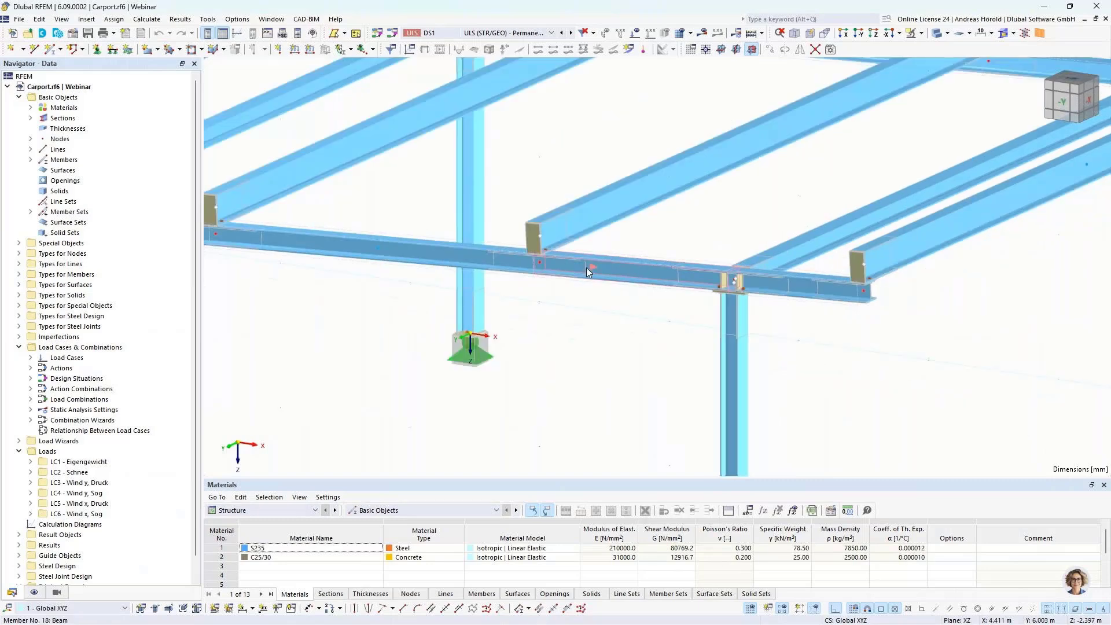
- Inspect the carport's beam connections and display the Steel Joint Design input data in the table
{"action": "scroll", "coordinate": [516, 242], "scroll_direction": "up", "scroll_amount": 5}
{"action": "scroll", "coordinate": [516, 241], "scroll_direction": "down", "scroll_amount": 6}
{"action": "scroll", "coordinate": [516, 241], "scroll_direction": "down", "scroll_amount": 4}
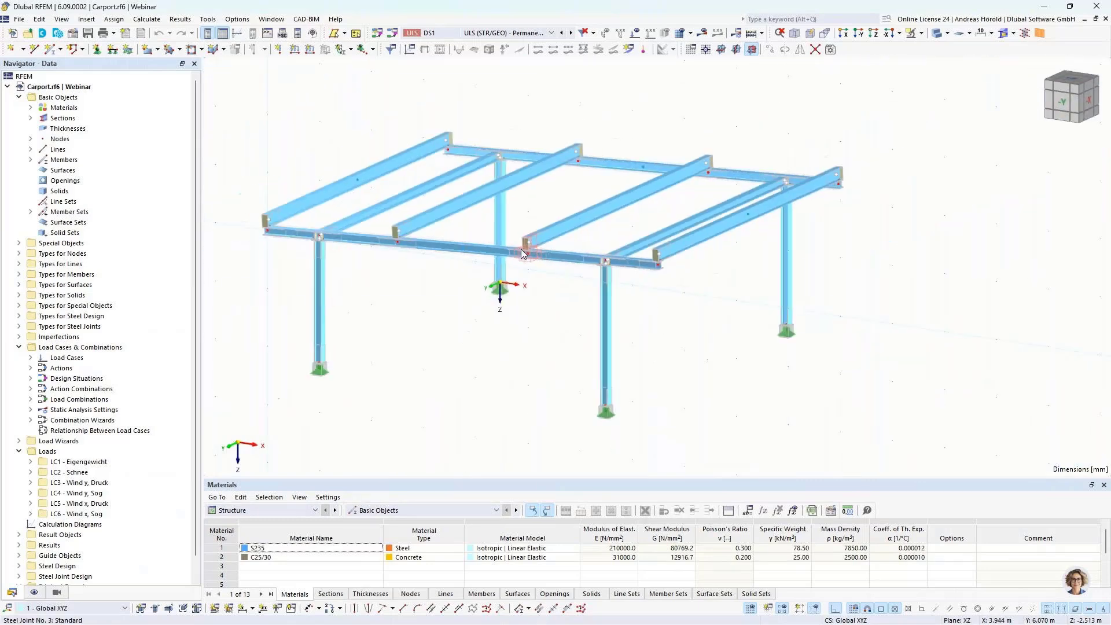
{"action": "middle_click_drag", "start_coordinate": [533, 299], "coordinate": [651, 284]}
{"action": "scroll", "coordinate": [625, 309], "scroll_direction": "up", "scroll_amount": 1}
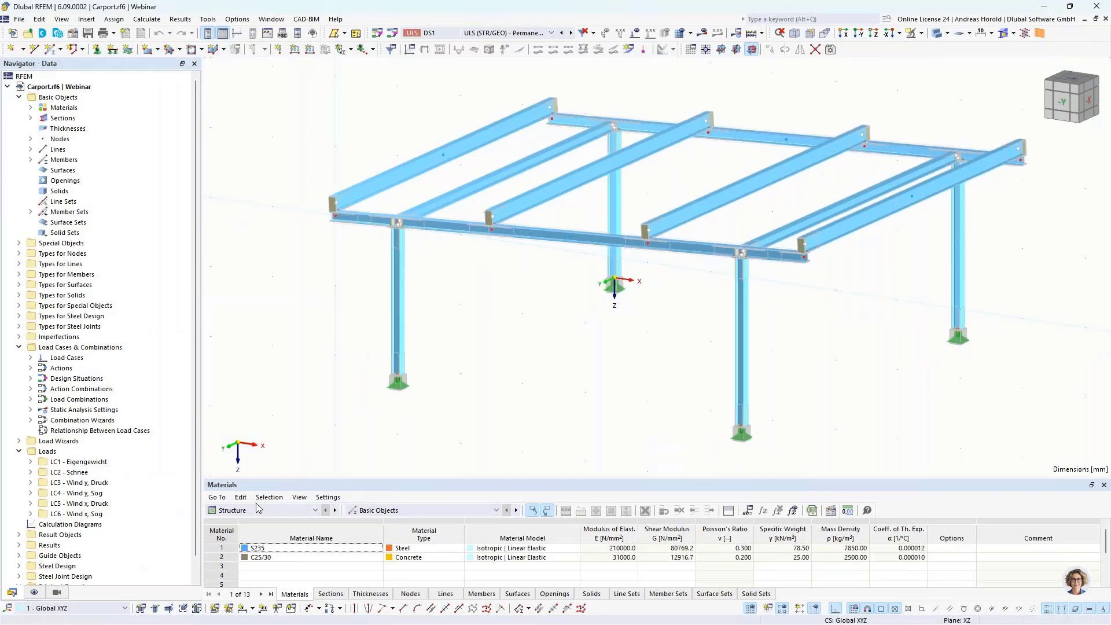
{"action": "left_click", "coordinate": [258, 510]}
{"action": "left_click", "coordinate": [249, 572]}
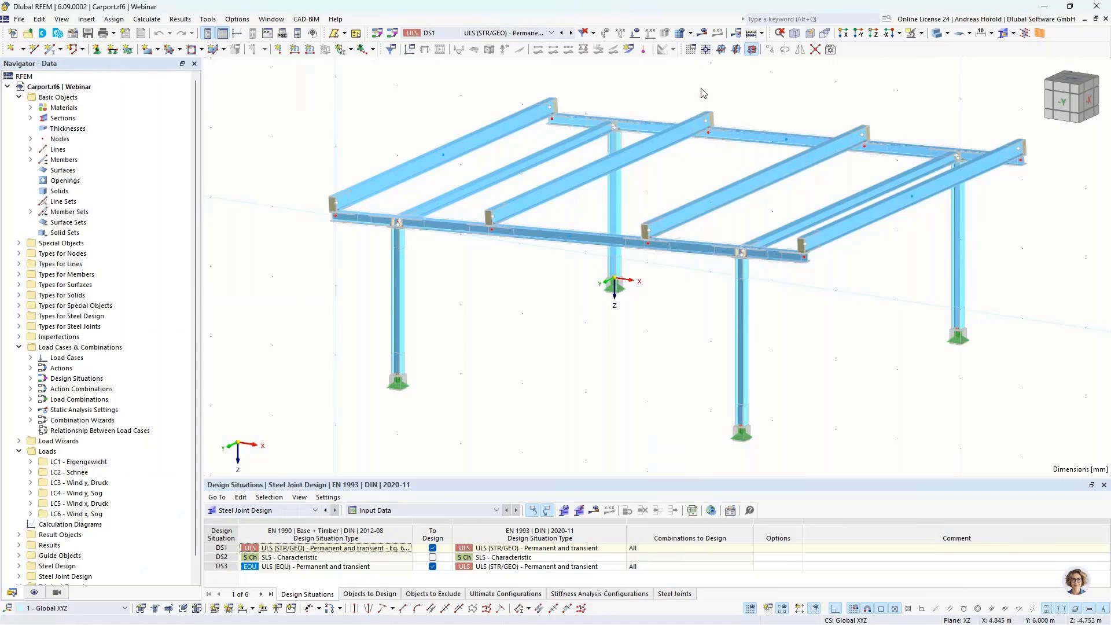
- Open the cloud calculation settings for the Carport model
{"action": "left_click", "coordinate": [763, 34]}
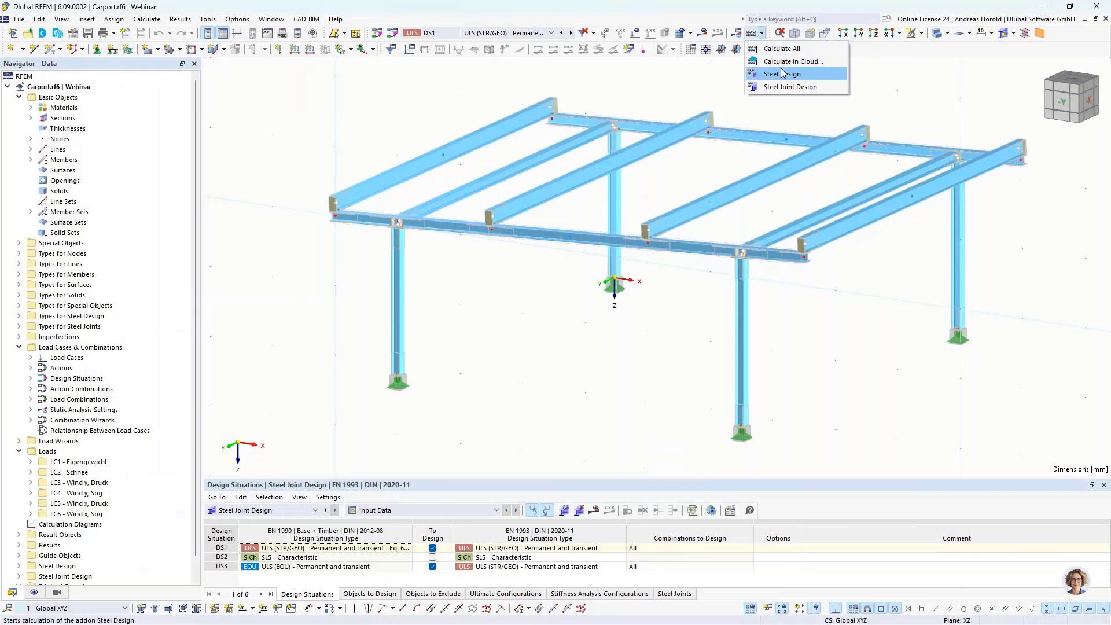
{"action": "left_click", "coordinate": [381, 120]}
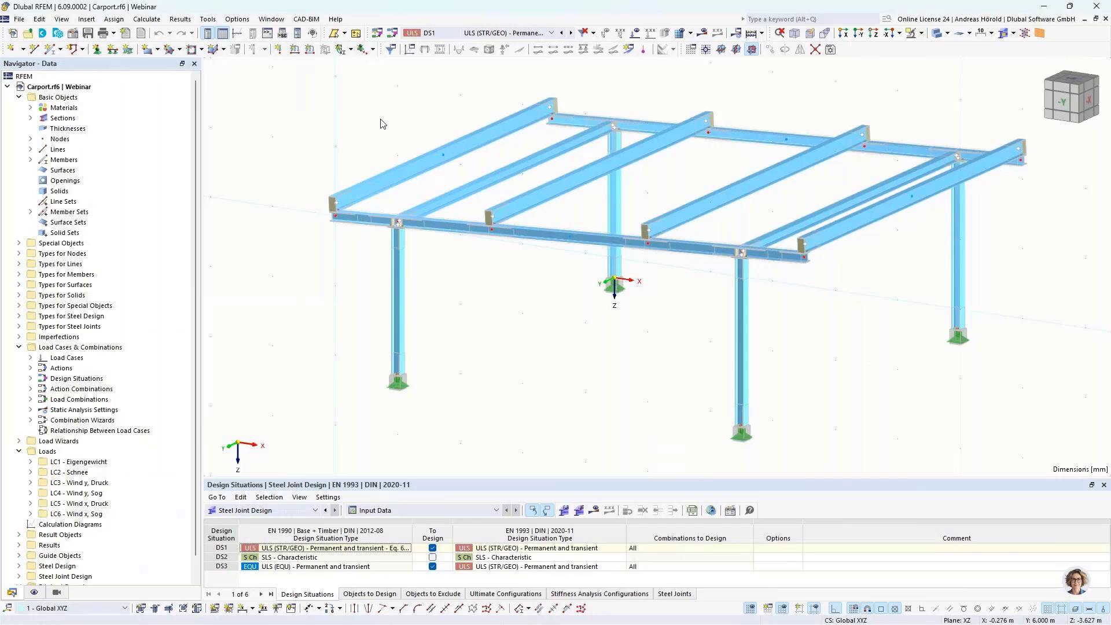
{"action": "left_click", "coordinate": [151, 20]}
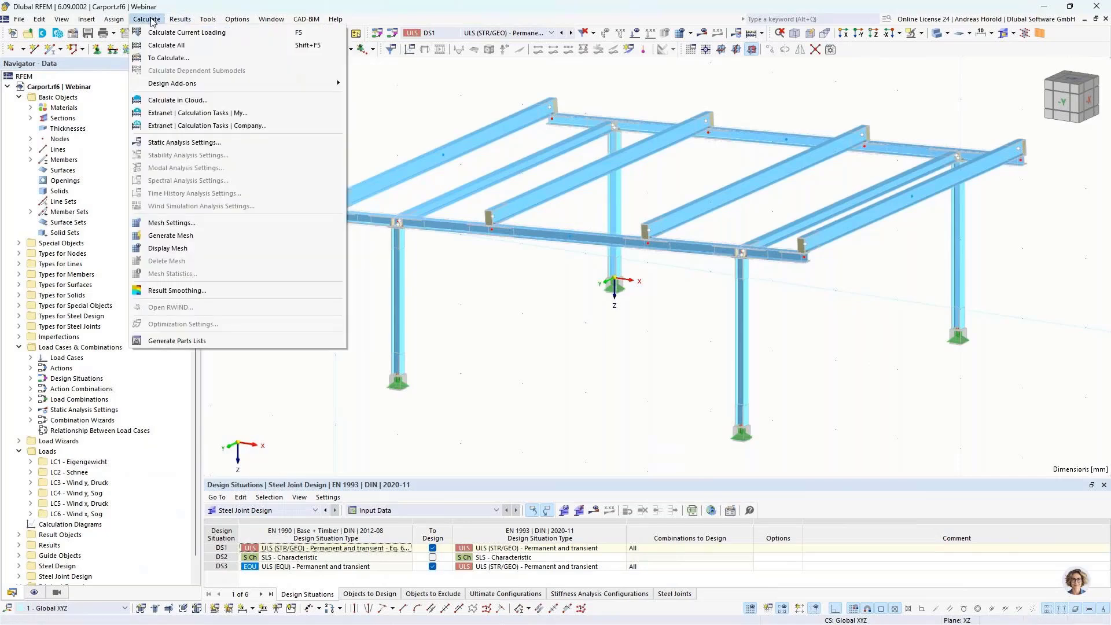
{"action": "left_click", "coordinate": [209, 101]}
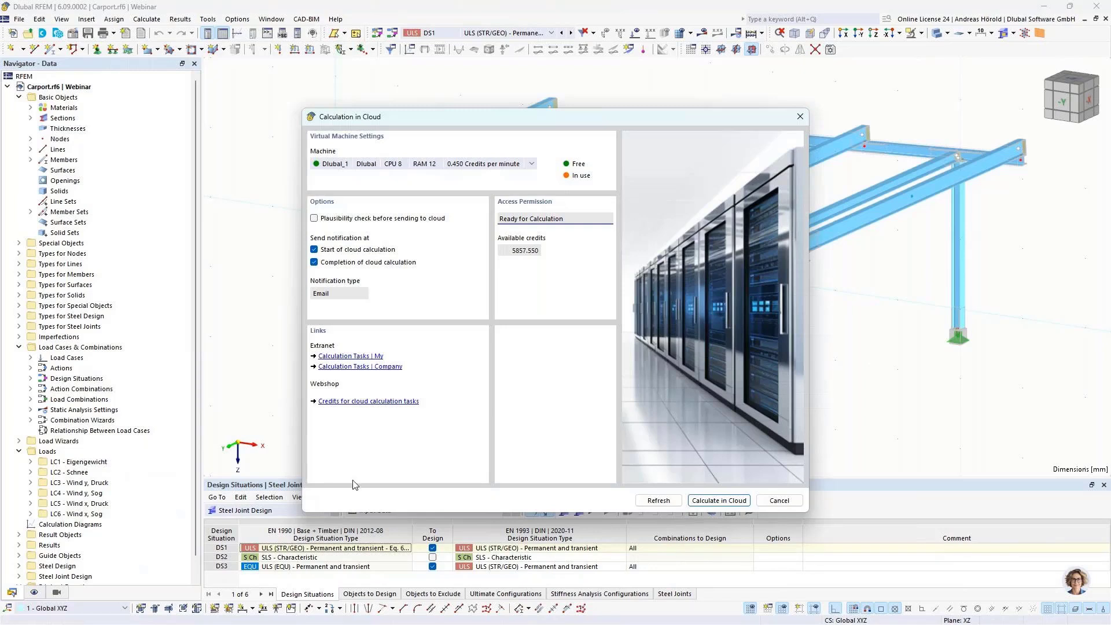
- Open the webshop for cloud calculation credits in the browser and examine the 1000 and 5000 credit packages for API service and cloud calculations
{"action": "left_click", "coordinate": [354, 403]}
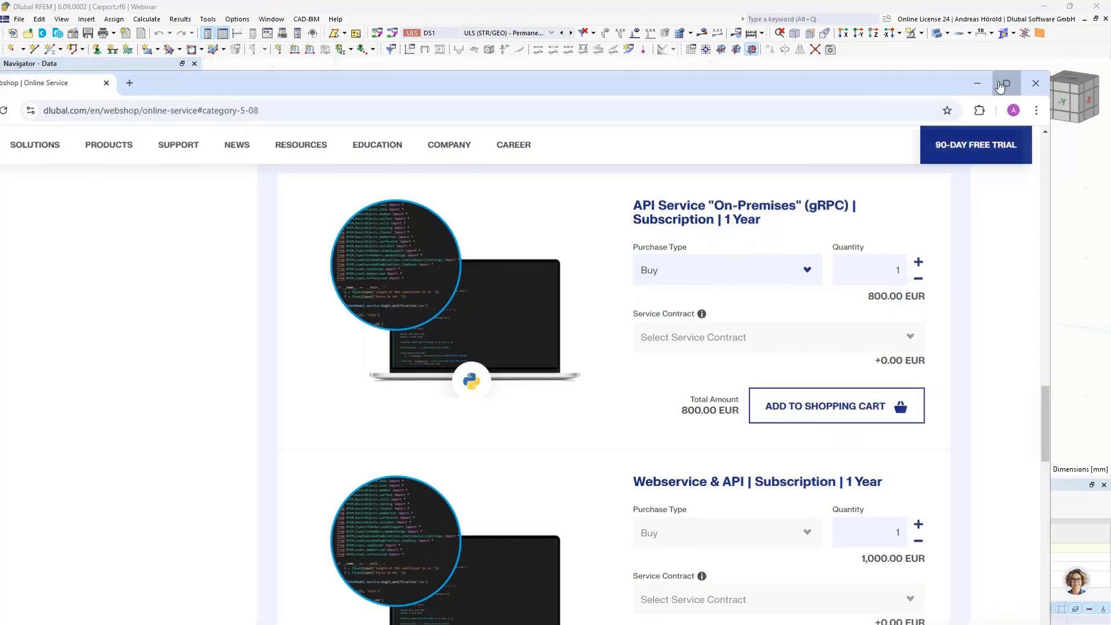
{"action": "left_click", "coordinate": [1004, 83]}
{"action": "scroll", "coordinate": [691, 376], "scroll_direction": "down", "scroll_amount": 1}
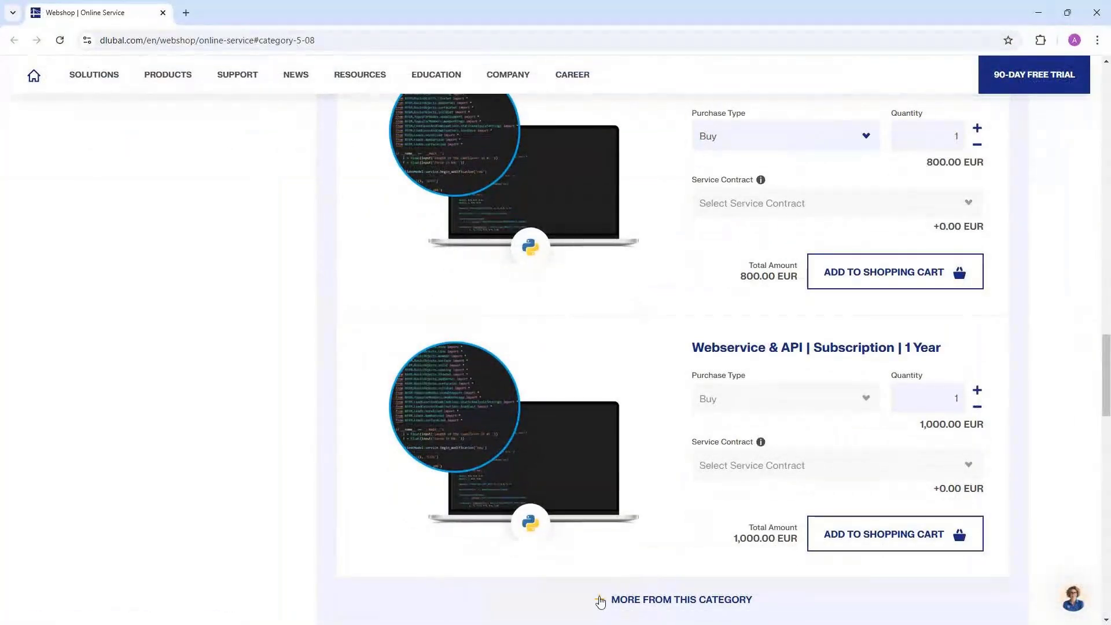
{"action": "left_click", "coordinate": [602, 602]}
{"action": "scroll", "coordinate": [626, 496], "scroll_direction": "down", "scroll_amount": 2}
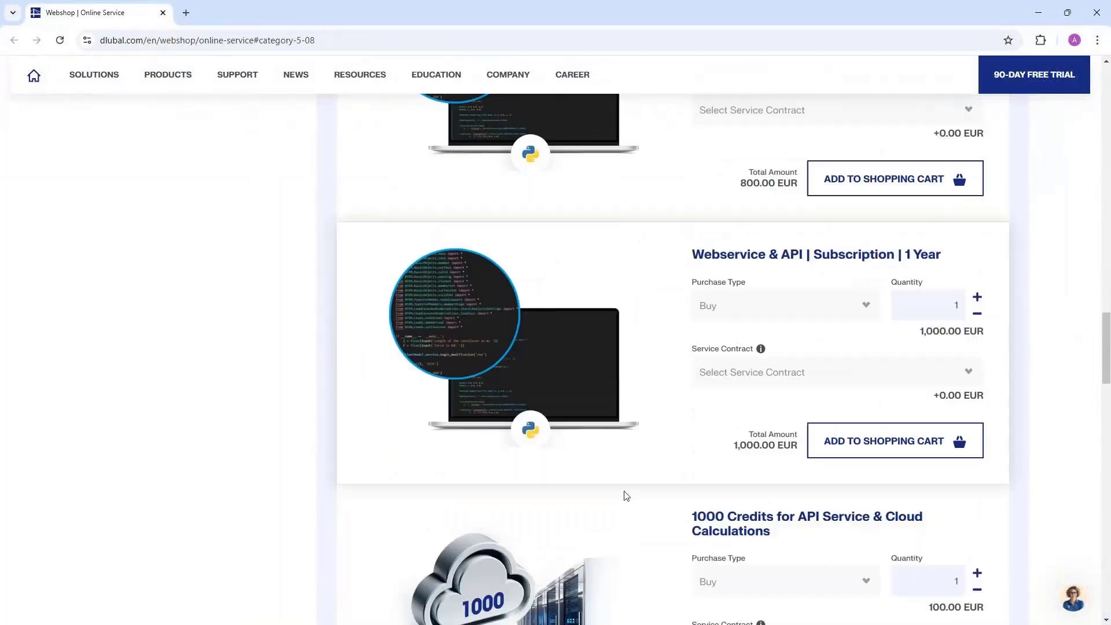
{"action": "scroll", "coordinate": [625, 495], "scroll_direction": "down", "scroll_amount": 5}
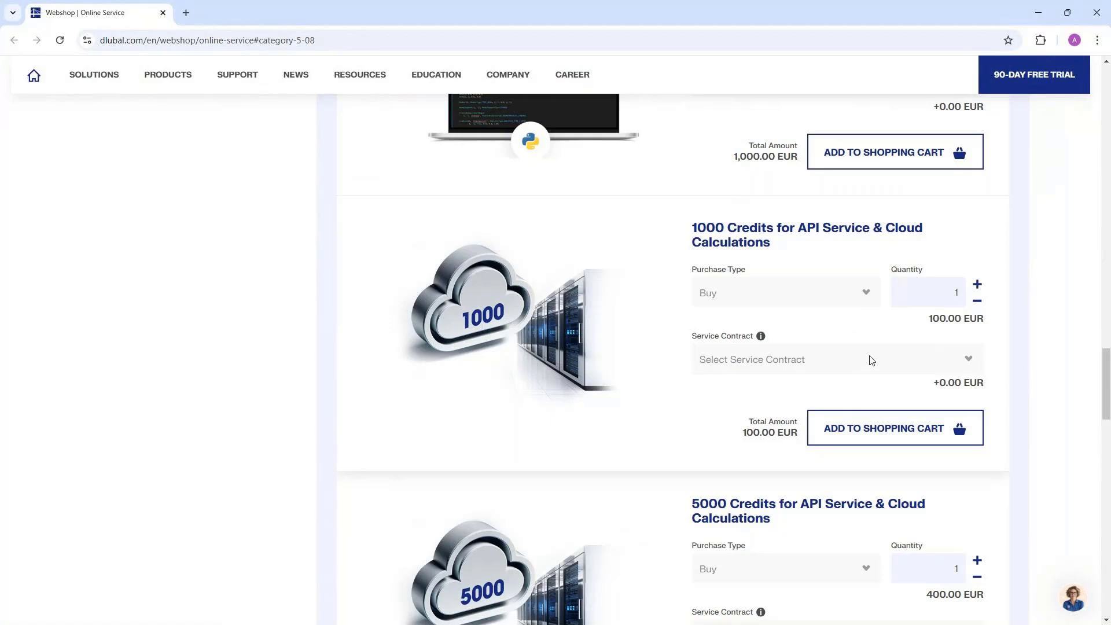
{"action": "scroll", "coordinate": [909, 359], "scroll_direction": "down", "scroll_amount": 1}
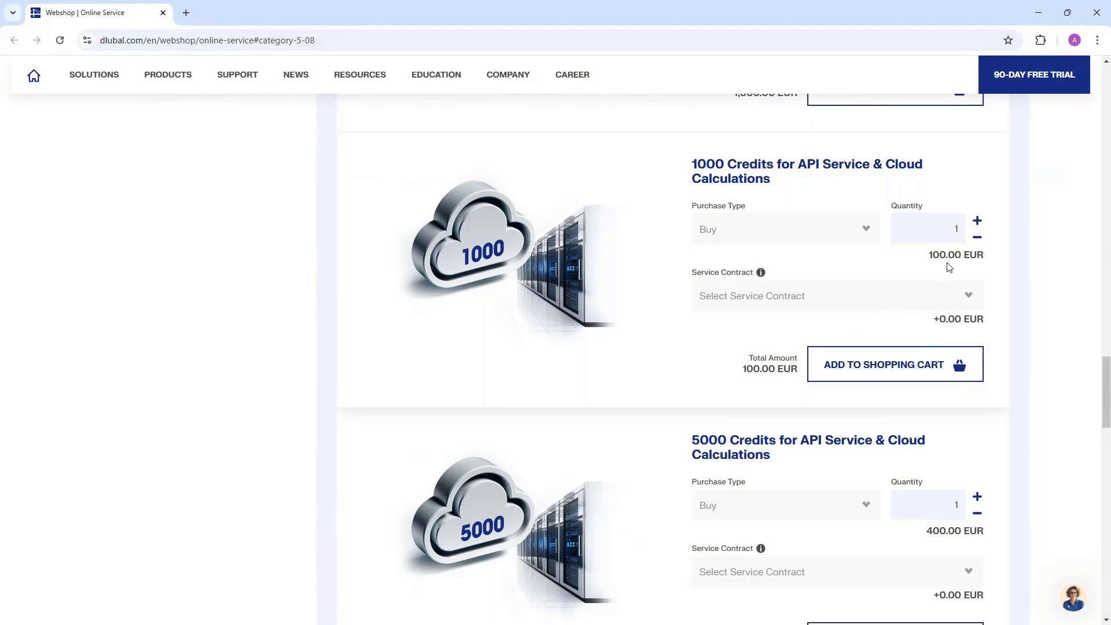
{"action": "scroll", "coordinate": [925, 290], "scroll_direction": "down", "scroll_amount": 1}
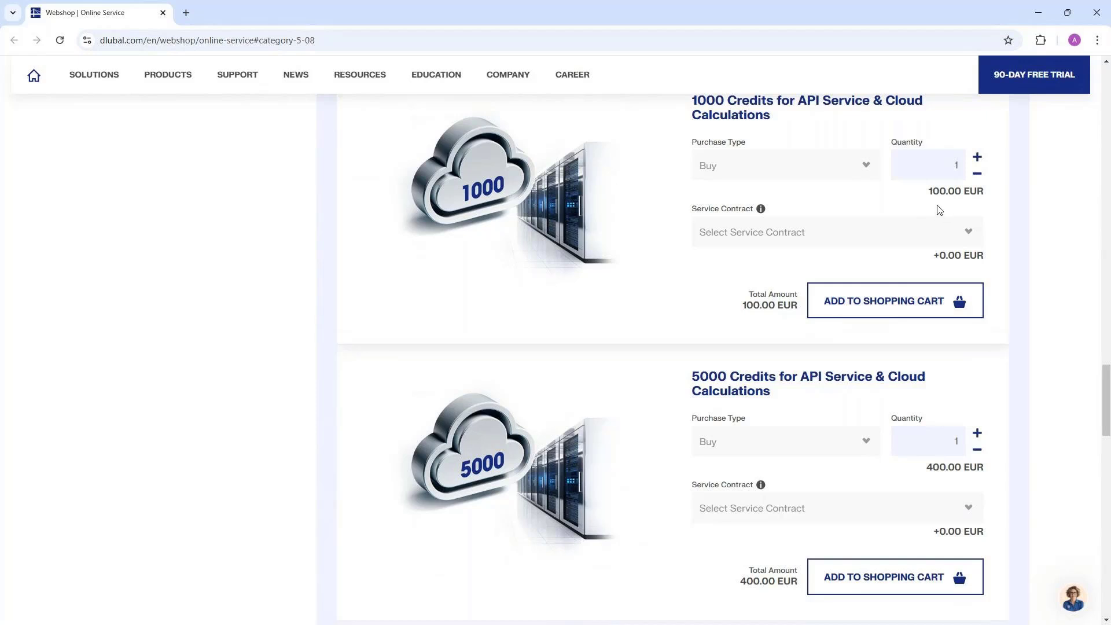
{"action": "scroll", "coordinate": [939, 210], "scroll_direction": "up", "scroll_amount": 1}
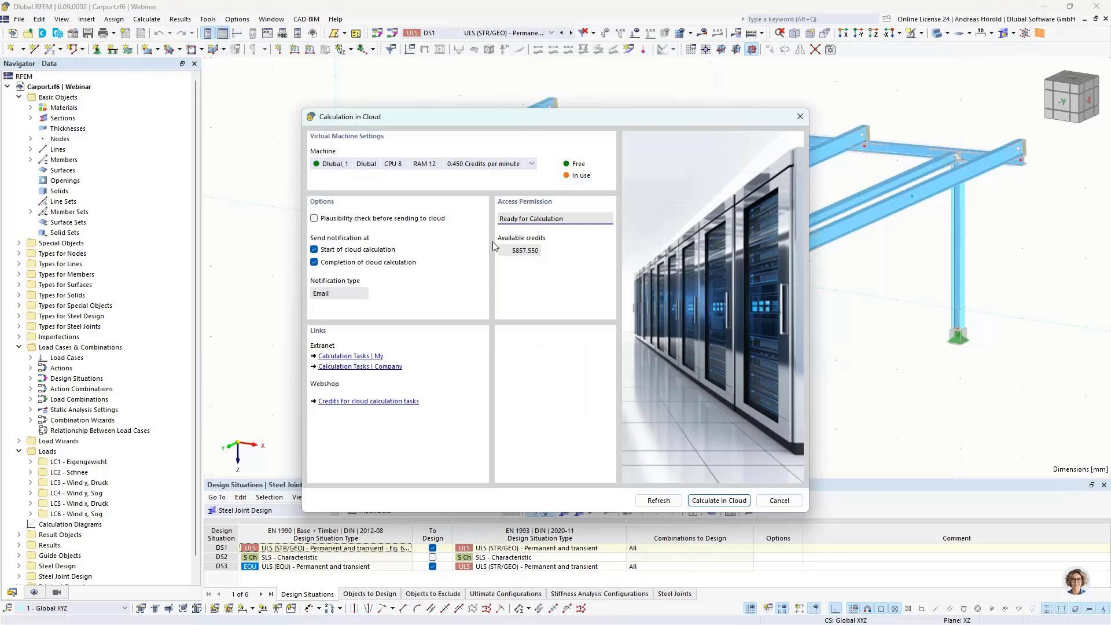
- Review the available virtual machines, enable the plausibility check before sending to cloud, and leave the dialog without calculating
{"action": "left_click", "coordinate": [466, 166]}
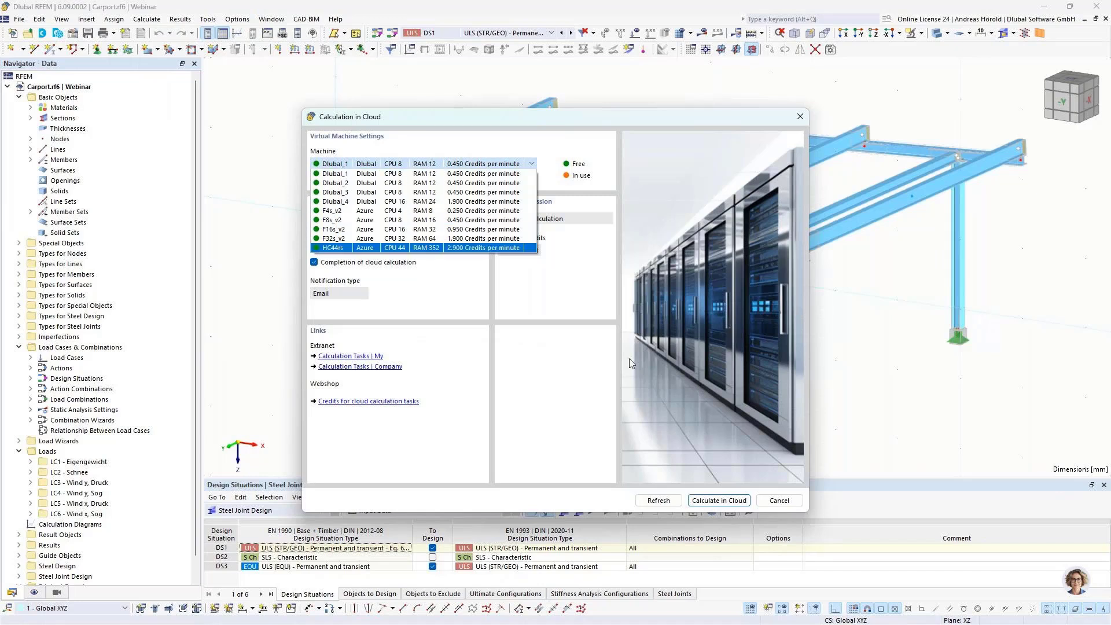
{"action": "left_click", "coordinate": [561, 347]}
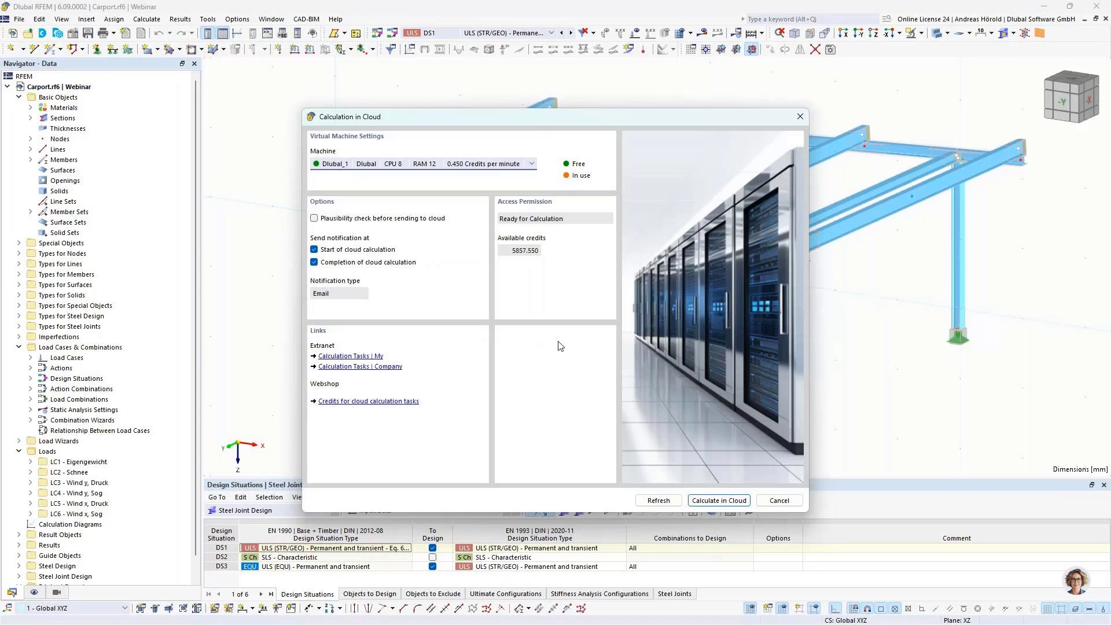
{"action": "left_click", "coordinate": [314, 218]}
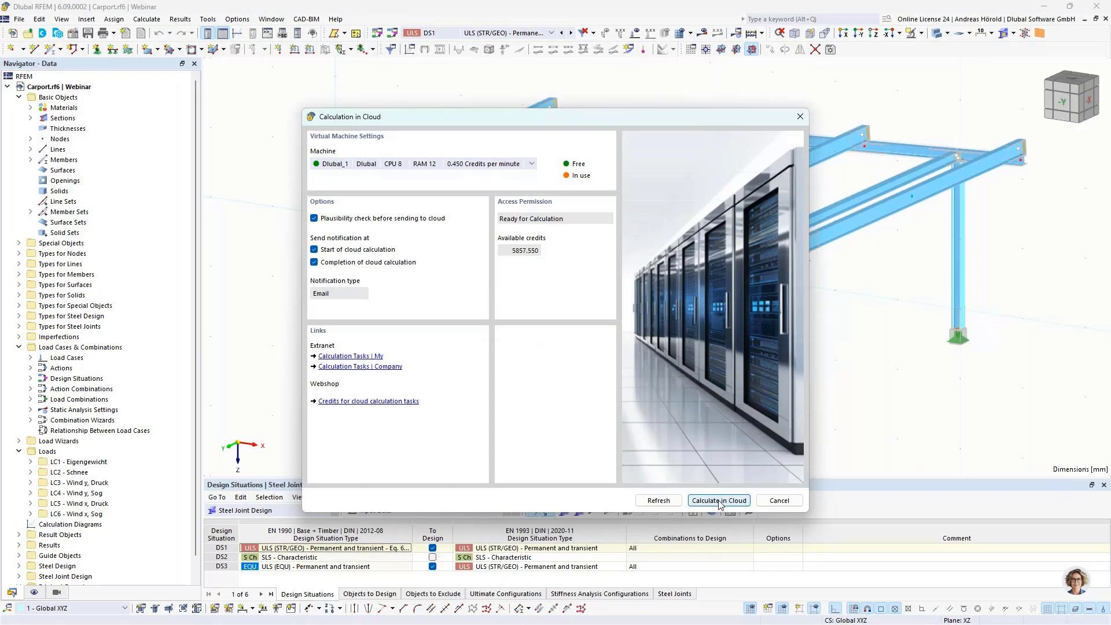
{"action": "left_click", "coordinate": [779, 501]}
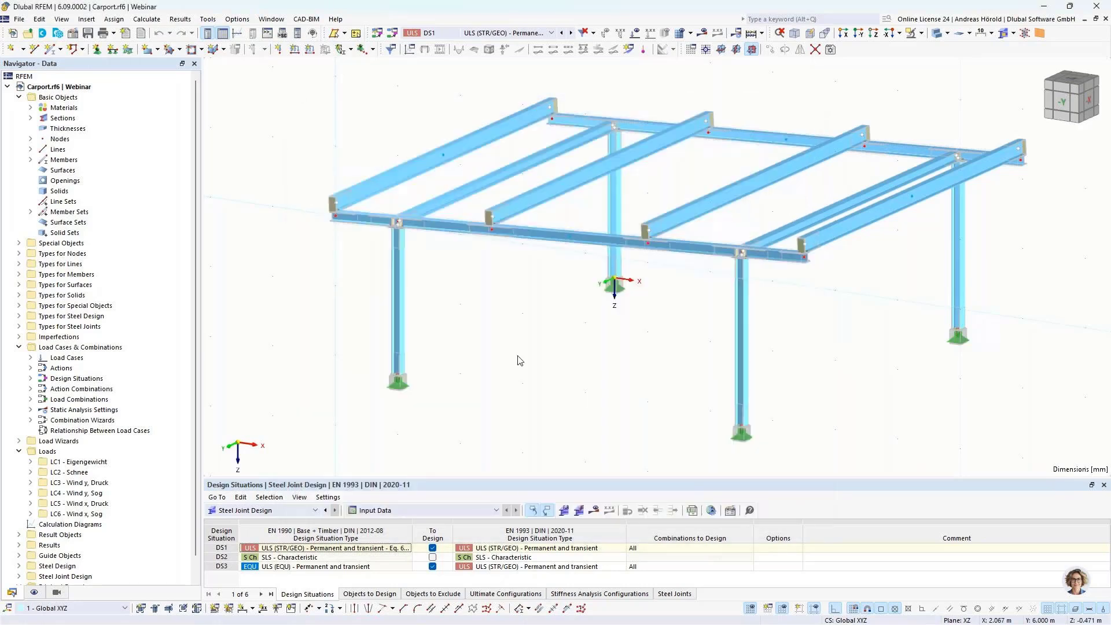
- Open the personal cloud calculation task list in the Extranet
{"action": "left_click", "coordinate": [147, 19]}
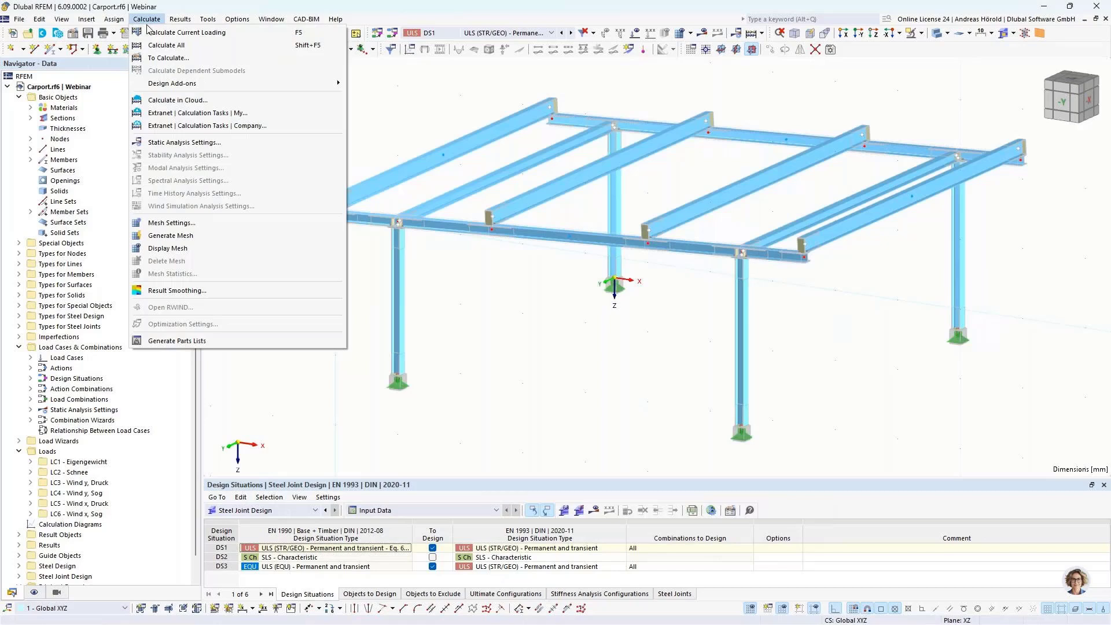
{"action": "left_click", "coordinate": [242, 115]}
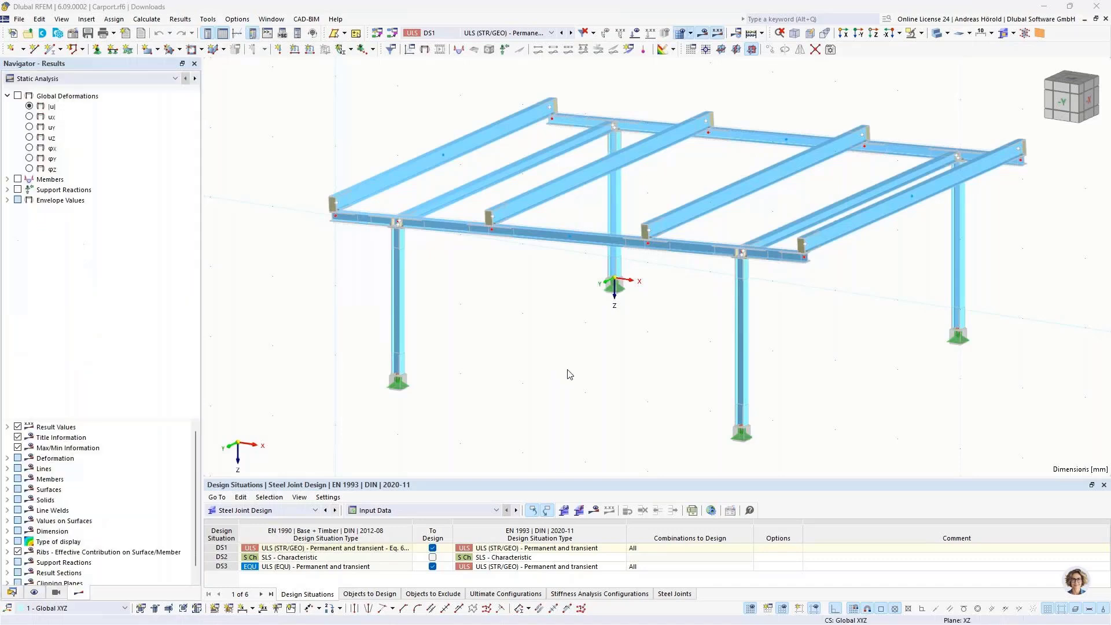
- Show the Steel Joint Design stress-strain results of the calculated carport and enlarge the results table
{"action": "scroll", "coordinate": [759, 270], "scroll_direction": "up", "scroll_amount": 5}
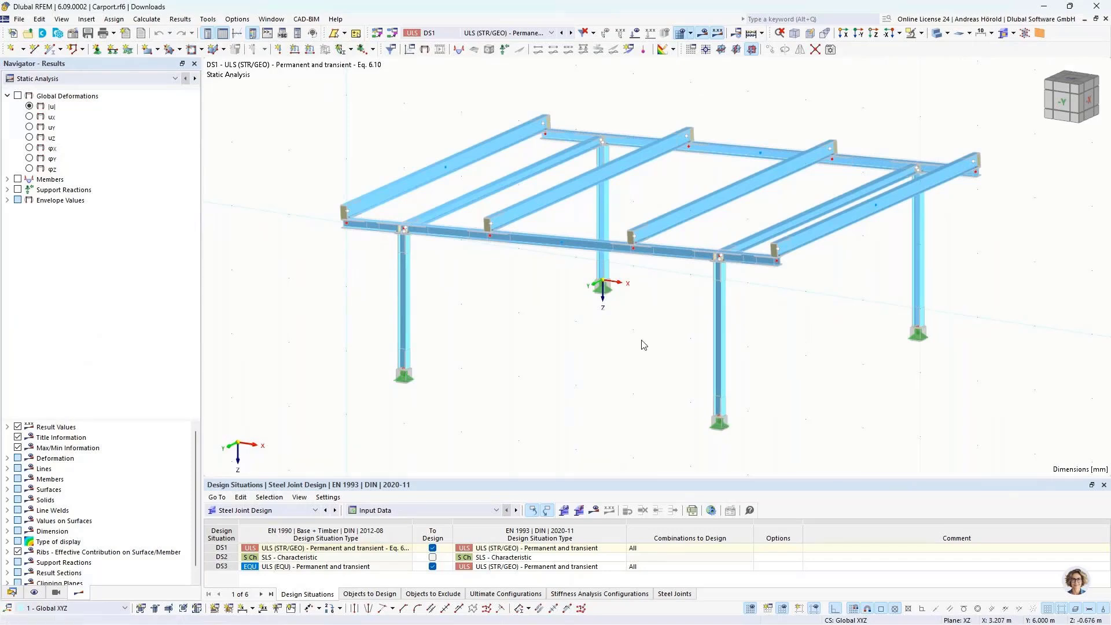
{"action": "left_click", "coordinate": [596, 509]}
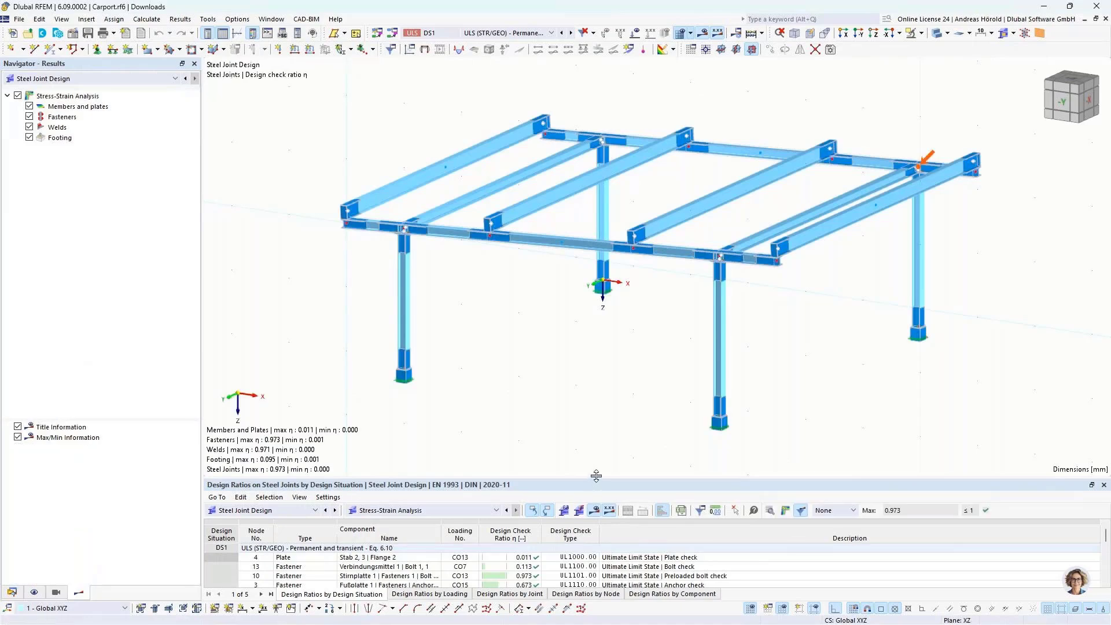
{"action": "left_click_drag", "start_coordinate": [596, 477], "coordinate": [596, 399]}
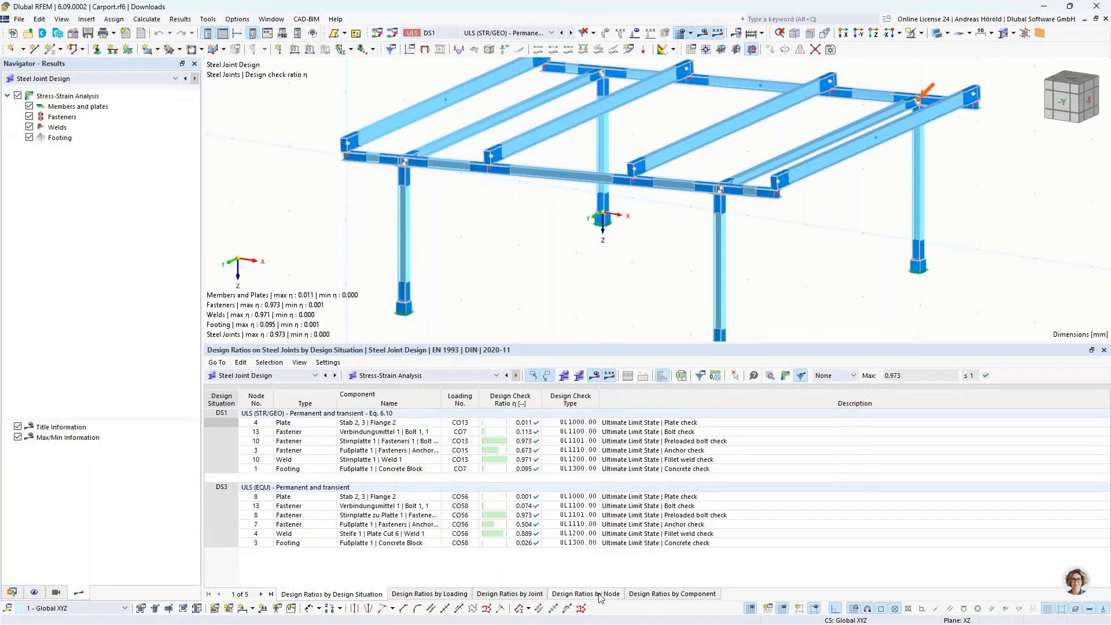
- Examine the steel joint design ratios by node and restore more space to the model view
{"action": "left_click", "coordinate": [599, 594]}
{"action": "scroll", "coordinate": [588, 467], "scroll_direction": "down", "scroll_amount": 10}
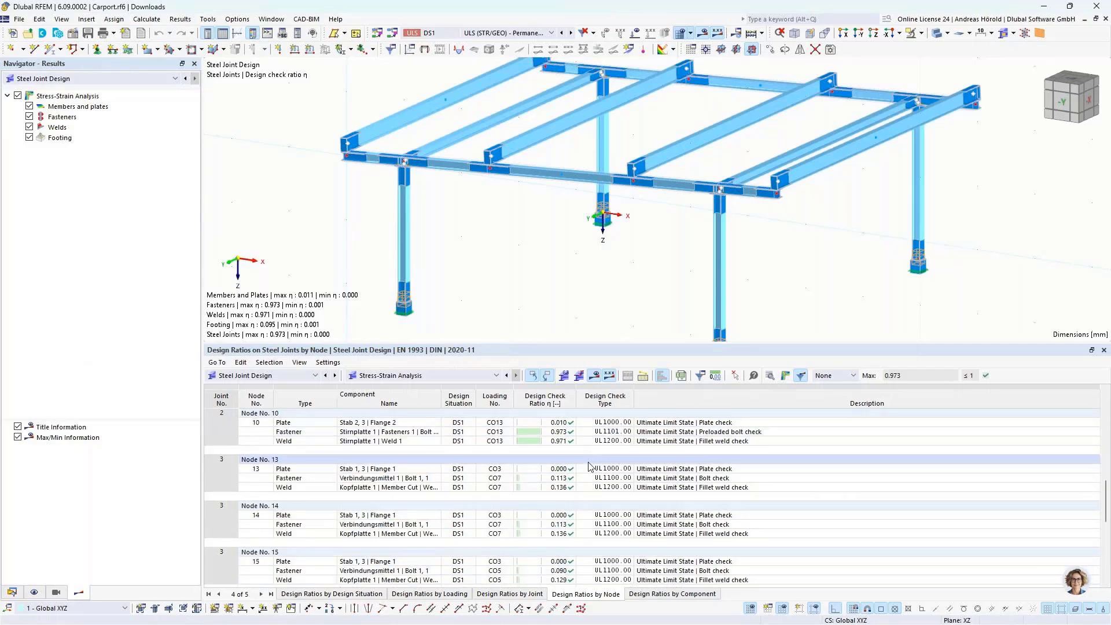
{"action": "scroll", "coordinate": [589, 467], "scroll_direction": "up", "scroll_amount": 3}
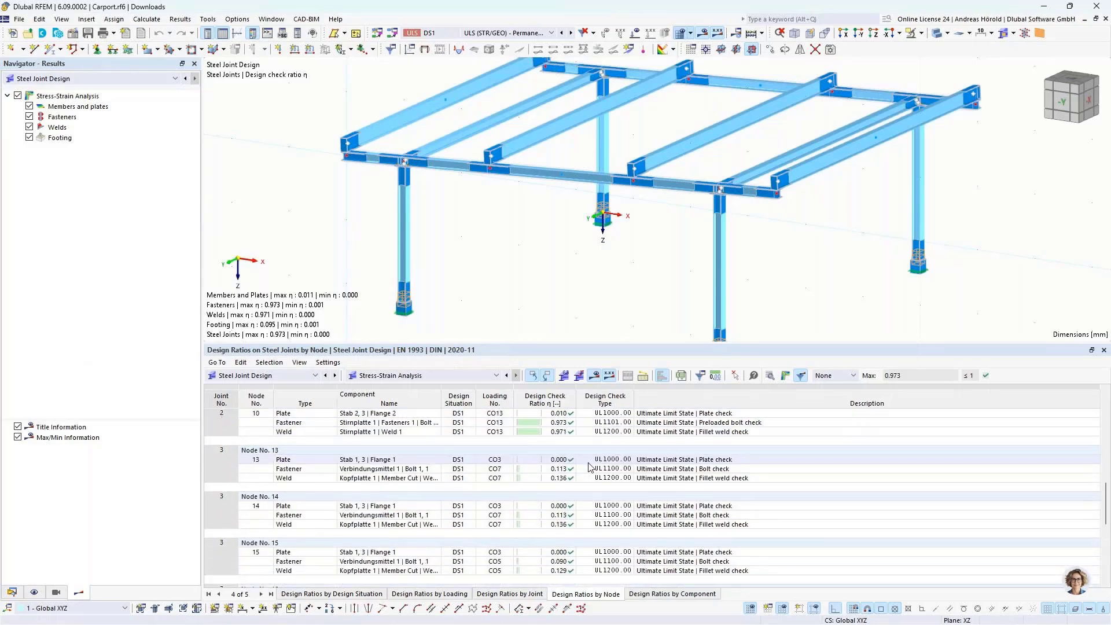
{"action": "scroll", "coordinate": [689, 534], "scroll_direction": "up", "scroll_amount": 5}
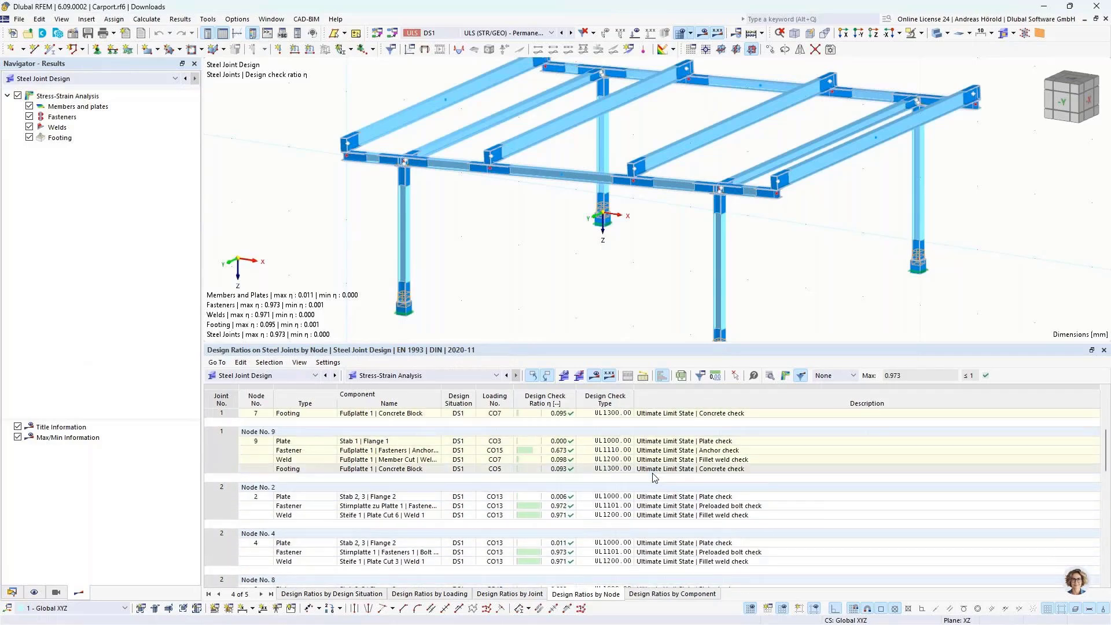
{"action": "left_click_drag", "start_coordinate": [680, 346], "coordinate": [681, 463]}
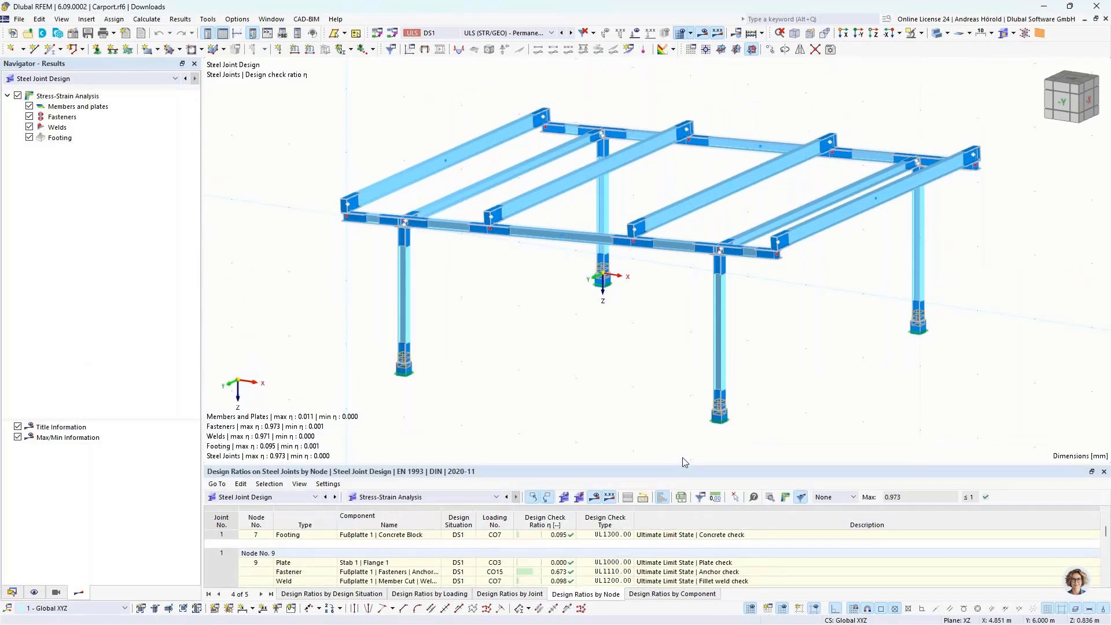
- Close both the calculated copy and the original Carport model
{"action": "left_click", "coordinate": [1106, 19]}
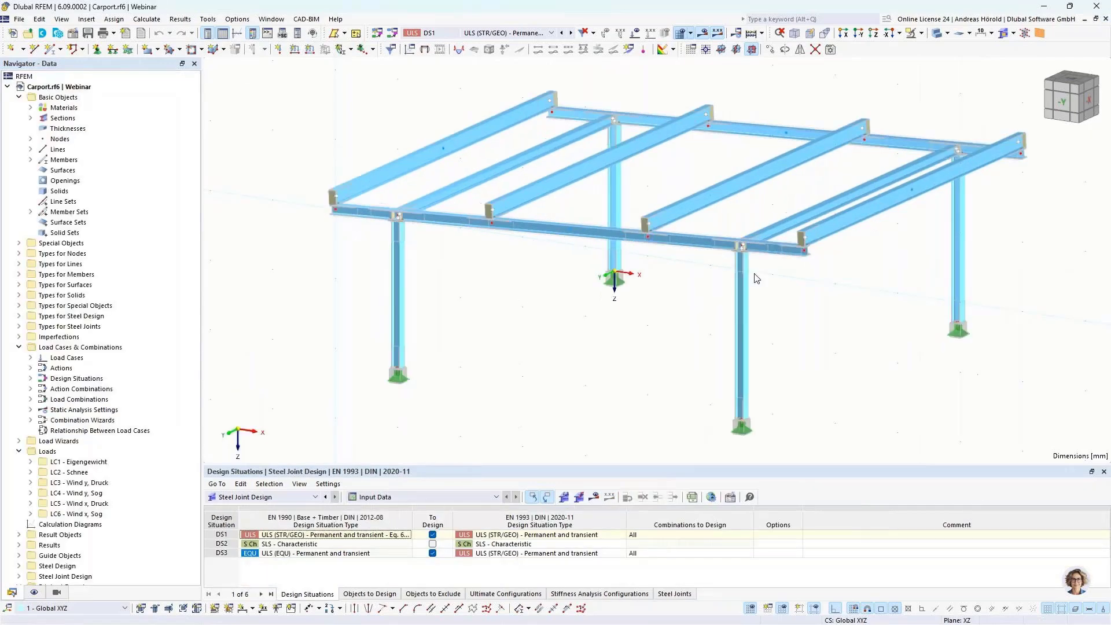
{"action": "left_click", "coordinate": [1106, 20]}
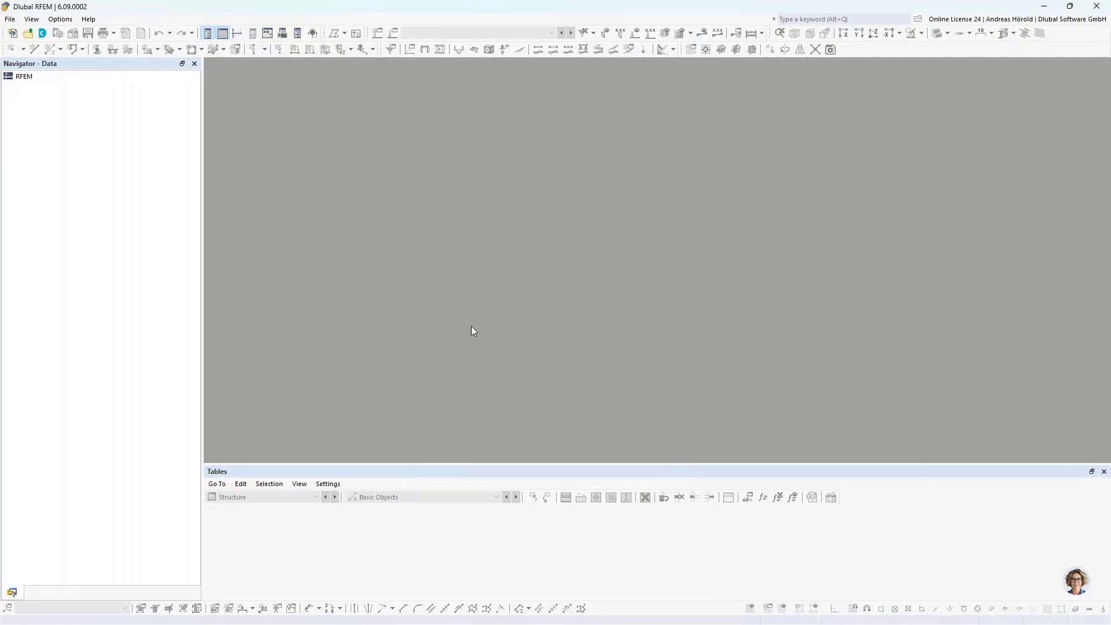
- Start a new 3D model named Truss in the Webinar project and activate the Steel Design add-on
{"action": "left_click", "coordinate": [13, 34]}
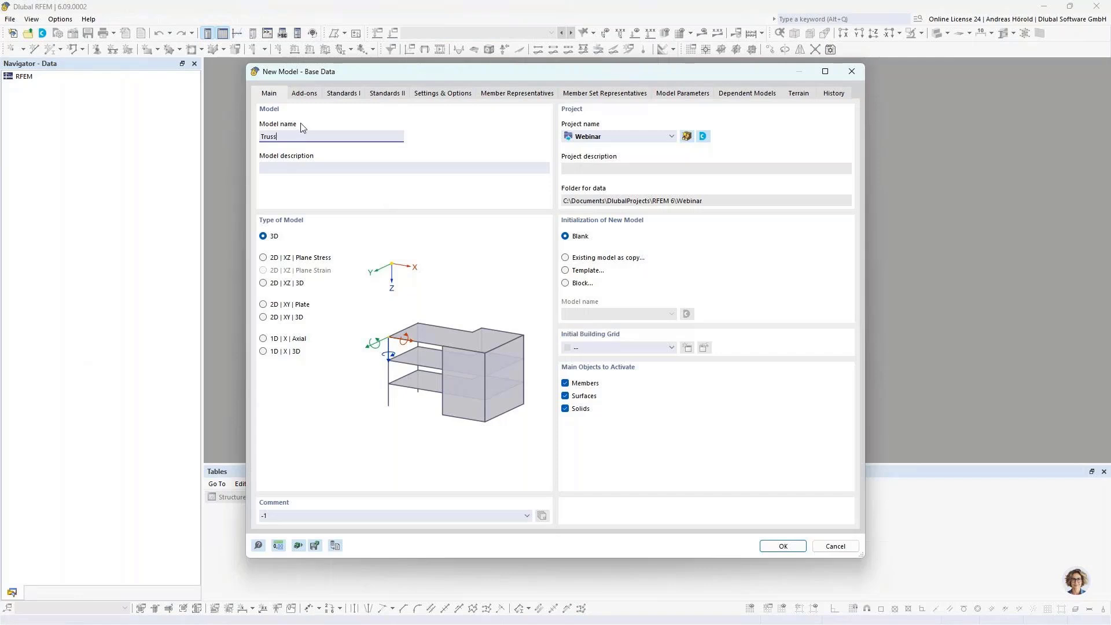
{"action": "left_click", "coordinate": [307, 95]}
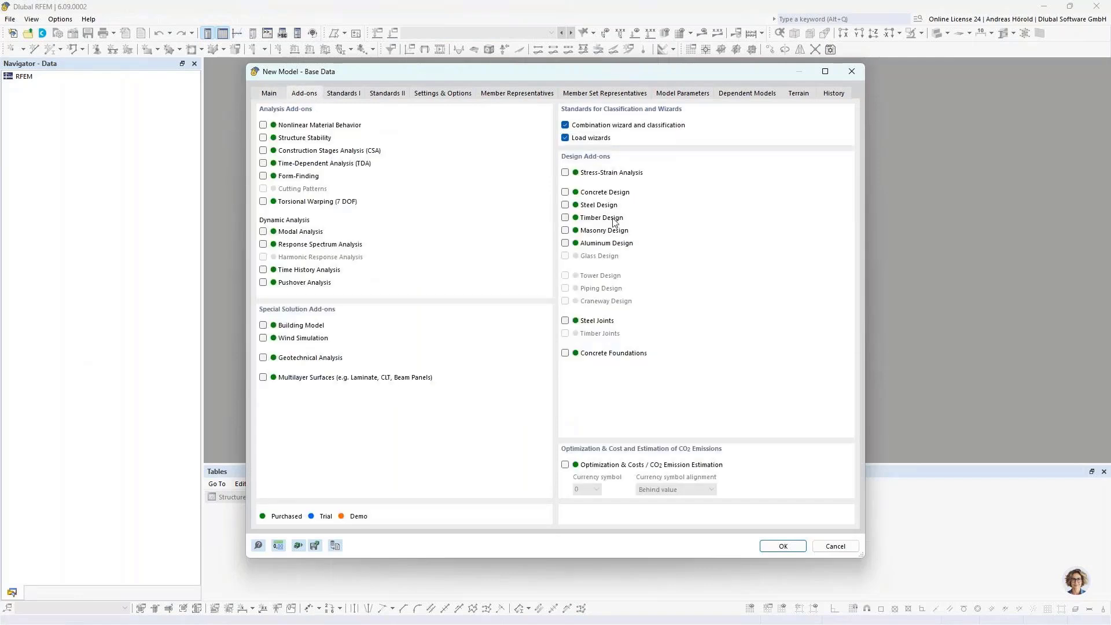
{"action": "left_click", "coordinate": [565, 206]}
- Set the German annexes DIN 2012-08 for EN 1990, DIN 2019-04 for EN 1991 and DIN 2020-11 for EN 1993, and create the model
{"action": "left_click", "coordinate": [344, 95]}
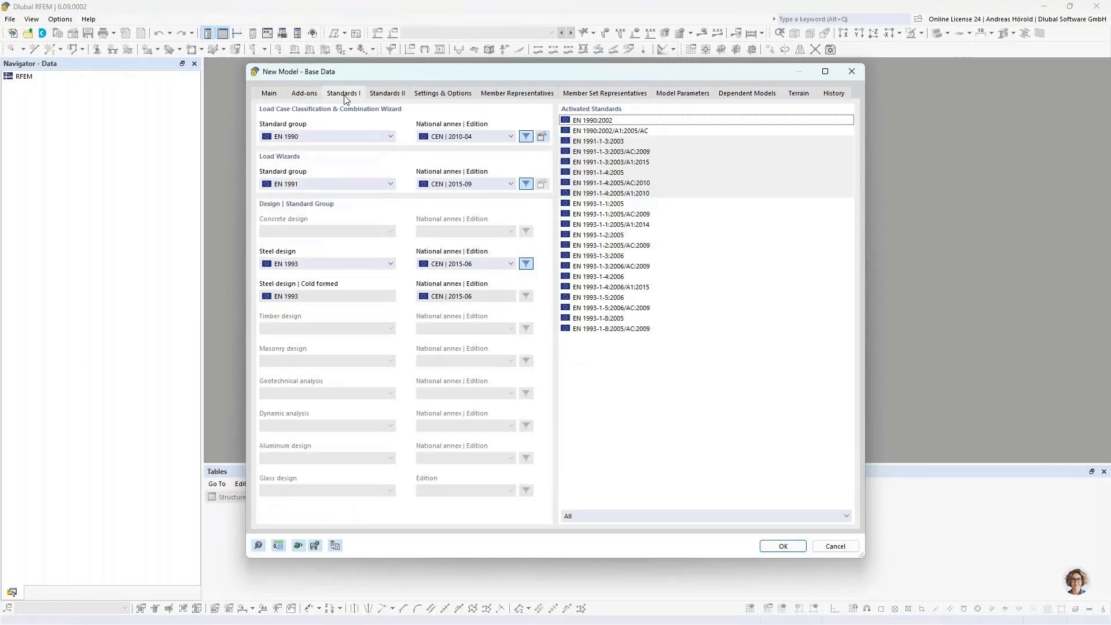
{"action": "left_click", "coordinate": [472, 138]}
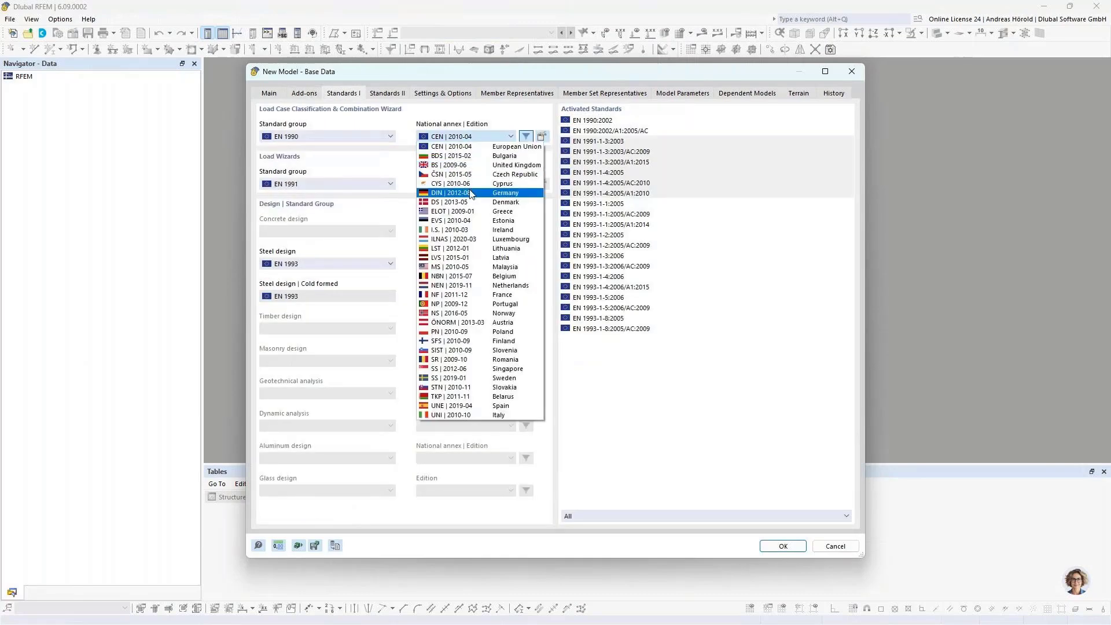
{"action": "left_click", "coordinate": [472, 194]}
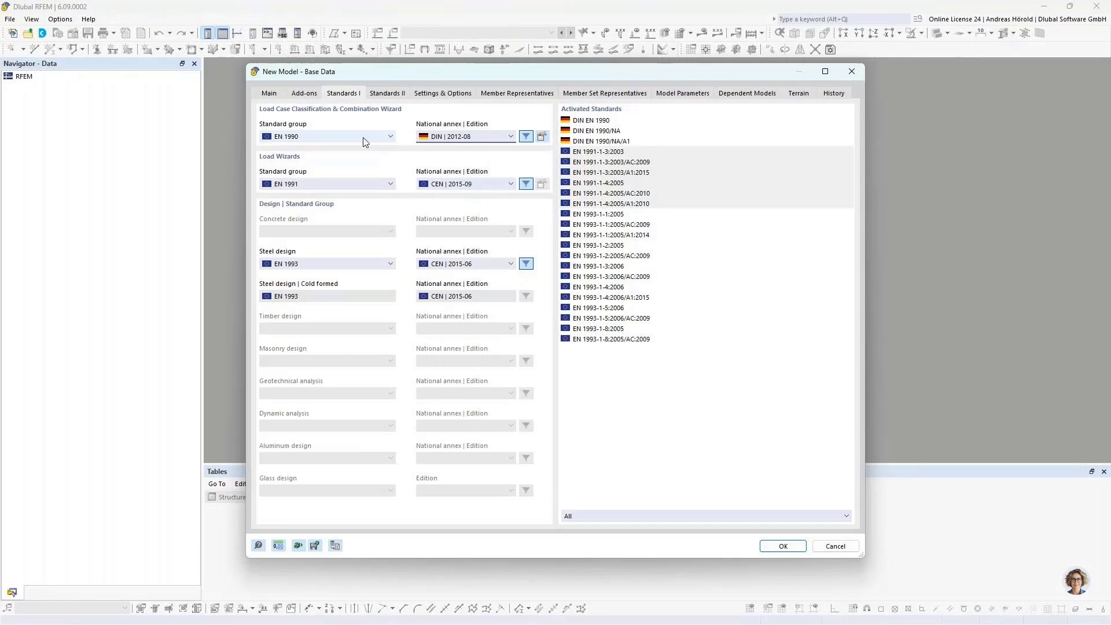
{"action": "left_click", "coordinate": [476, 184]}
{"action": "left_click", "coordinate": [454, 250]}
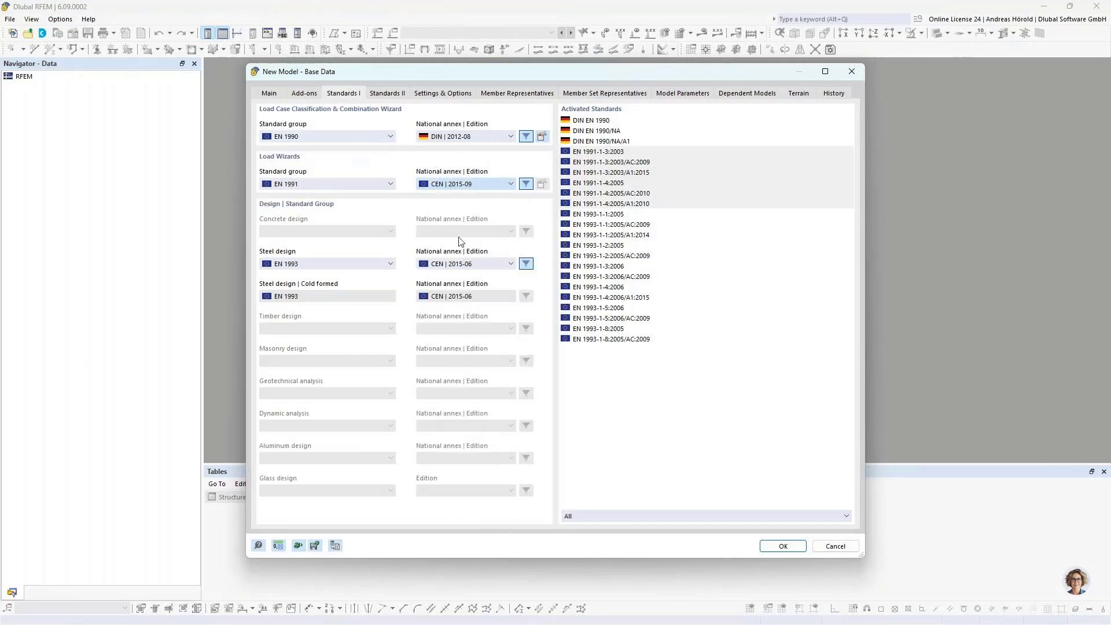
{"action": "left_click", "coordinate": [476, 265]}
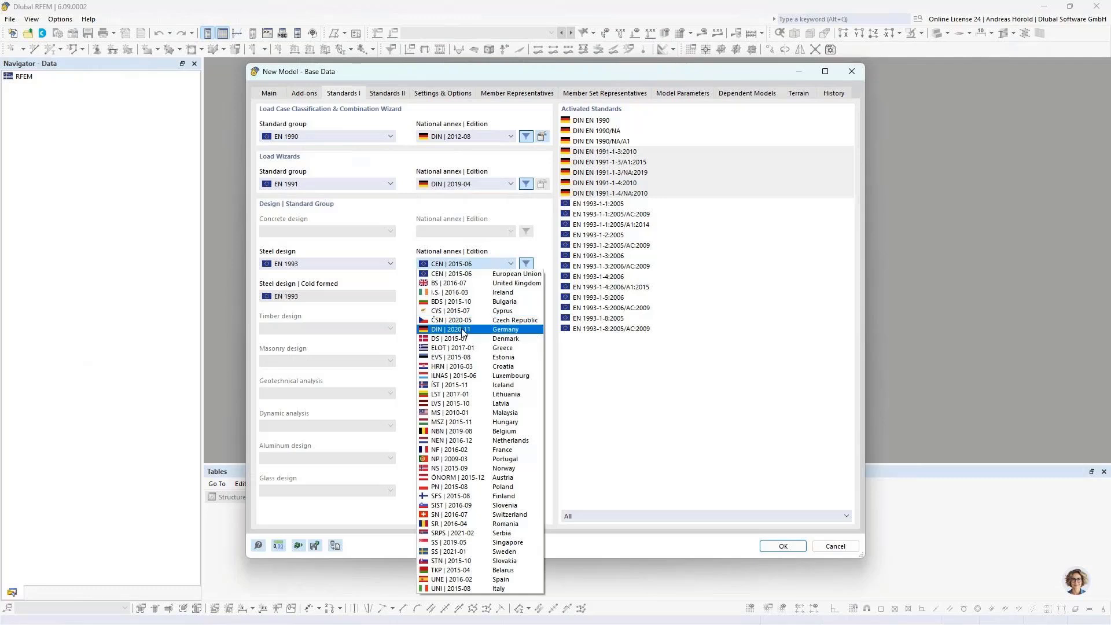
{"action": "left_click", "coordinate": [463, 328]}
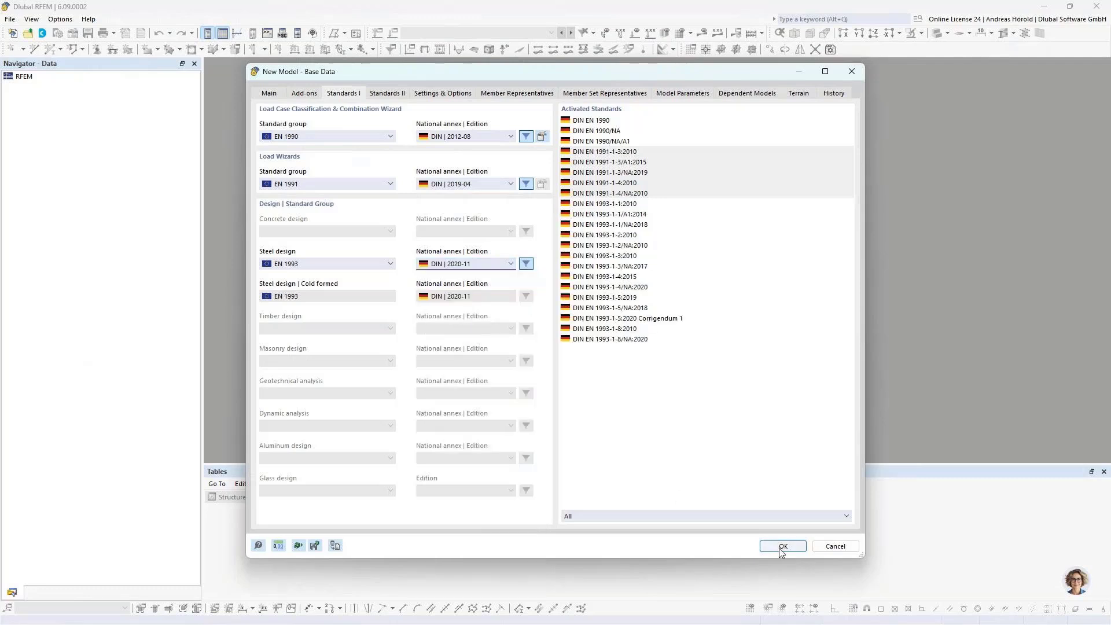
{"action": "left_click", "coordinate": [451, 95]}
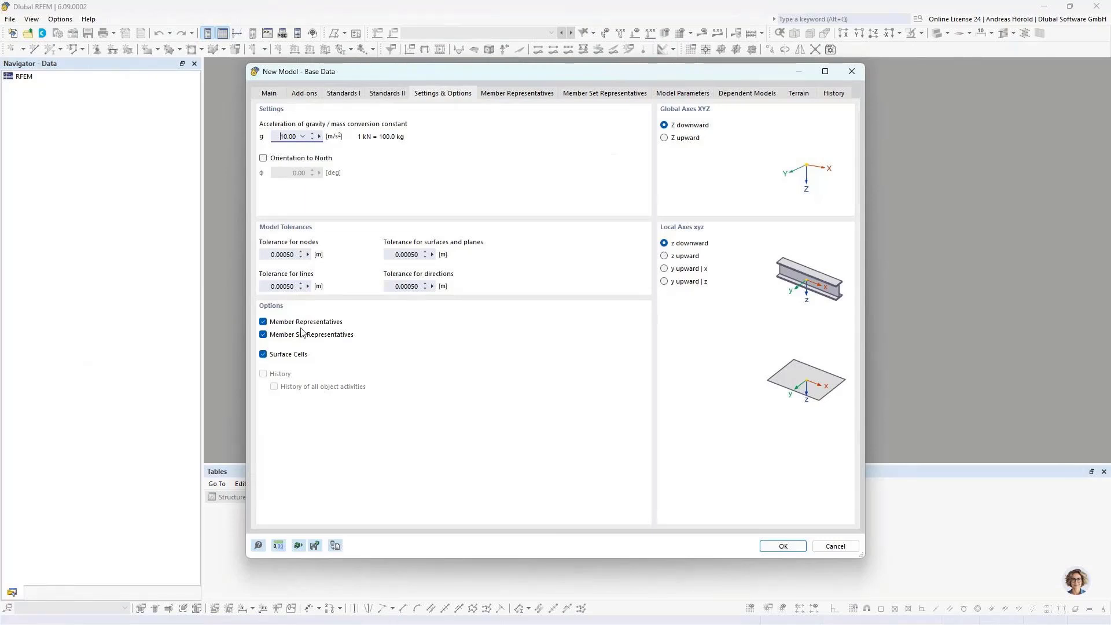
{"action": "left_click", "coordinate": [778, 546]}
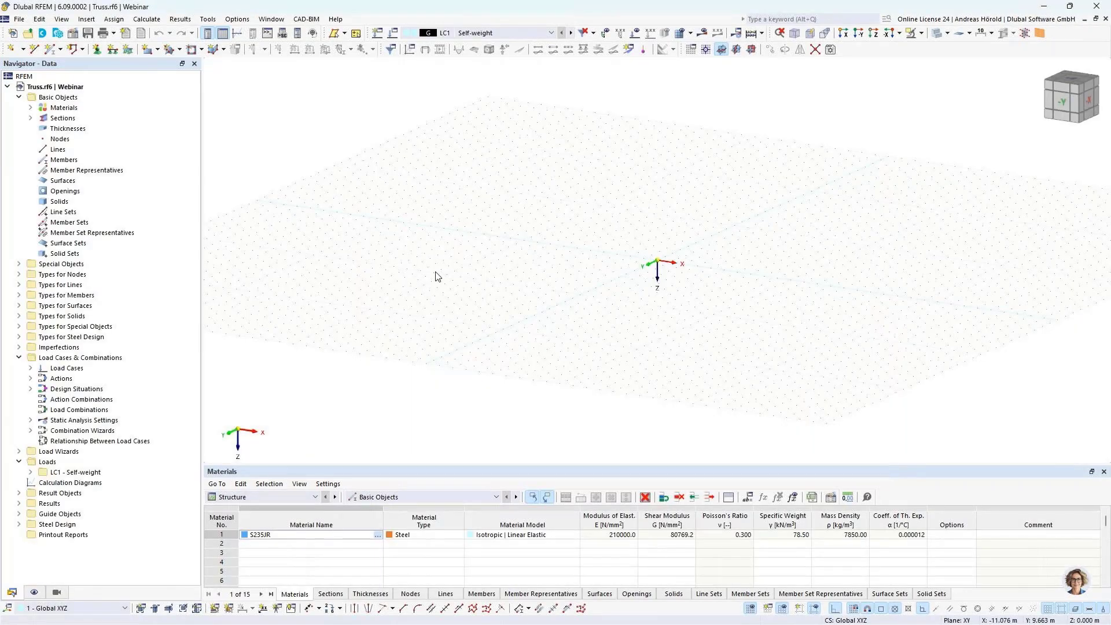
- Open the Block Manager and browse the continuous beam, column and arched beam blocks and the 2D and 3D trusses
{"action": "left_click", "coordinate": [58, 34]}
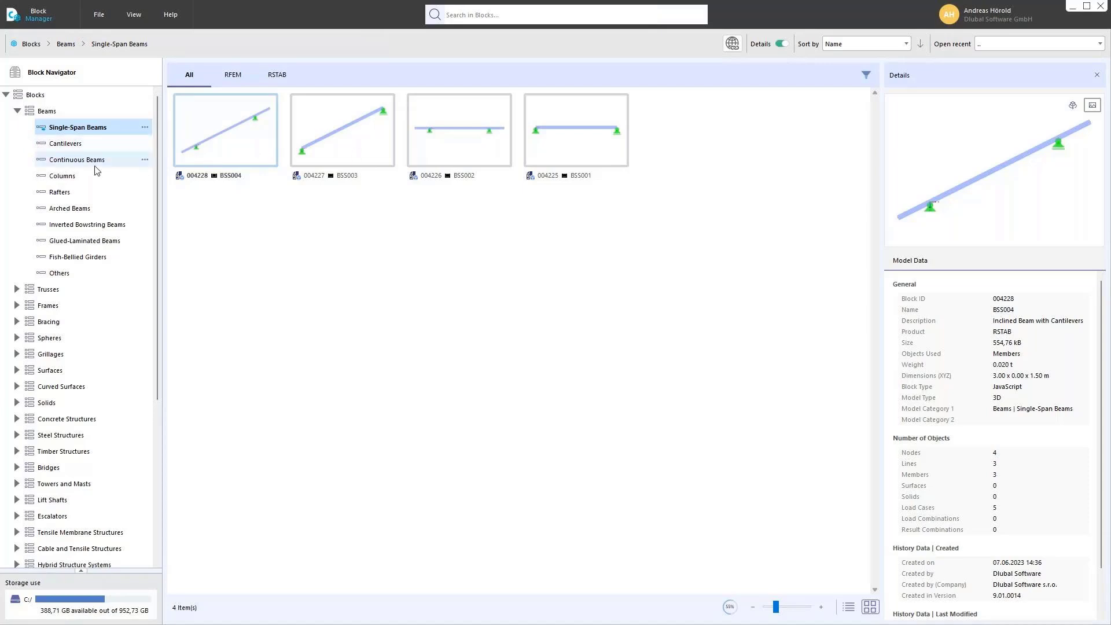
{"action": "left_click", "coordinate": [79, 163]}
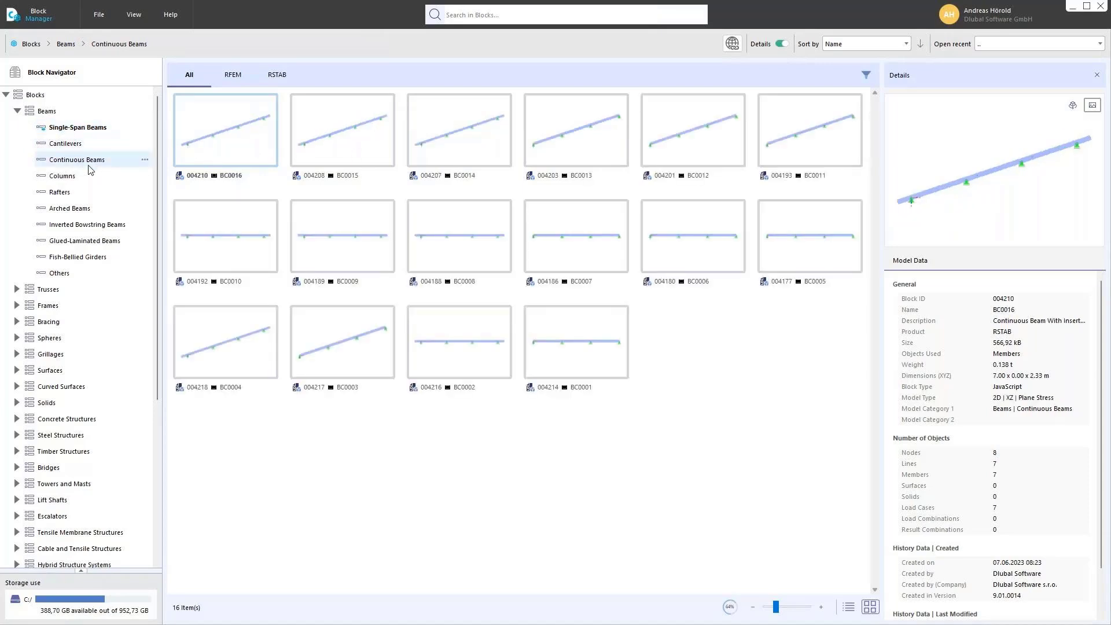
{"action": "left_click", "coordinate": [79, 176]}
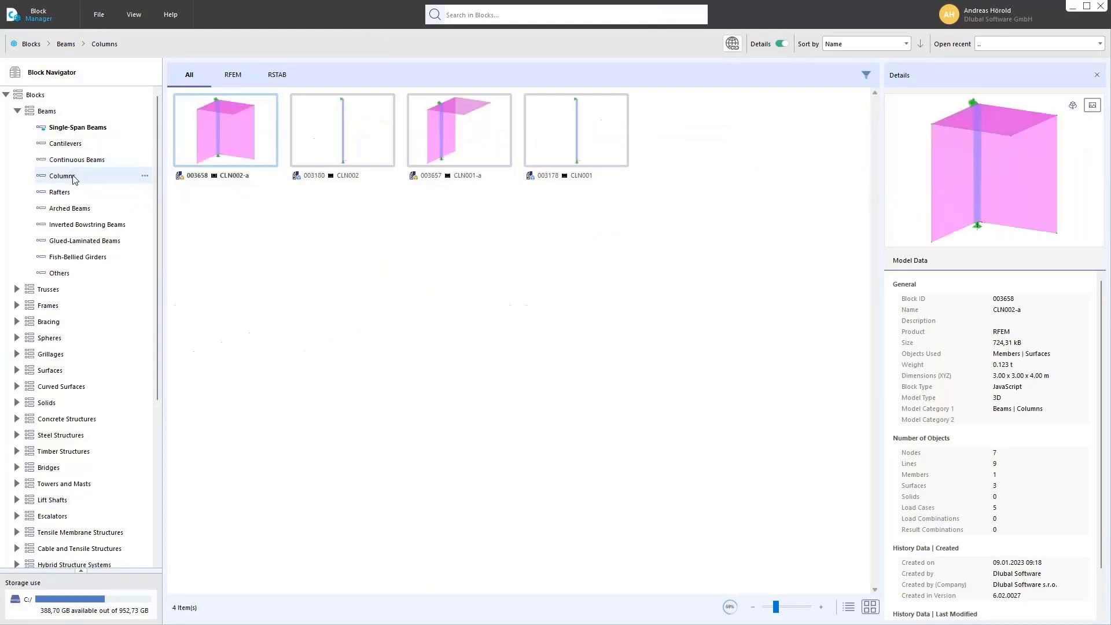
{"action": "left_click", "coordinate": [76, 209]}
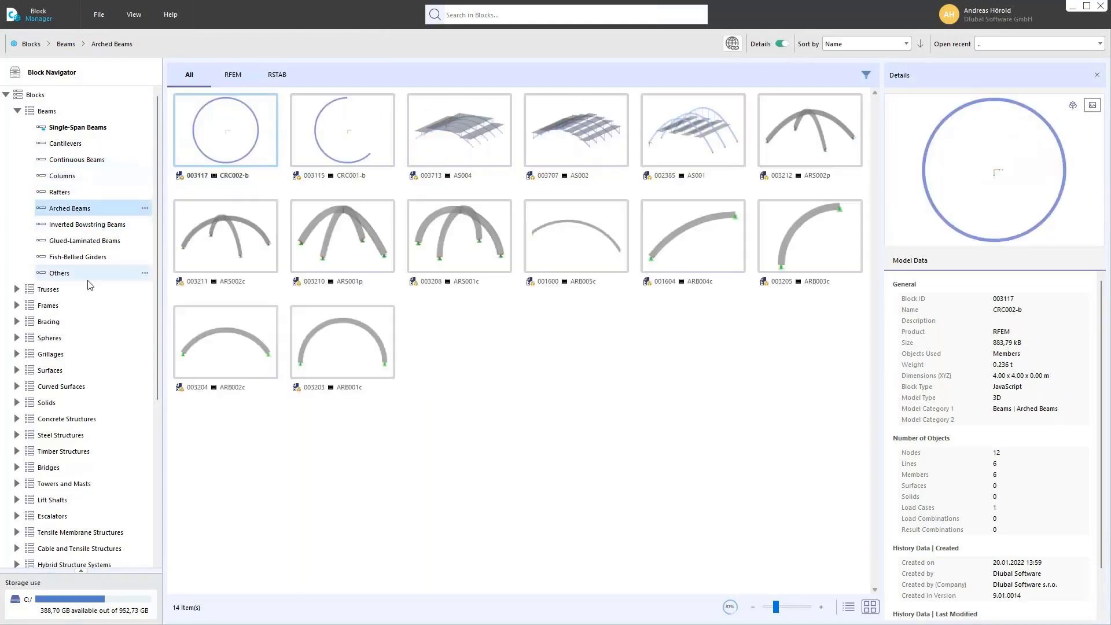
{"action": "left_click", "coordinate": [17, 290]}
{"action": "left_click", "coordinate": [50, 307]}
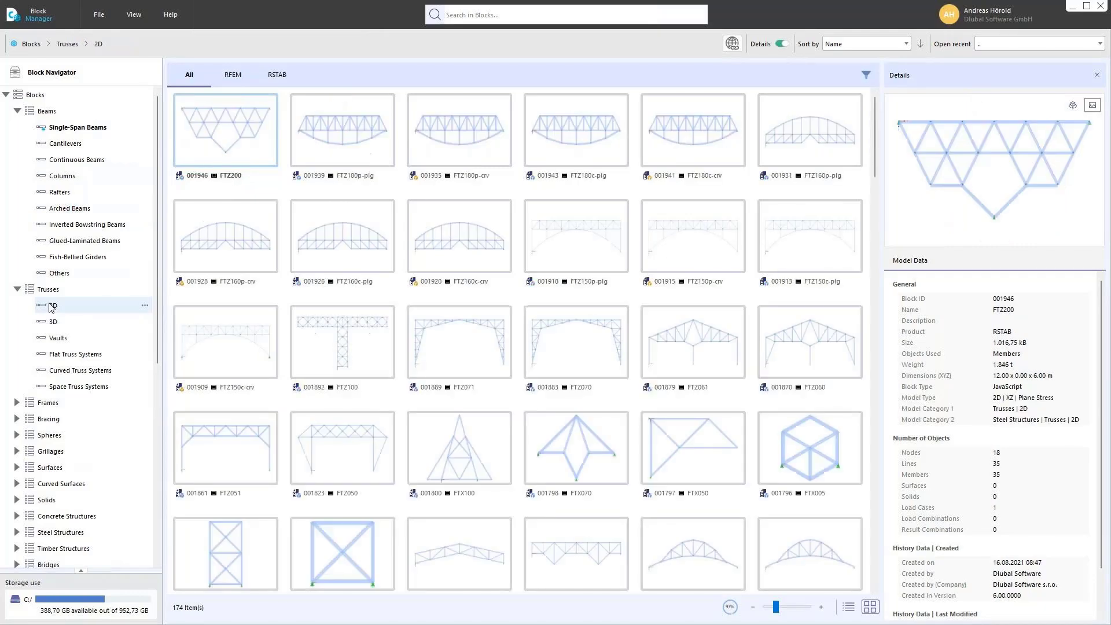
{"action": "left_click", "coordinate": [58, 325]}
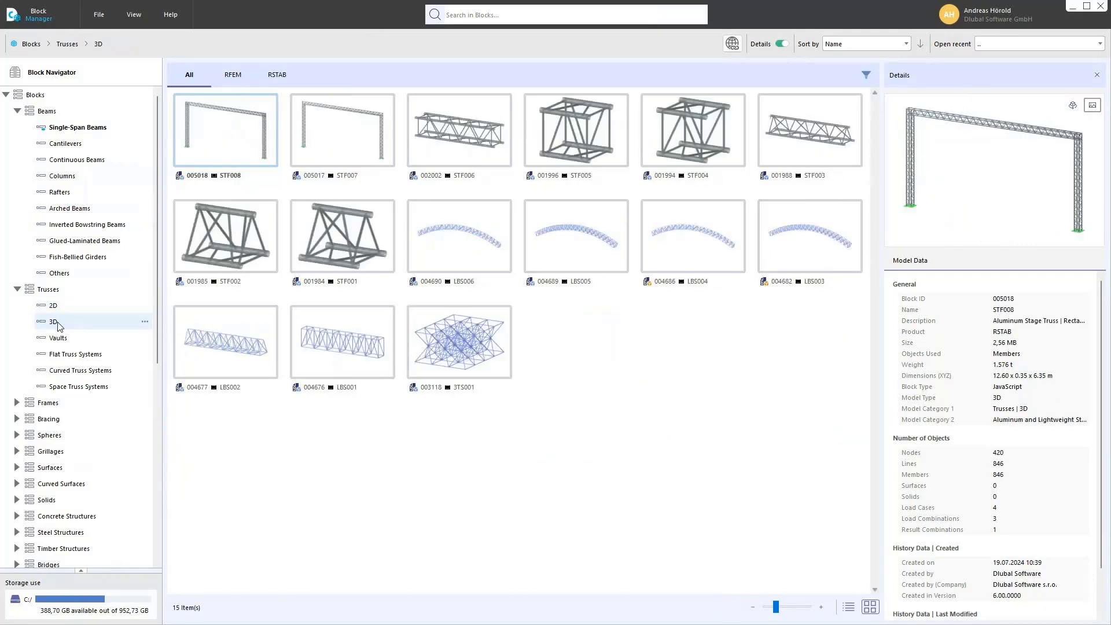
- Browse the block library's one-bay and multi-bay frames, slabs and plates, and steel and aluminum bridges
{"action": "scroll", "coordinate": [58, 324], "scroll_direction": "down", "scroll_amount": 5}
{"action": "left_click", "coordinate": [18, 161]}
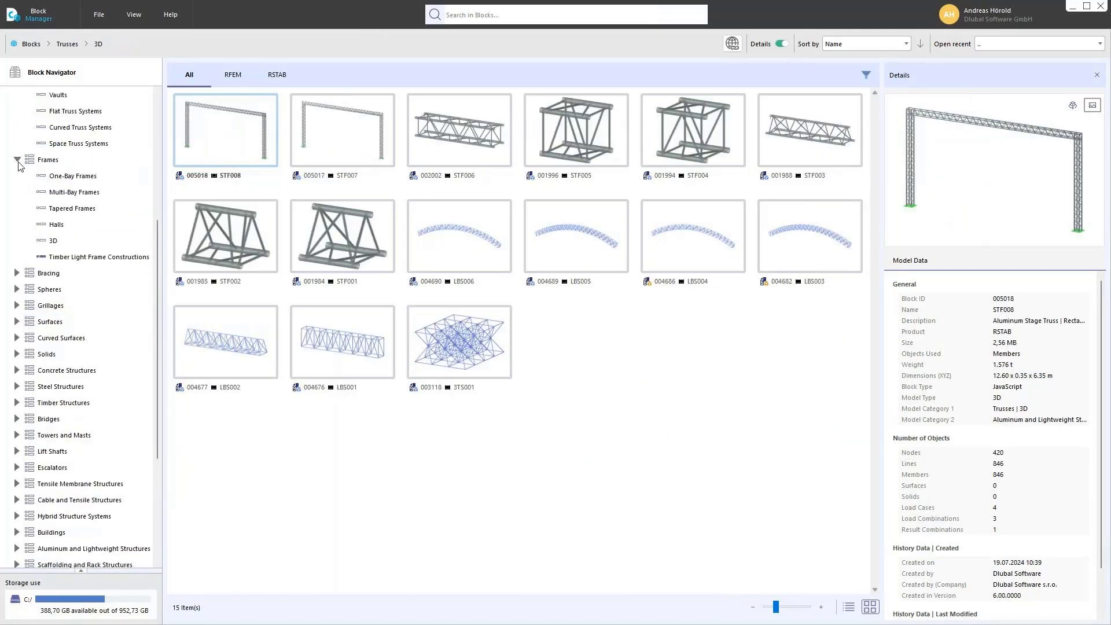
{"action": "left_click", "coordinate": [89, 176]}
{"action": "left_click", "coordinate": [90, 188]}
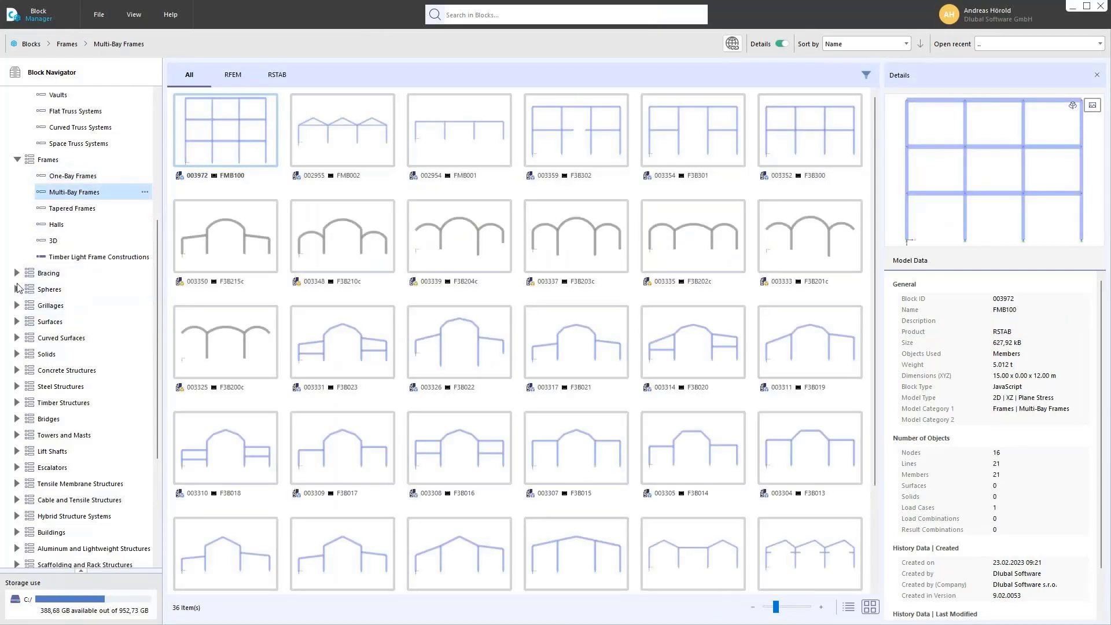
{"action": "left_click", "coordinate": [16, 322]}
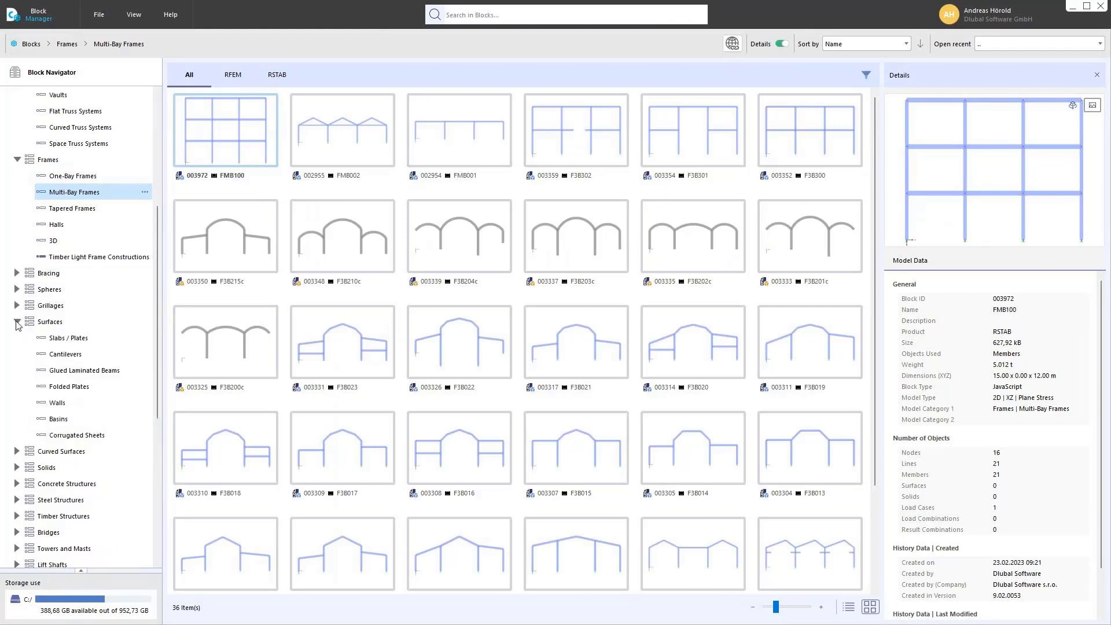
{"action": "left_click", "coordinate": [68, 341]}
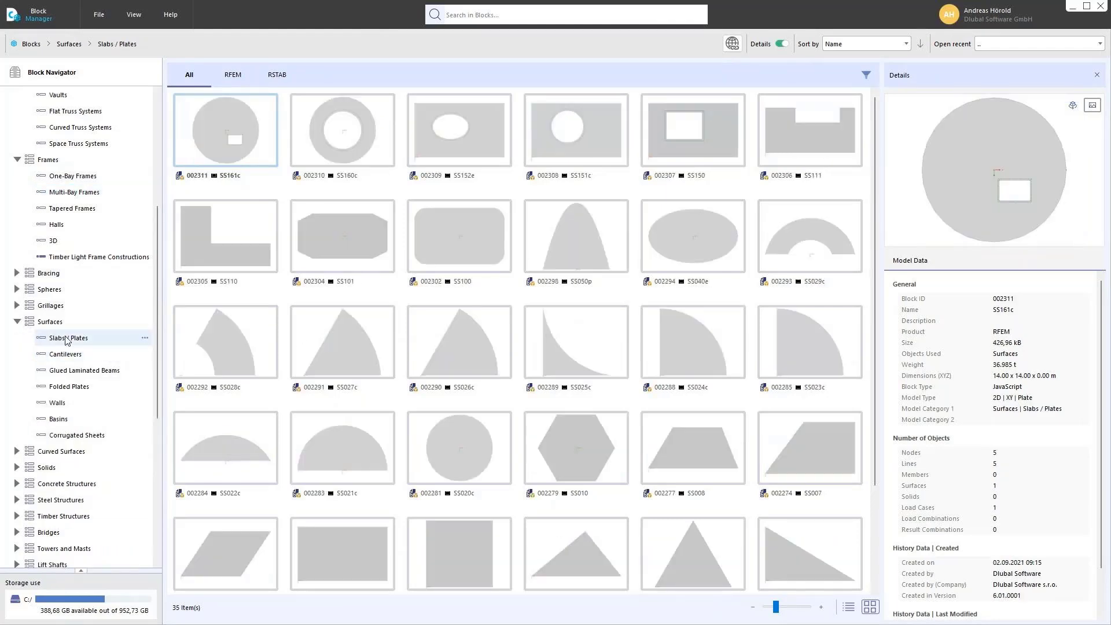
{"action": "scroll", "coordinate": [70, 359], "scroll_direction": "down", "scroll_amount": 4}
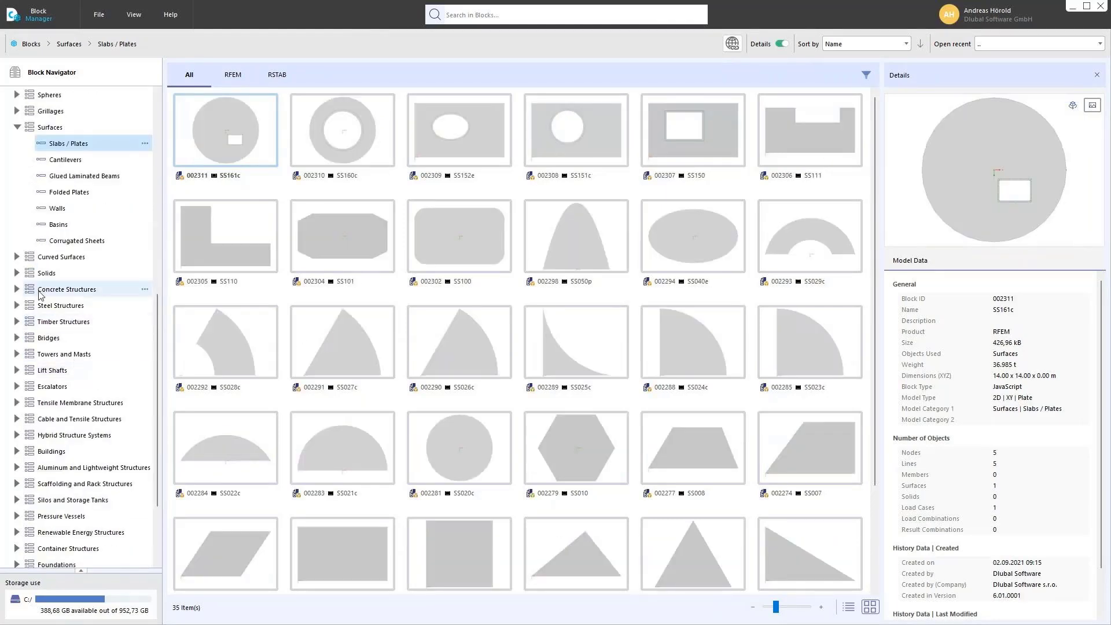
{"action": "left_click", "coordinate": [17, 338]}
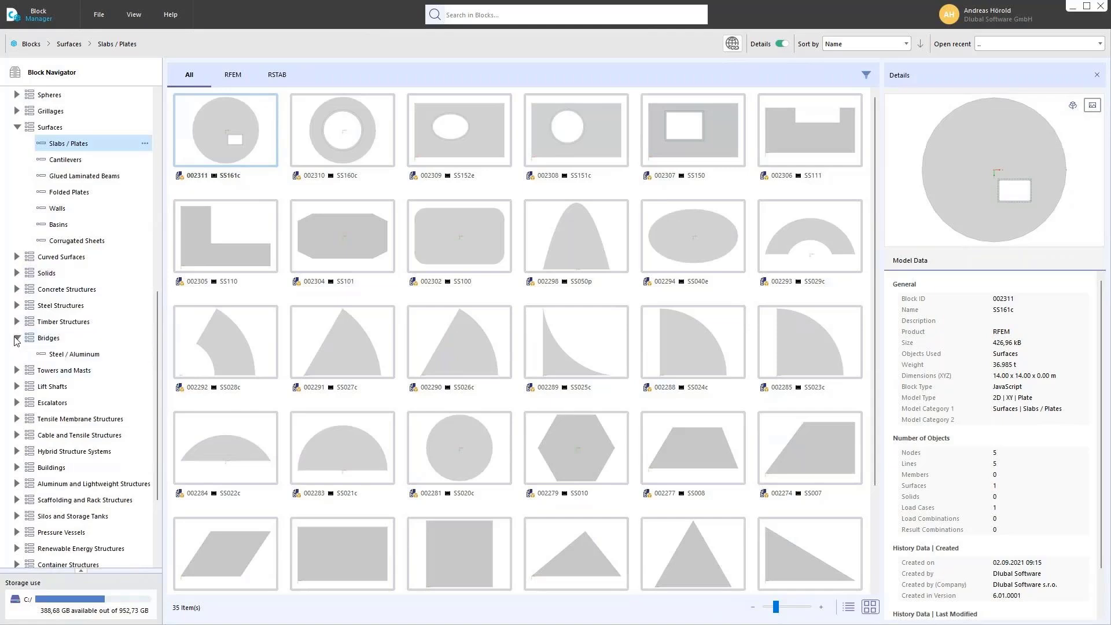
{"action": "left_click", "coordinate": [75, 354]}
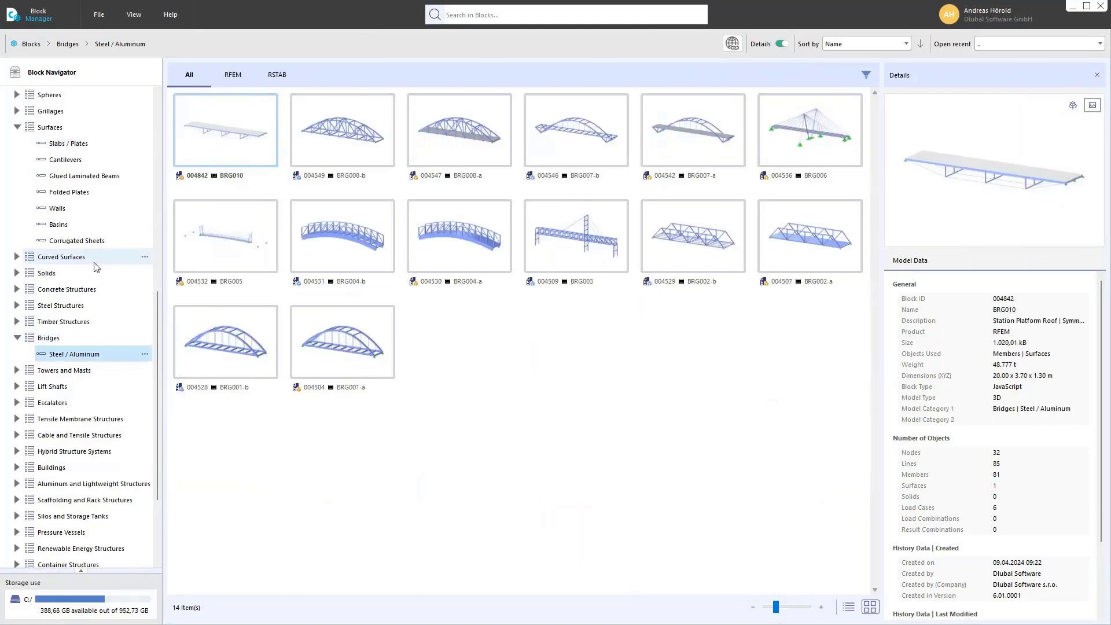
- Find the parallel-chord truss block FT001-a among the 2D trusses and load it into the Truss model for editing
{"action": "scroll", "coordinate": [91, 253], "scroll_direction": "up", "scroll_amount": 9}
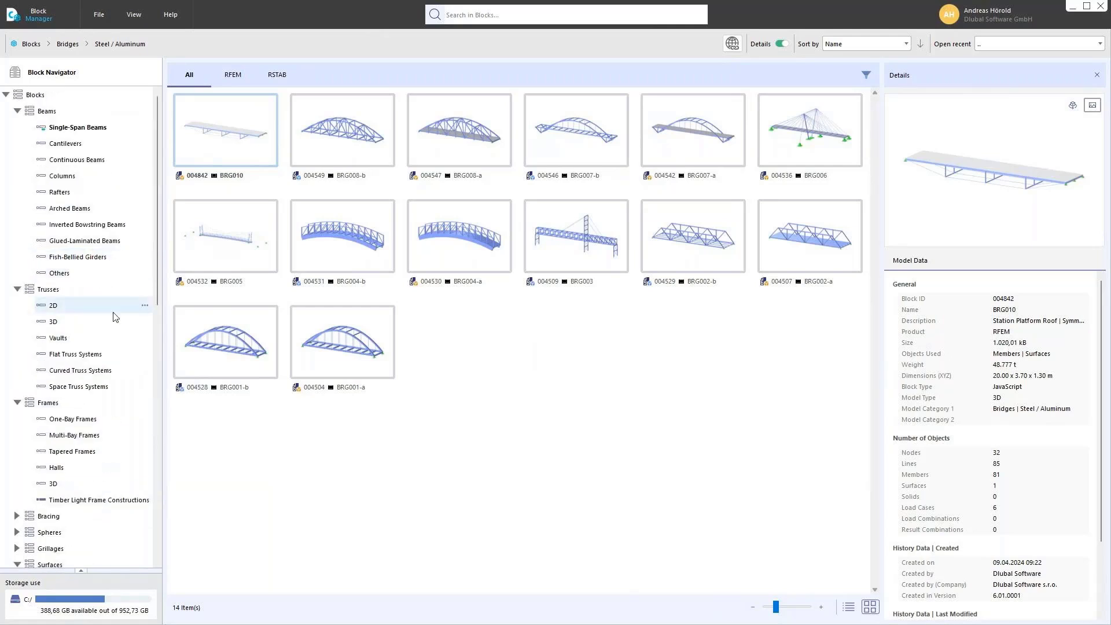
{"action": "left_click", "coordinate": [53, 306]}
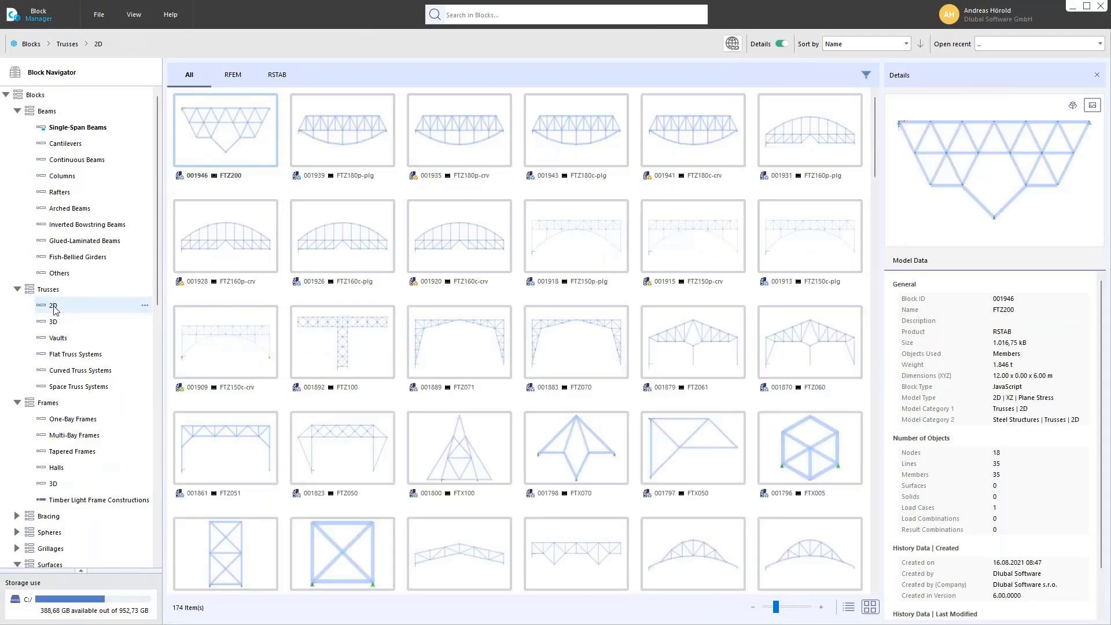
{"action": "scroll", "coordinate": [488, 327], "scroll_direction": "down", "scroll_amount": 15}
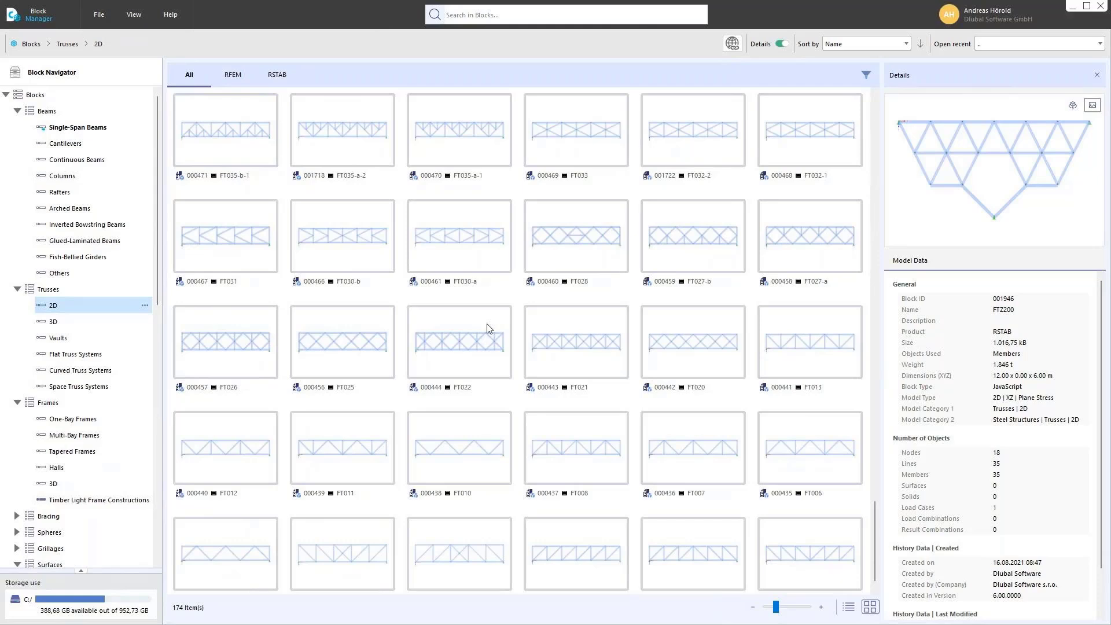
{"action": "scroll", "coordinate": [488, 328], "scroll_direction": "down", "scroll_amount": 1}
{"action": "left_click", "coordinate": [799, 532]}
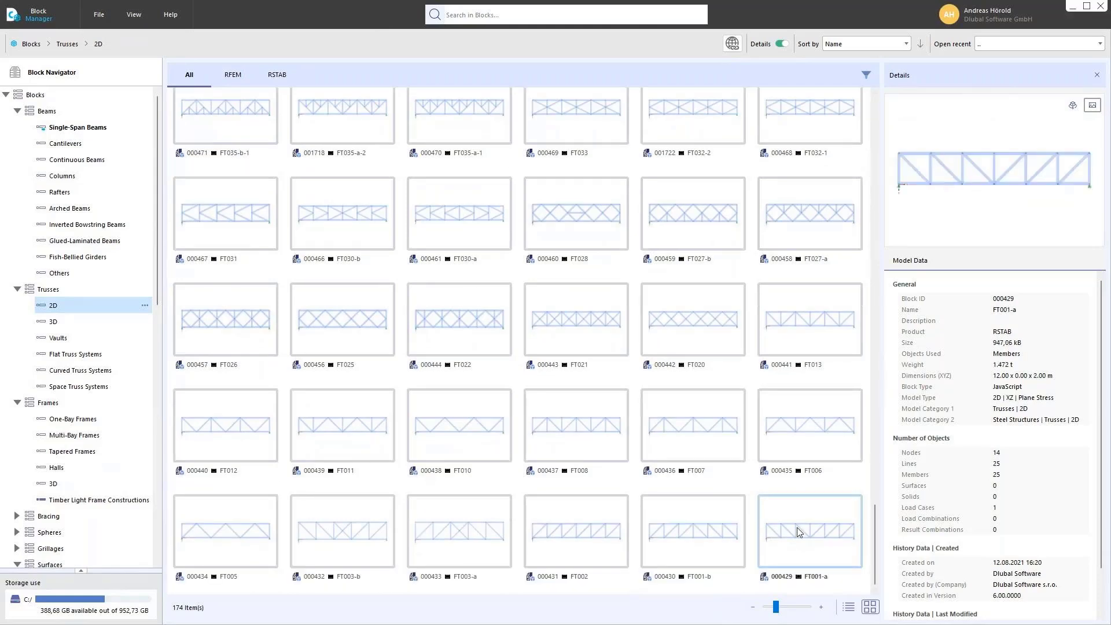
{"action": "double_click", "coordinate": [799, 531]}
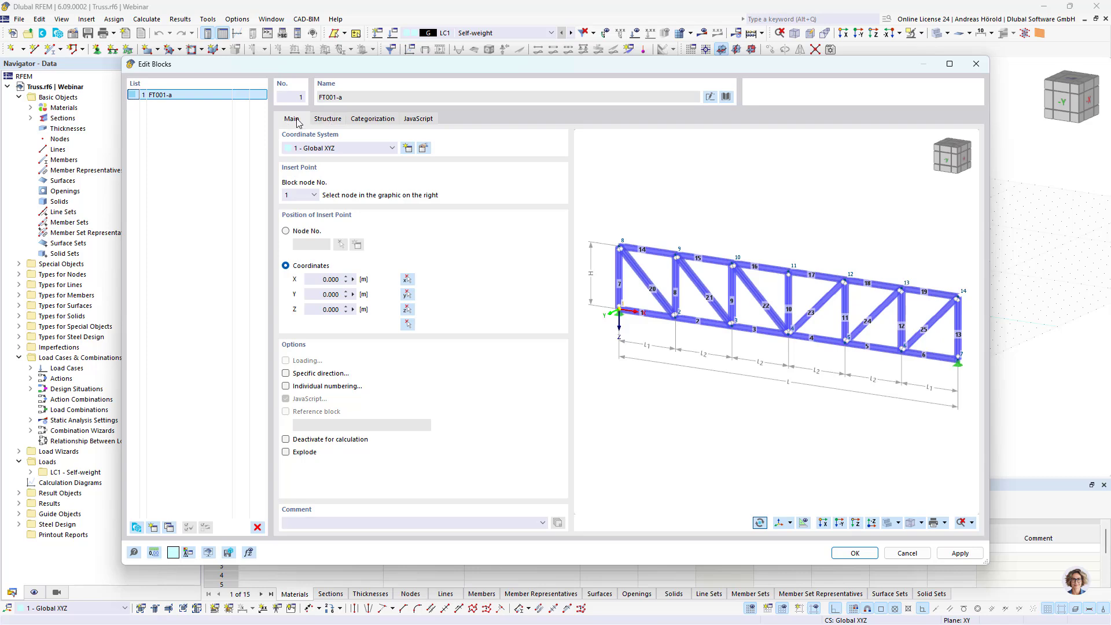
- Examine the truss block's insertion settings, categorization, and geometry, section and support parameters
{"action": "left_click", "coordinate": [327, 119]}
{"action": "left_click", "coordinate": [370, 119]}
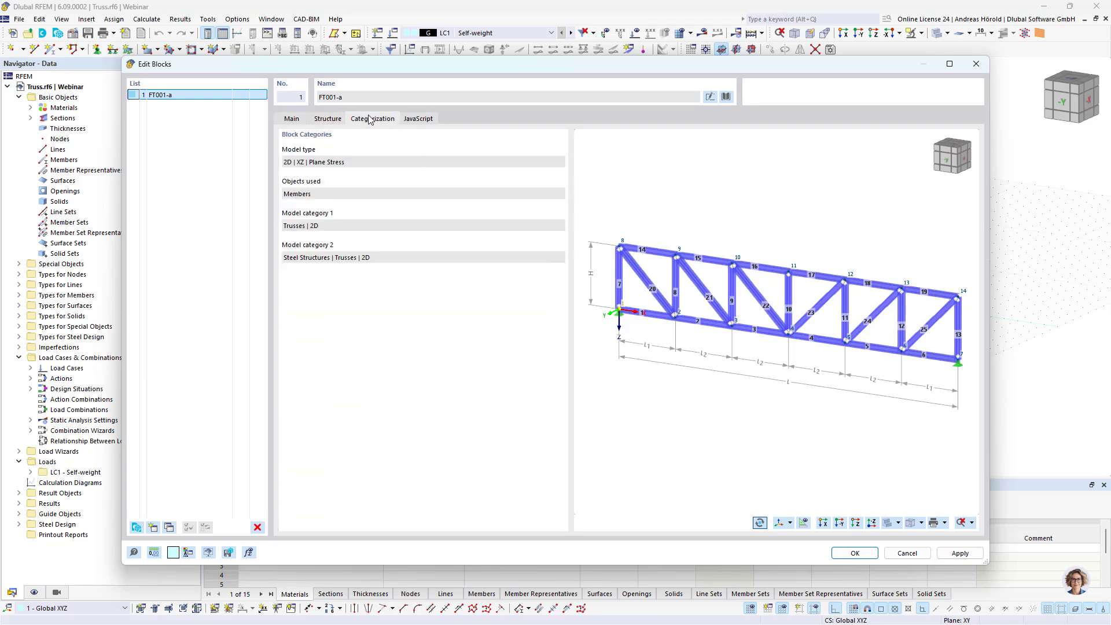
{"action": "left_click", "coordinate": [423, 119]}
{"action": "left_click", "coordinate": [326, 120]}
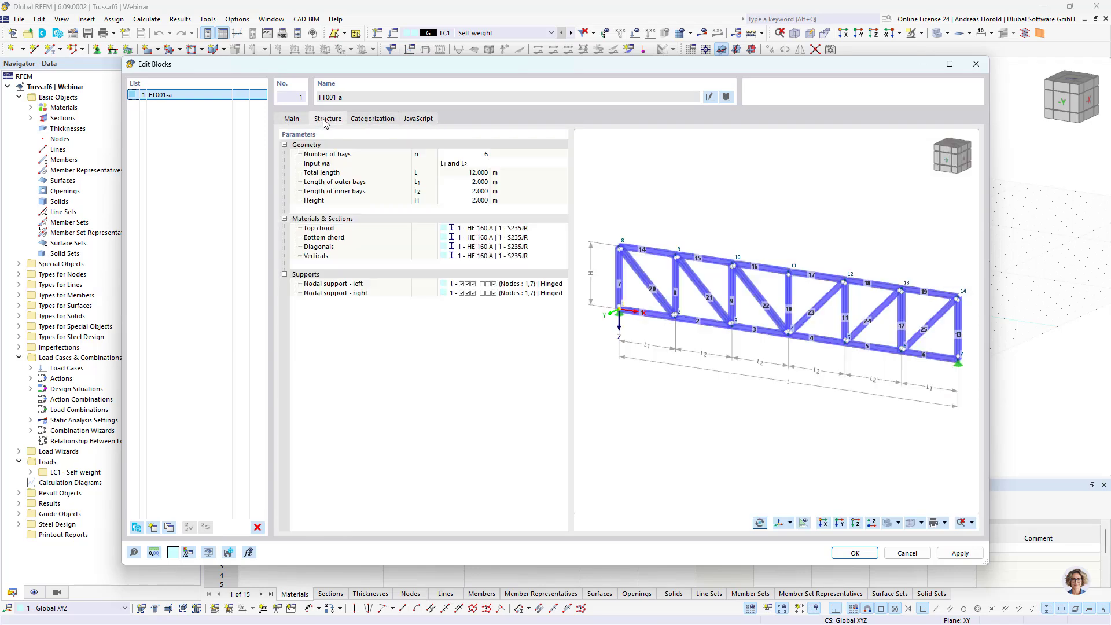
{"action": "left_click", "coordinate": [295, 120]}
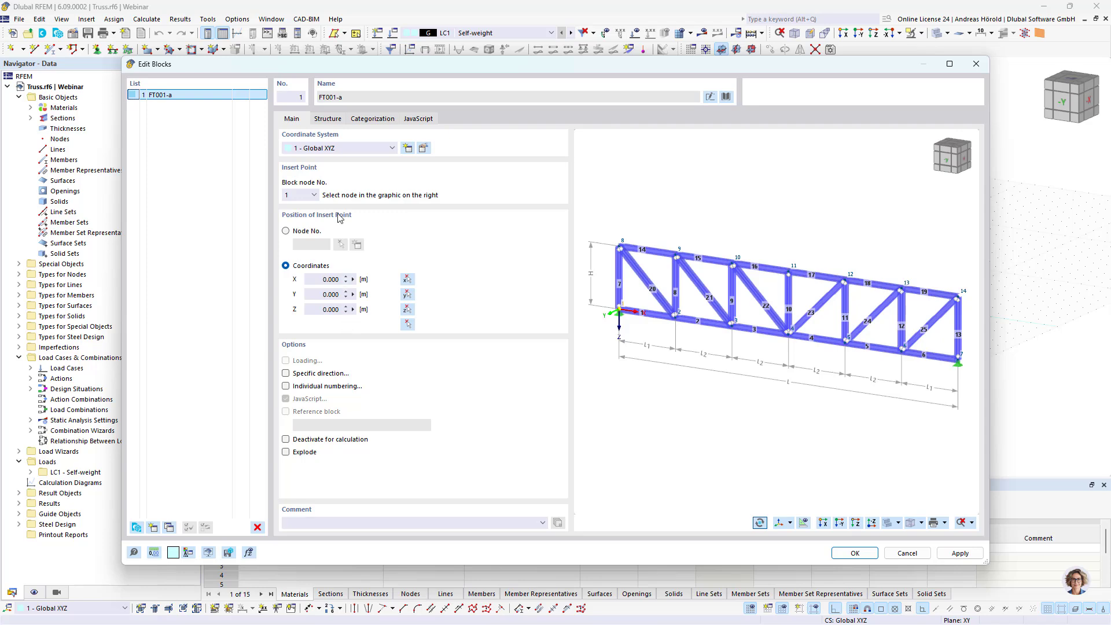
{"action": "left_click", "coordinate": [327, 123]}
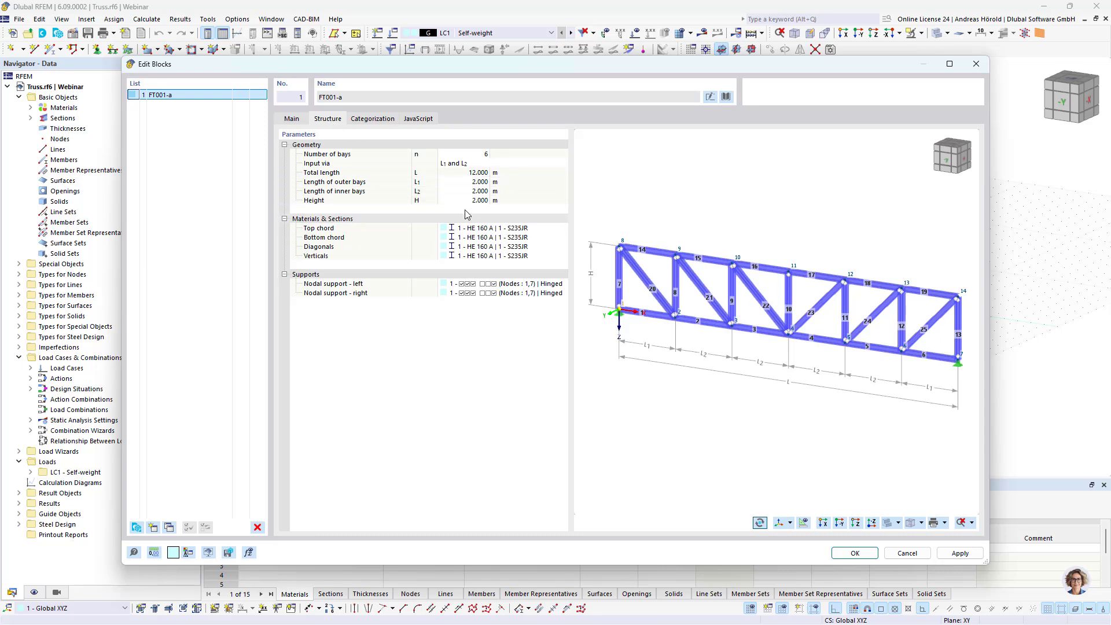
- Inspect the truss block's JavaScript, unlocking it briefly for editing and locking it again, and return to the structure parameters
{"action": "left_click", "coordinate": [420, 120]}
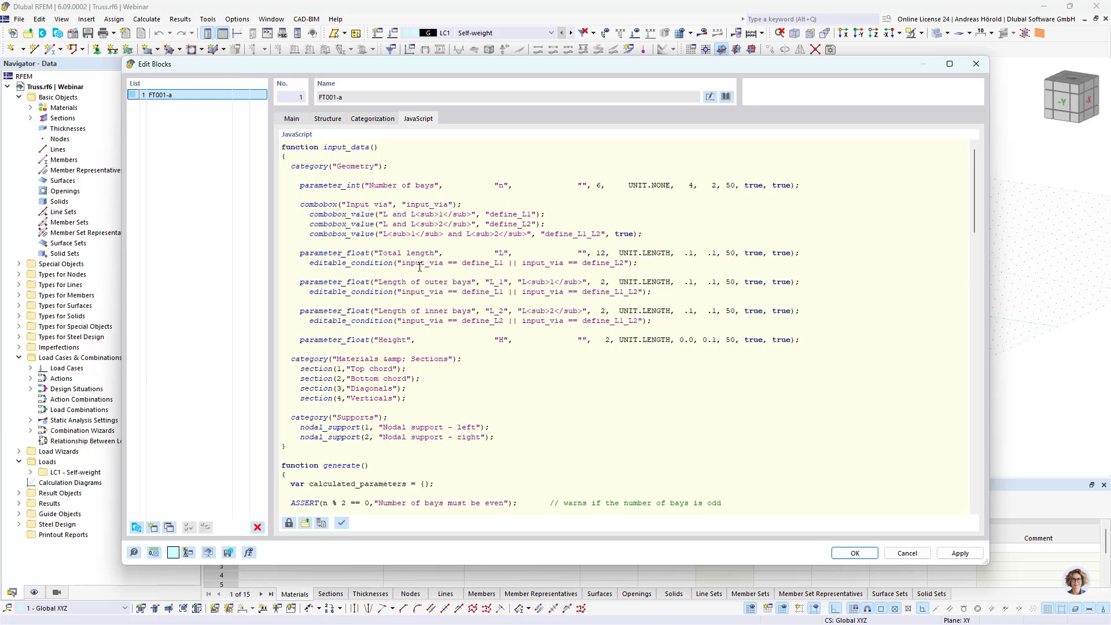
{"action": "left_click", "coordinate": [289, 524]}
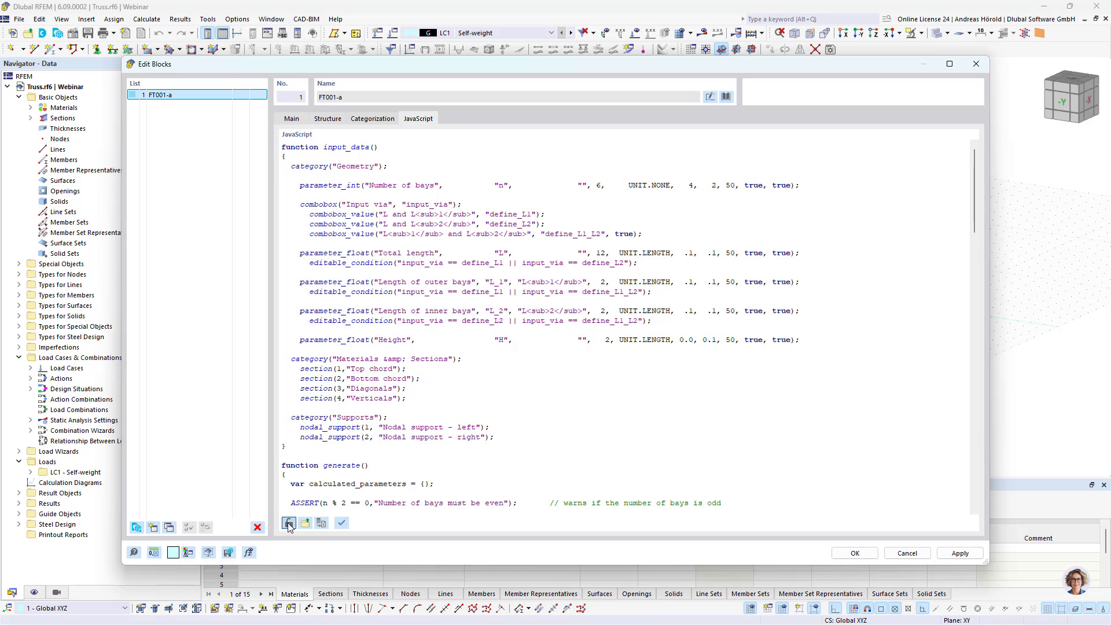
{"action": "left_click", "coordinate": [365, 417]}
{"action": "left_click_drag", "start_coordinate": [387, 402], "coordinate": [408, 399]}
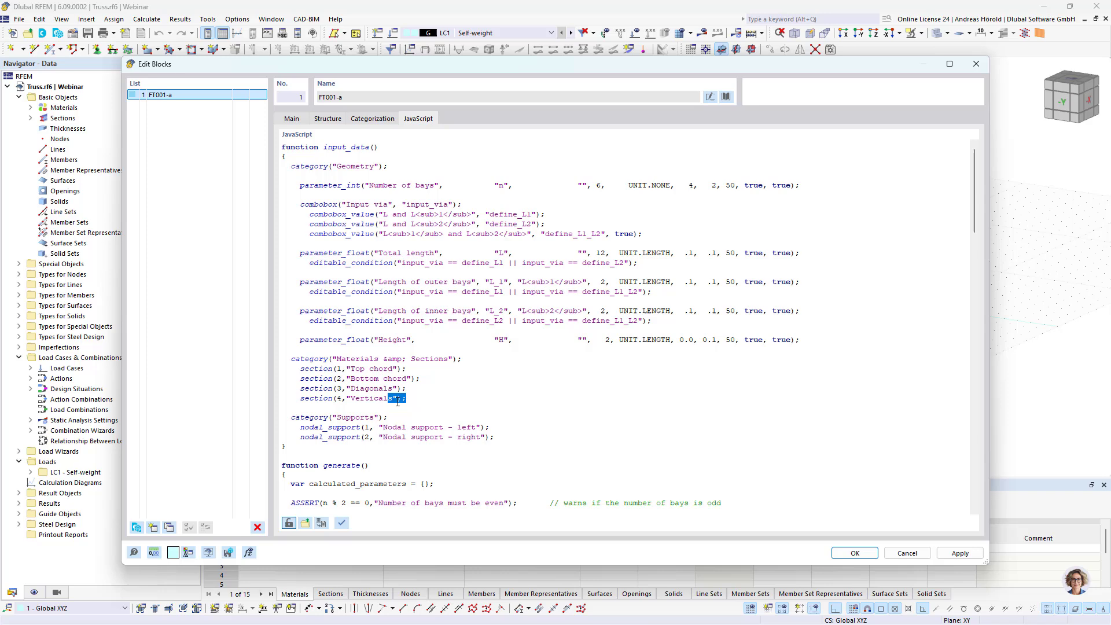
{"action": "left_click", "coordinate": [366, 360]}
{"action": "left_click", "coordinate": [289, 523]}
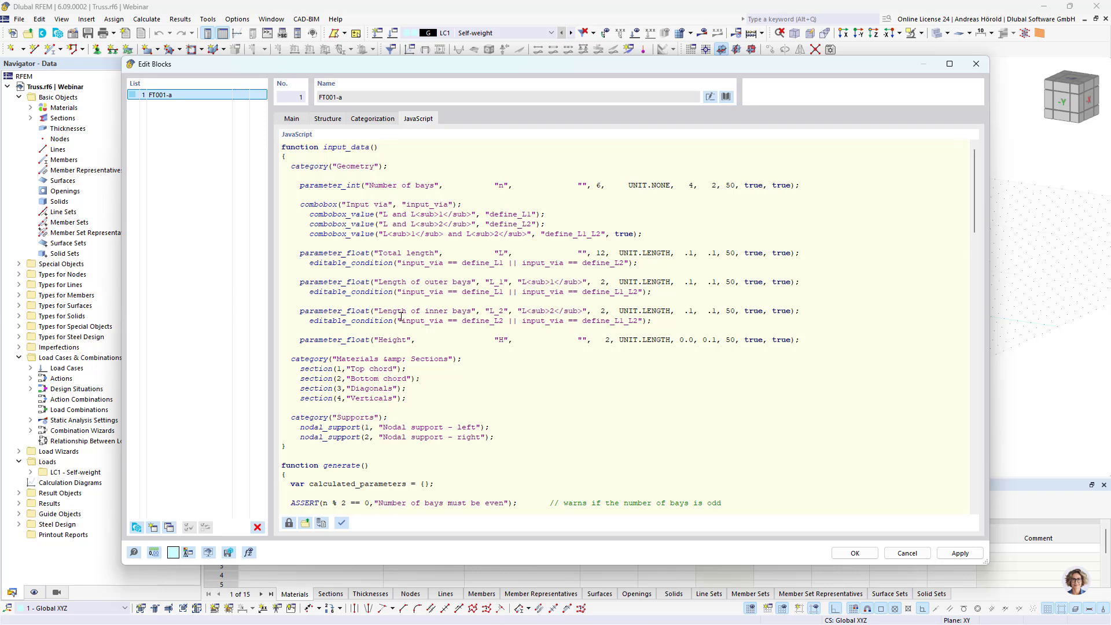
{"action": "left_click", "coordinate": [327, 118]}
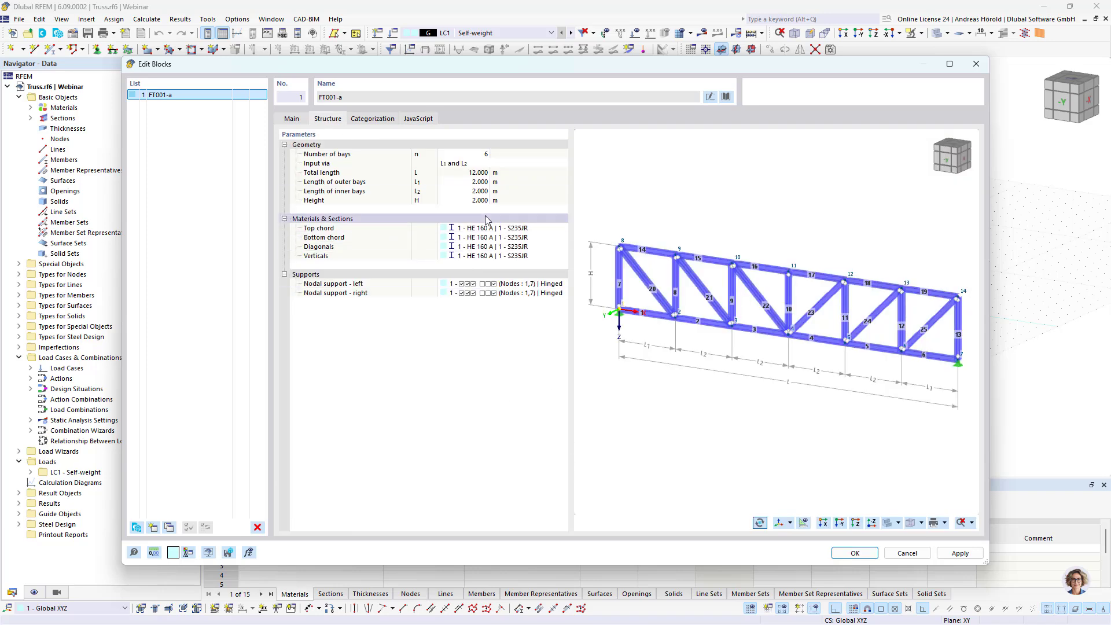
- Set the truss block's geometry input method to L and L1
{"action": "left_click", "coordinate": [476, 155]}
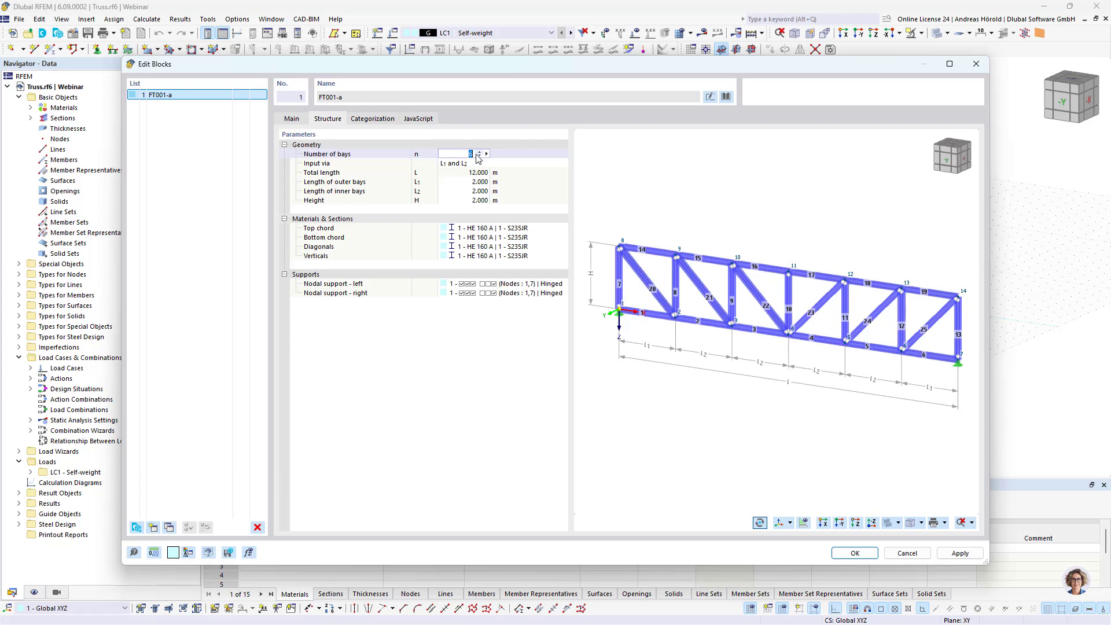
{"action": "left_click", "coordinate": [486, 164]}
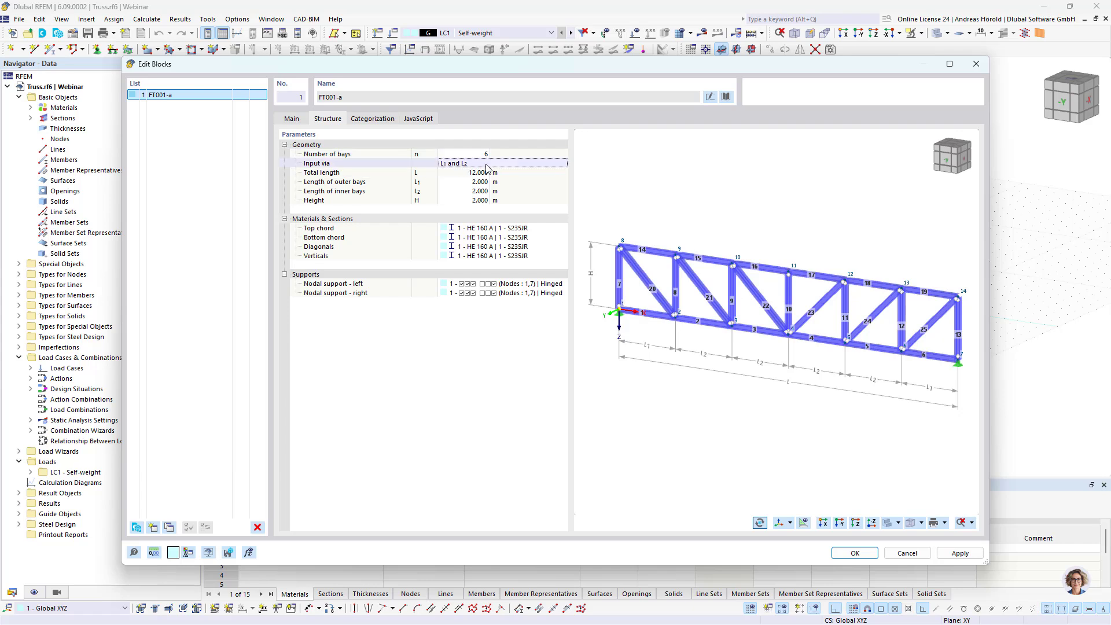
{"action": "left_click", "coordinate": [563, 162]}
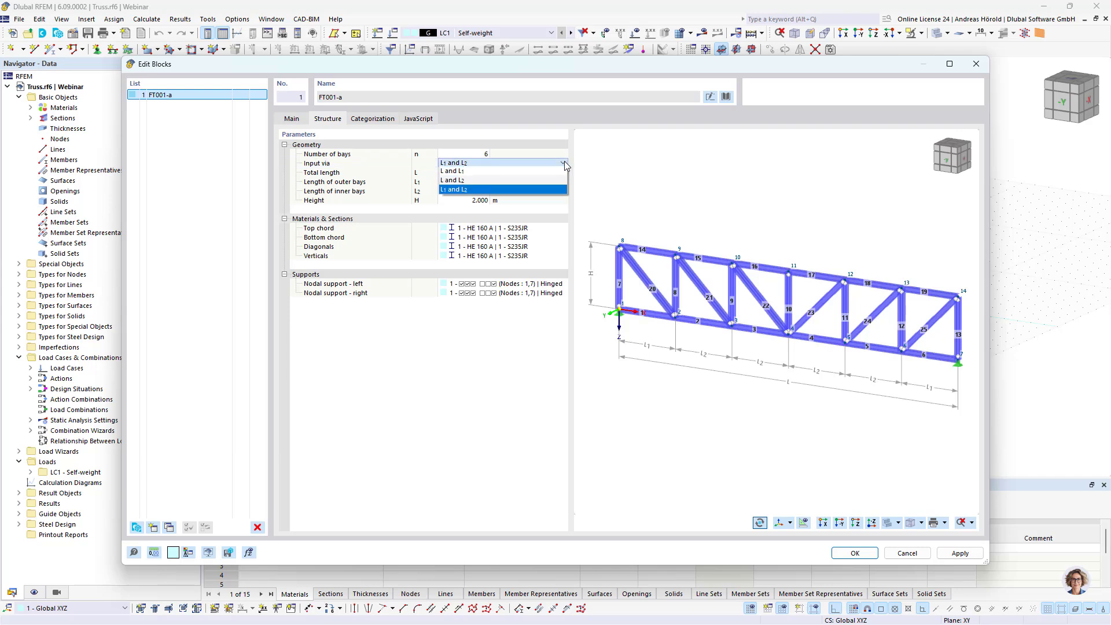
{"action": "key", "text": "Escape"}
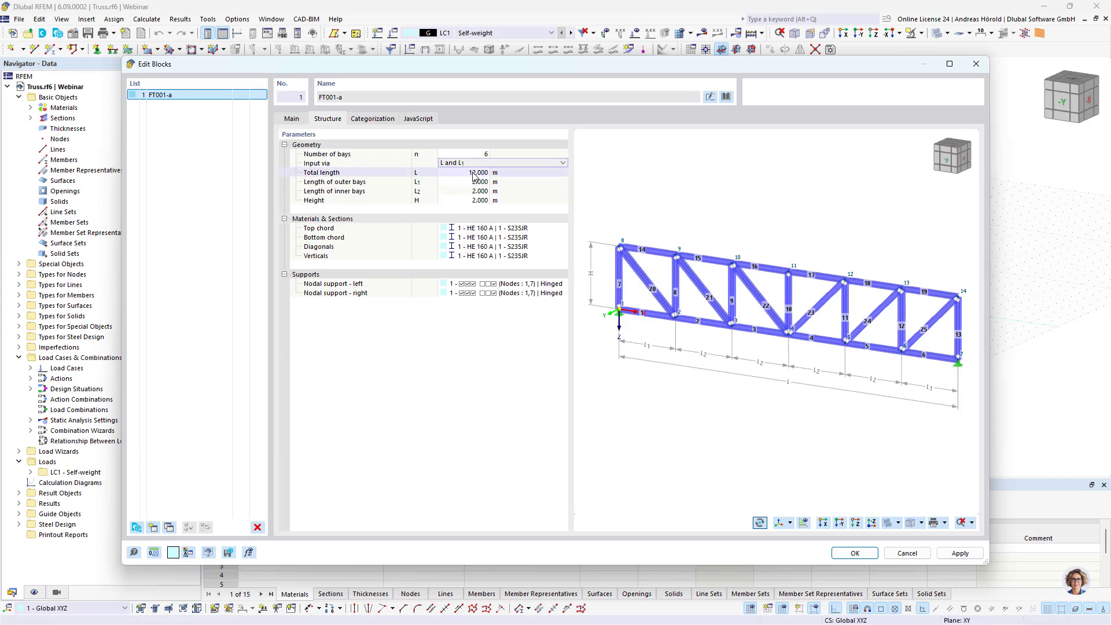
- Set the truss's total length to 18 m and the length of its outer bays to 3 m
{"action": "left_click", "coordinate": [473, 172]}
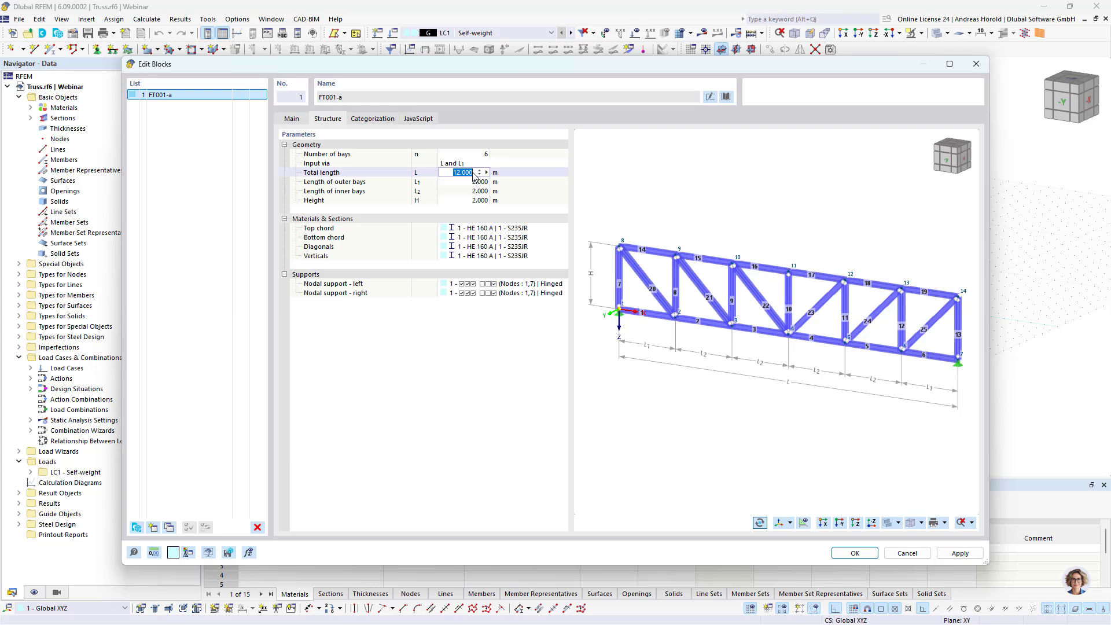
{"action": "type", "text": "18"}
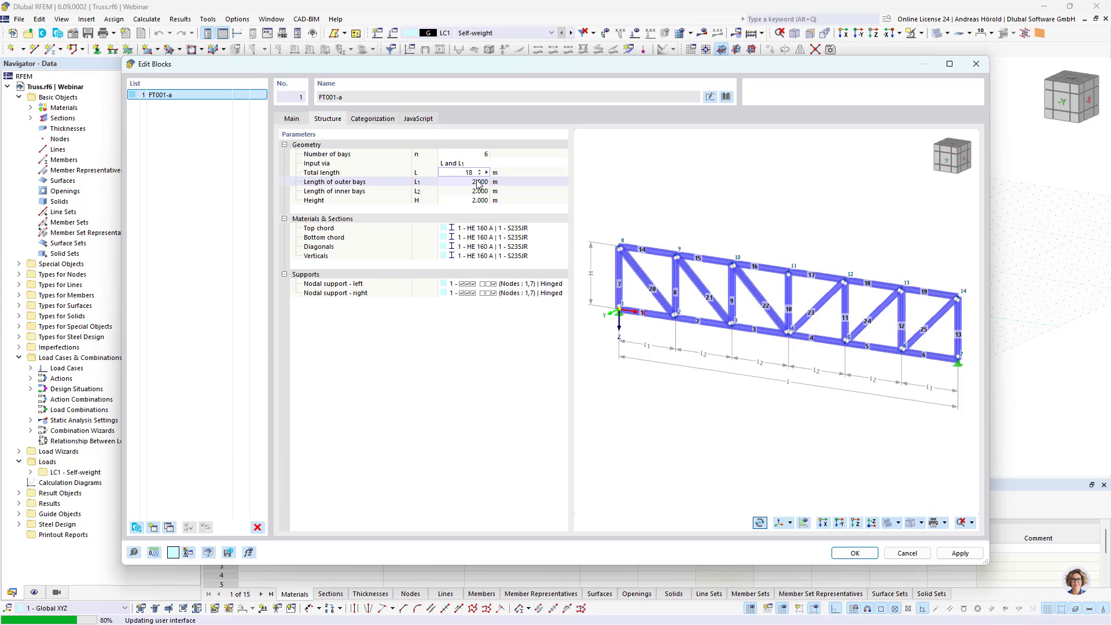
{"action": "left_click", "coordinate": [477, 184]}
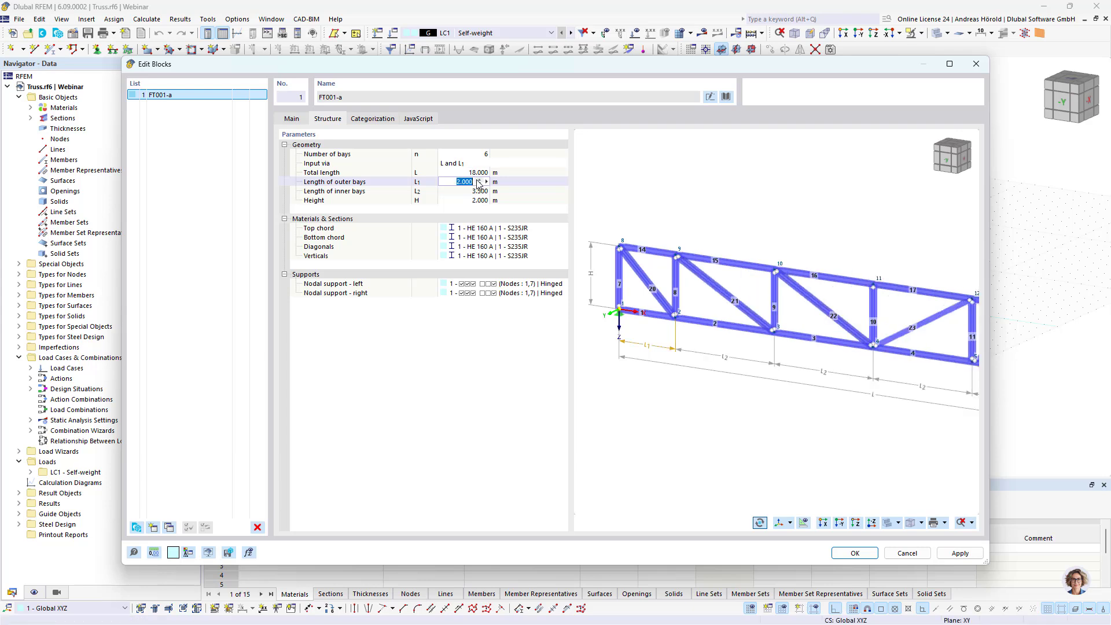
{"action": "type", "text": "3"}
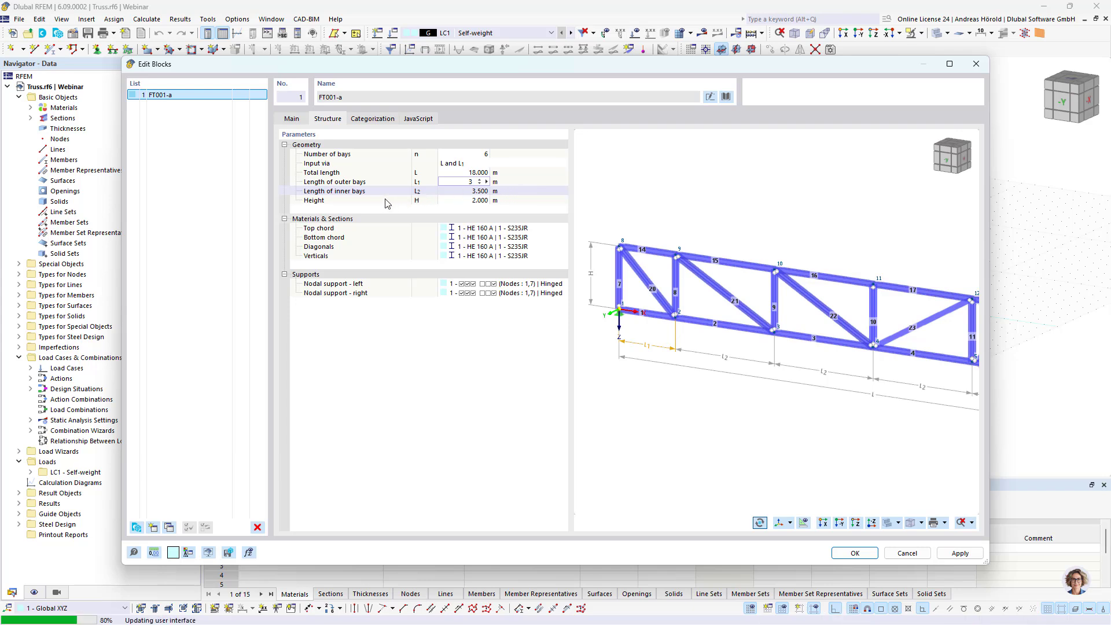
{"action": "left_click", "coordinate": [412, 192]}
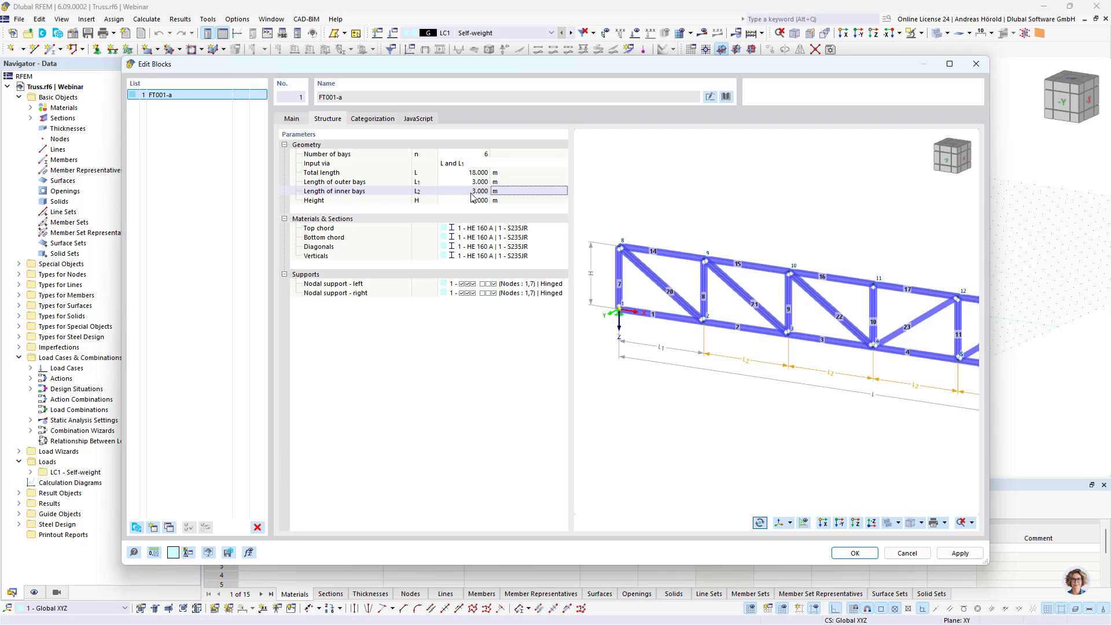
- Replace section 1, assigned to the top chord, with a standardized HE 200 A in S235JR
{"action": "left_click", "coordinate": [839, 523]}
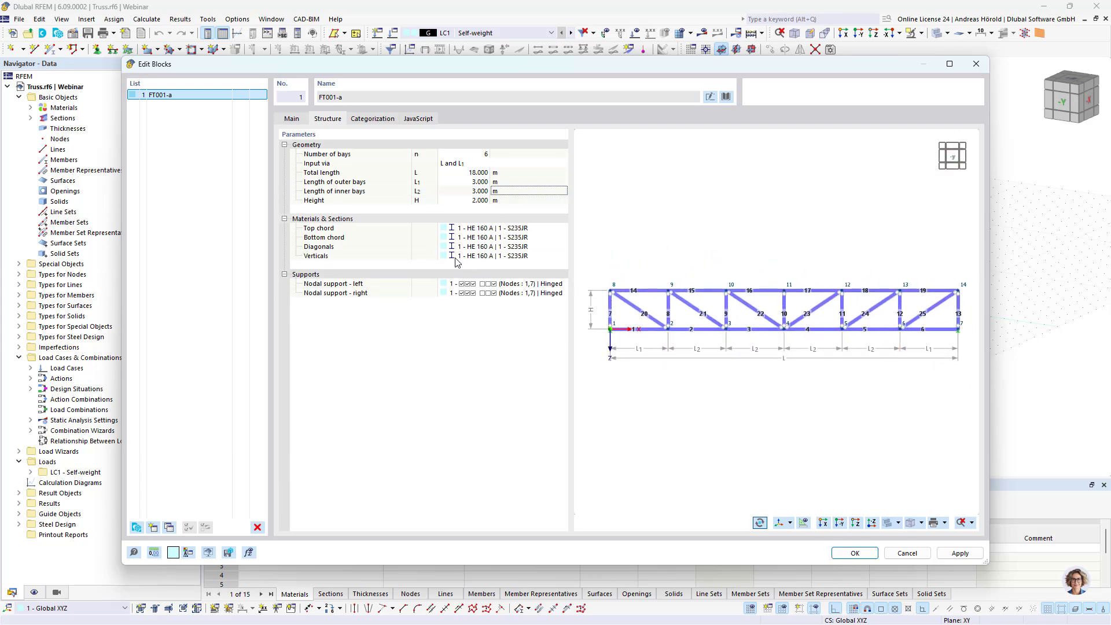
{"action": "left_click", "coordinate": [545, 230]}
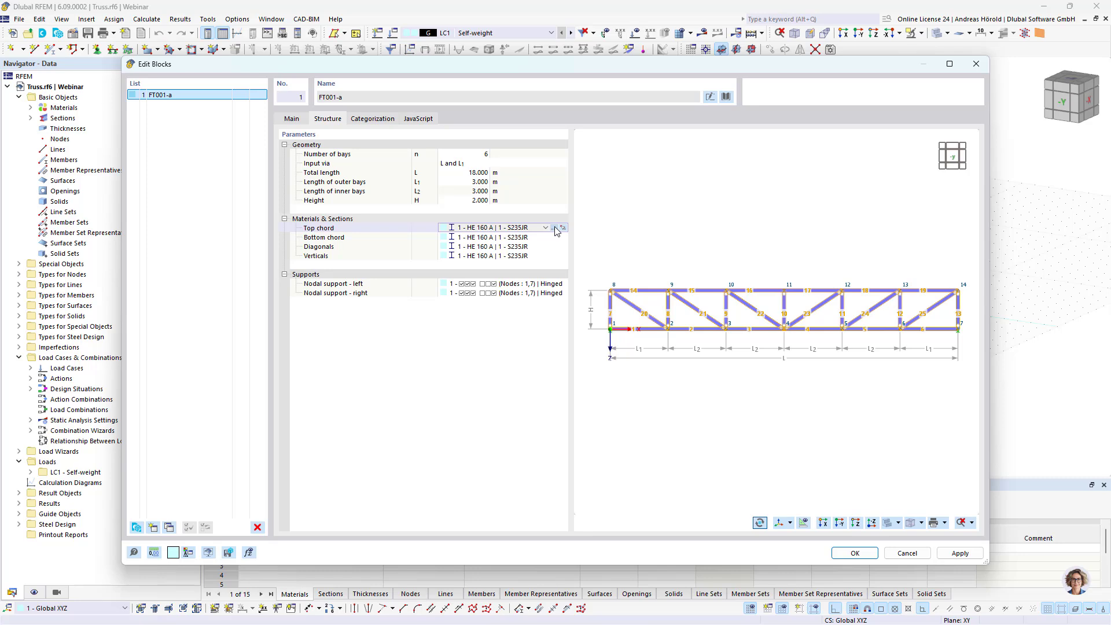
{"action": "left_click", "coordinate": [554, 229]}
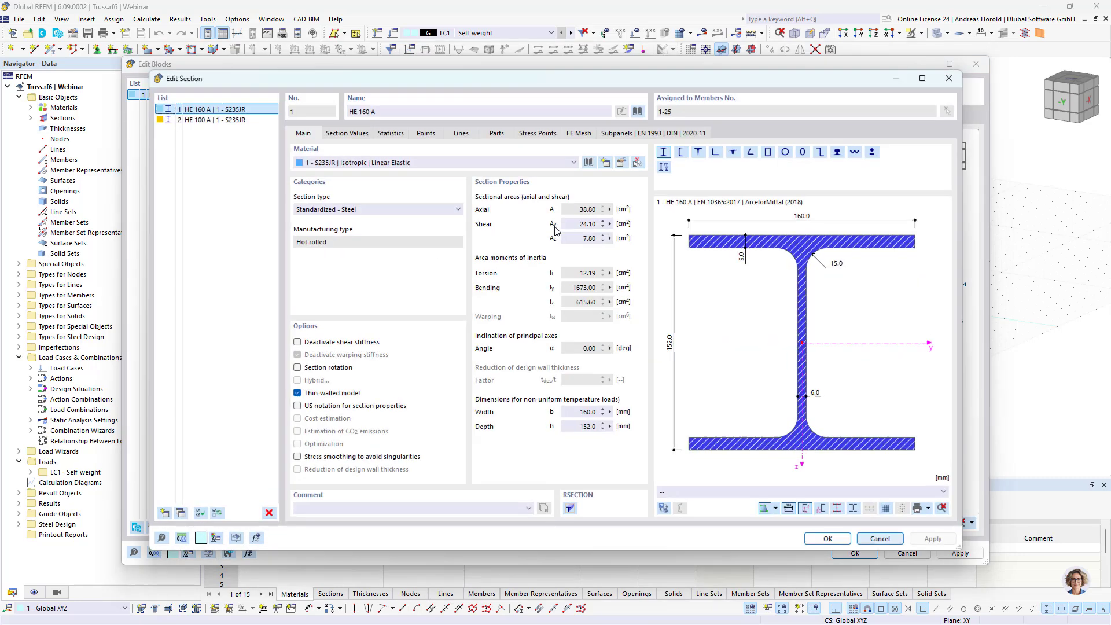
{"action": "left_click", "coordinate": [637, 111]}
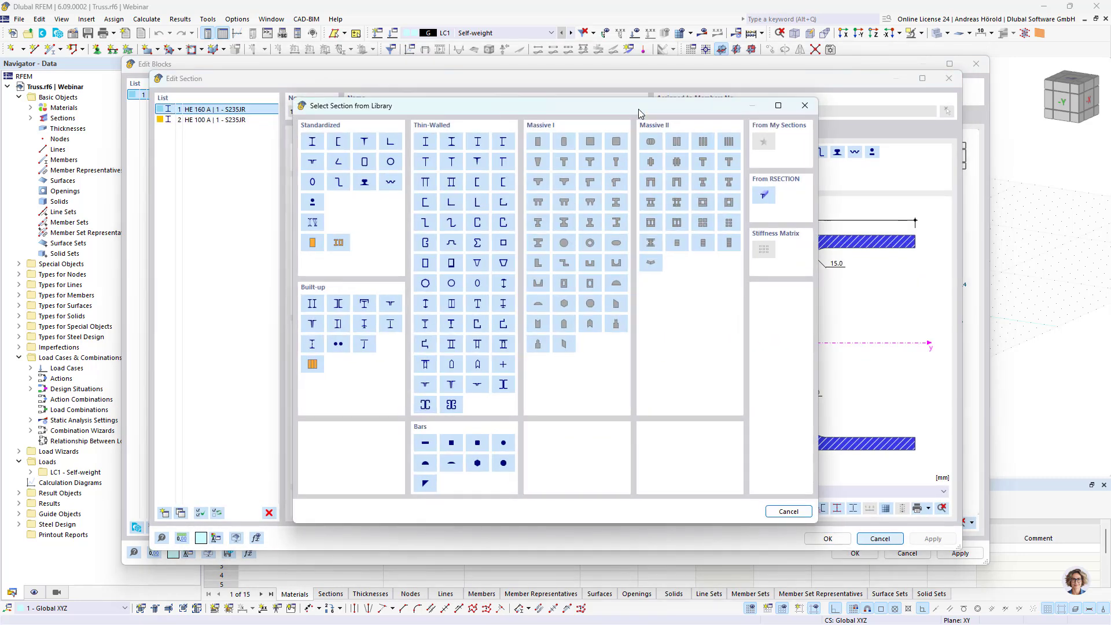
{"action": "left_click", "coordinate": [308, 145]}
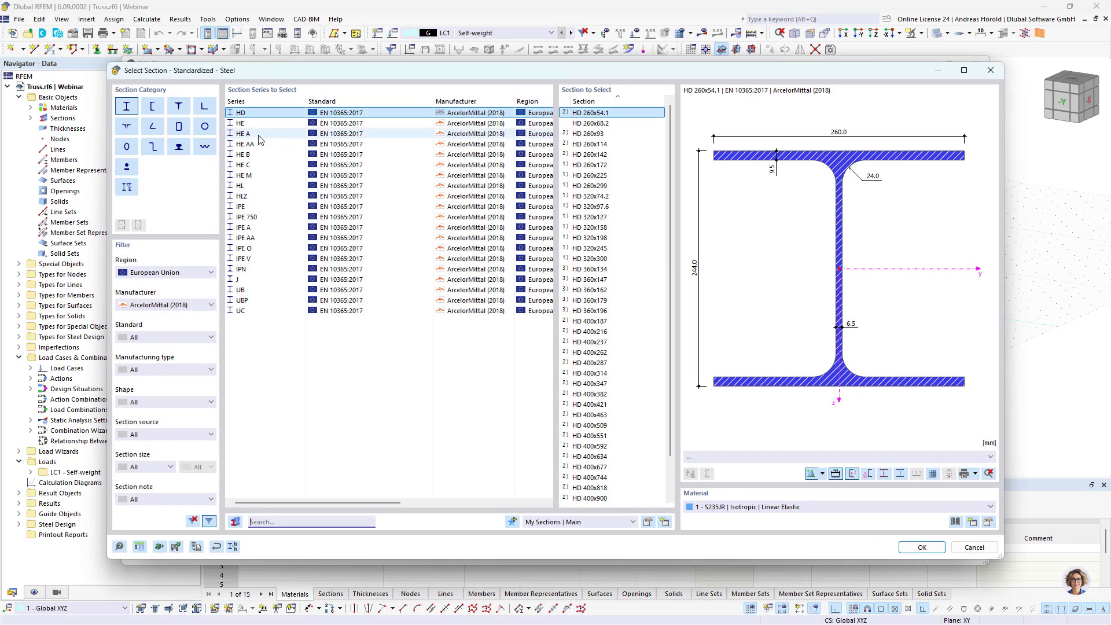
{"action": "left_click", "coordinate": [243, 134]}
{"action": "left_click", "coordinate": [585, 165]}
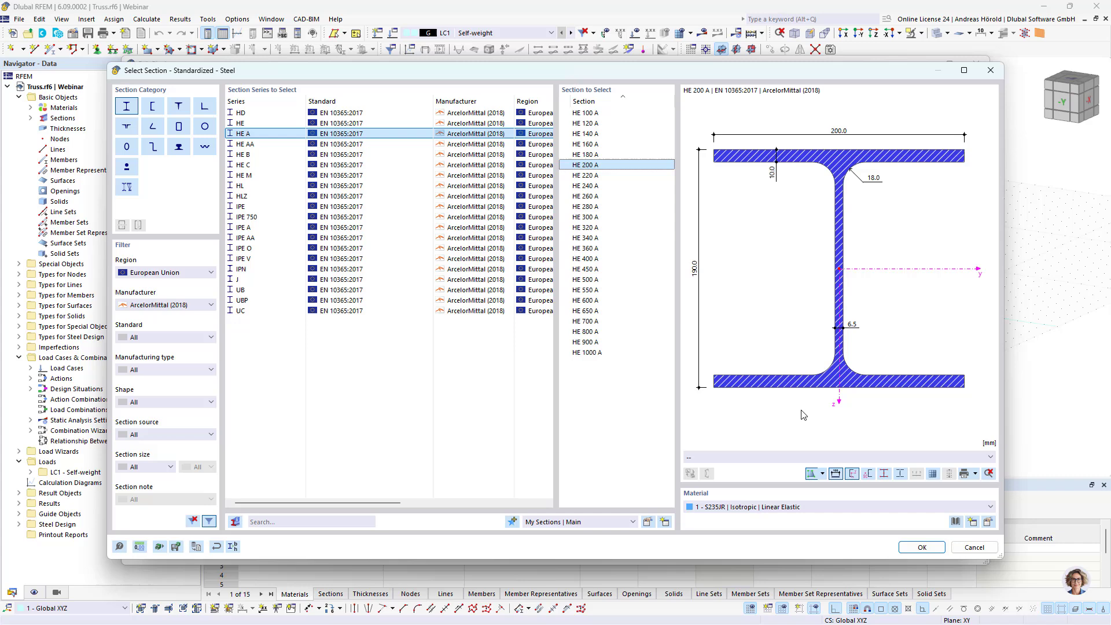
{"action": "left_click", "coordinate": [922, 547]}
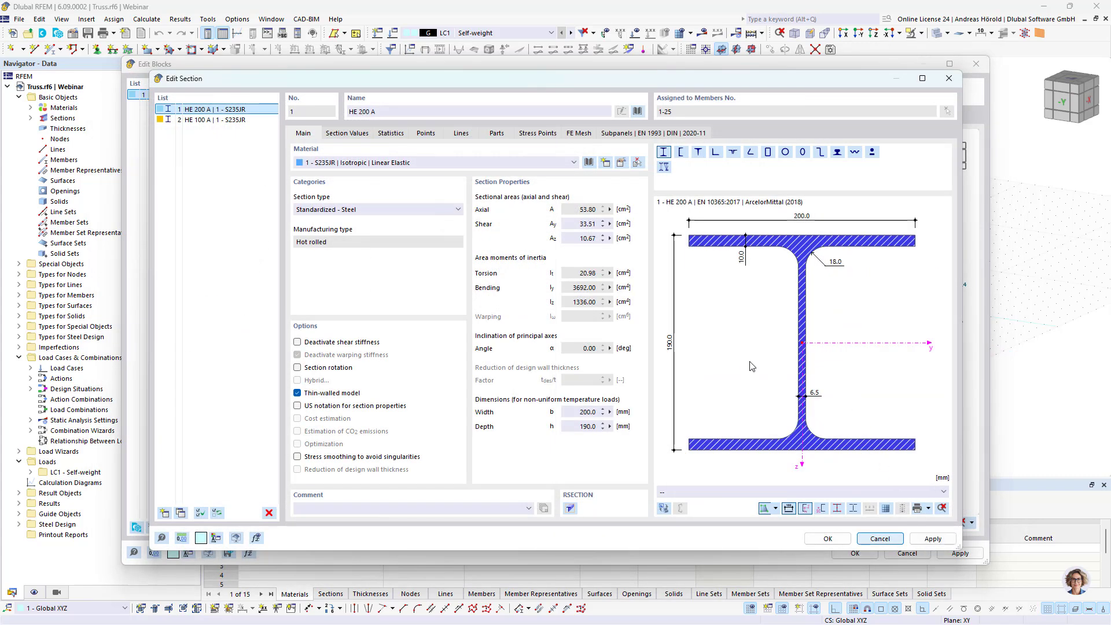
{"action": "left_click", "coordinate": [823, 539]}
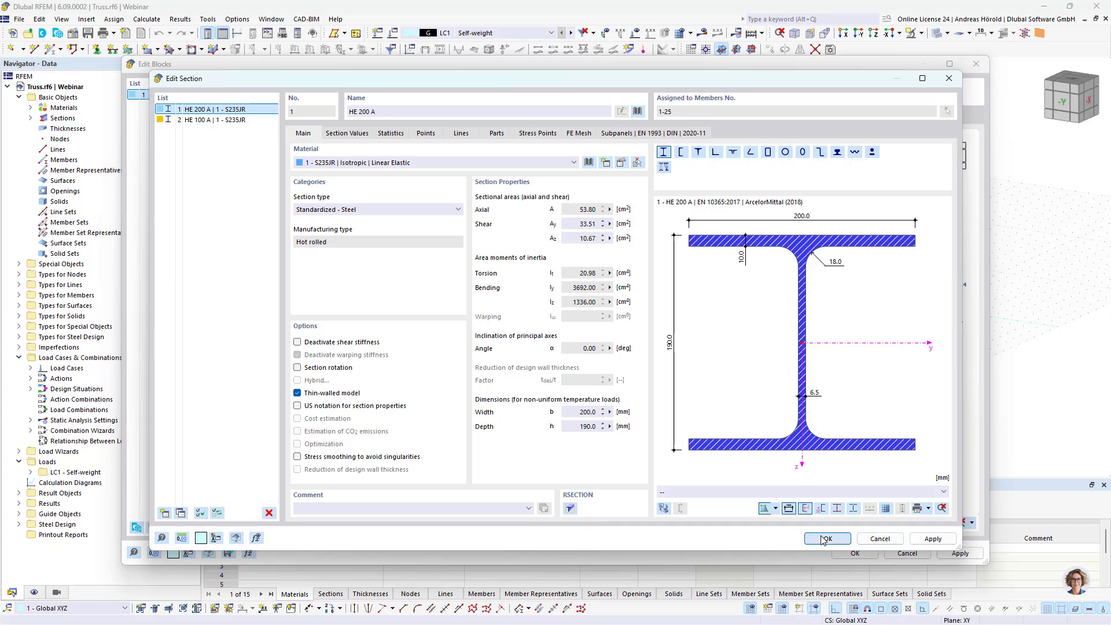
{"action": "left_click", "coordinate": [824, 539]}
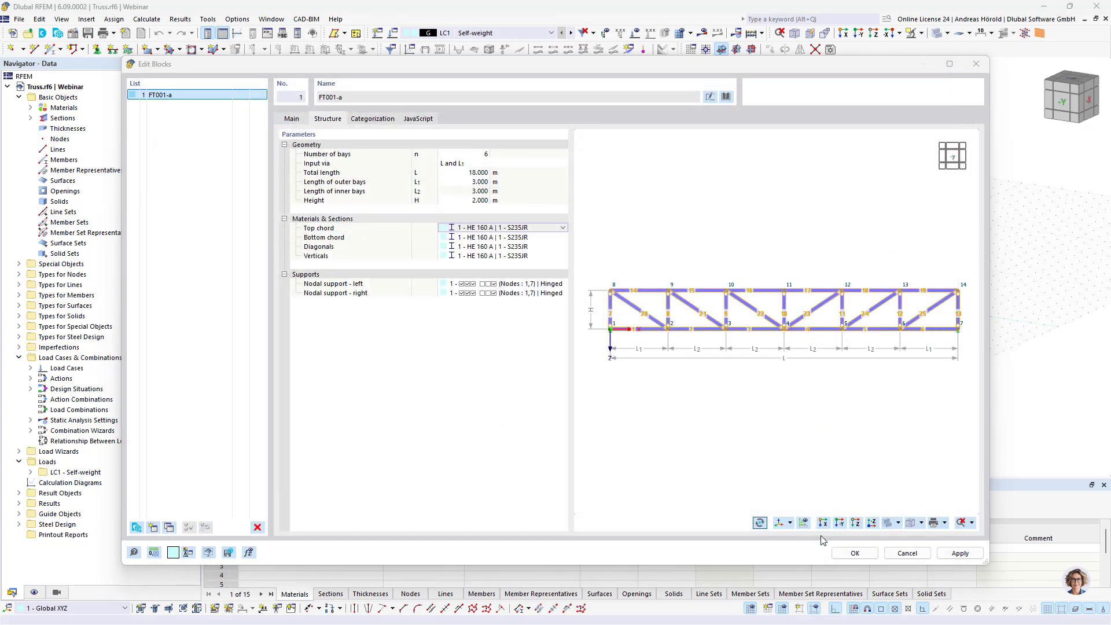
- Assign section 2 to the bottom chord and change it to a standardized HE 180 A
{"action": "left_click", "coordinate": [549, 238]}
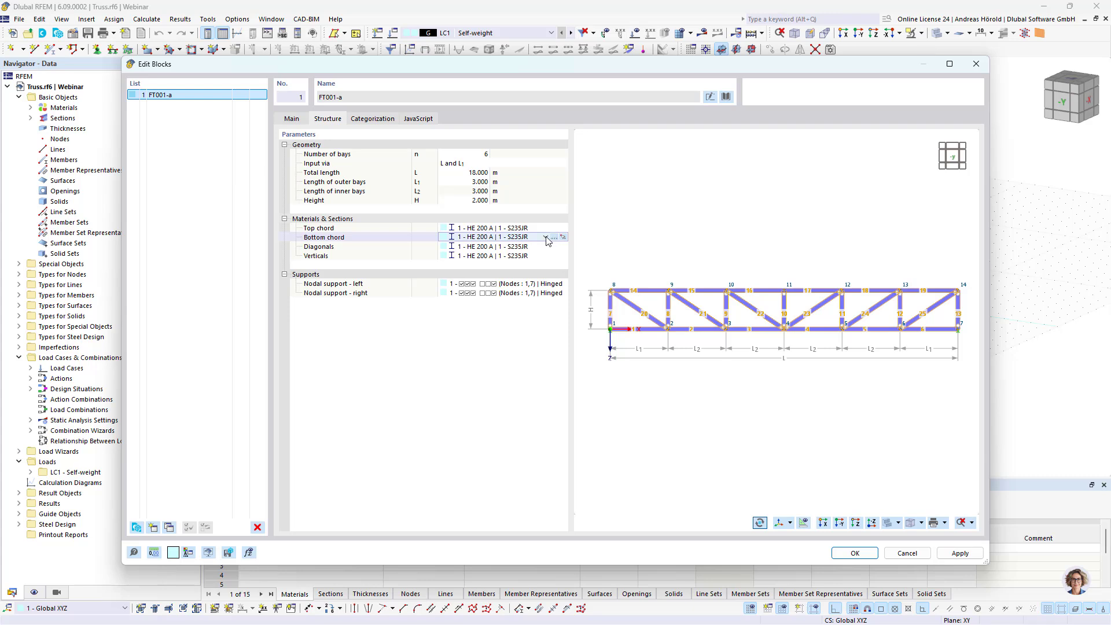
{"action": "left_click", "coordinate": [545, 237]}
{"action": "left_click", "coordinate": [532, 255]}
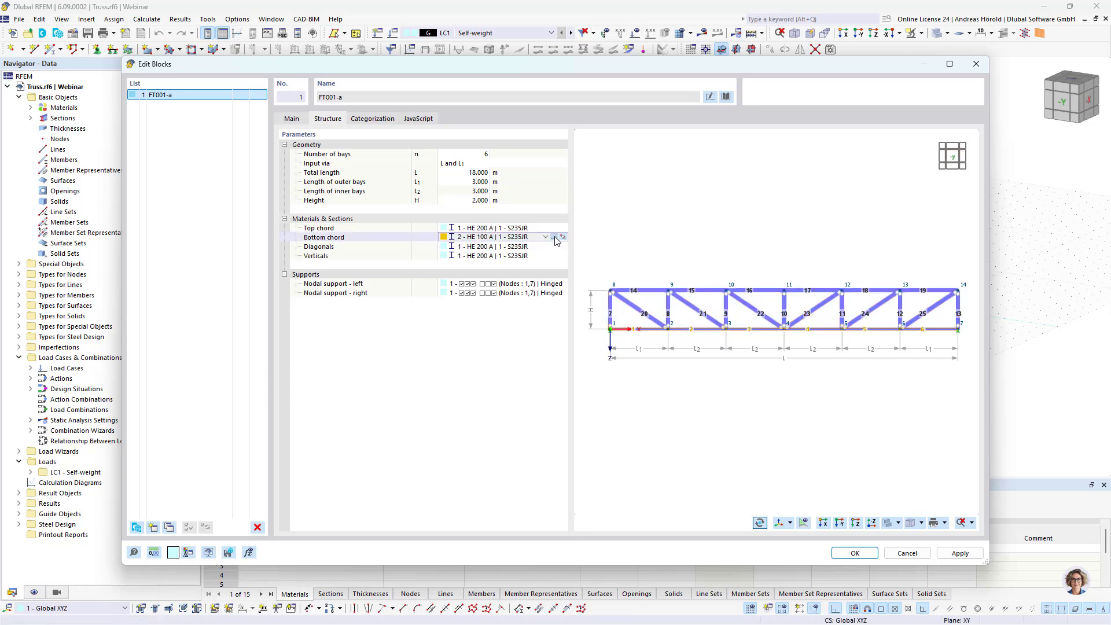
{"action": "left_click", "coordinate": [554, 237]}
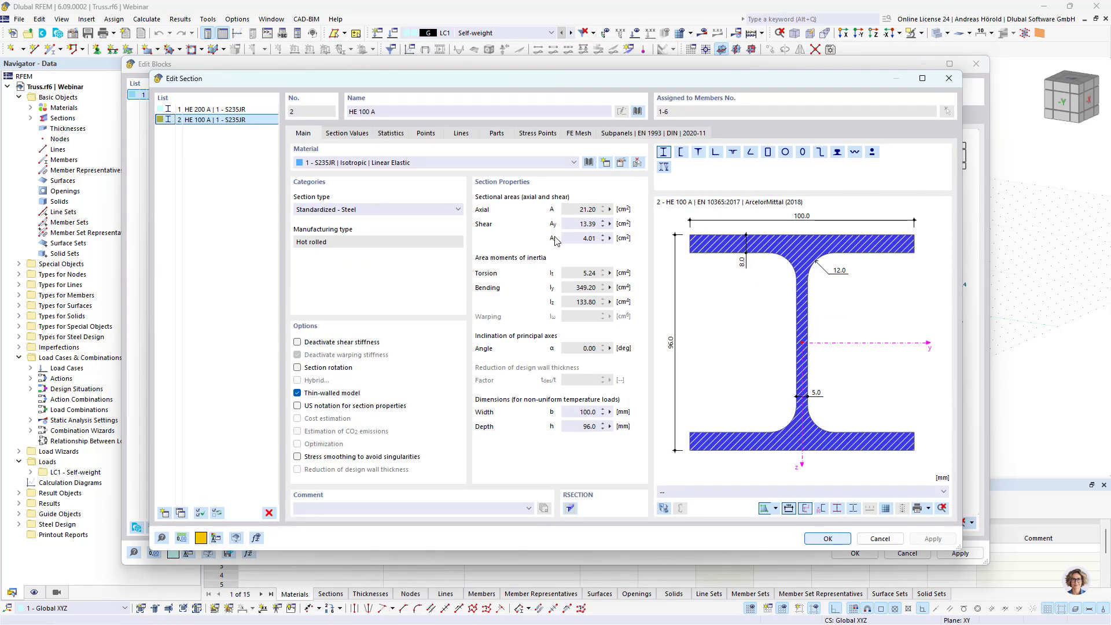
{"action": "left_click", "coordinate": [636, 112]}
{"action": "left_click", "coordinate": [315, 147]}
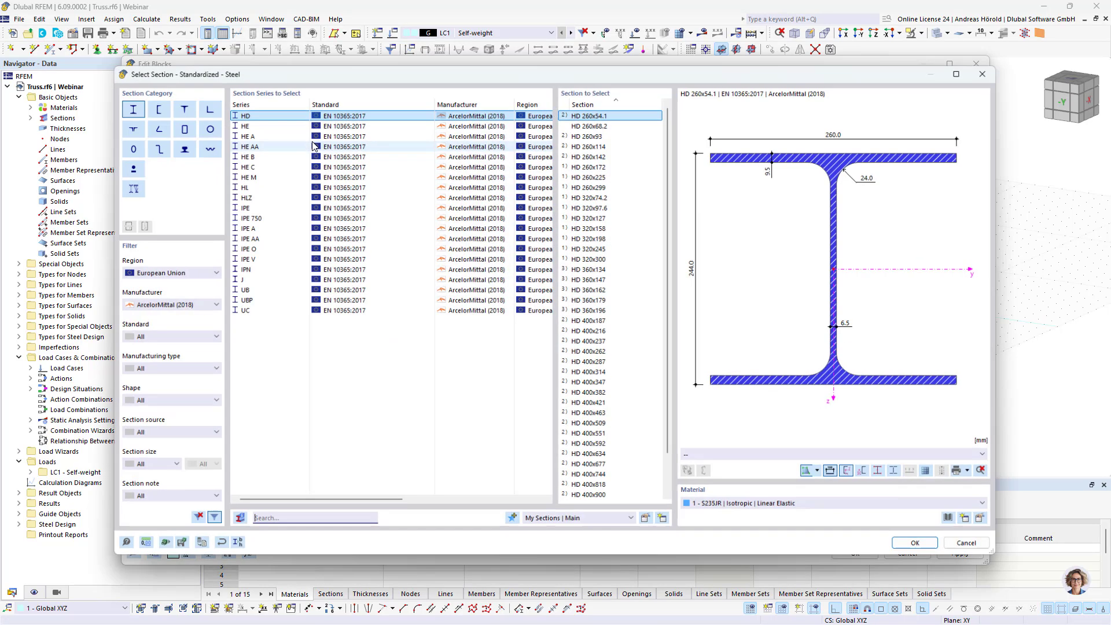
{"action": "left_click", "coordinate": [290, 134]}
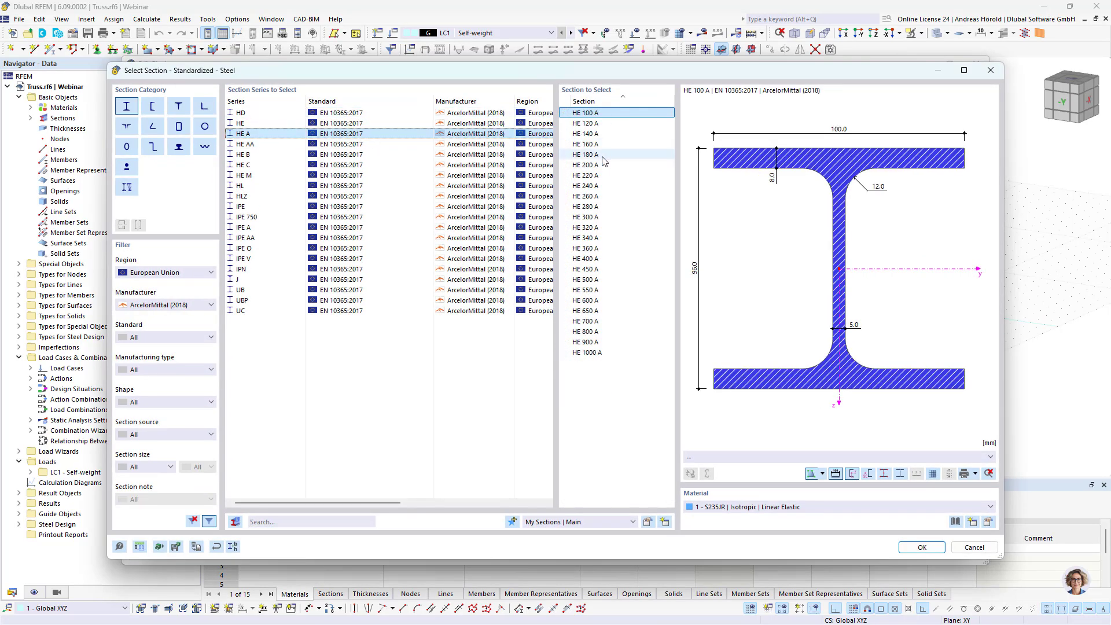
{"action": "left_click", "coordinate": [908, 547]}
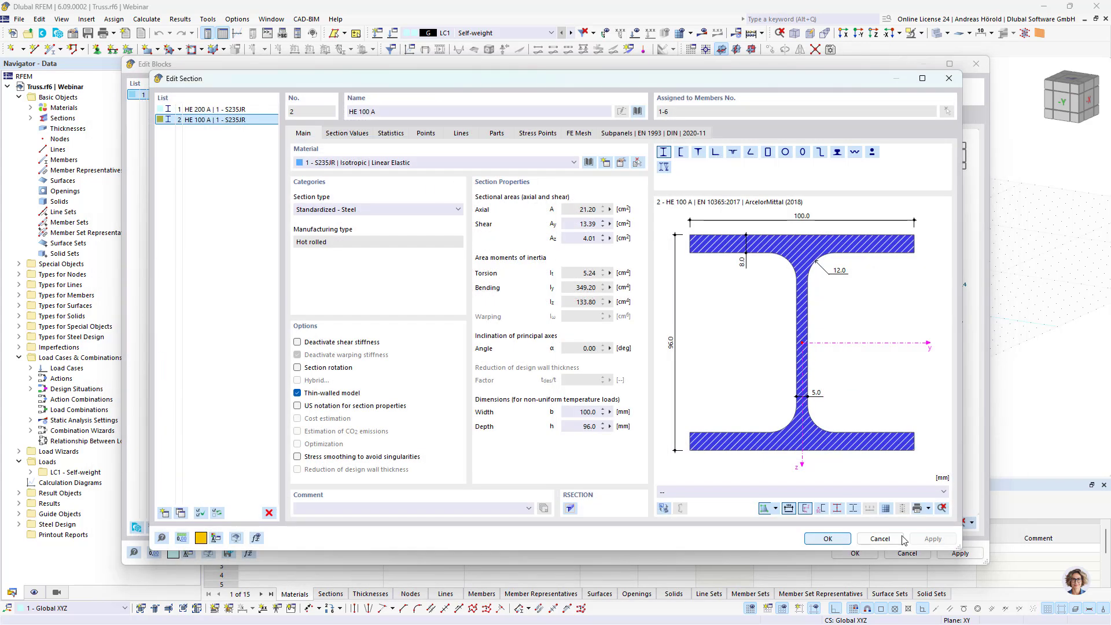
{"action": "left_click", "coordinate": [827, 538]}
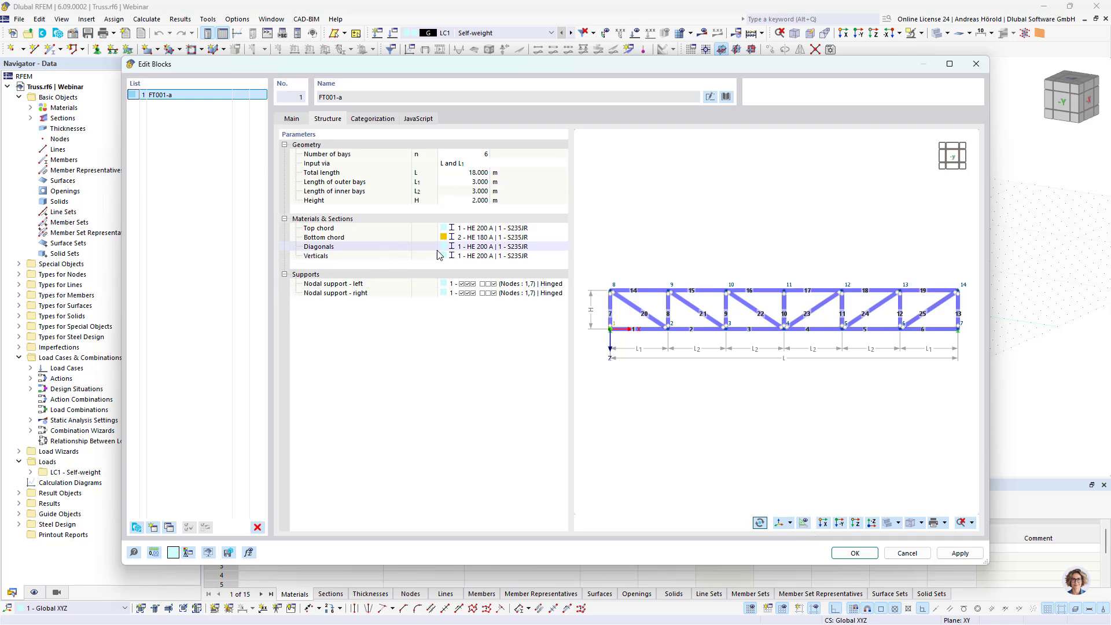
- Create a new standardized HE 120 A section in S235JR for the truss diagonals
{"action": "left_click", "coordinate": [543, 247]}
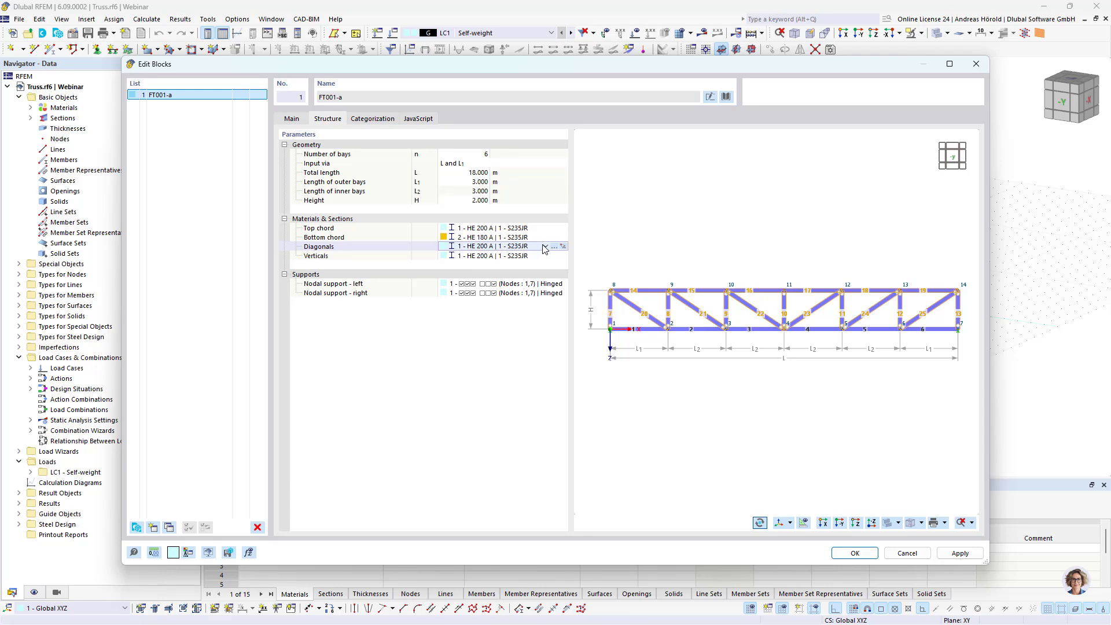
{"action": "left_click", "coordinate": [544, 247]}
{"action": "left_click", "coordinate": [527, 270]}
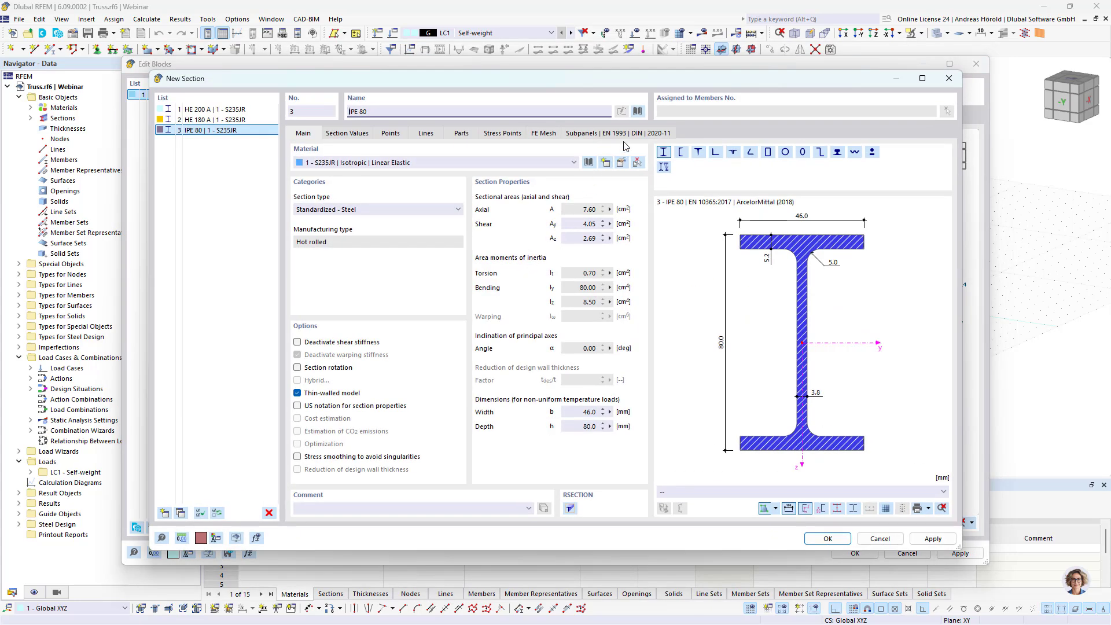
{"action": "left_click", "coordinate": [638, 111]}
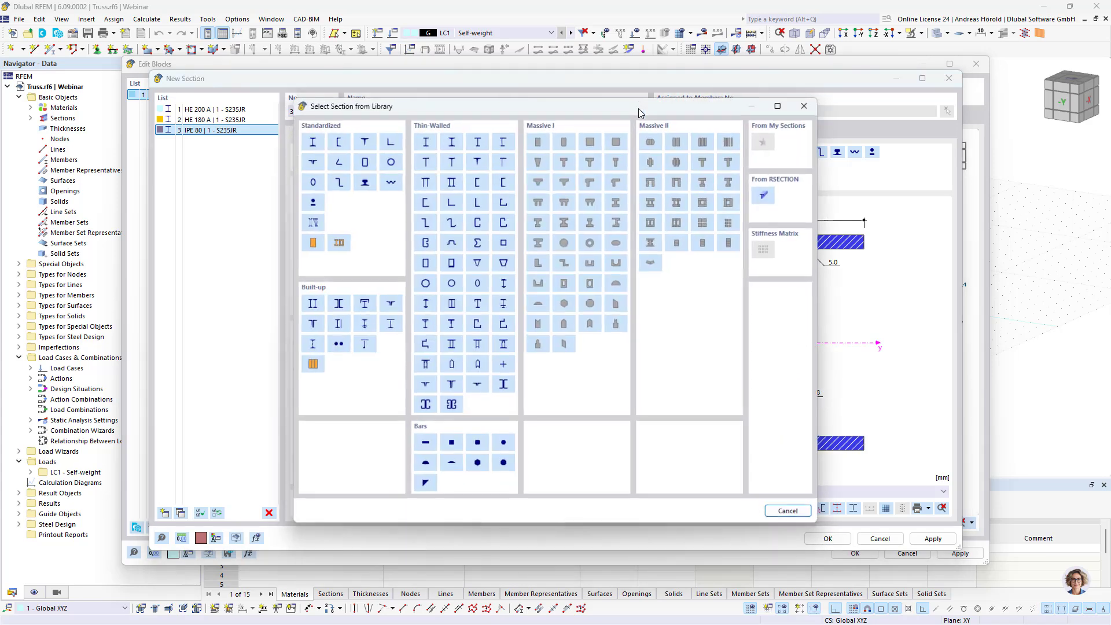
{"action": "left_click", "coordinate": [313, 143]}
{"action": "left_click", "coordinate": [253, 134]}
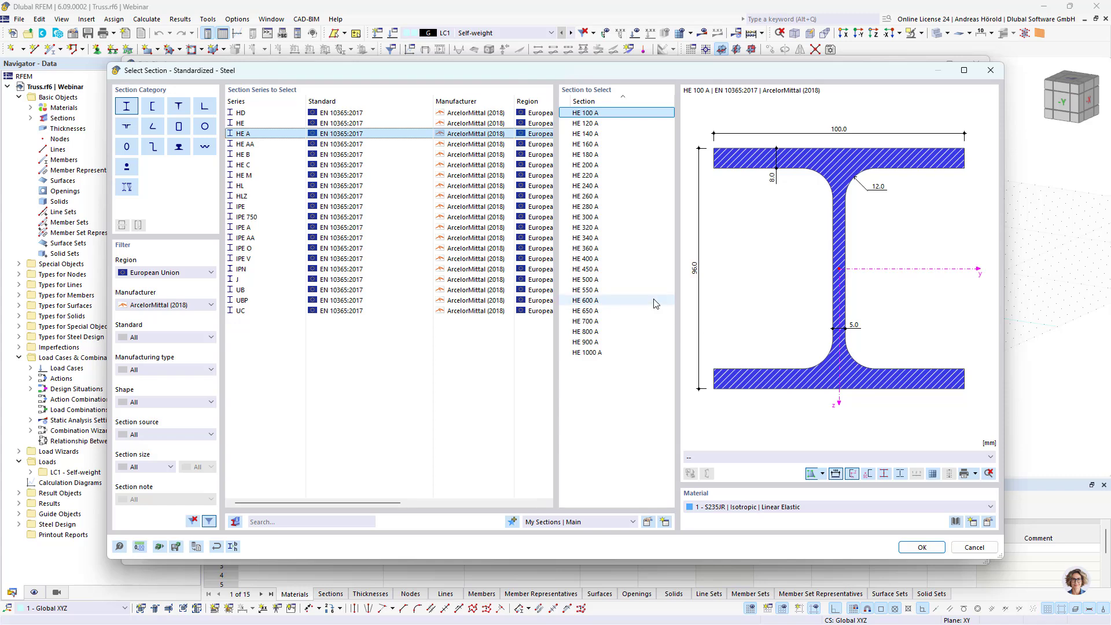
{"action": "left_click", "coordinate": [630, 123]}
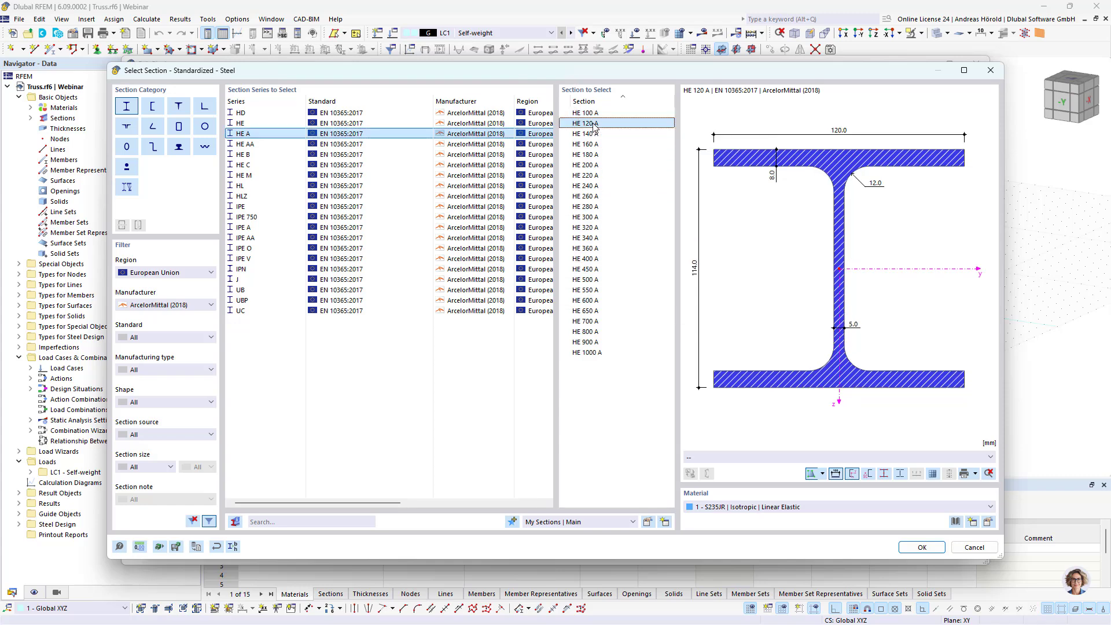
{"action": "left_click", "coordinate": [922, 547]}
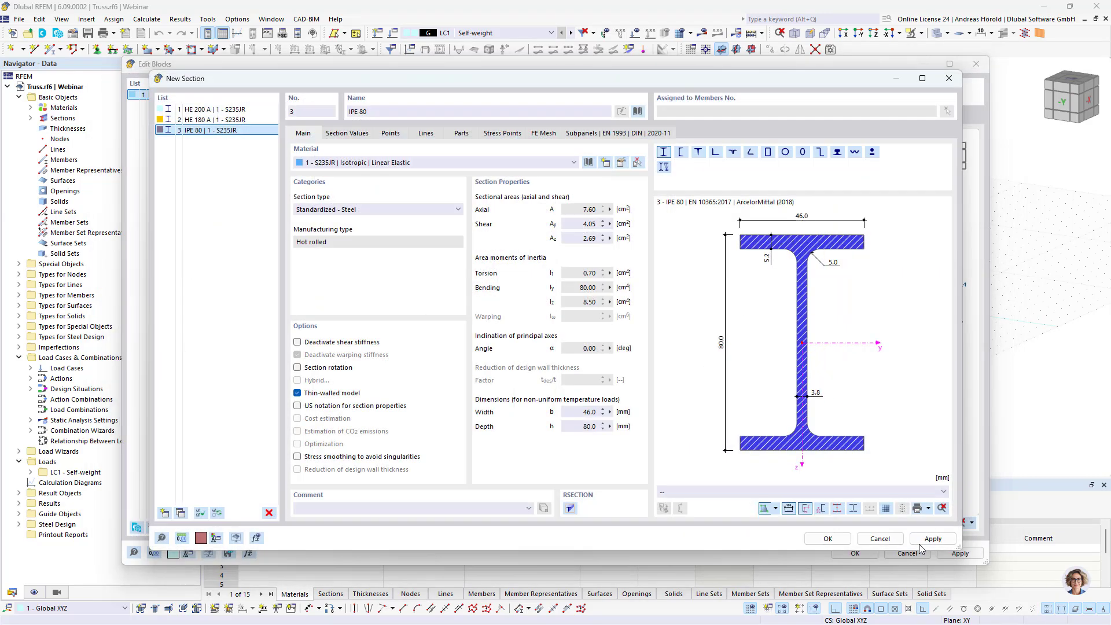
{"action": "left_click", "coordinate": [829, 539]}
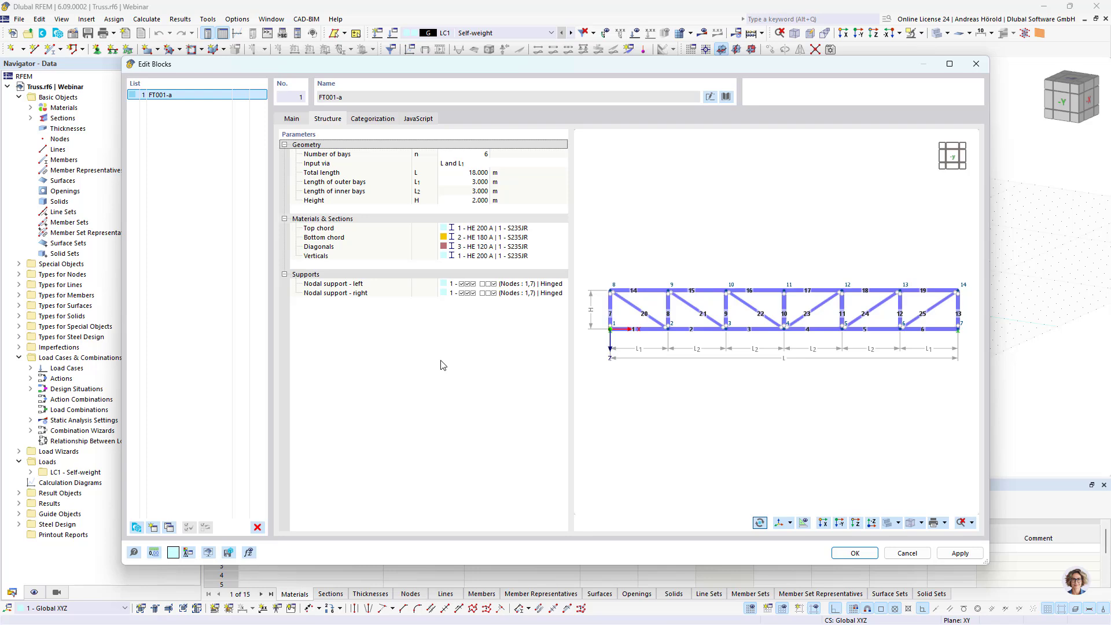
- Insert the configured truss block into the model and show it in front elevation along the Y-axis
{"action": "left_click", "coordinate": [853, 554]}
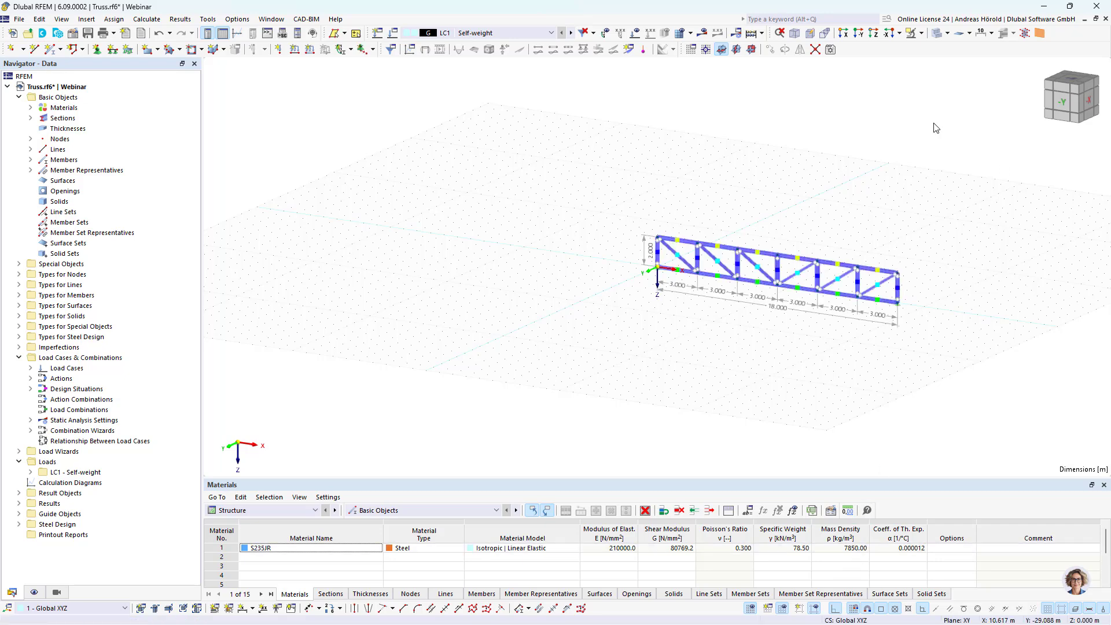
{"action": "left_click", "coordinate": [858, 33]}
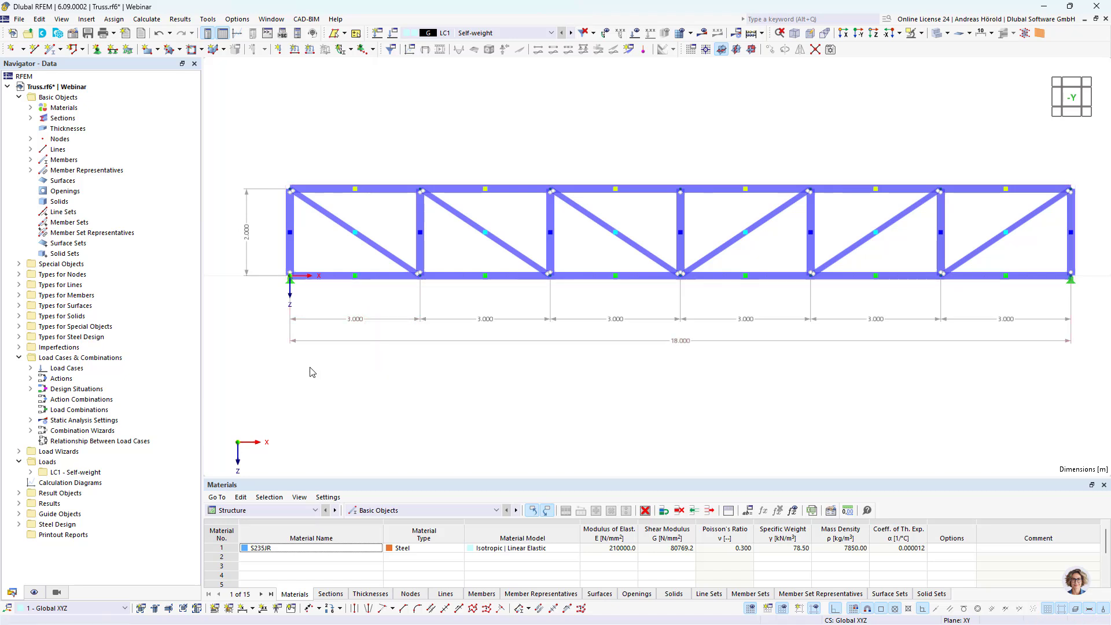
- Explode the inserted truss block into individual editable objects
{"action": "left_click", "coordinate": [19, 264]}
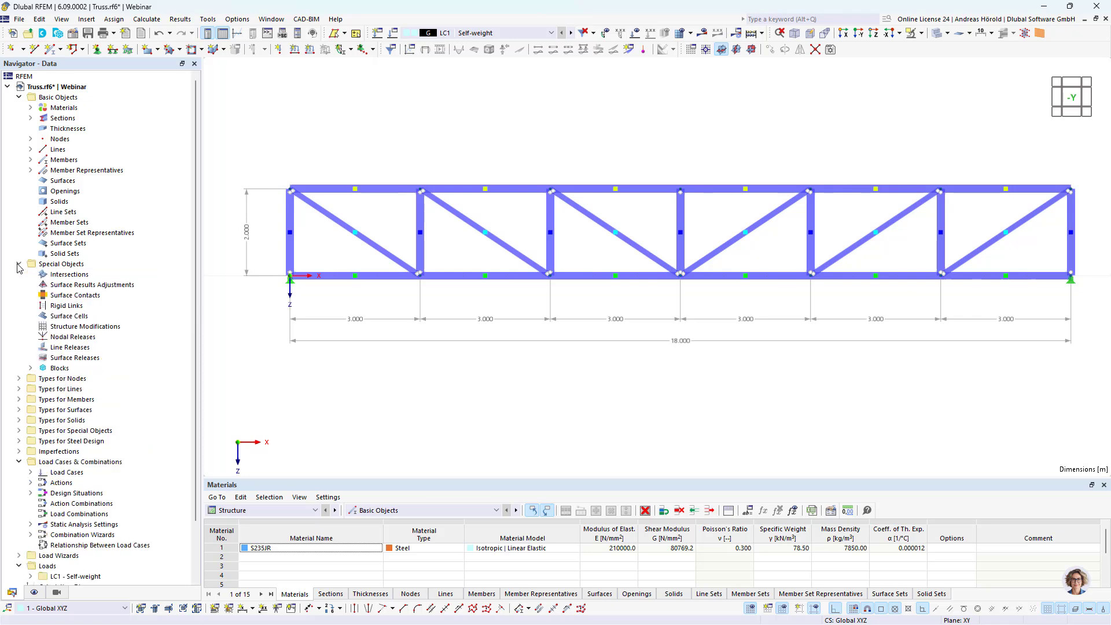
{"action": "left_click", "coordinate": [30, 368]}
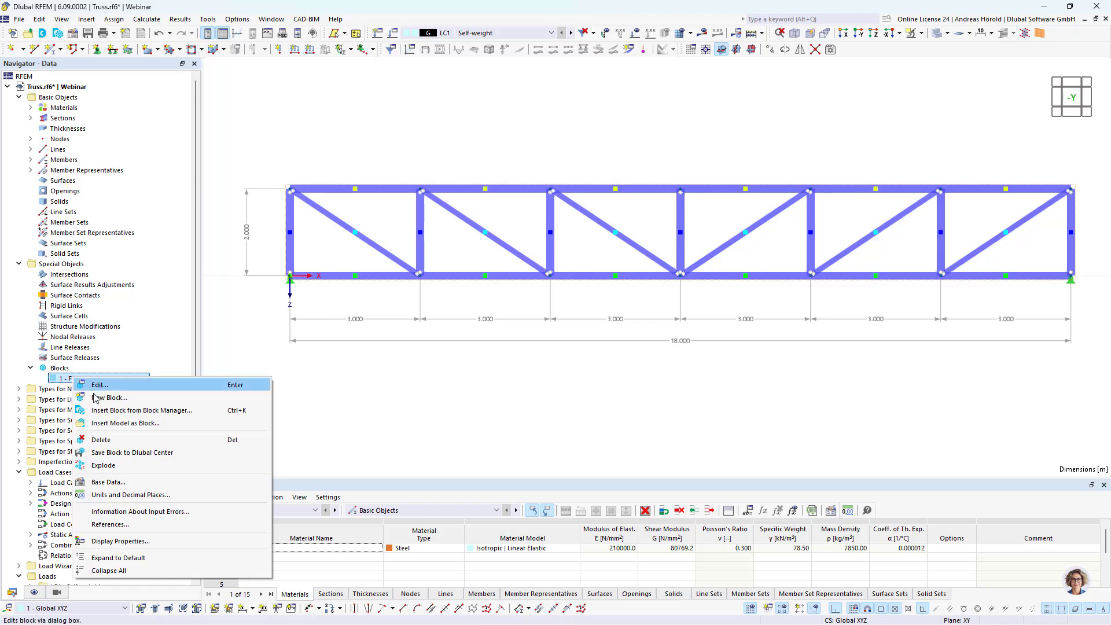
{"action": "left_click", "coordinate": [116, 466]}
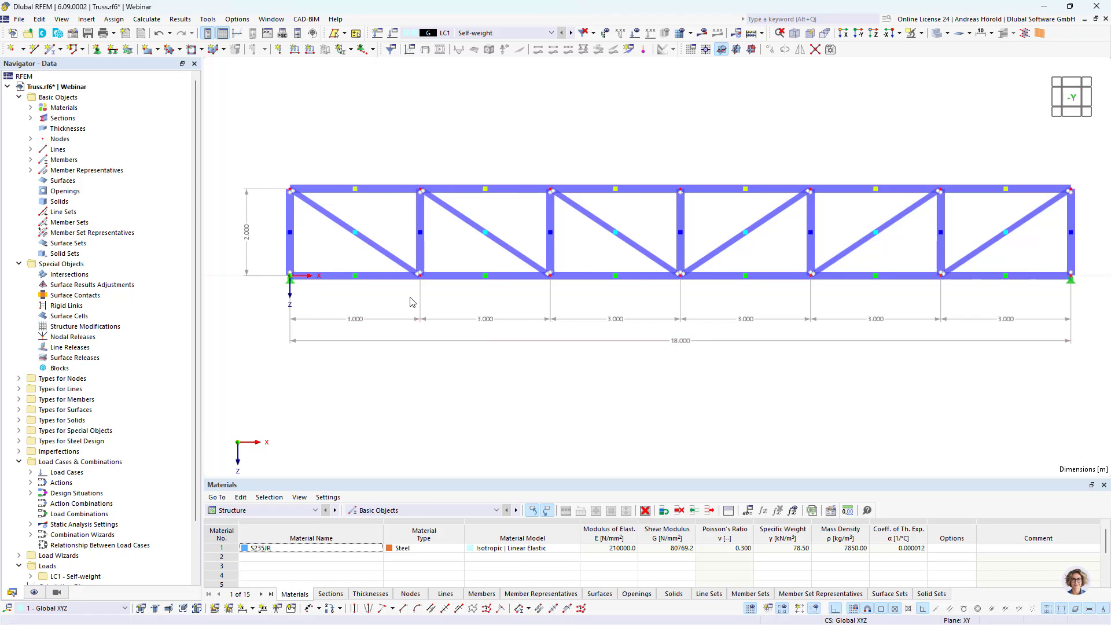
- Assign a new nodal support to node 7 at the truss's far end, with uX and φZ free and uY, uZ and φX restrained
{"action": "double_click", "coordinate": [1071, 282]}
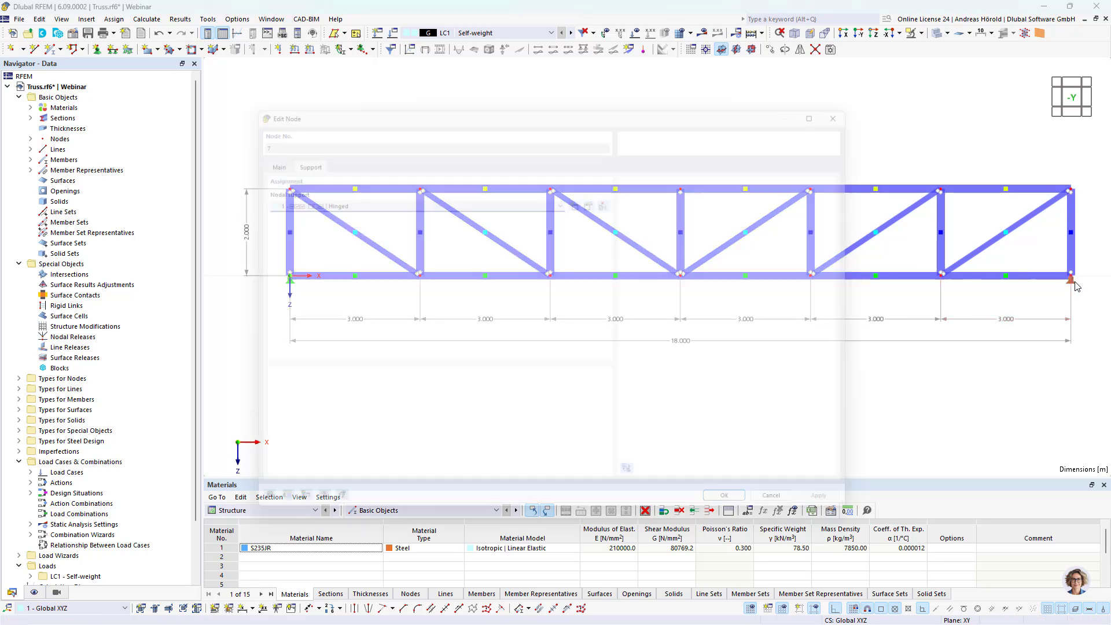
{"action": "left_click", "coordinate": [581, 197]}
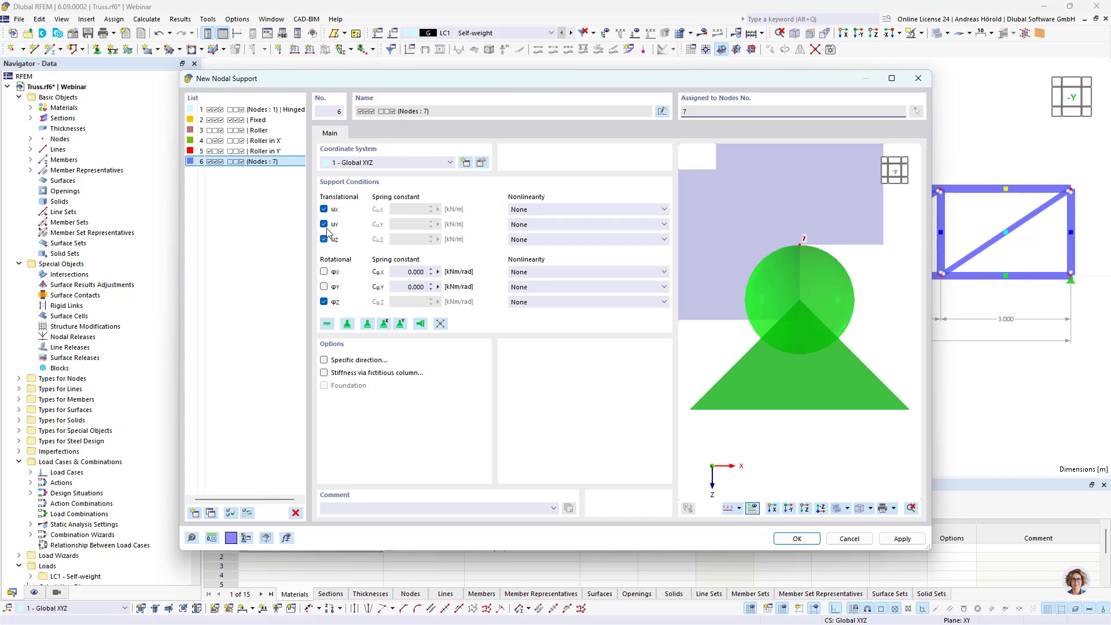
{"action": "left_click", "coordinate": [325, 210]}
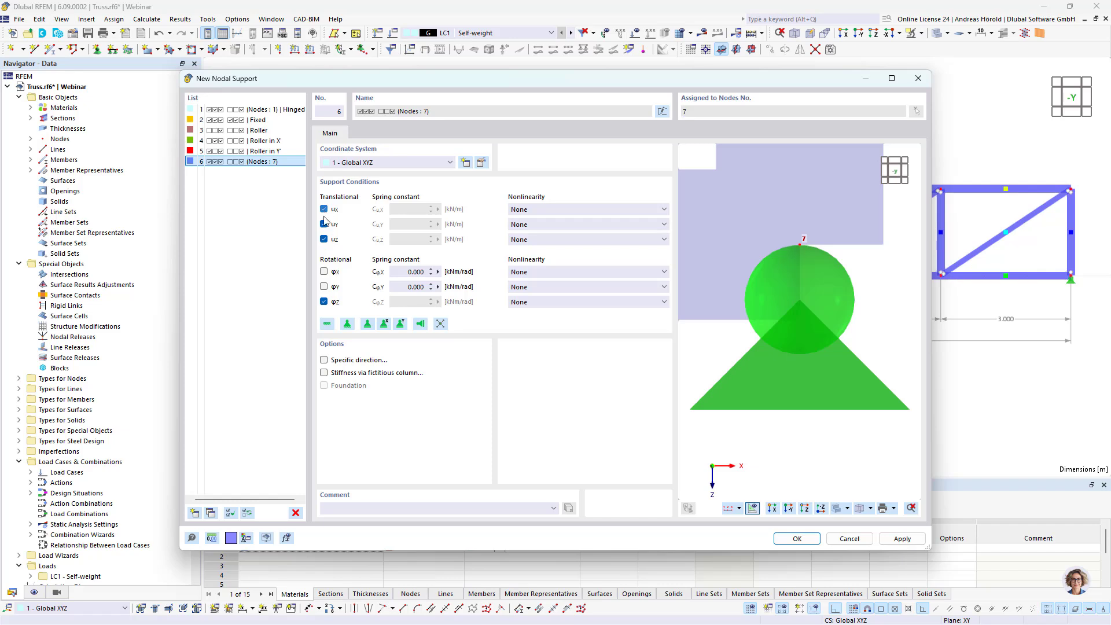
{"action": "left_click", "coordinate": [324, 271]}
{"action": "left_click", "coordinate": [324, 302]}
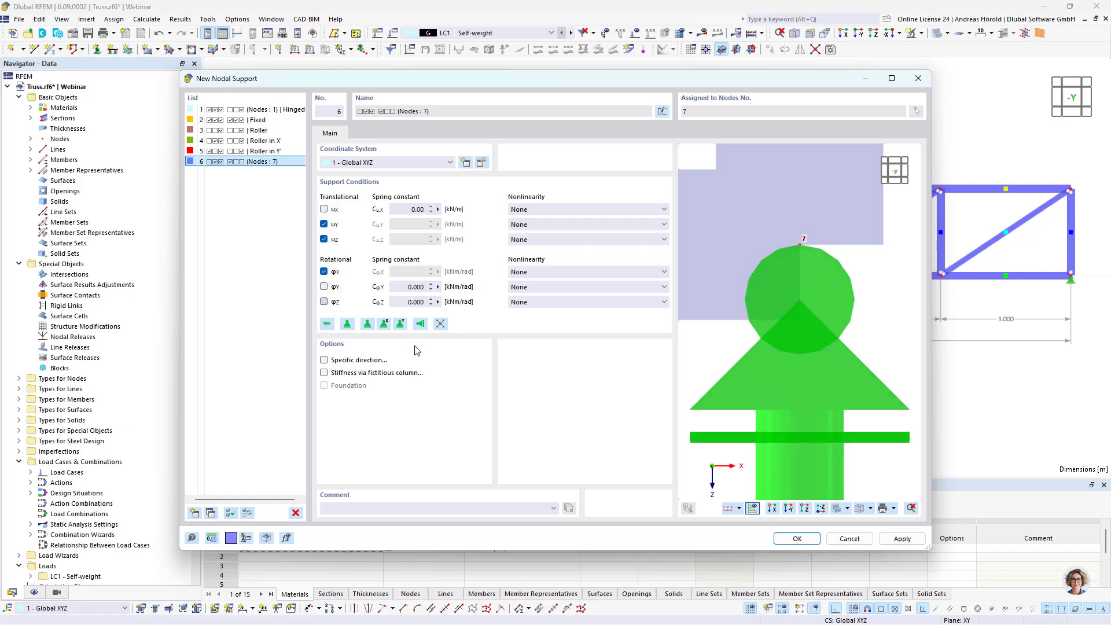
{"action": "left_click", "coordinate": [798, 538]}
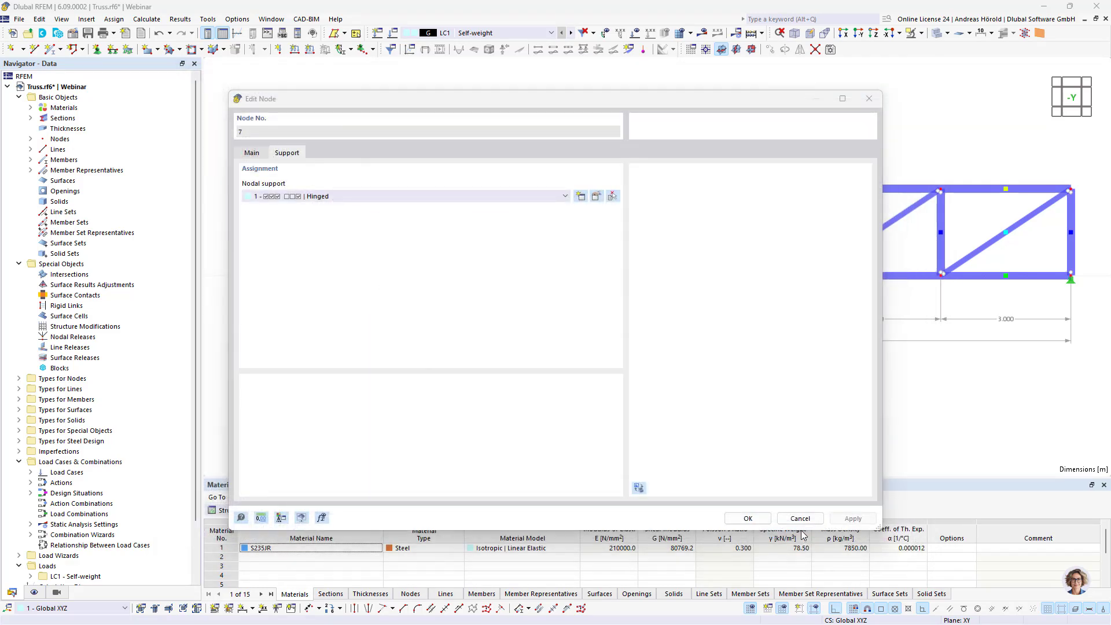
{"action": "left_click", "coordinate": [748, 519]}
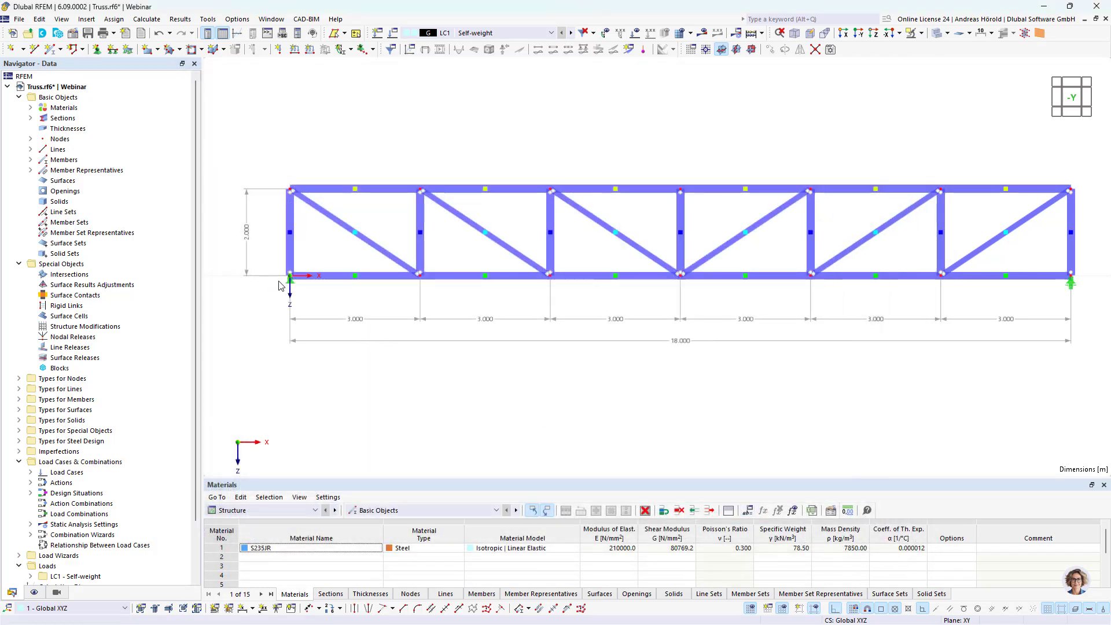
- Edit the Hinged nodal support at node 1 so that φX is restrained and φZ is free
{"action": "double_click", "coordinate": [289, 283]}
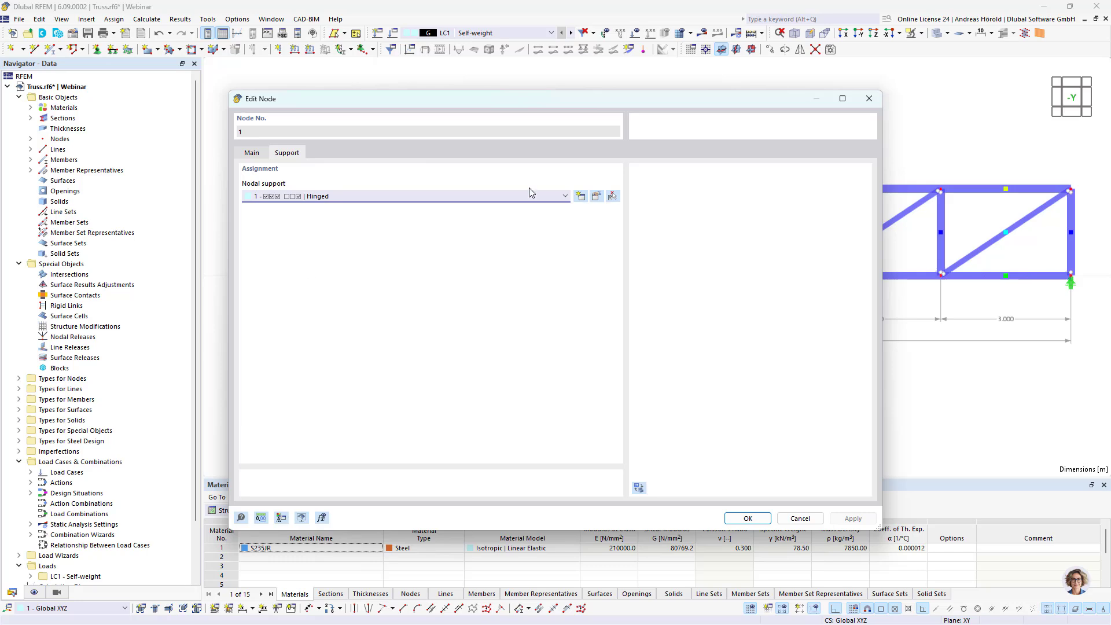
{"action": "left_click", "coordinate": [597, 197]}
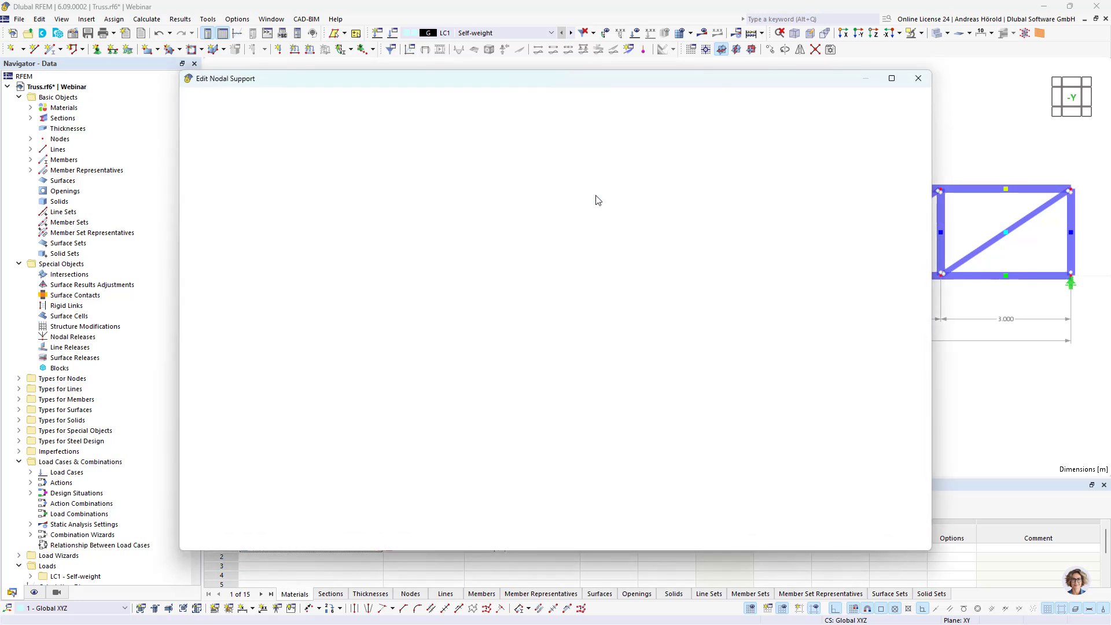
{"action": "left_click", "coordinate": [324, 271]}
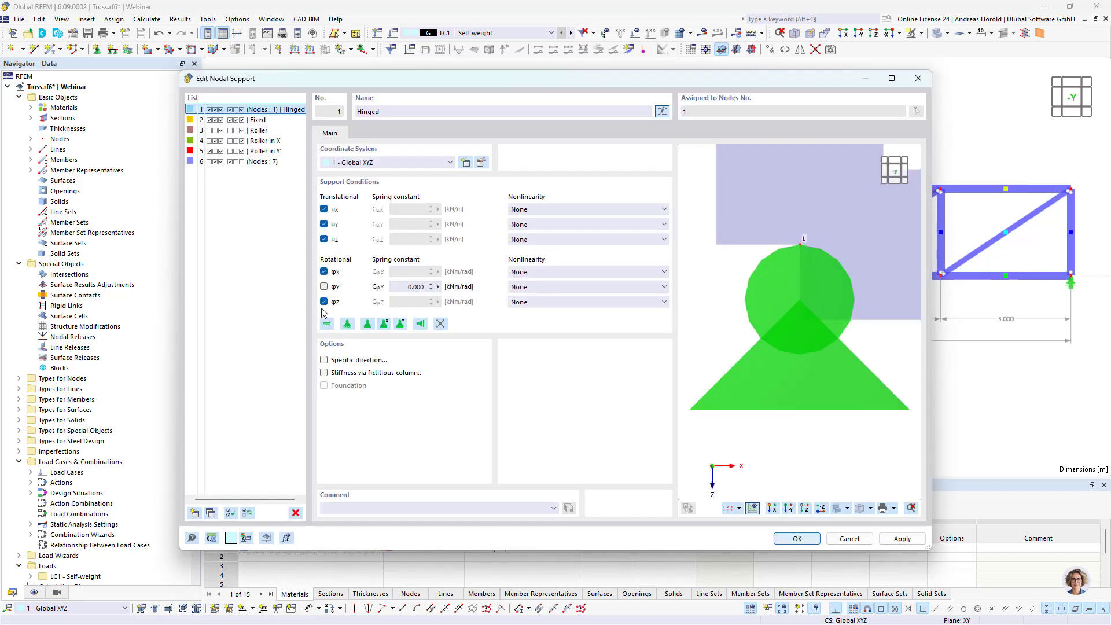
{"action": "left_click", "coordinate": [324, 301]}
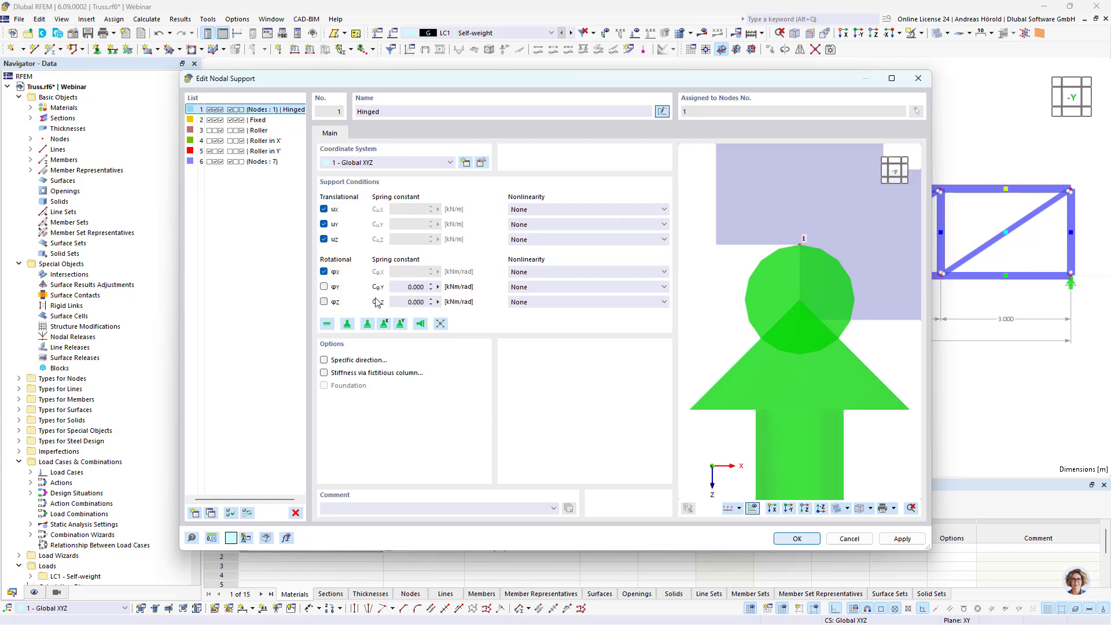
{"action": "left_click", "coordinate": [800, 539]}
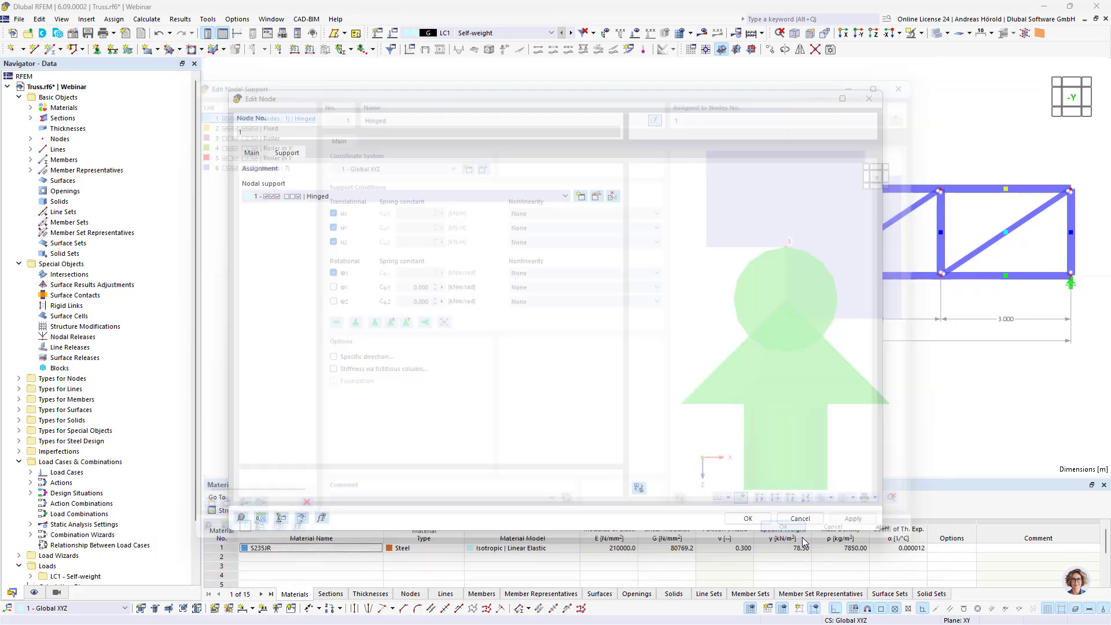
{"action": "left_click", "coordinate": [747, 518]}
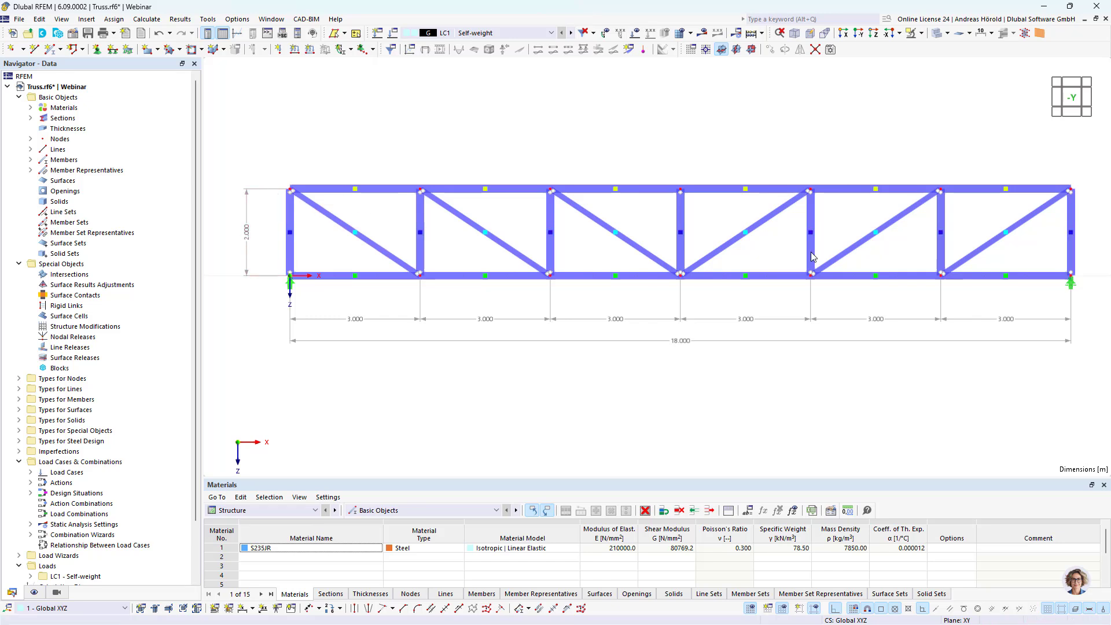
- Assign a new nodal support to top chord nodes 8-14, restraining only uY for lateral support
{"action": "left_click", "coordinate": [371, 193]}
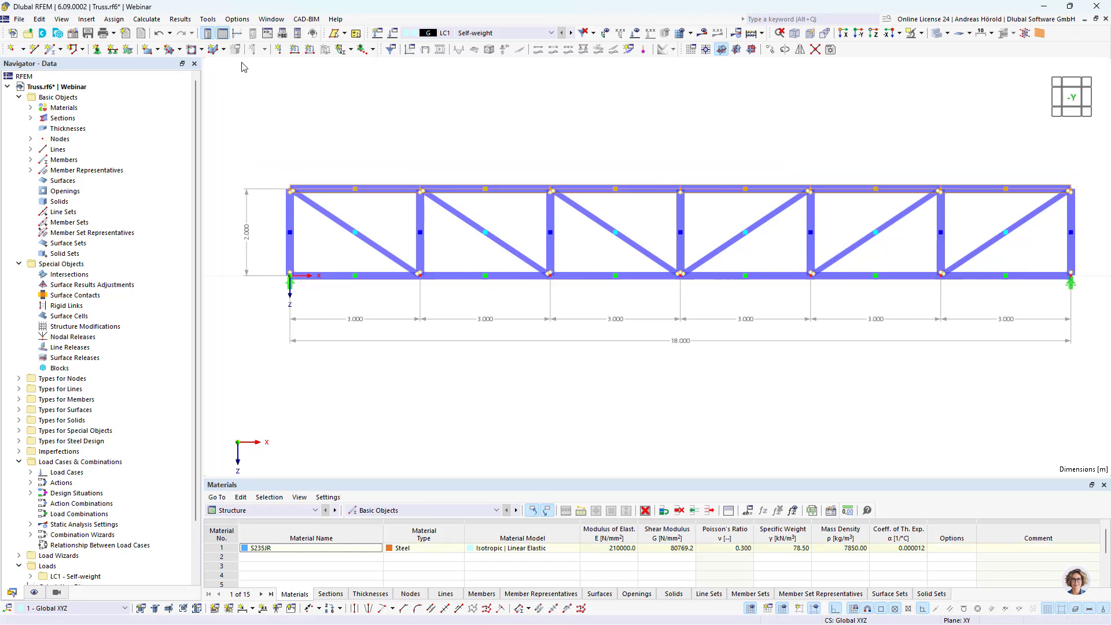
{"action": "left_click", "coordinate": [97, 50]}
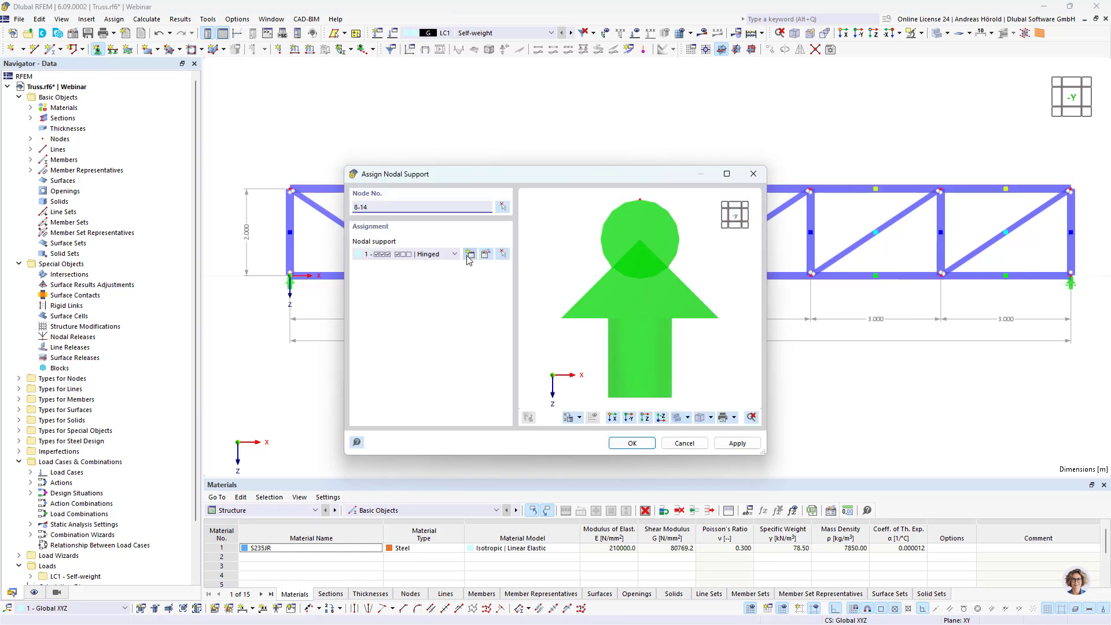
{"action": "left_click", "coordinate": [470, 255]}
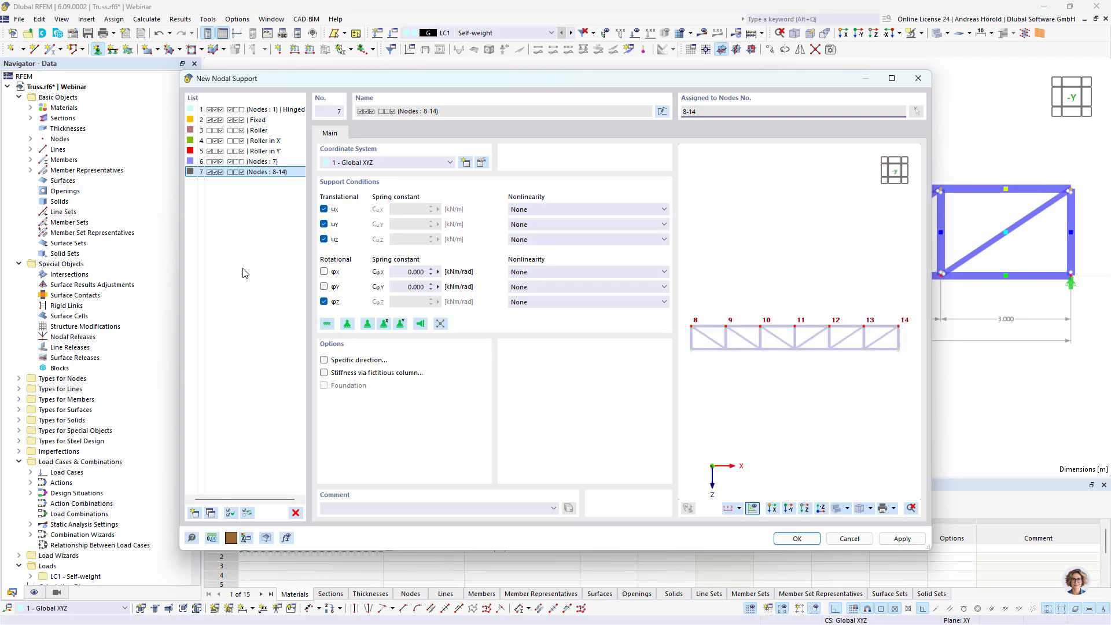
{"action": "left_click", "coordinate": [324, 239]}
{"action": "left_click", "coordinate": [324, 208]}
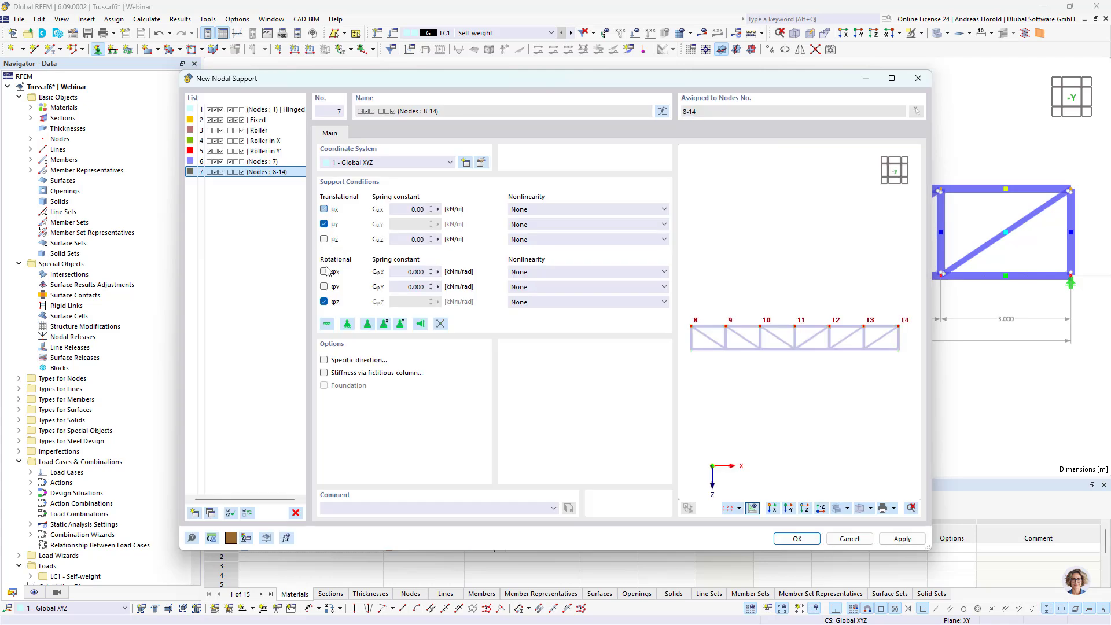
{"action": "left_click", "coordinate": [324, 302]}
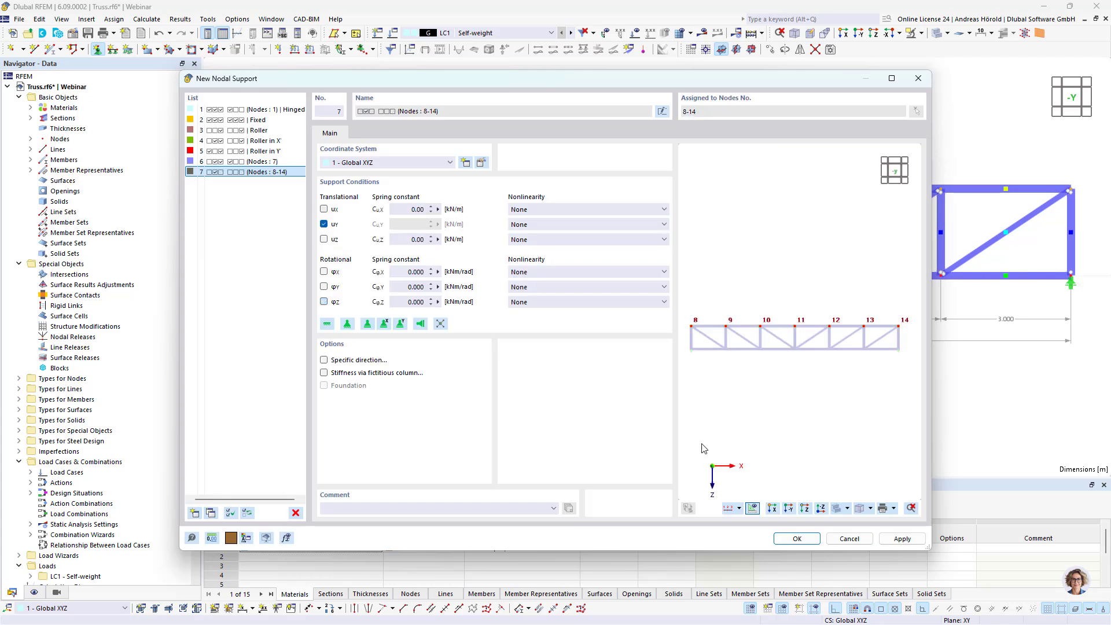
{"action": "left_click", "coordinate": [804, 540]}
{"action": "left_click", "coordinate": [642, 442]}
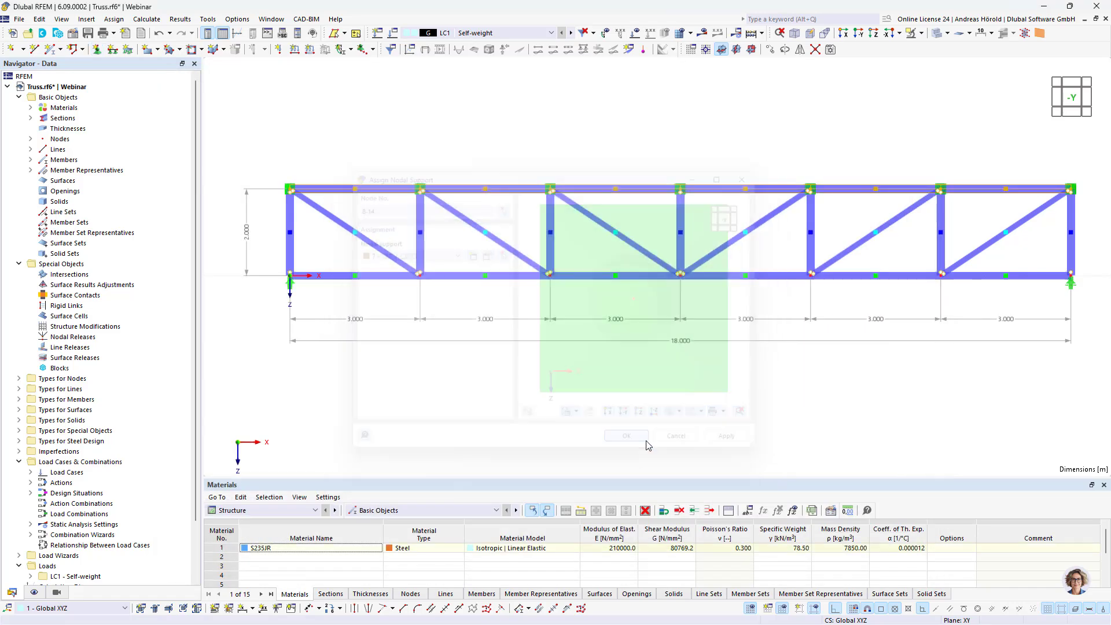
- Create a member set of type Continuous Members from the six bottom chord members
{"action": "middle_click_drag", "start_coordinate": [772, 389], "coordinate": [754, 411], "text": "ctrl"}
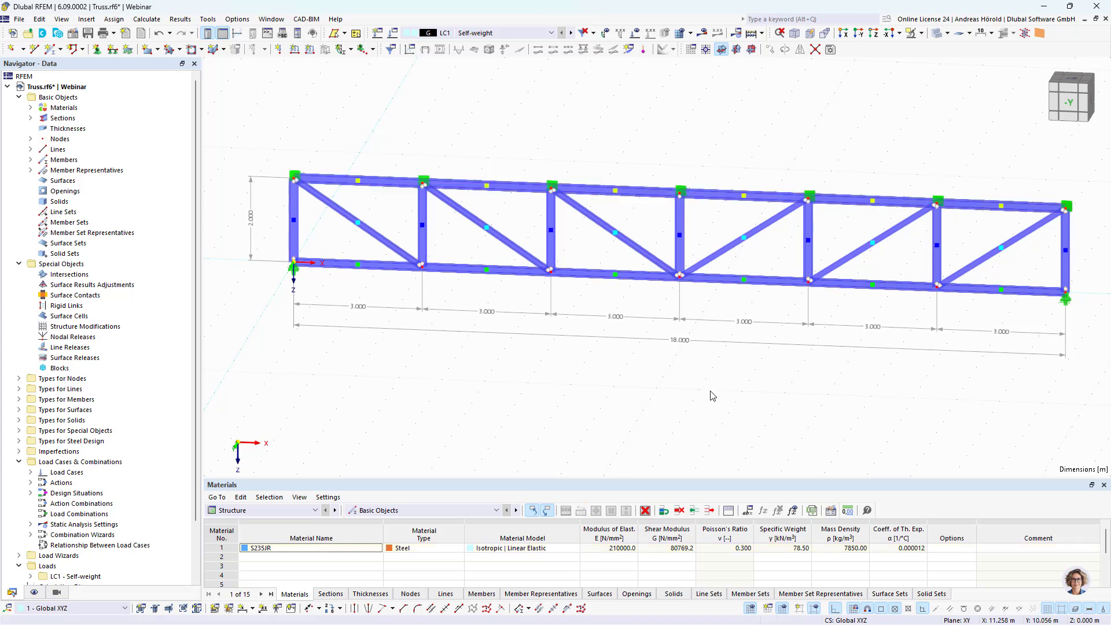
{"action": "left_click", "coordinate": [874, 34]}
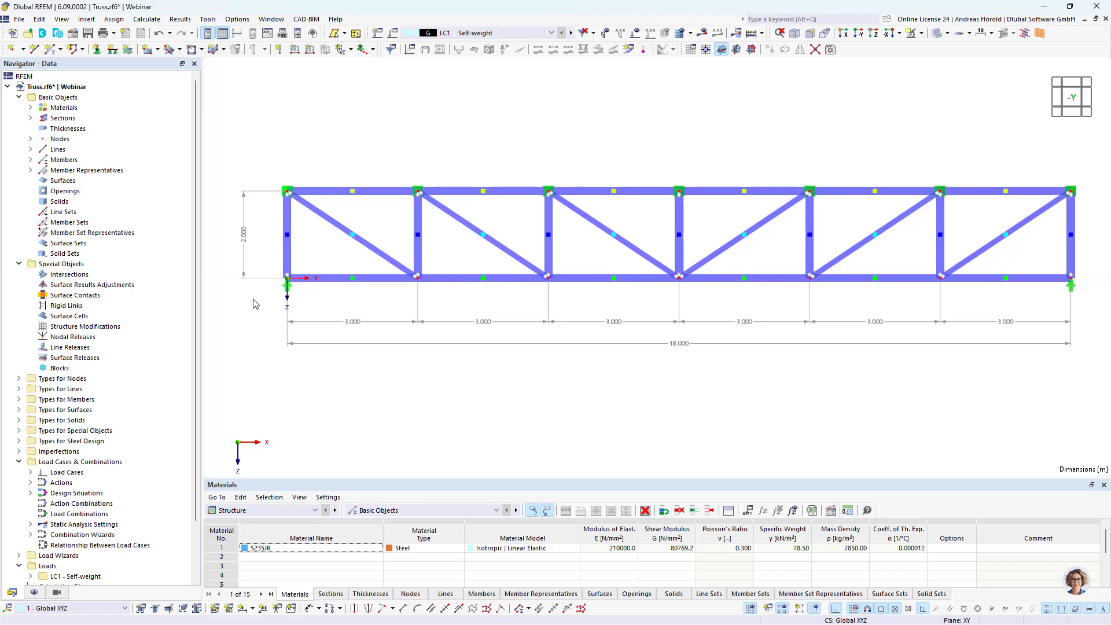
{"action": "left_click_drag", "start_coordinate": [253, 304], "coordinate": [1099, 263]}
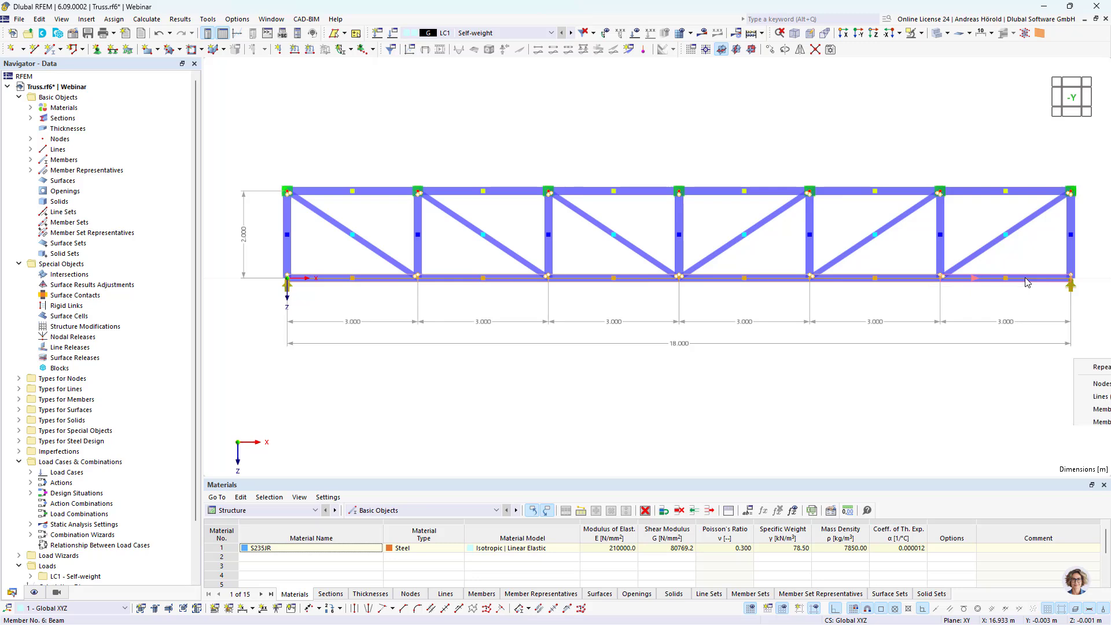
{"action": "right_click", "coordinate": [1027, 282]}
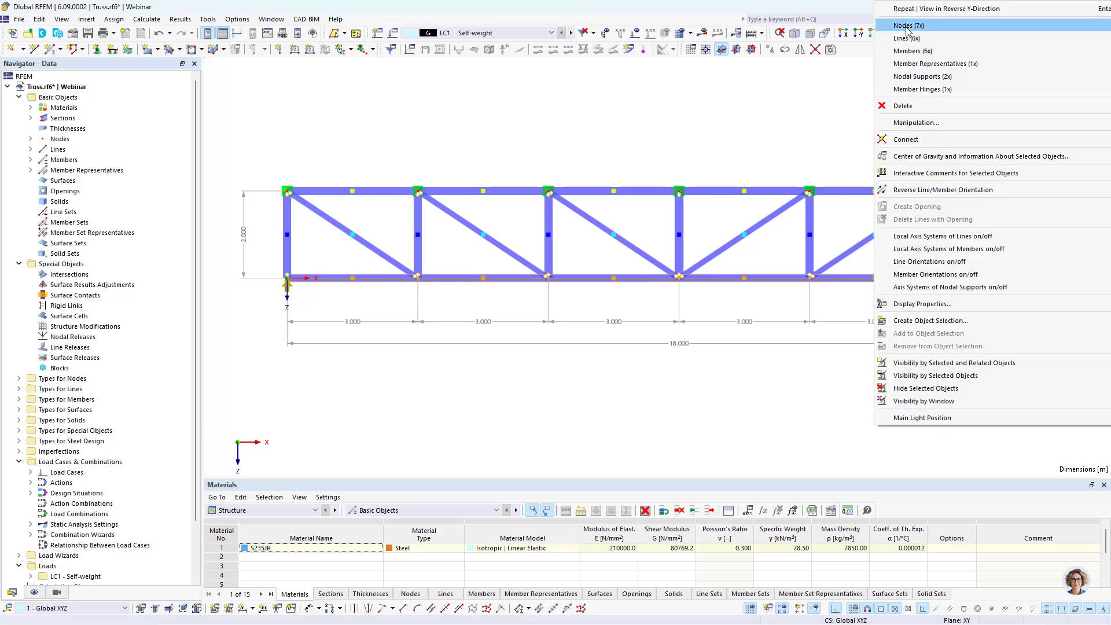
{"action": "mouse_move", "coordinate": [913, 42]}
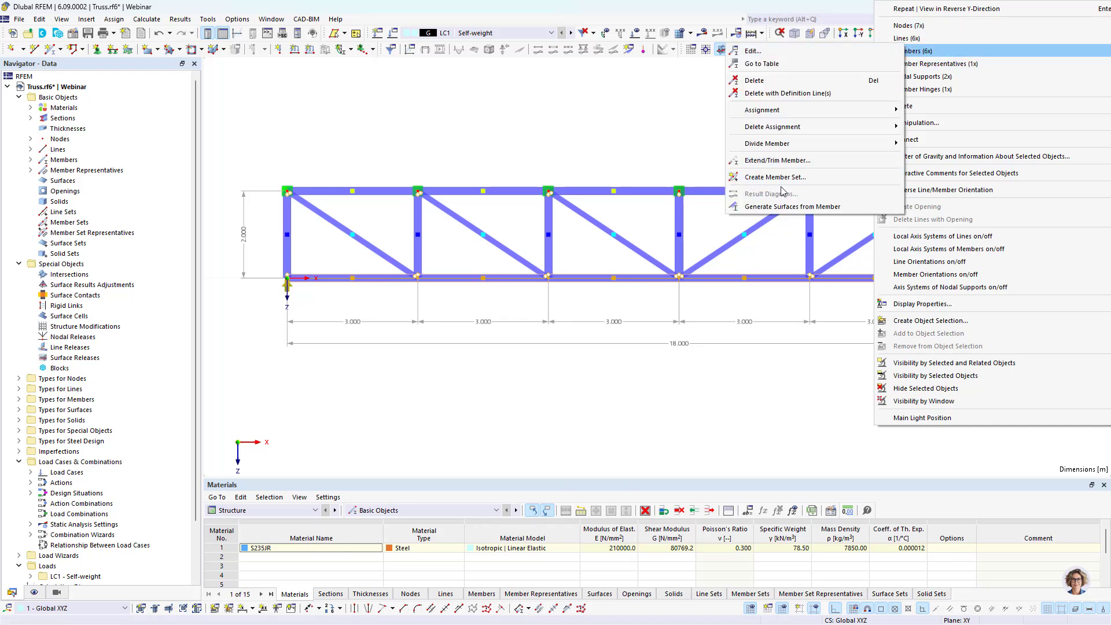
{"action": "left_click", "coordinate": [785, 178]}
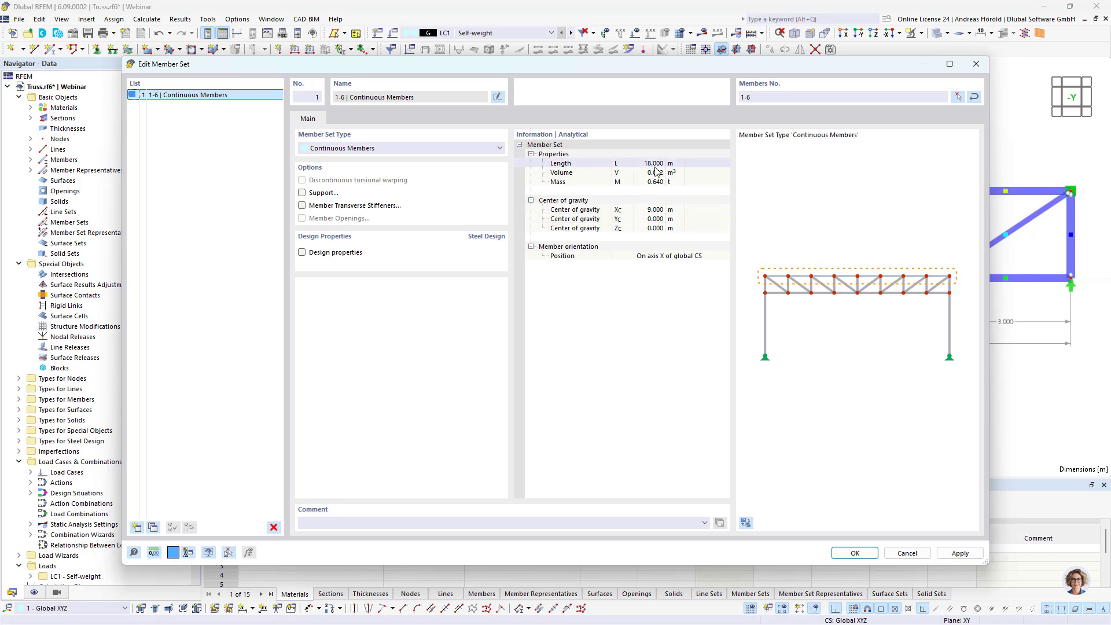
{"action": "left_click", "coordinate": [853, 556]}
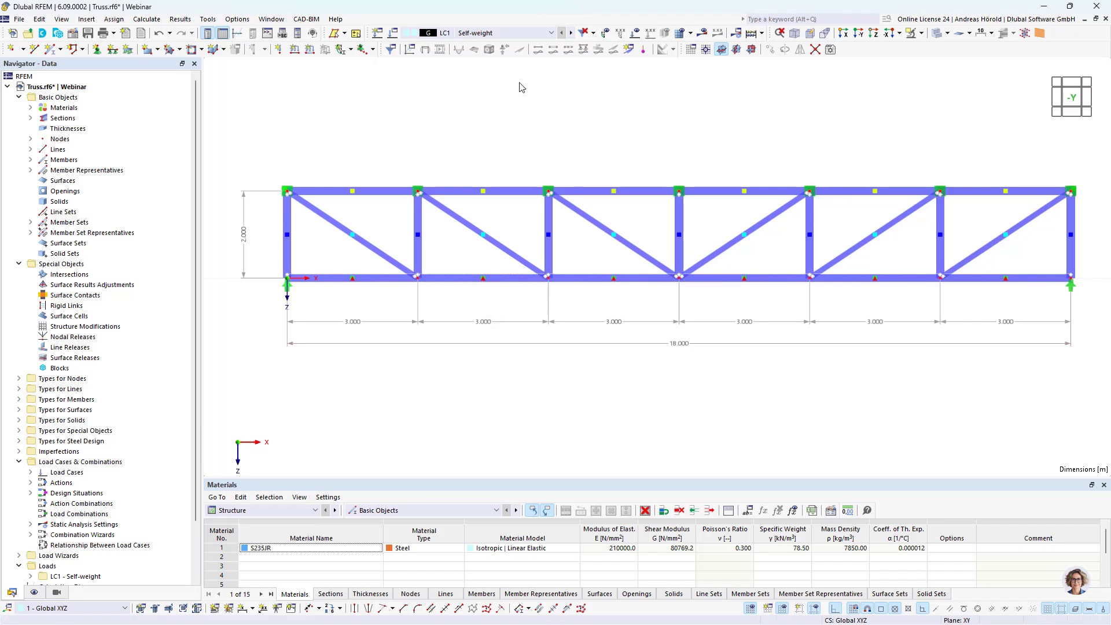
- Apply a nodal force of 9 kN in Z to all top chord nodes in load case LC1 - Self-weight
{"action": "left_click", "coordinate": [280, 49]}
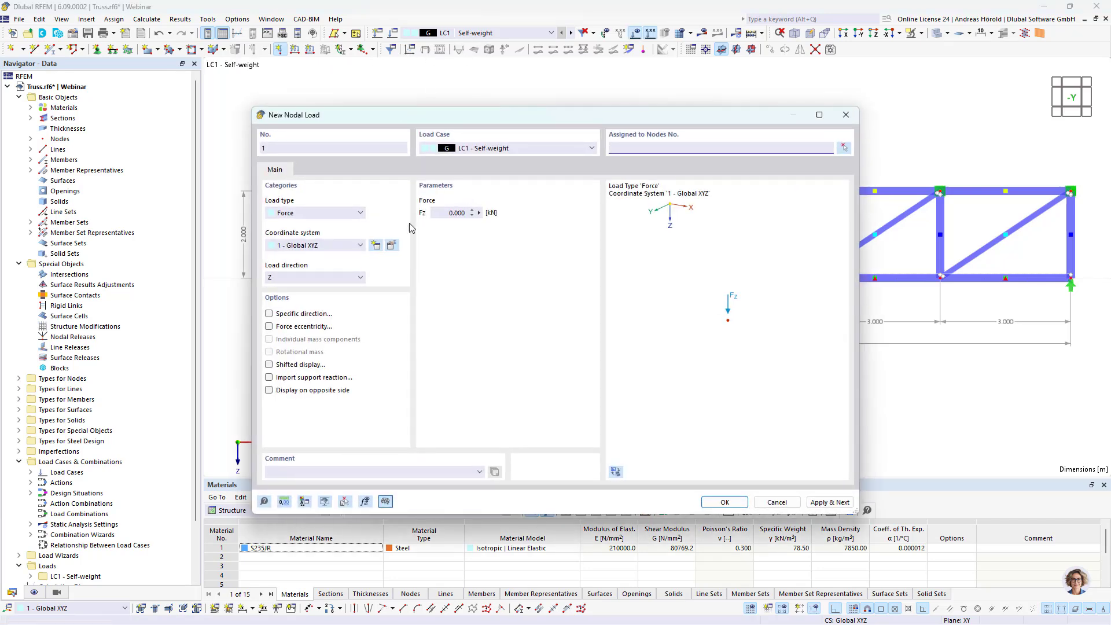
{"action": "left_click", "coordinate": [441, 211]}
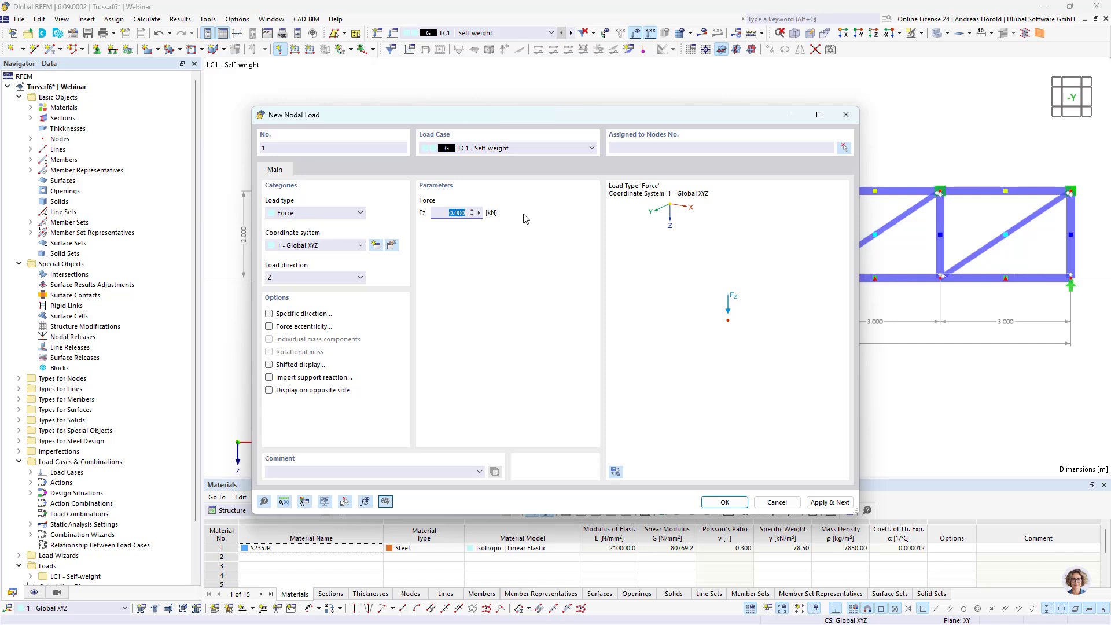
{"action": "type", "text": "9"}
{"action": "left_click", "coordinate": [724, 501]}
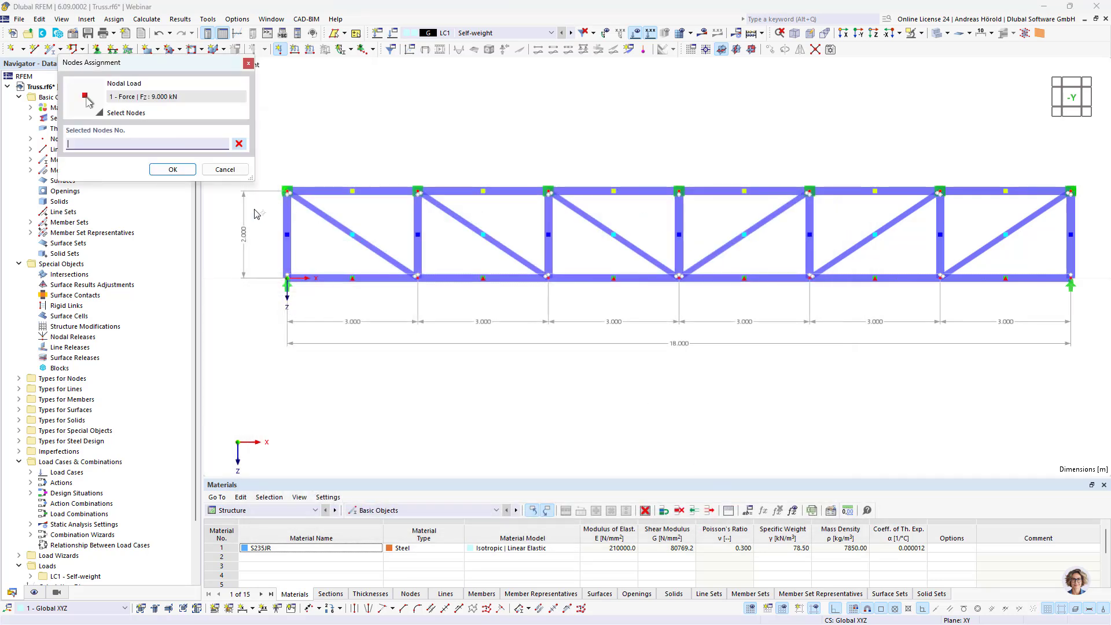
{"action": "left_click_drag", "start_coordinate": [254, 213], "coordinate": [1090, 177]}
{"action": "left_click", "coordinate": [172, 169]}
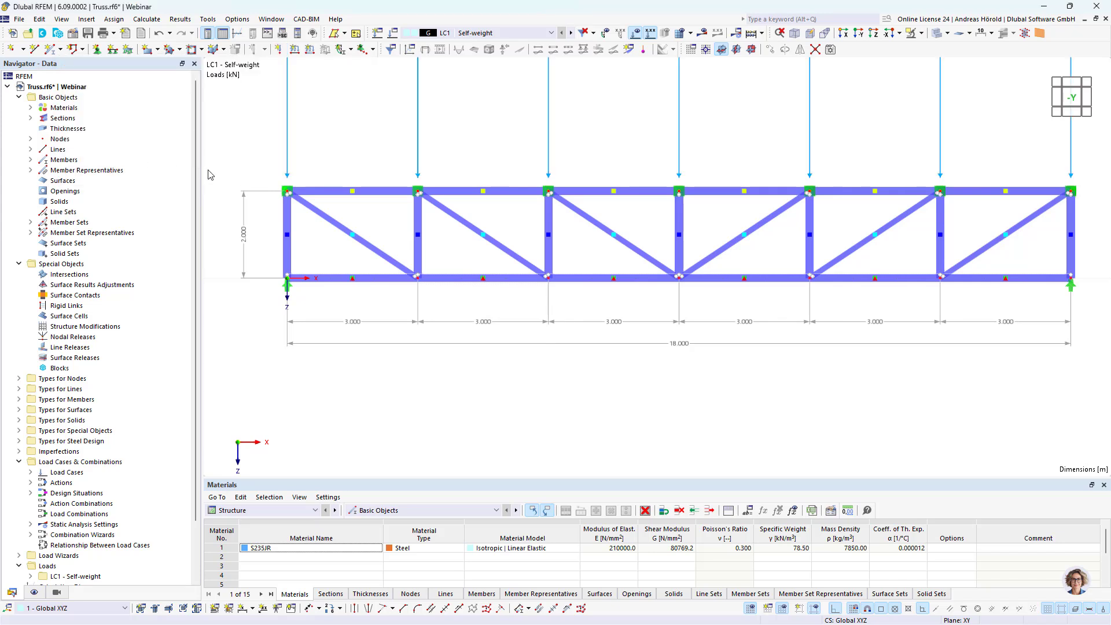
- Reduce the graphical display size of the nodal loads above the truss so their arrows fit in the view
{"action": "right_click", "coordinate": [419, 125]}
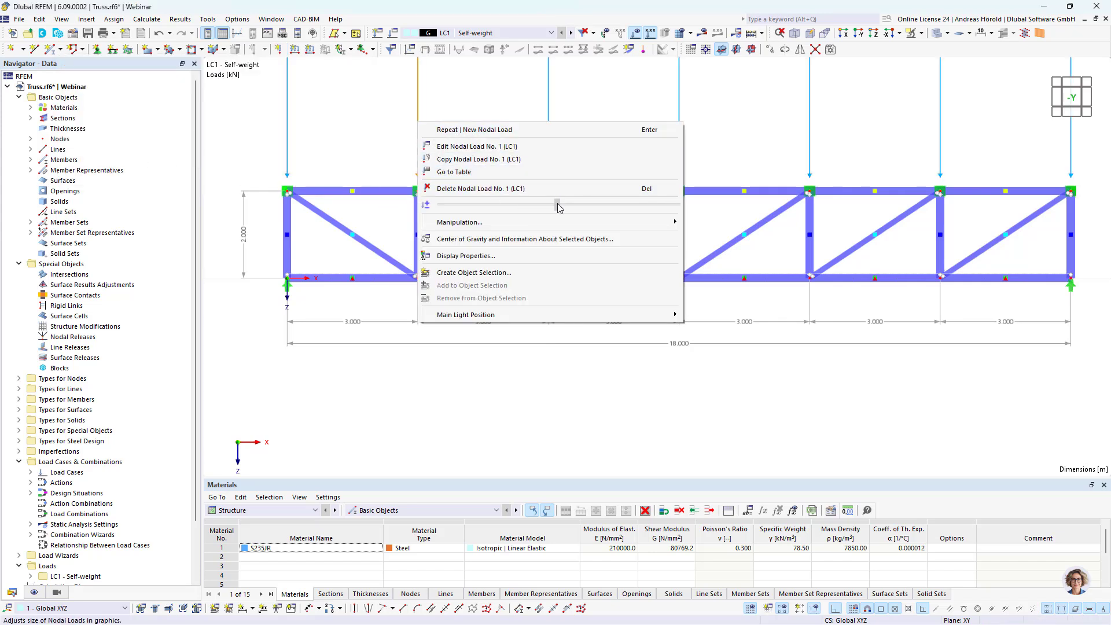
{"action": "left_click_drag", "start_coordinate": [557, 205], "coordinate": [485, 211]}
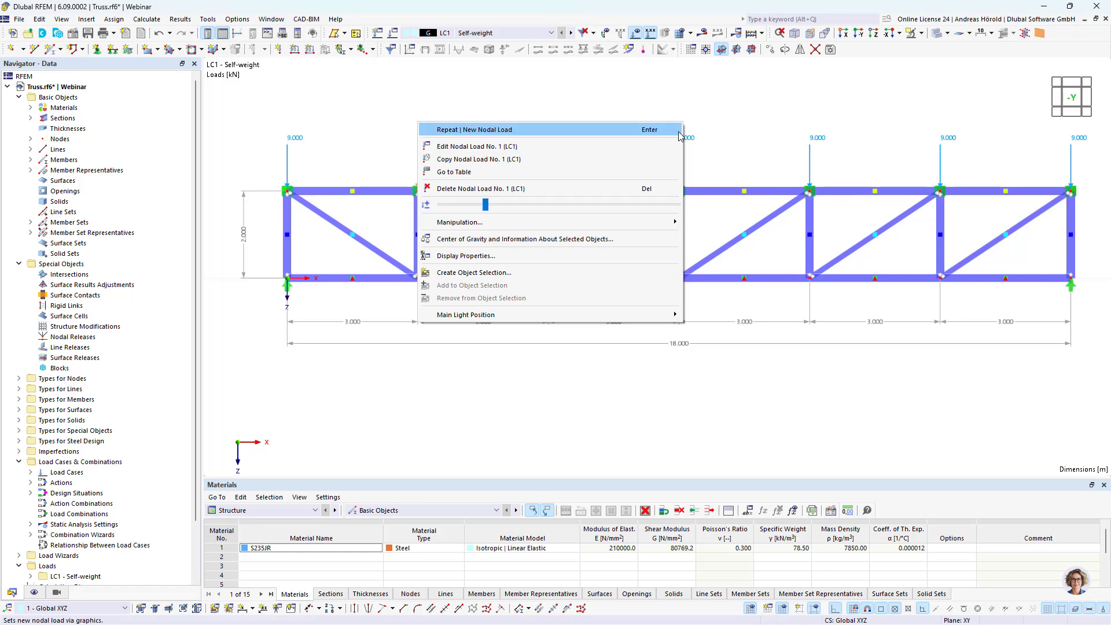
{"action": "left_click", "coordinate": [731, 135]}
{"action": "scroll", "coordinate": [723, 162], "scroll_direction": "down", "scroll_amount": 1}
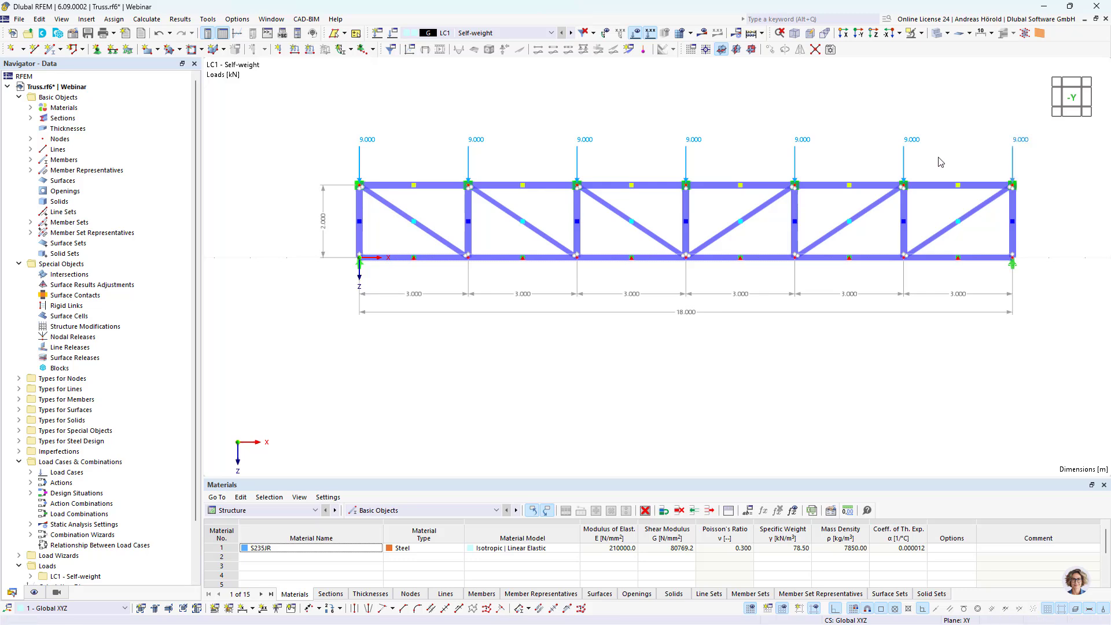
- Create a second load case as a copy of LC1 - Self-weight
{"action": "scroll", "coordinate": [719, 166], "scroll_direction": "up", "scroll_amount": 2}
{"action": "scroll", "coordinate": [719, 166], "scroll_direction": "down", "scroll_amount": 1}
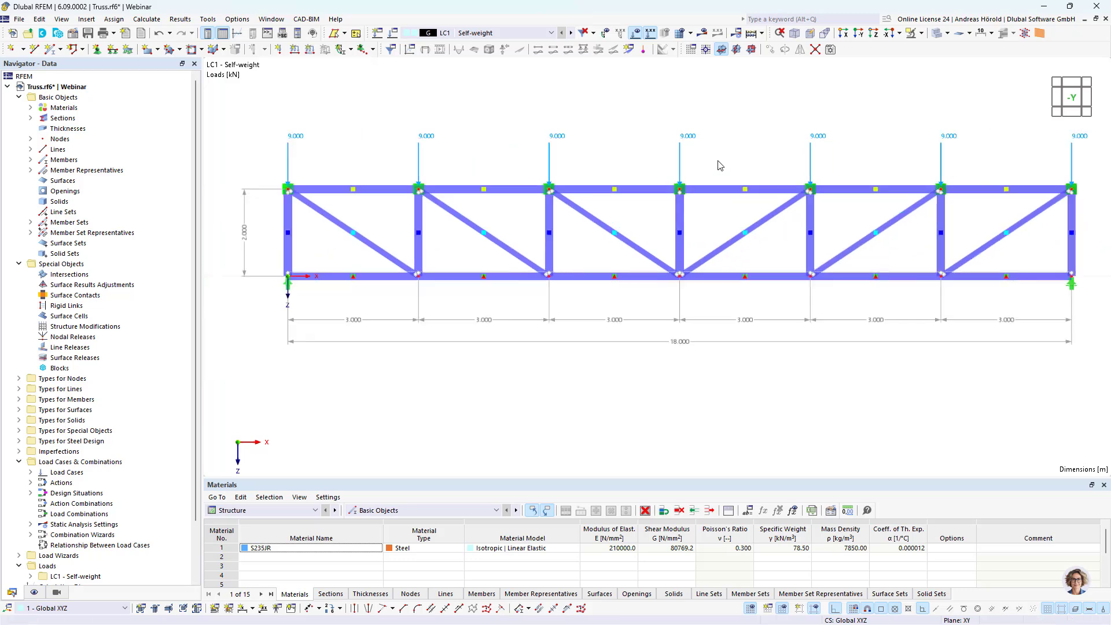
{"action": "middle_click_drag", "start_coordinate": [719, 166], "coordinate": [709, 197]}
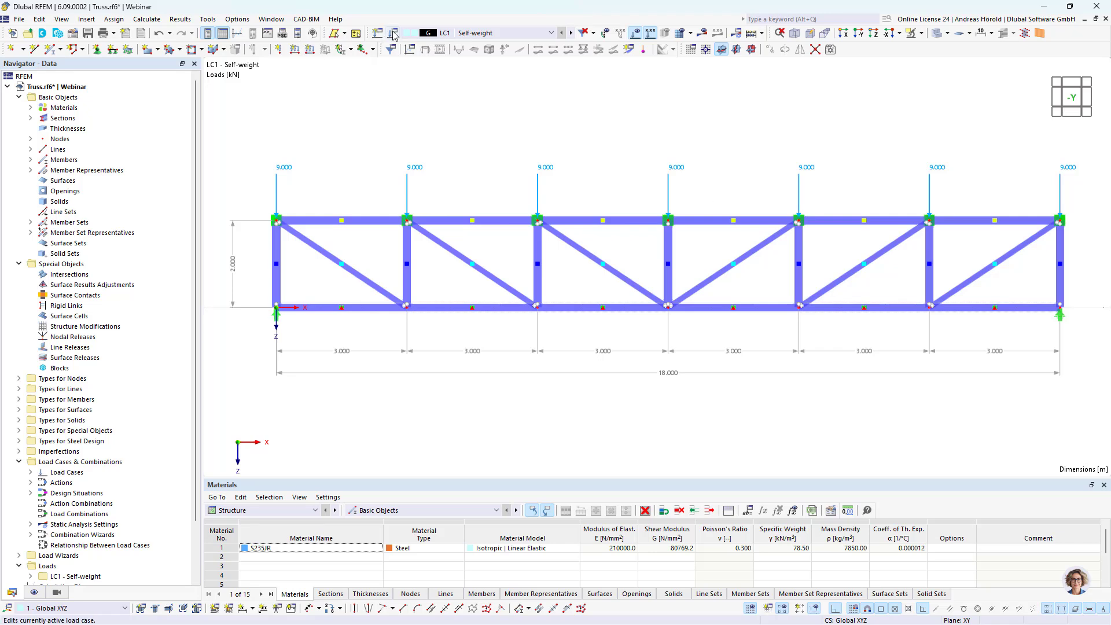
{"action": "right_click", "coordinate": [72, 465]}
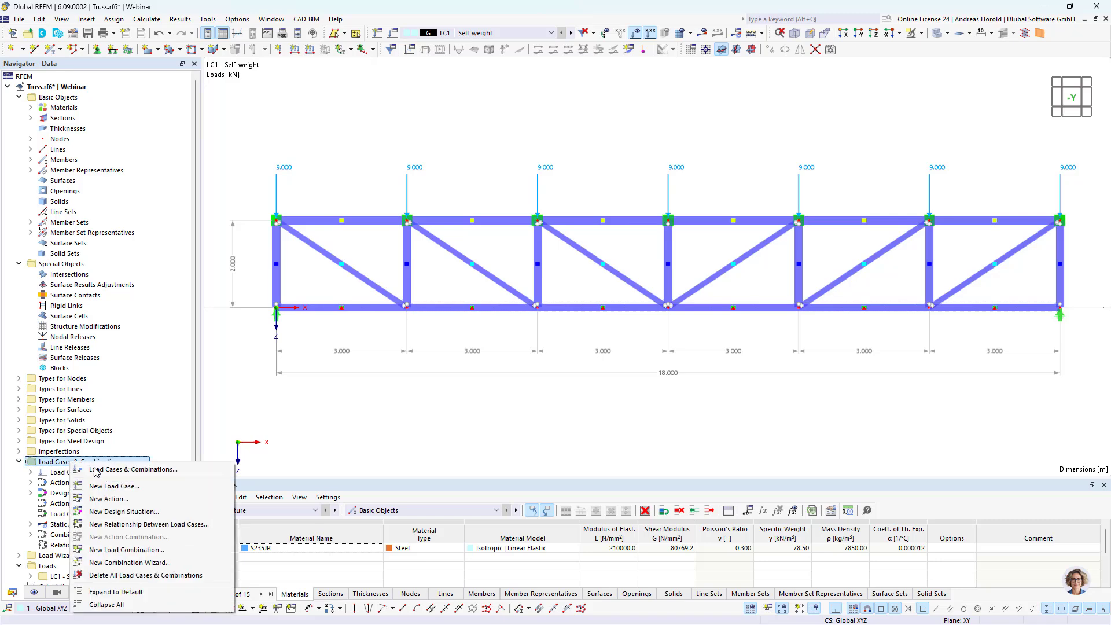
{"action": "left_click", "coordinate": [139, 470]}
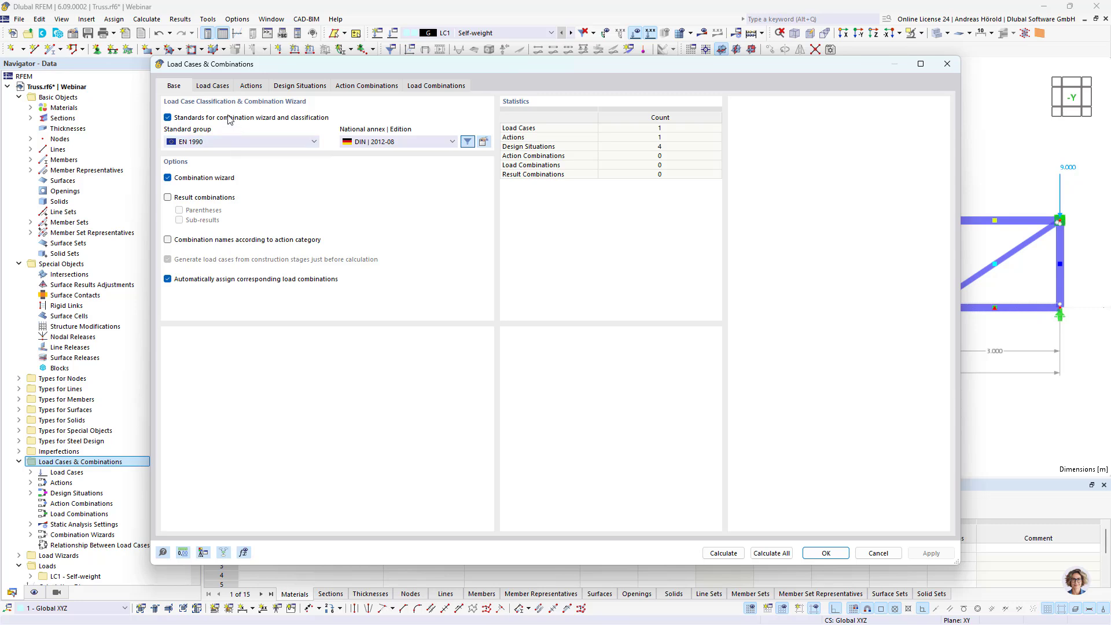
{"action": "left_click", "coordinate": [213, 86]}
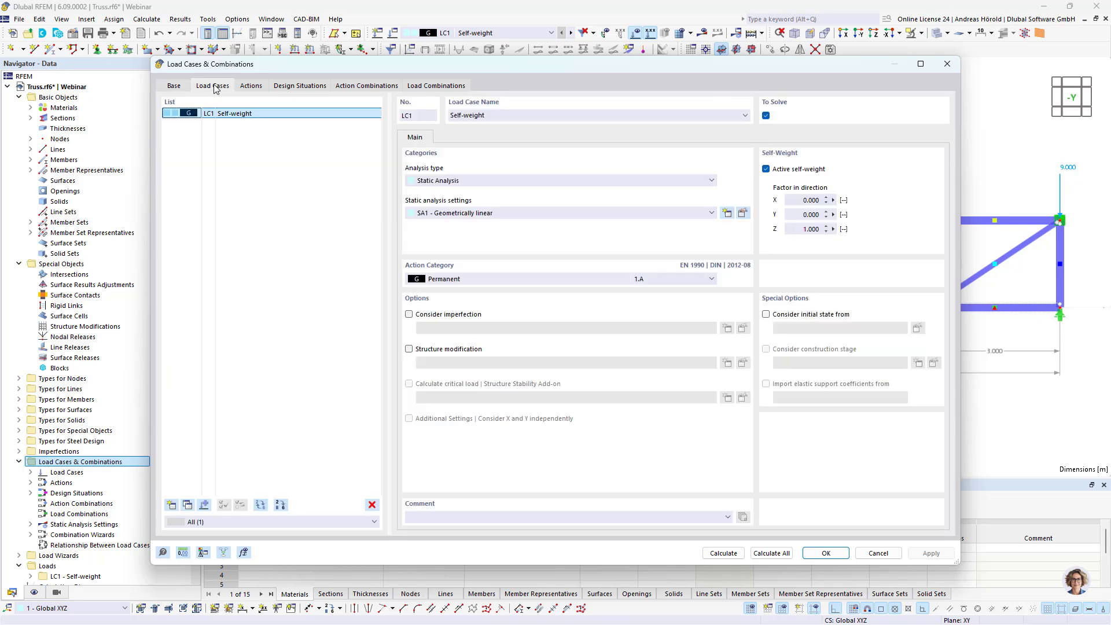
{"action": "left_click", "coordinate": [187, 505]}
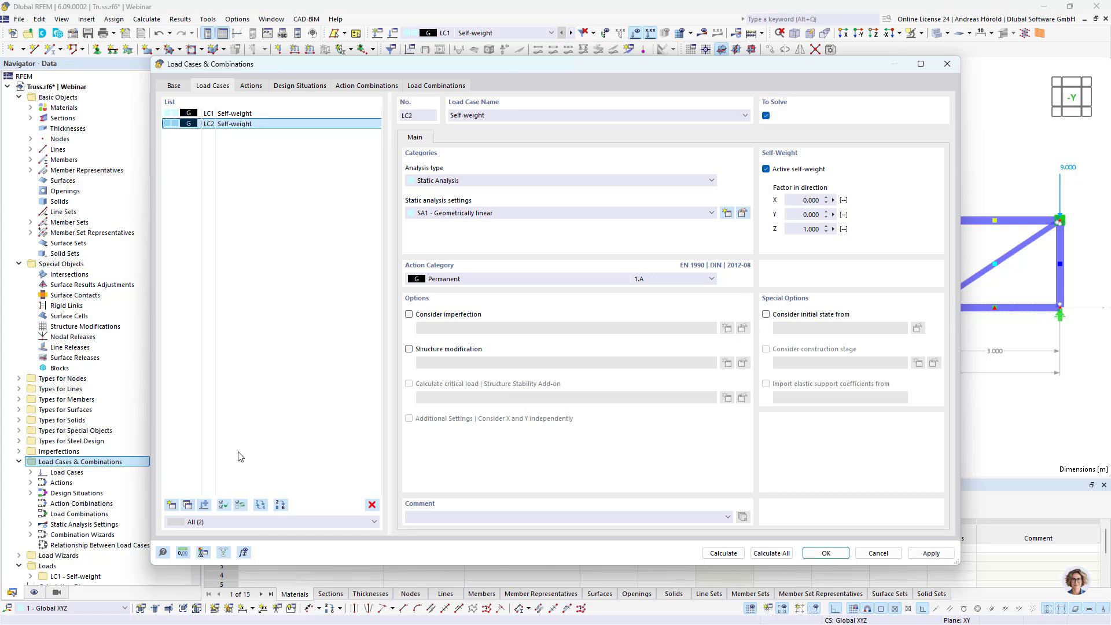
- Name load case LC2 Snow, deactivate its self-weight, and assign the action category Snow/Ice loads - H <= 1000 m
{"action": "left_click", "coordinate": [766, 169]}
{"action": "left_click", "coordinate": [473, 278]}
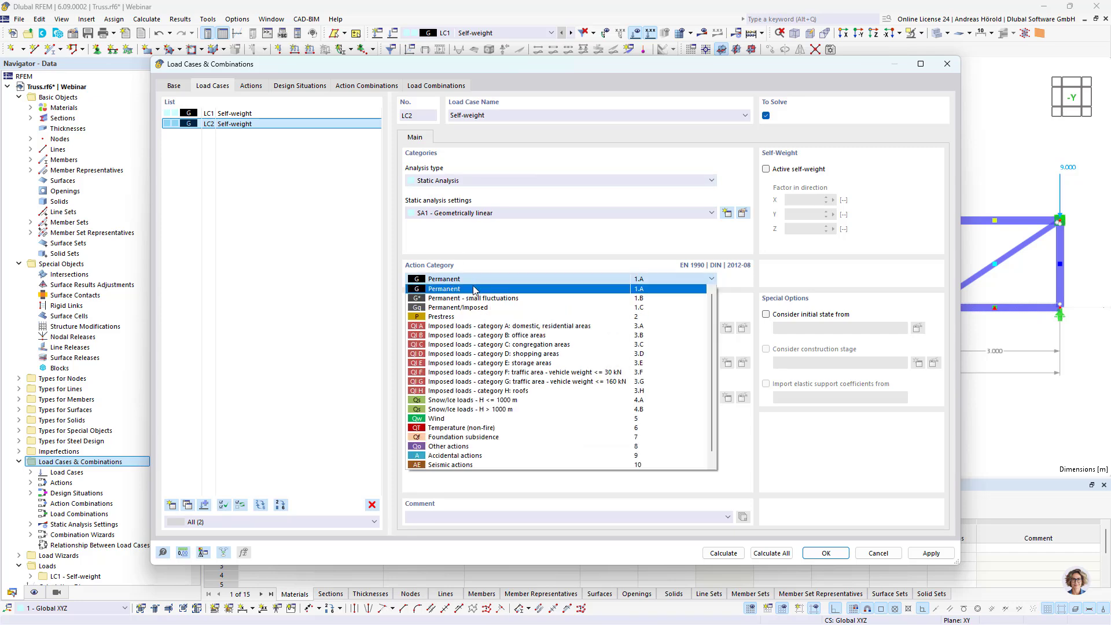
{"action": "left_click", "coordinate": [513, 403]}
{"action": "left_click_drag", "start_coordinate": [496, 113], "coordinate": [435, 112]}
{"action": "type", "text": "Snow"}
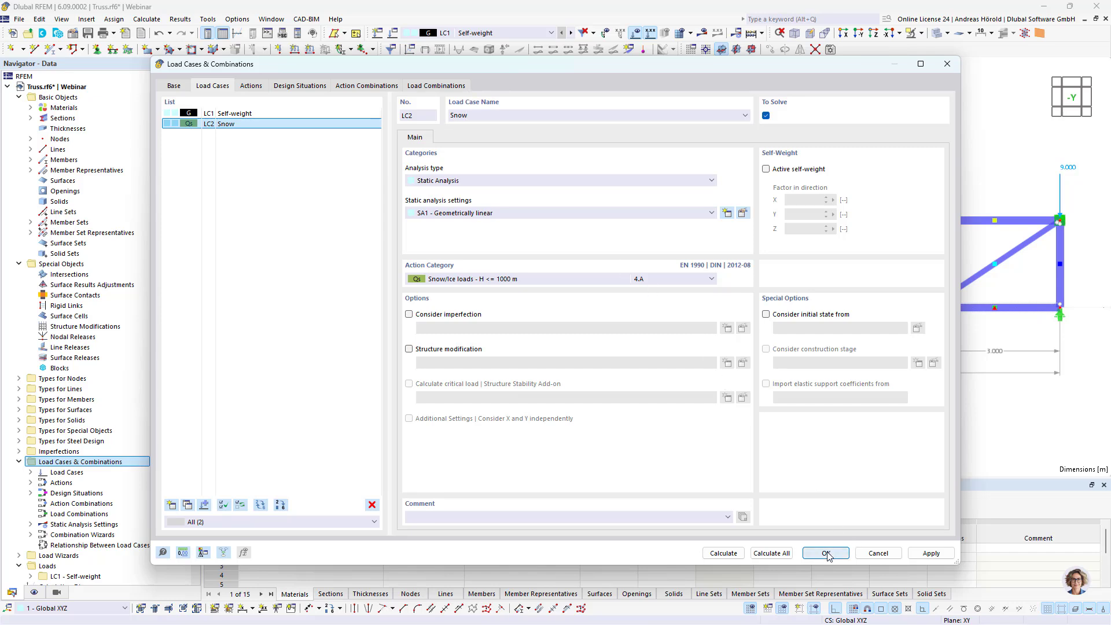
{"action": "left_click", "coordinate": [827, 554]}
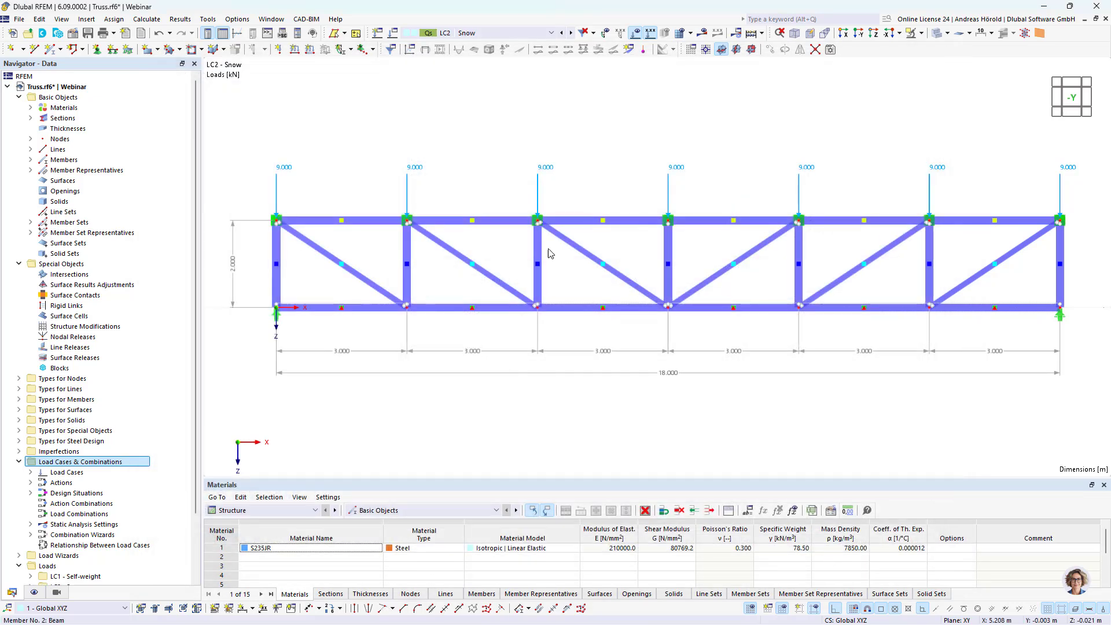
- Set the nodal force on all top chord nodes in LC2 - Snow to 15 kN
{"action": "left_click_drag", "start_coordinate": [599, 188], "coordinate": [261, 195]}
{"action": "double_click", "coordinate": [276, 183]}
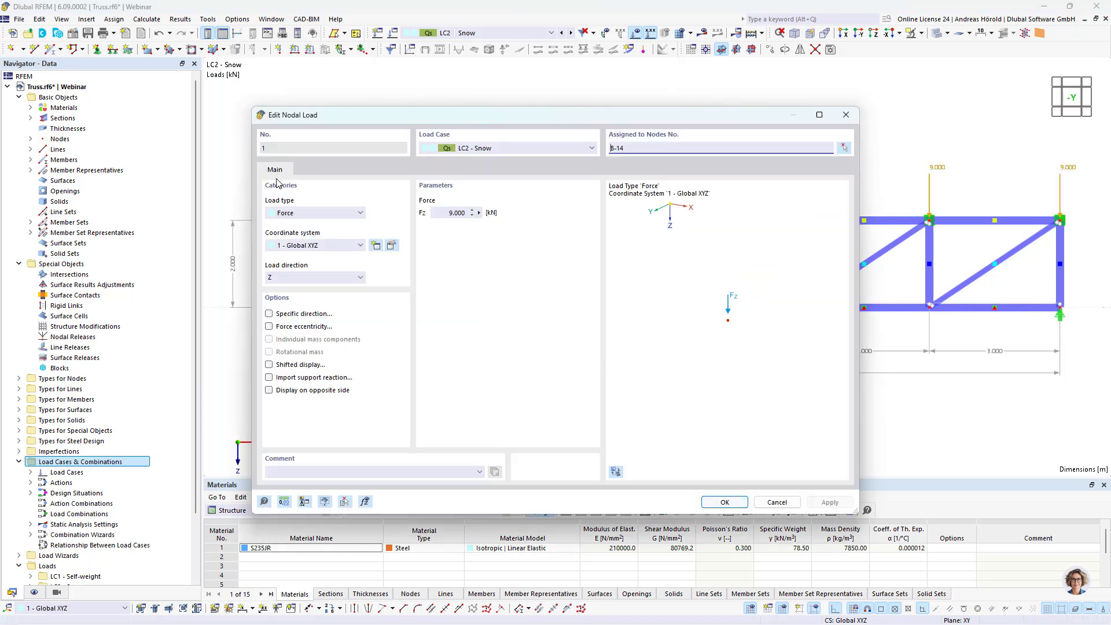
{"action": "left_click", "coordinate": [449, 213]}
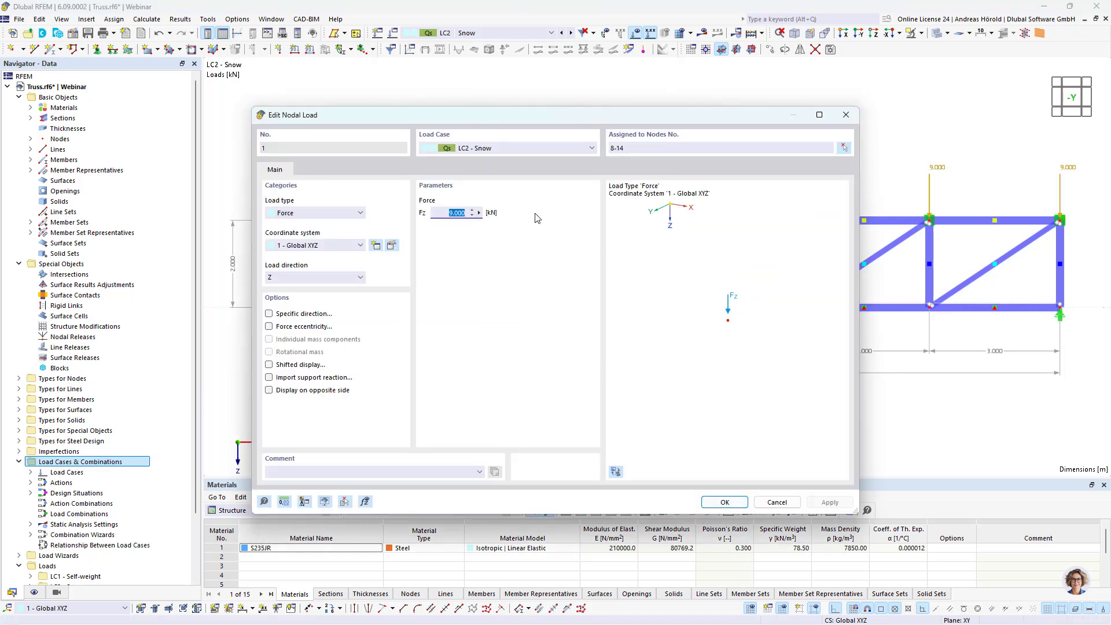
{"action": "type", "text": "15"}
{"action": "left_click", "coordinate": [725, 503]}
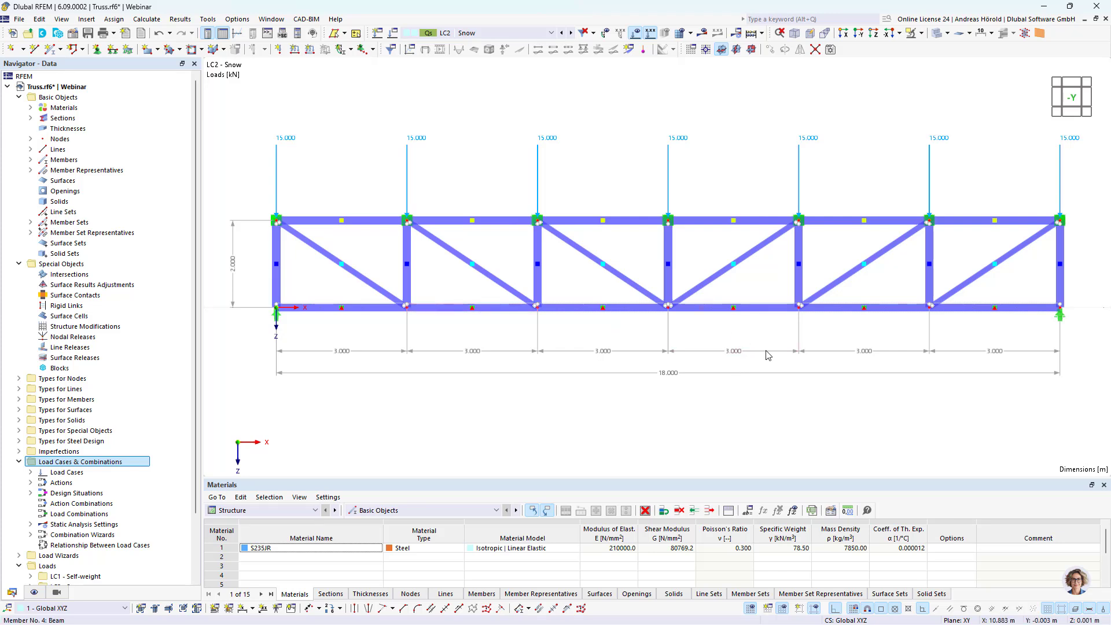
- Calculate LC2 - Snow, examine the deformation and the axial forces N of the truss members, and hide the results
{"action": "left_click", "coordinate": [703, 34]}
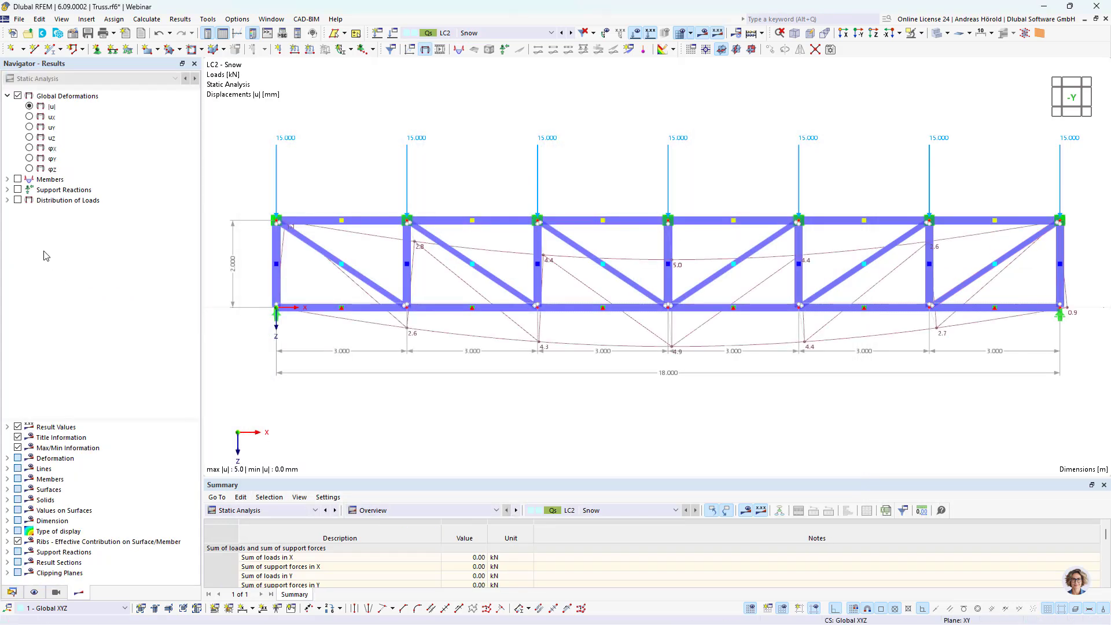
{"action": "left_click", "coordinate": [18, 179]}
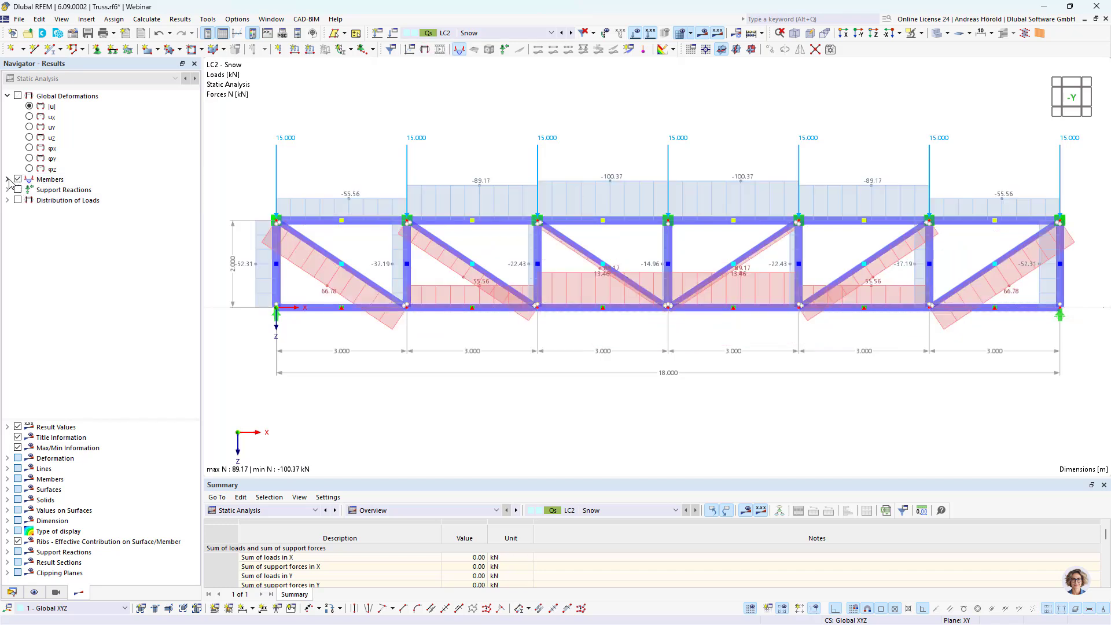
{"action": "left_click", "coordinate": [7, 179]}
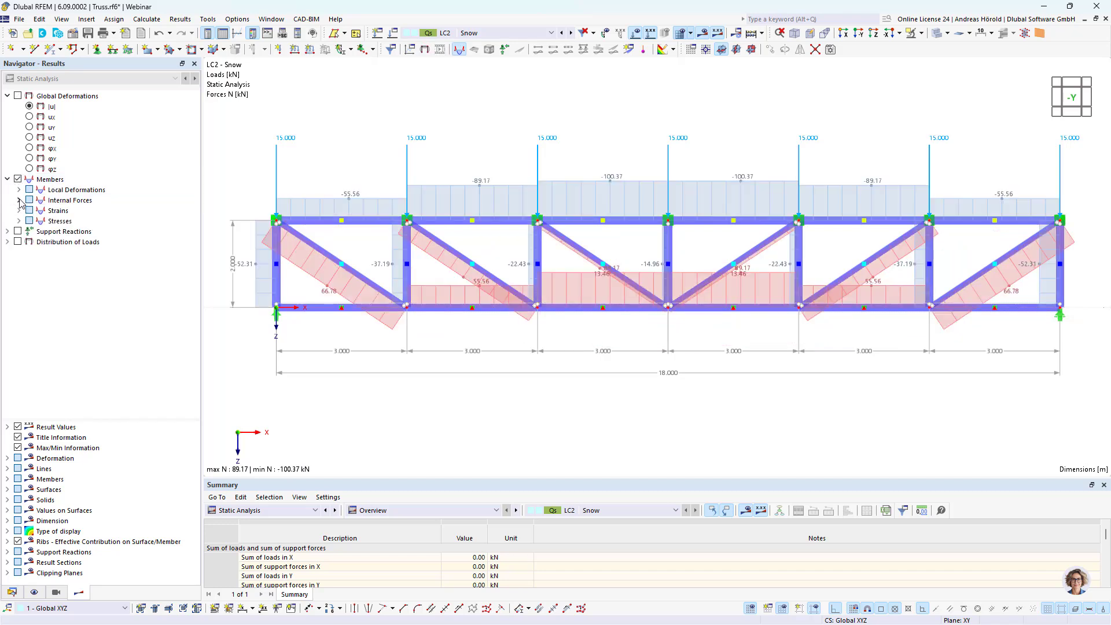
{"action": "left_click", "coordinate": [19, 200]}
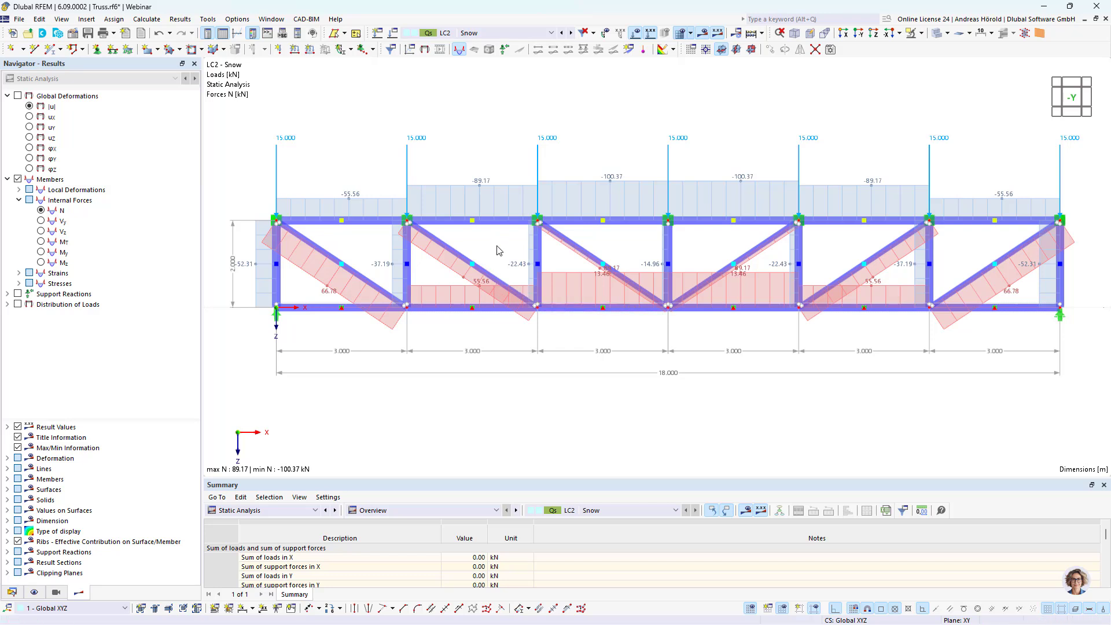
{"action": "middle_click_drag", "start_coordinate": [654, 393], "coordinate": [625, 421], "text": "ctrl"}
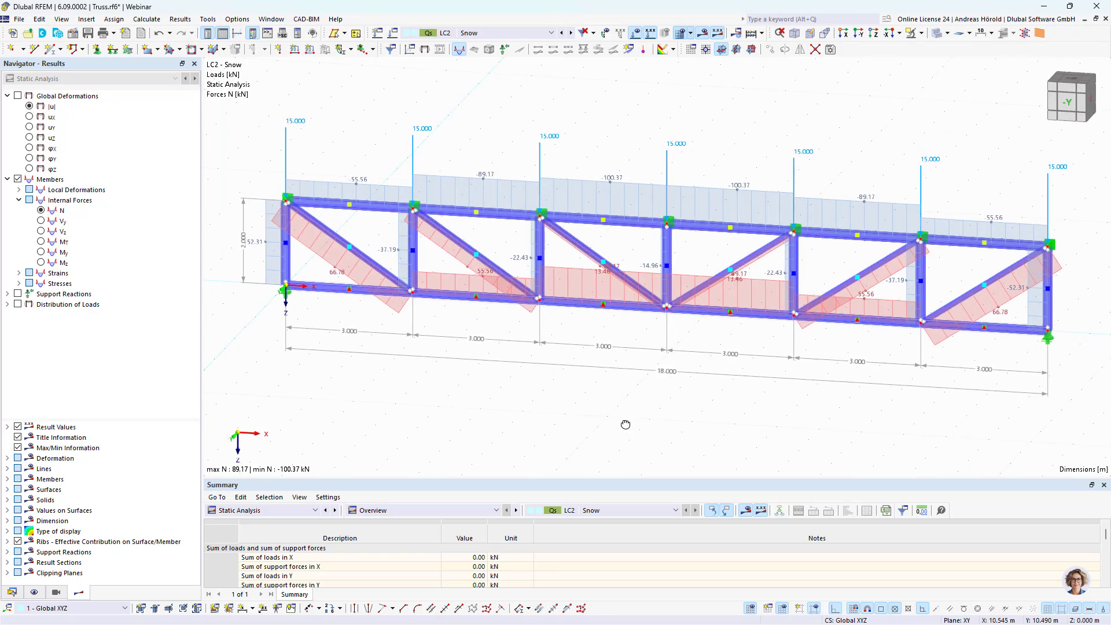
{"action": "left_click", "coordinate": [699, 36]}
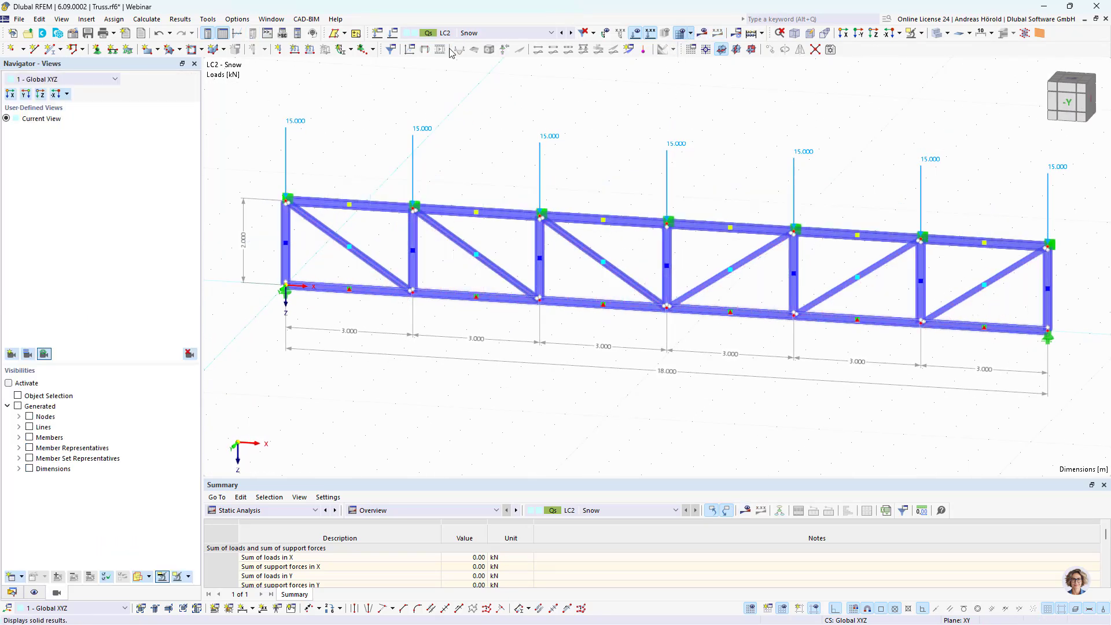
- Create a local imperfection case with a member imperfection of type Initial Bow to EN 1993-1-1, acting in local direction y
{"action": "left_click", "coordinate": [341, 51]}
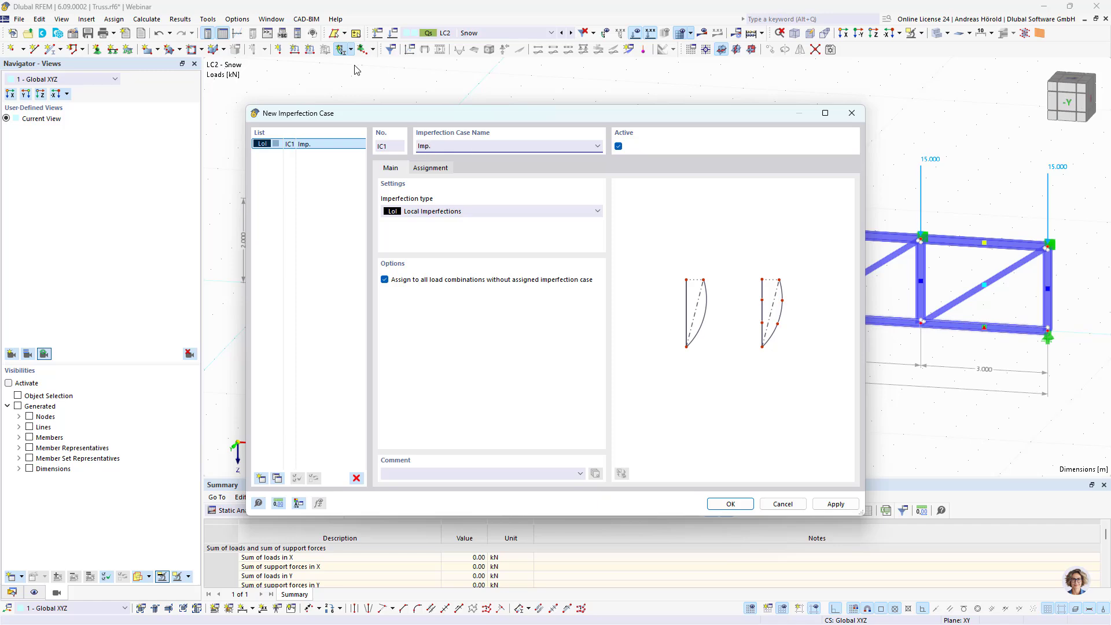
{"action": "left_click", "coordinate": [732, 506]}
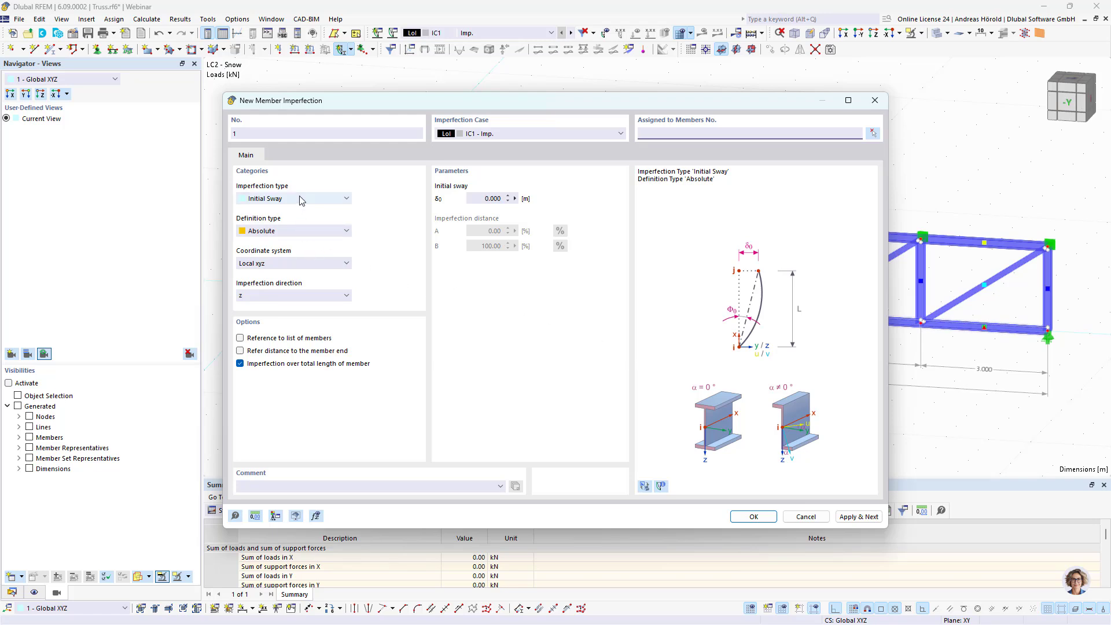
{"action": "left_click", "coordinate": [301, 200]}
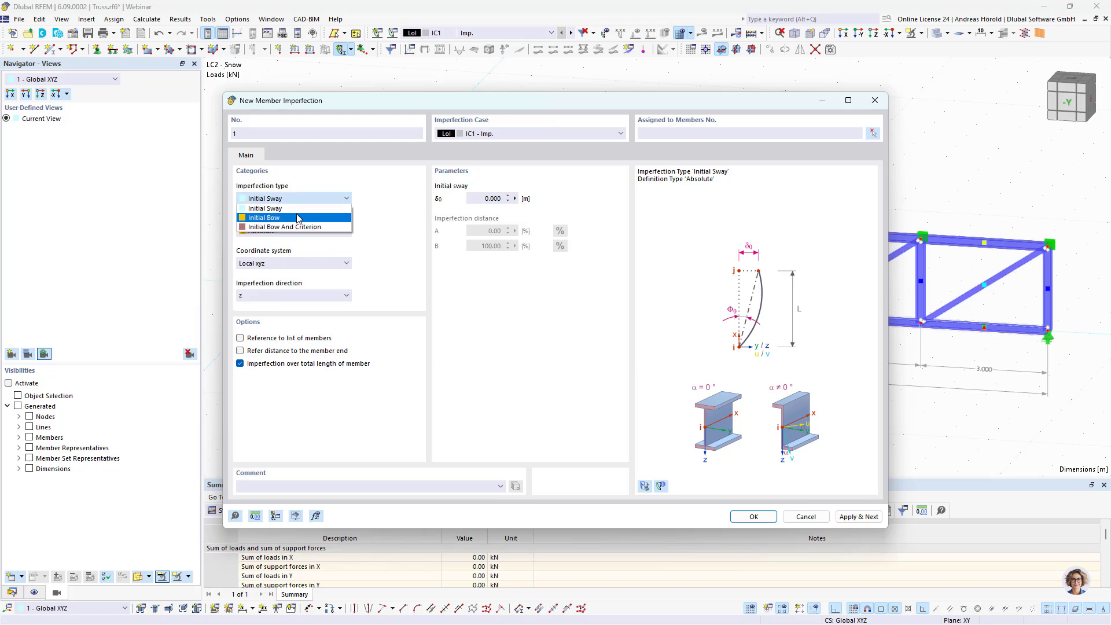
{"action": "left_click", "coordinate": [298, 218]}
{"action": "left_click", "coordinate": [299, 232]}
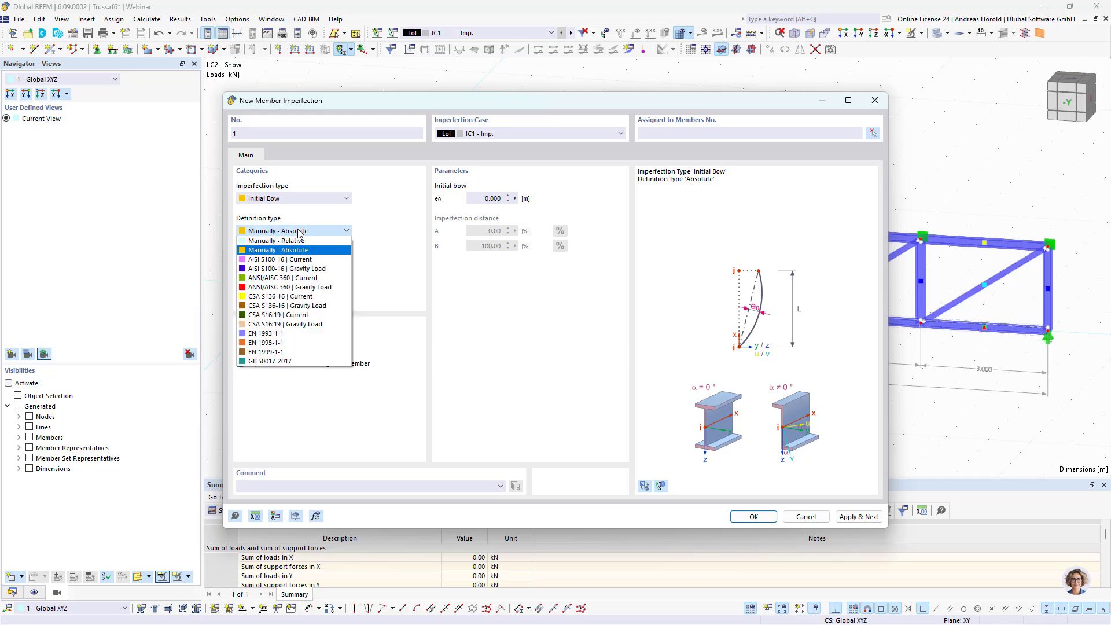
{"action": "left_click", "coordinate": [301, 335]}
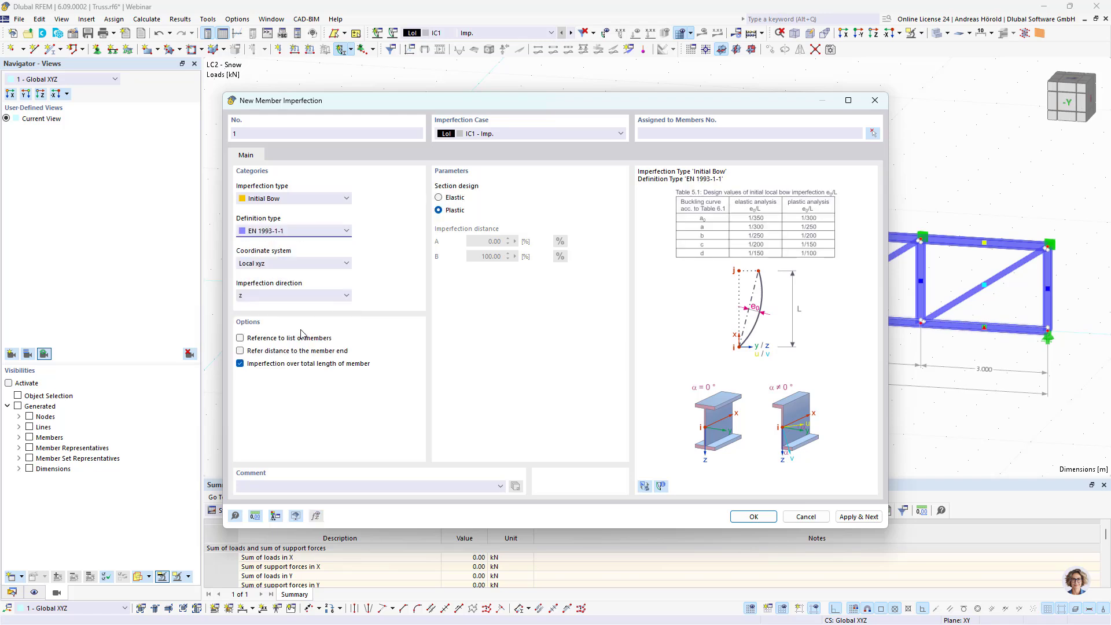
{"action": "left_click", "coordinate": [299, 296]}
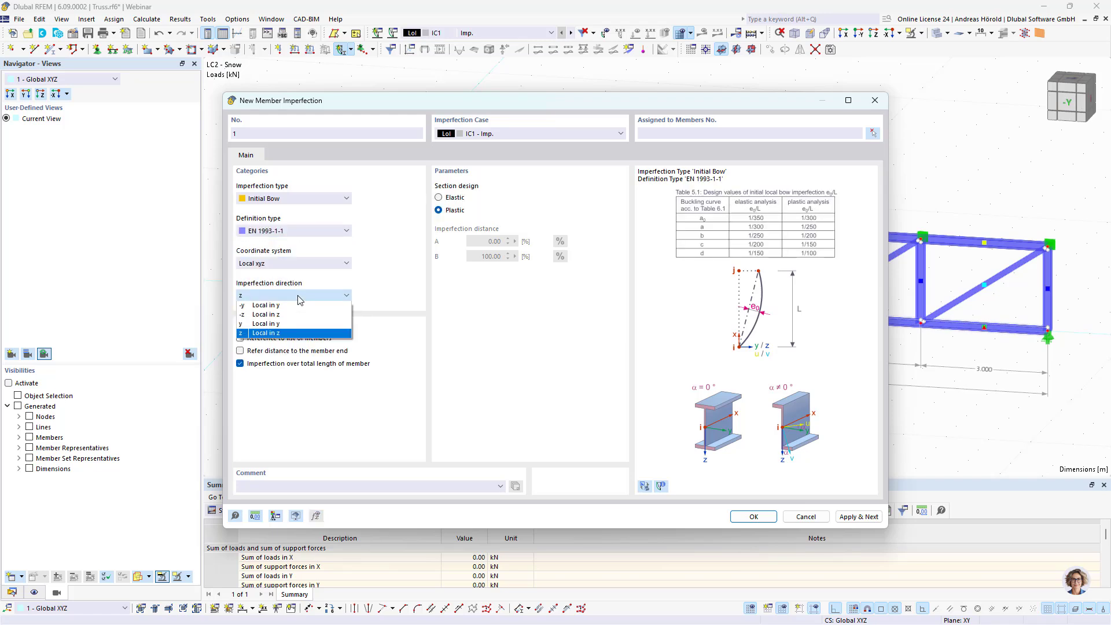
{"action": "left_click", "coordinate": [297, 325]}
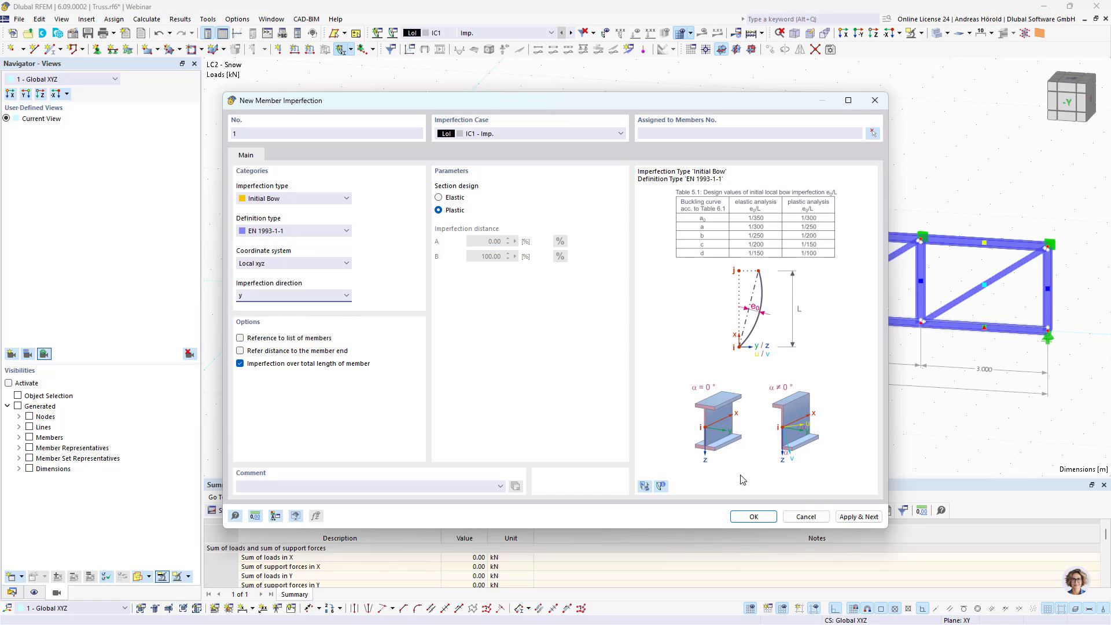
{"action": "left_click", "coordinate": [754, 517]}
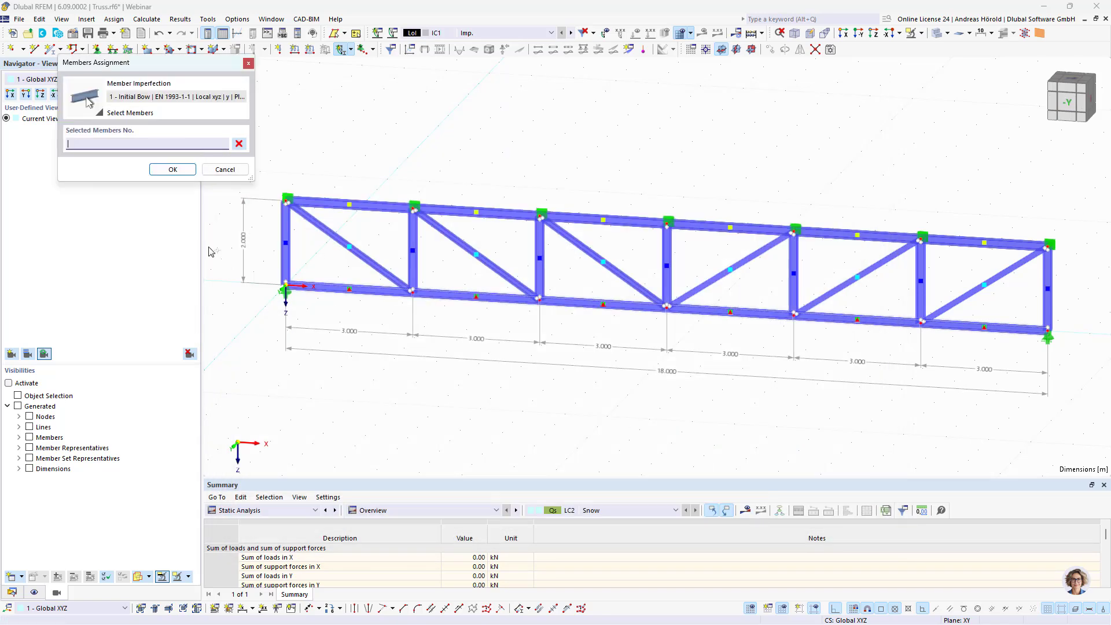
- Assign the initial bow imperfection to all top chord members and vertical posts, members 7-19
{"action": "left_click", "coordinate": [860, 37]}
{"action": "left_click_drag", "start_coordinate": [264, 214], "coordinate": [1095, 167]}
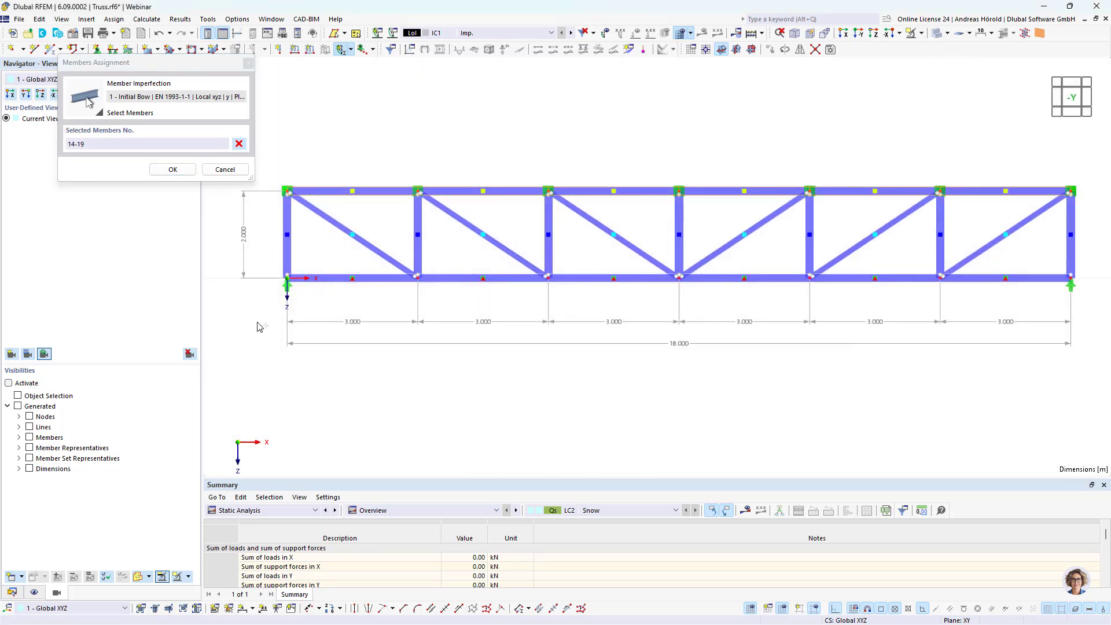
{"action": "left_click_drag", "start_coordinate": [259, 324], "coordinate": [310, 188]}
{"action": "left_click_drag", "start_coordinate": [397, 386], "coordinate": [442, 197]}
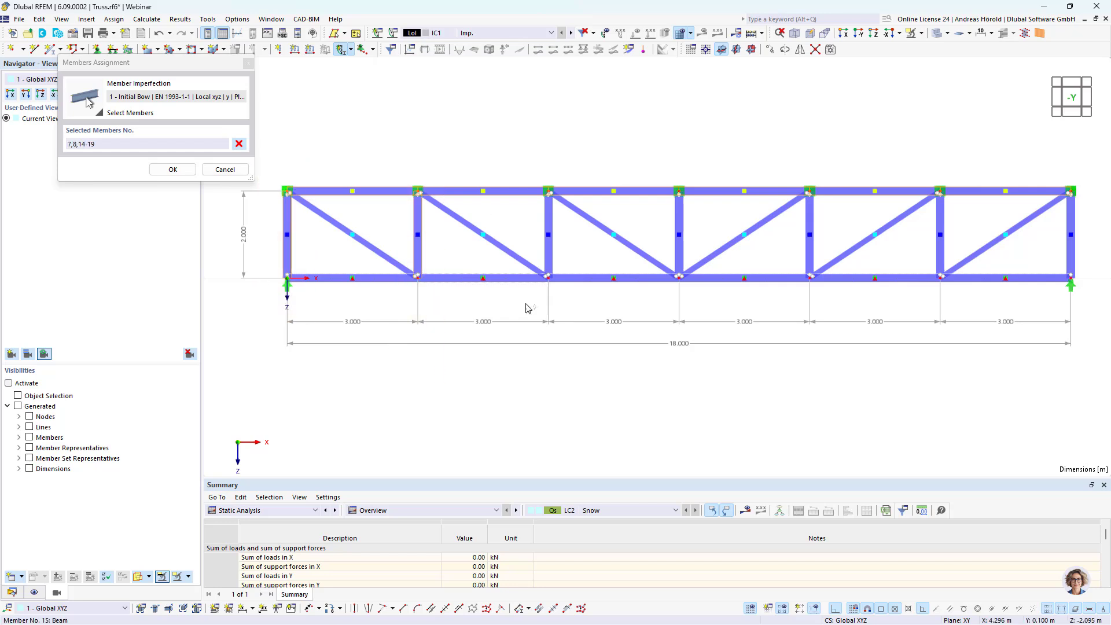
{"action": "left_click_drag", "start_coordinate": [544, 366], "coordinate": [571, 206]}
{"action": "left_click_drag", "start_coordinate": [670, 379], "coordinate": [713, 120]}
{"action": "left_click_drag", "start_coordinate": [801, 397], "coordinate": [833, 146]}
{"action": "left_click_drag", "start_coordinate": [931, 389], "coordinate": [969, 194]}
{"action": "left_click_drag", "start_coordinate": [1057, 398], "coordinate": [1091, 172]}
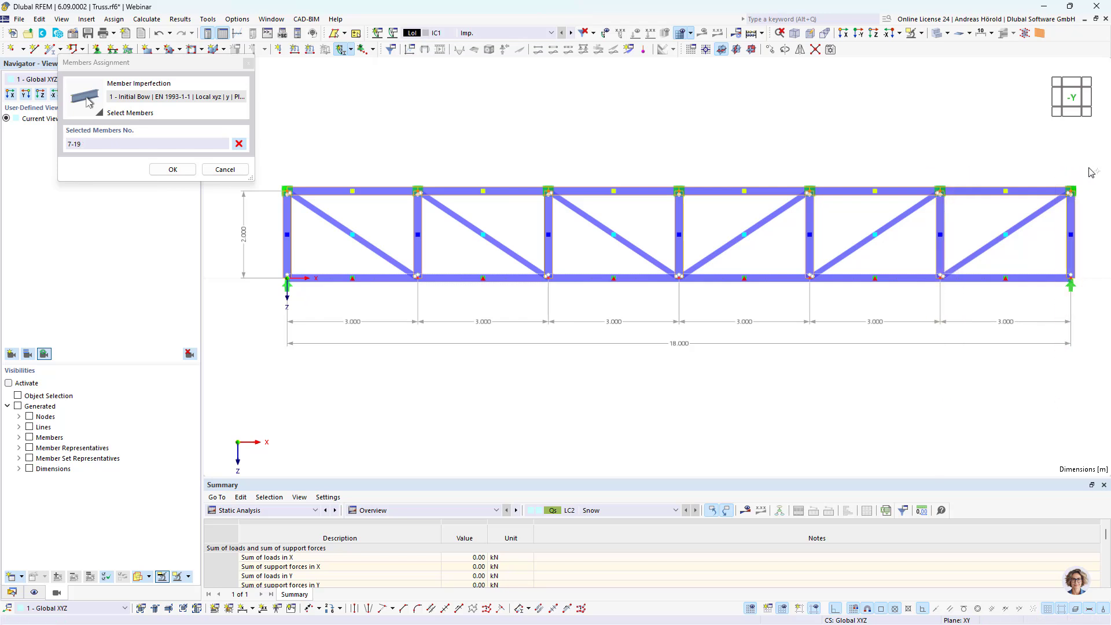
{"action": "left_click", "coordinate": [169, 168]}
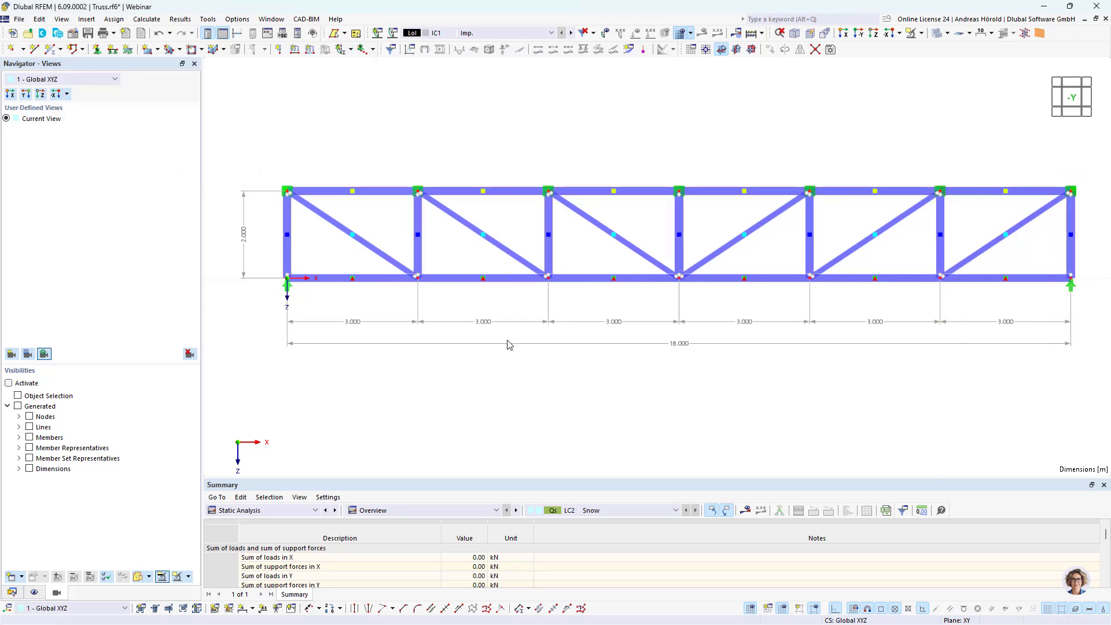
- Display the imperfections and their labels on the truss in a 3D view
{"action": "left_click", "coordinate": [605, 33]}
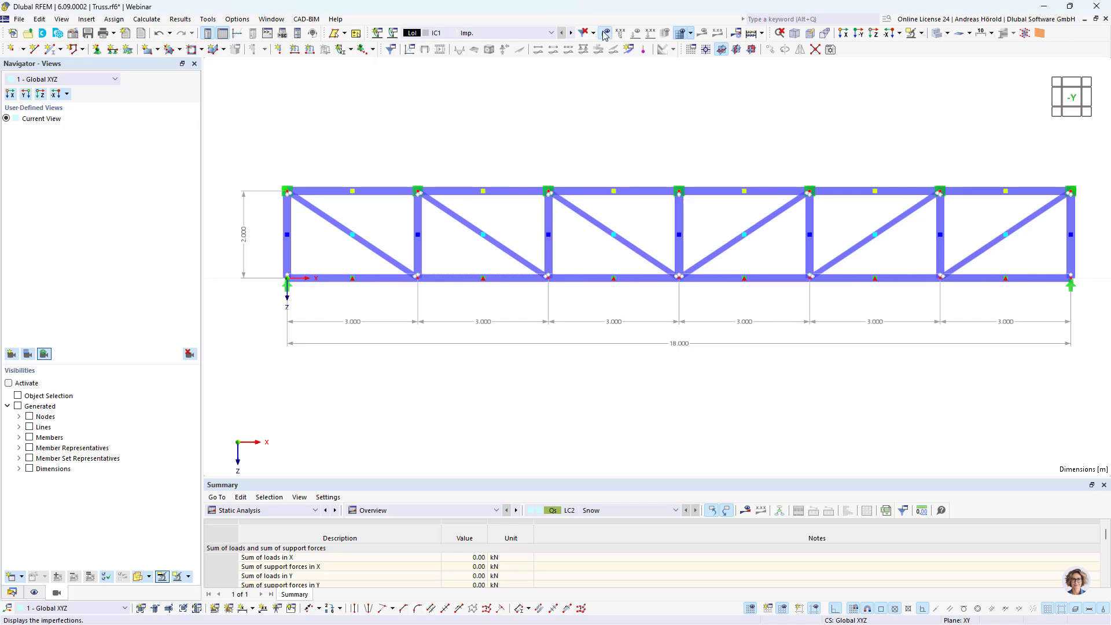
{"action": "left_click", "coordinate": [620, 33]}
{"action": "middle_click_drag", "start_coordinate": [728, 361], "coordinate": [585, 354], "text": "ctrl"}
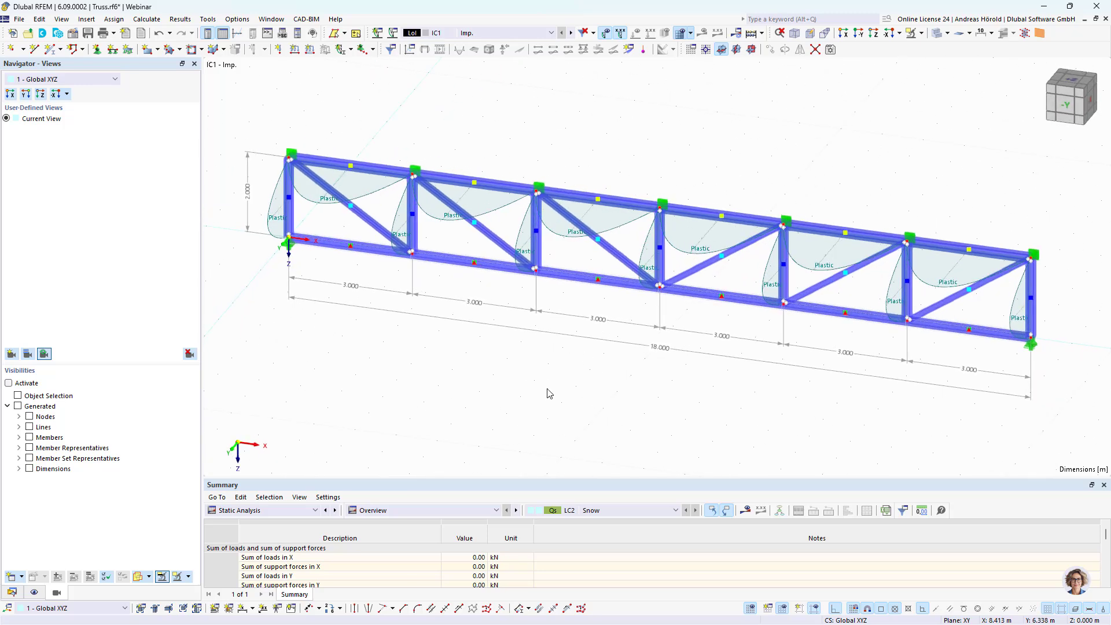
- Reverse the initial bow imperfection of every second top chord member (15, 17 and 19) to local direction -y
{"action": "left_click", "coordinate": [492, 216]}
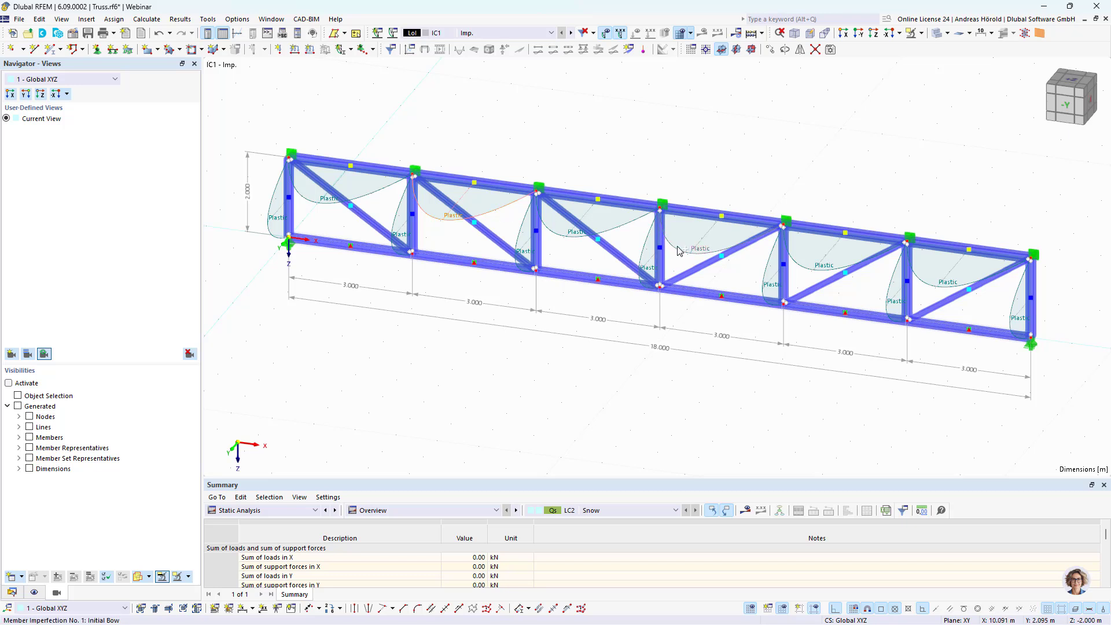
{"action": "double_click", "coordinate": [932, 287]}
{"action": "left_click", "coordinate": [280, 295]}
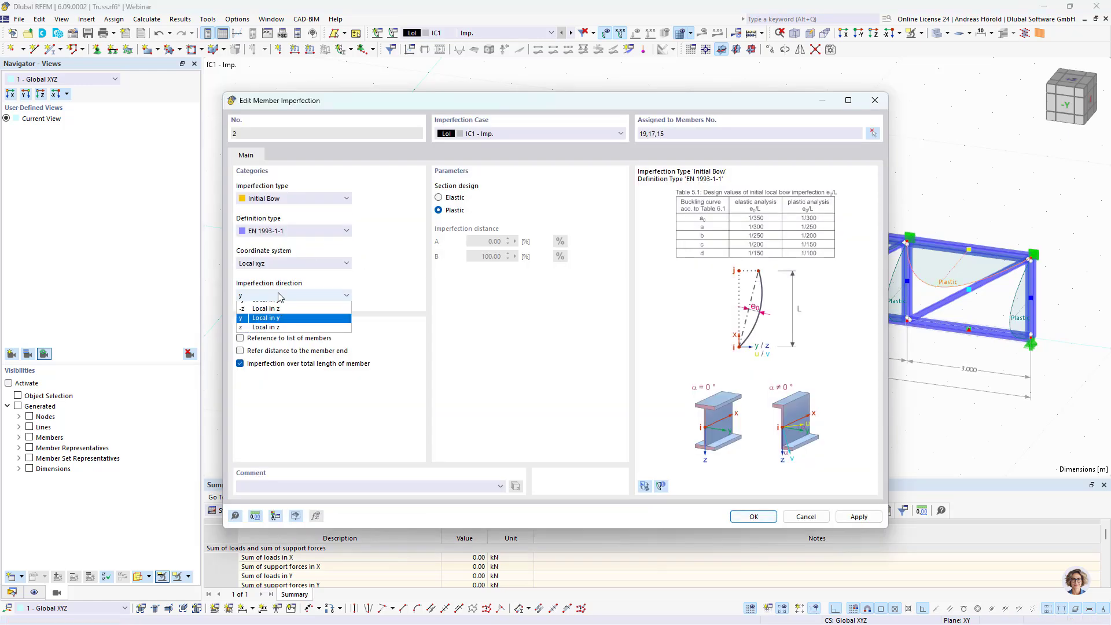
{"action": "left_click", "coordinate": [284, 306]}
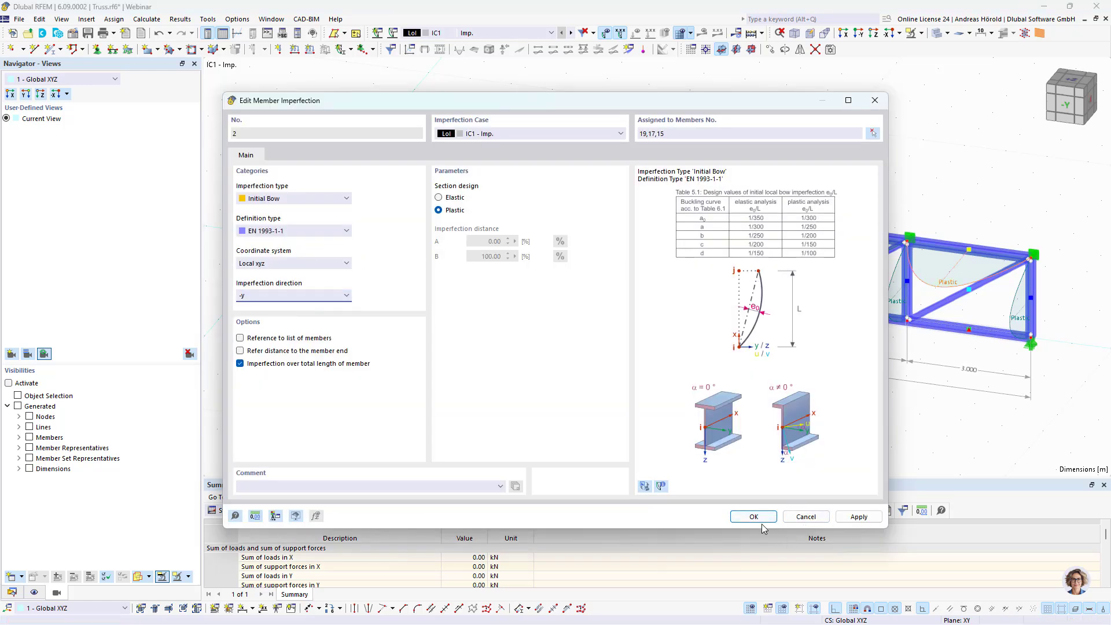
{"action": "key", "text": "Return"}
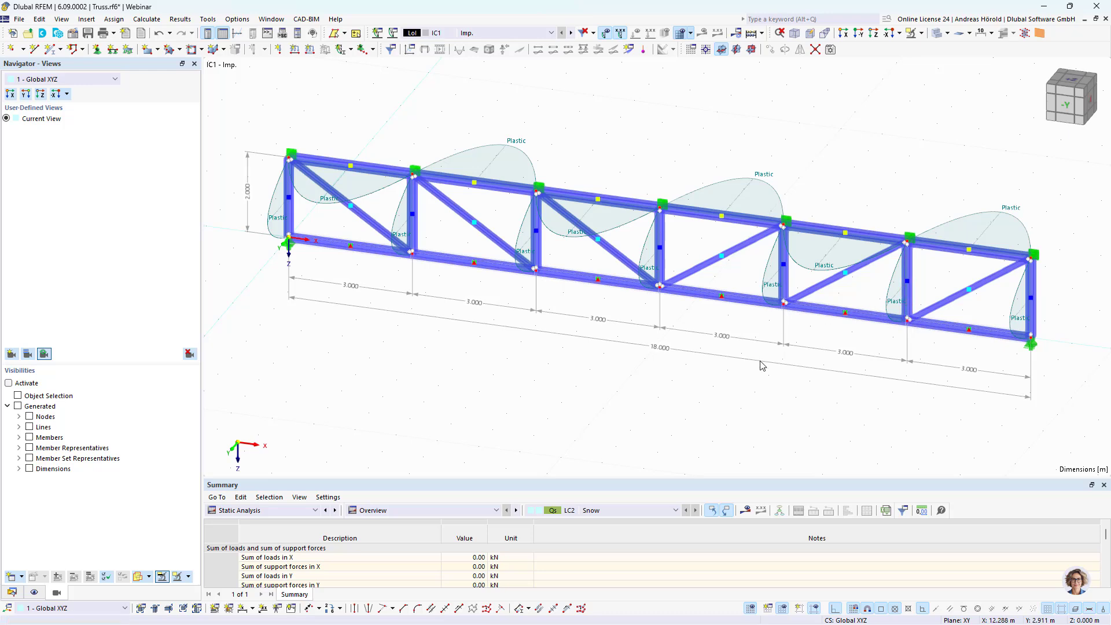
{"action": "mouse_move", "coordinate": [736, 403]}
{"action": "middle_mouse_down", "text": "ctrl"}
{"action": "mouse_move", "coordinate": [764, 372]}
{"action": "mouse_move", "coordinate": [750, 388]}
{"action": "middle_mouse_up", "text": "ctrl"}
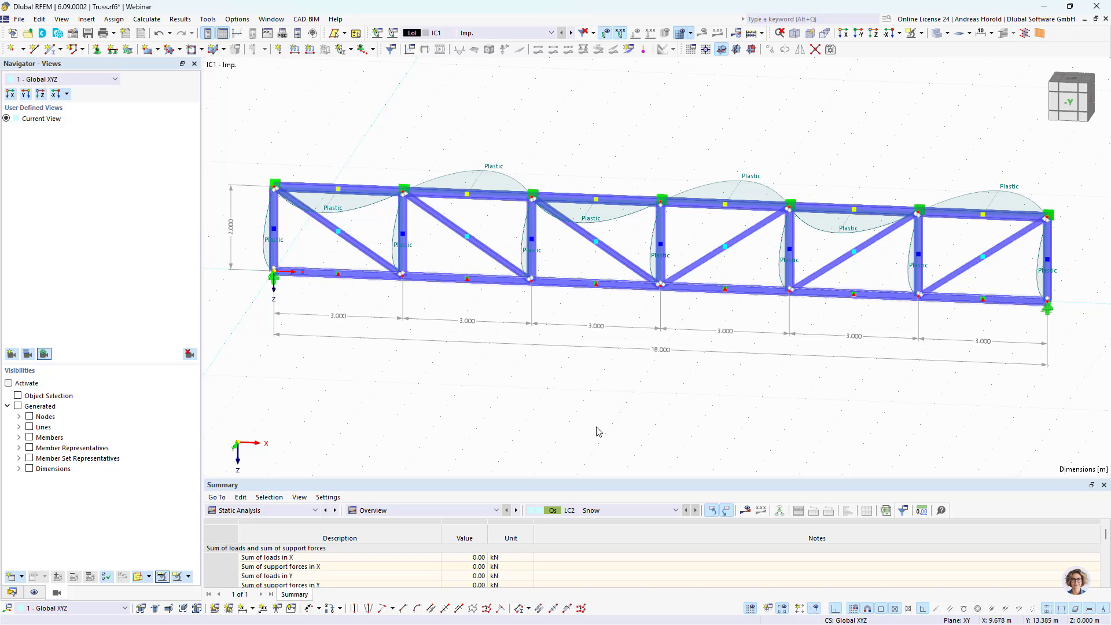
- Create Standard effective lengths with supports at both ends and factors of 1.00, and assign them to the vertical posts' member representative (members 7-13)
{"action": "left_click", "coordinate": [861, 35]}
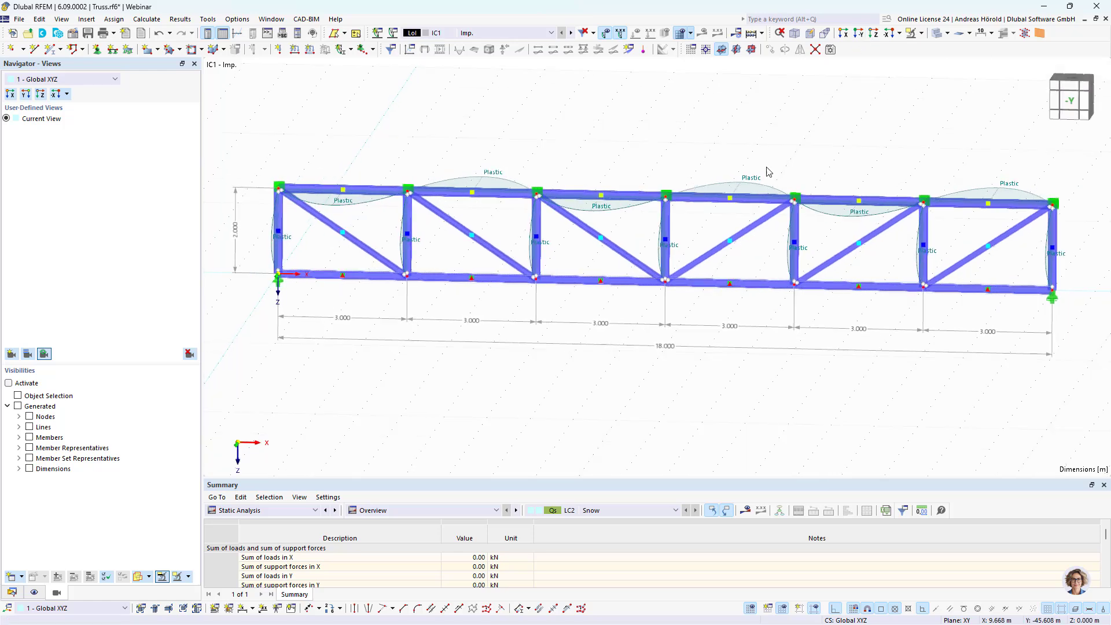
{"action": "double_click", "coordinate": [291, 242]}
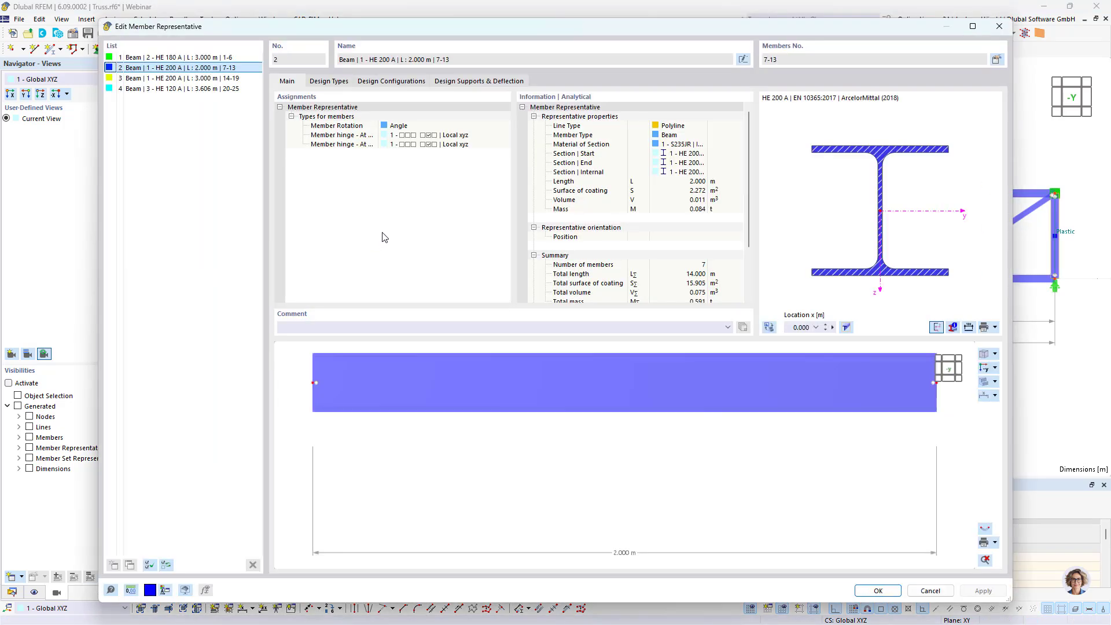
{"action": "left_click", "coordinate": [327, 82]}
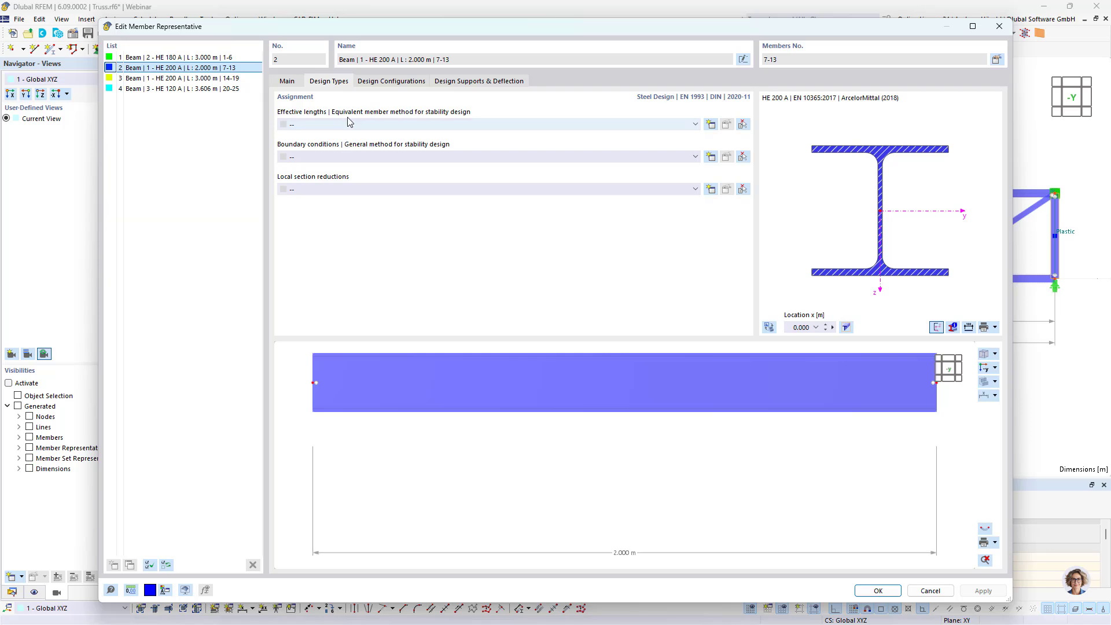
{"action": "left_click", "coordinate": [371, 125]}
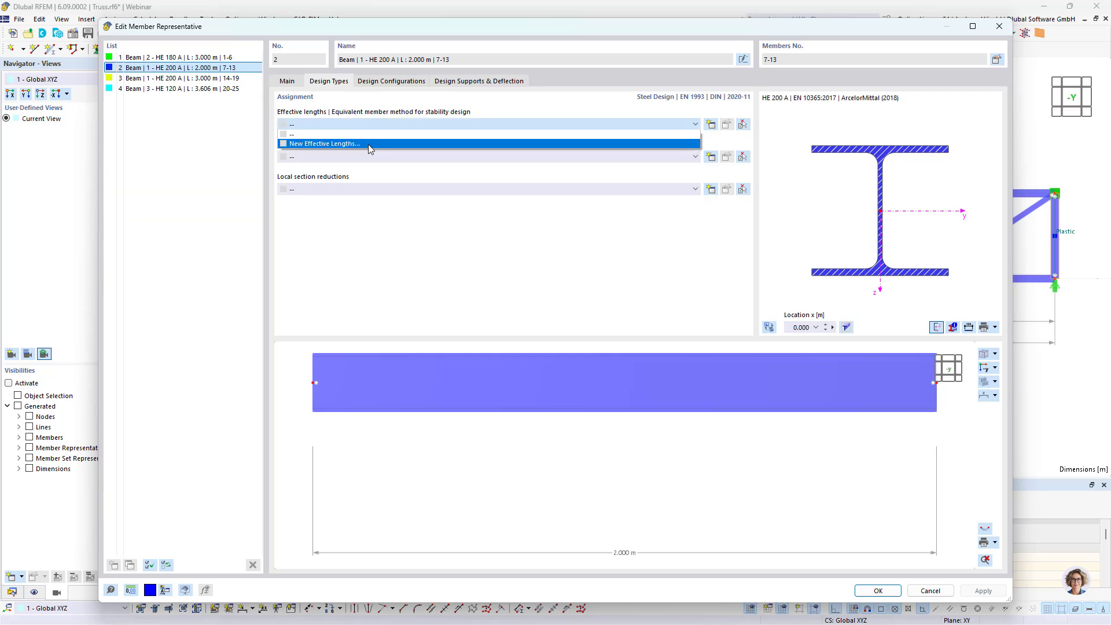
{"action": "left_click", "coordinate": [371, 144]}
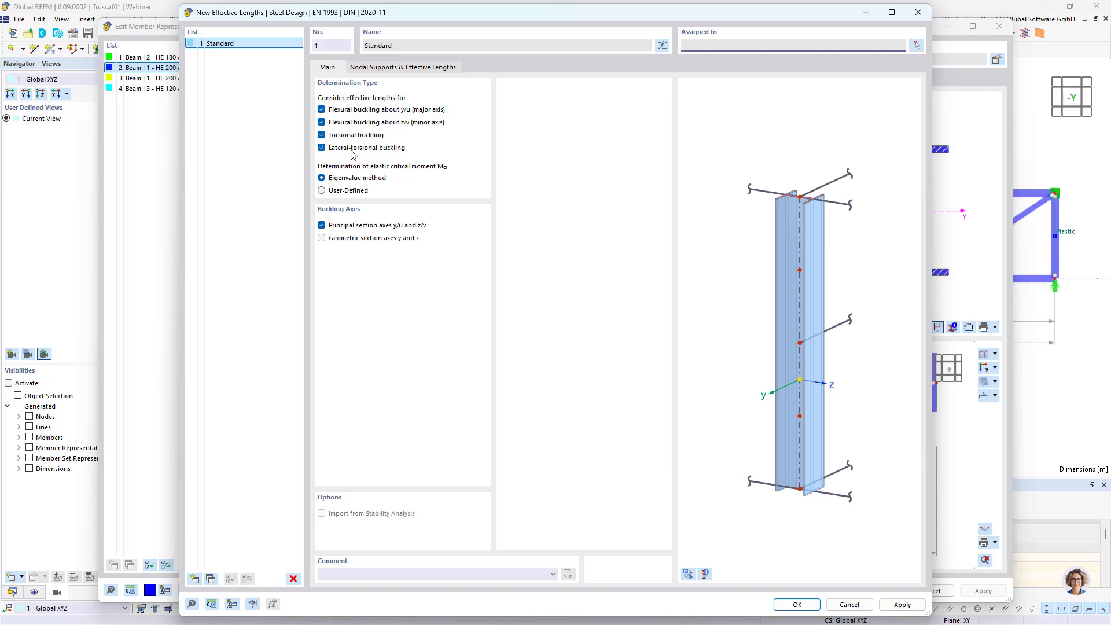
{"action": "left_click", "coordinate": [398, 68]}
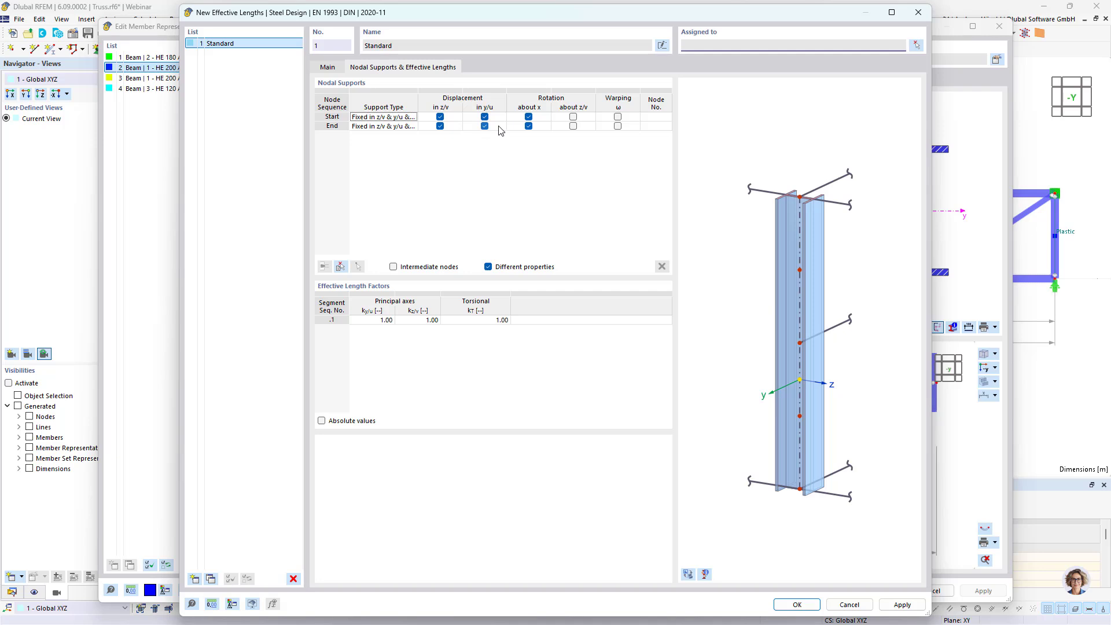
{"action": "left_click", "coordinate": [375, 321]}
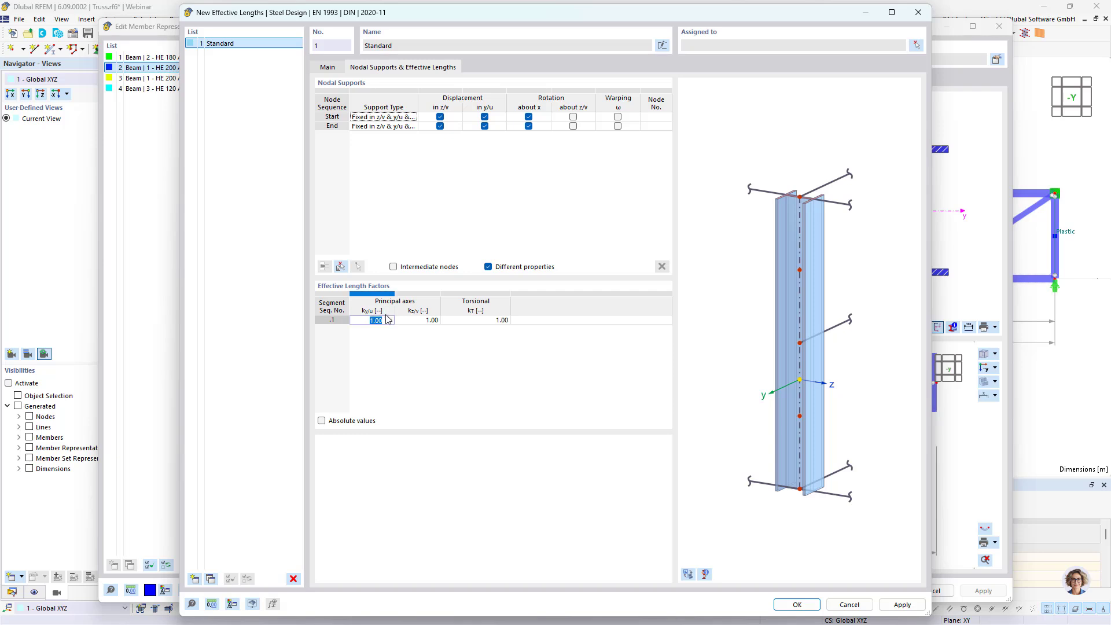
{"action": "left_click", "coordinate": [401, 348]}
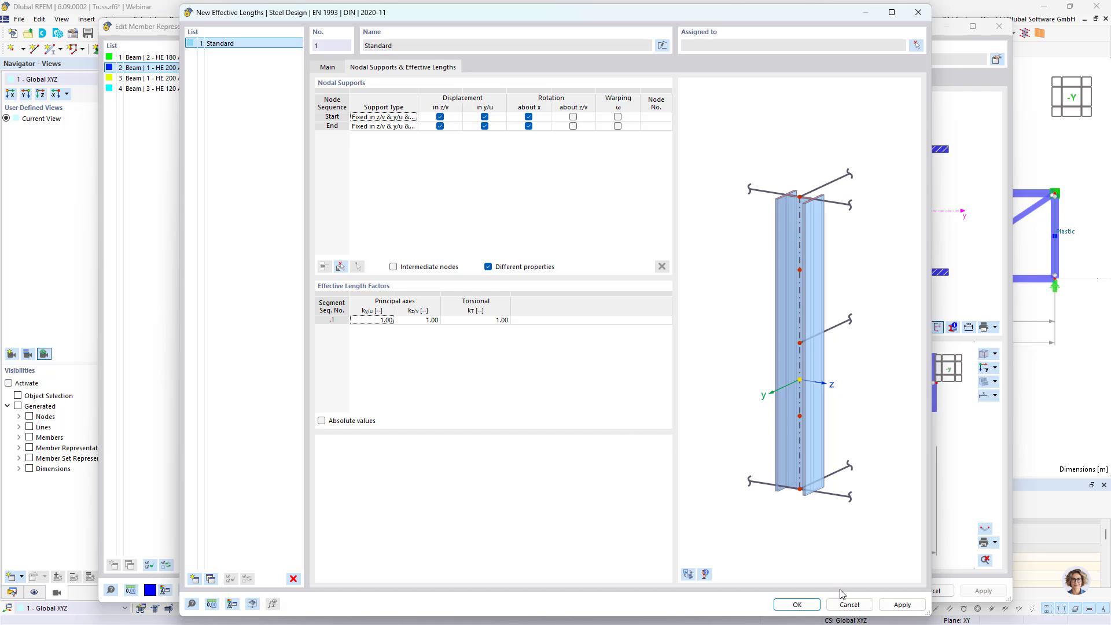
{"action": "left_click", "coordinate": [794, 605]}
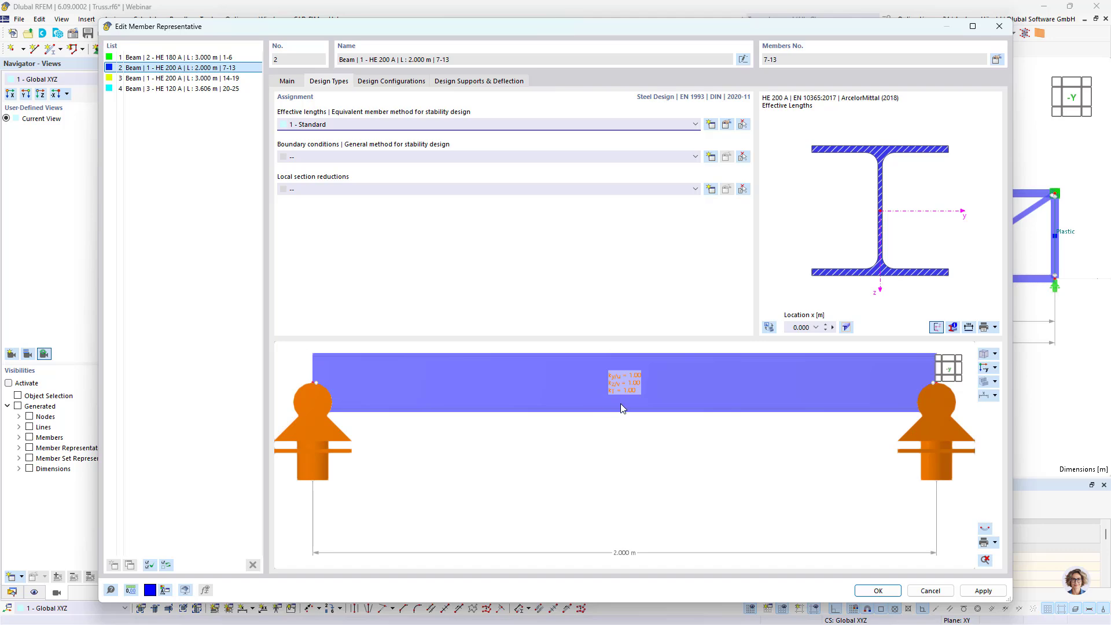
{"action": "left_click", "coordinate": [875, 590]}
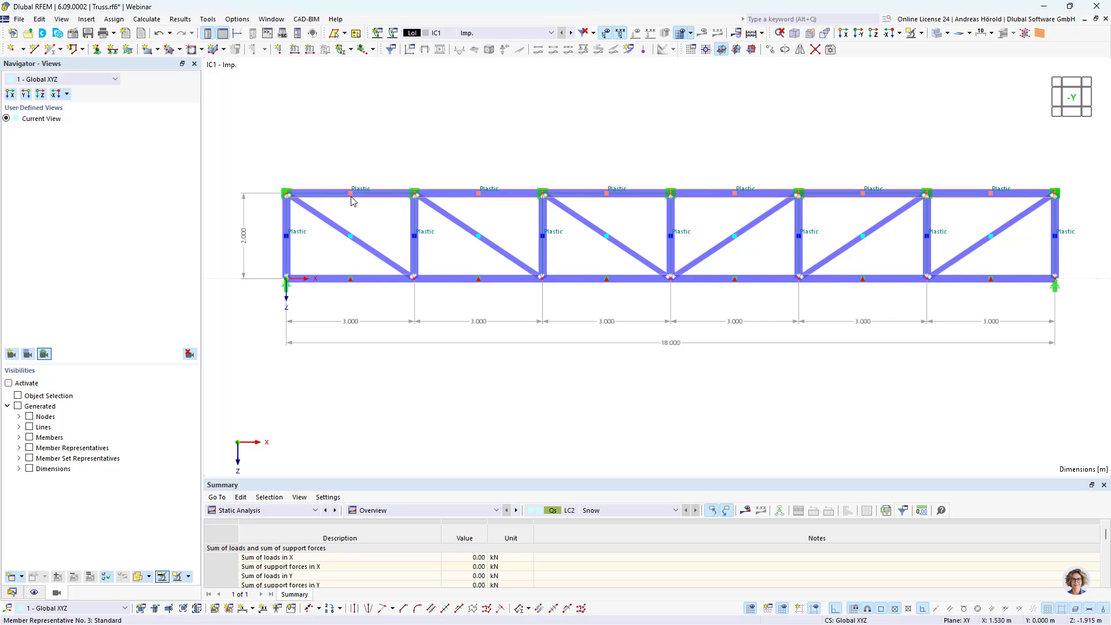
- Assign the existing effective lengths "1 - Standard" to the top chord's member representative (members 14-19)
{"action": "double_click", "coordinate": [353, 201]}
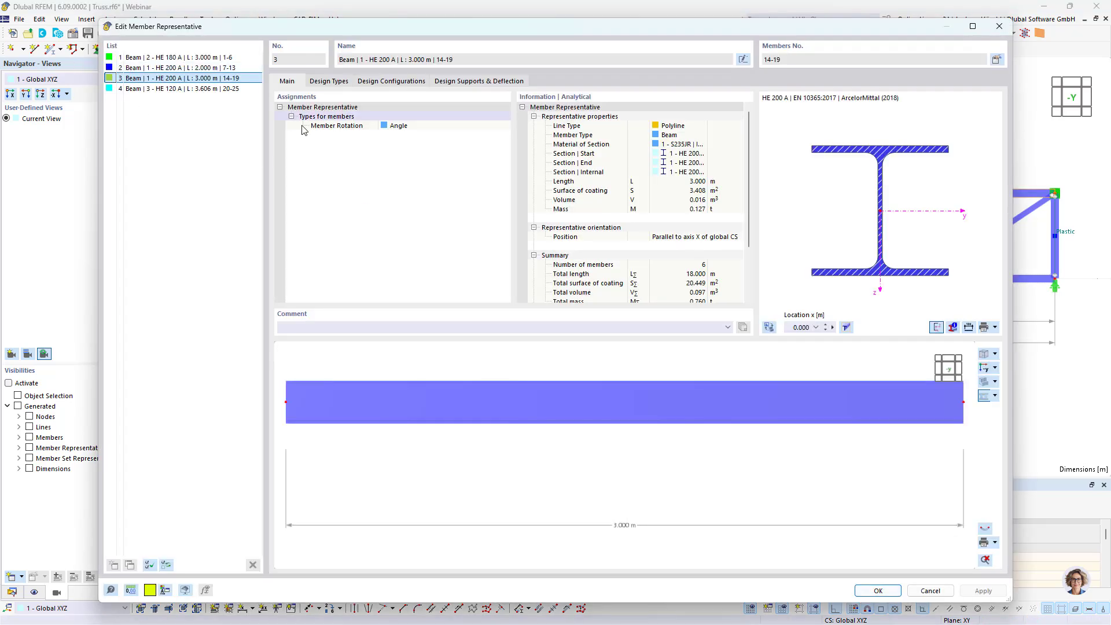
{"action": "left_click", "coordinate": [330, 81]}
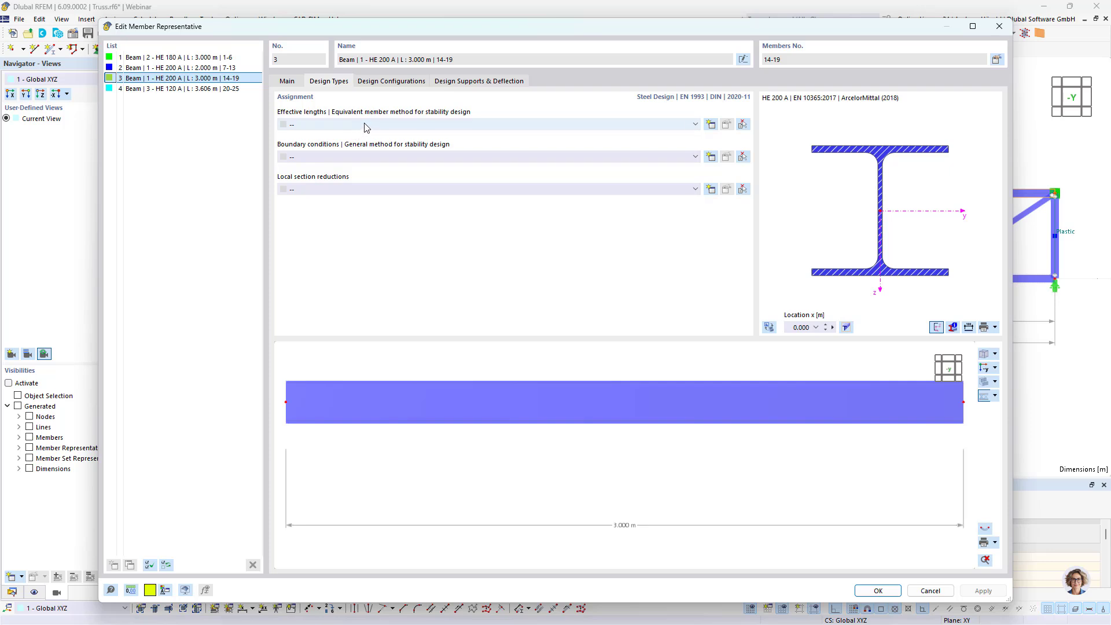
{"action": "left_click", "coordinate": [365, 125]}
{"action": "left_click", "coordinate": [358, 142]}
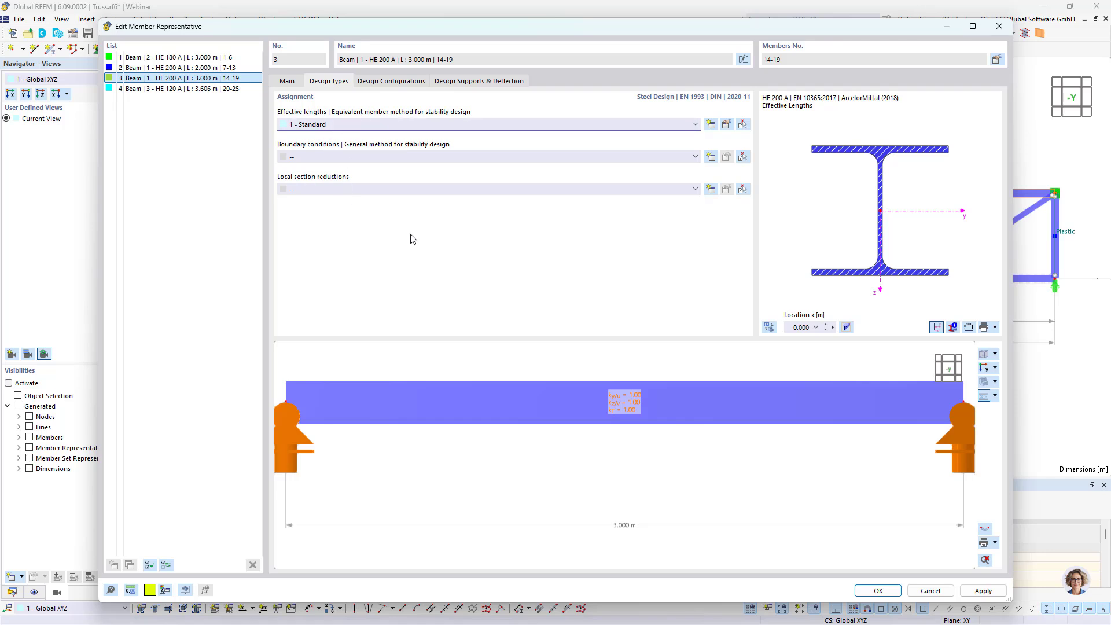
{"action": "left_click", "coordinate": [880, 590]}
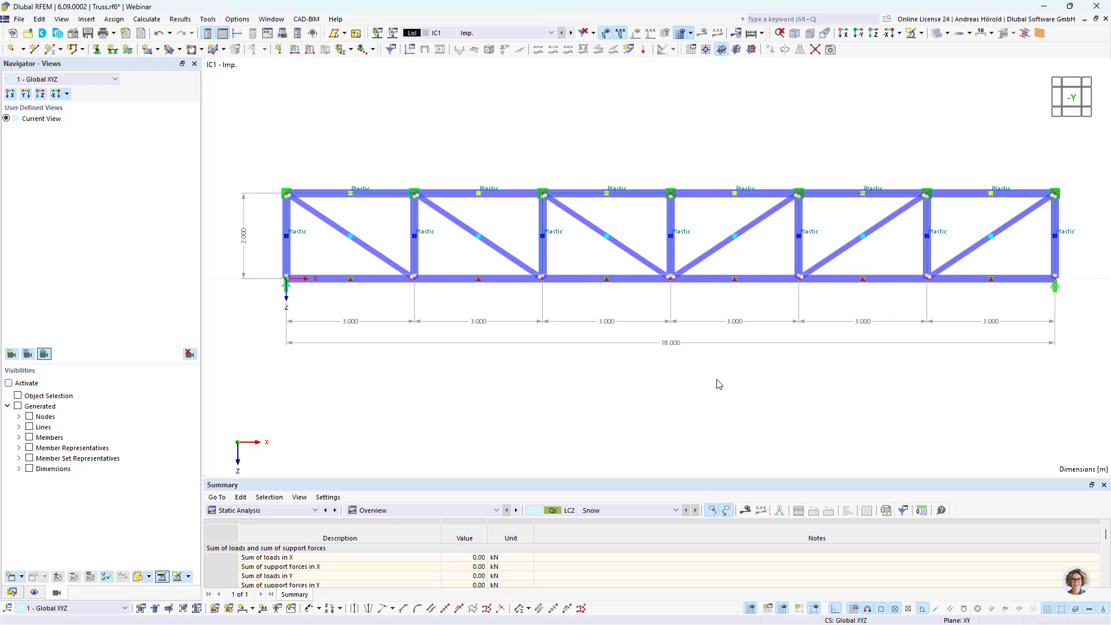
- Activate the design properties for the bottom chord member set 1-6 and check its deflection analysis segments
{"action": "middle_click_drag", "start_coordinate": [716, 379], "coordinate": [673, 412], "text": "ctrl"}
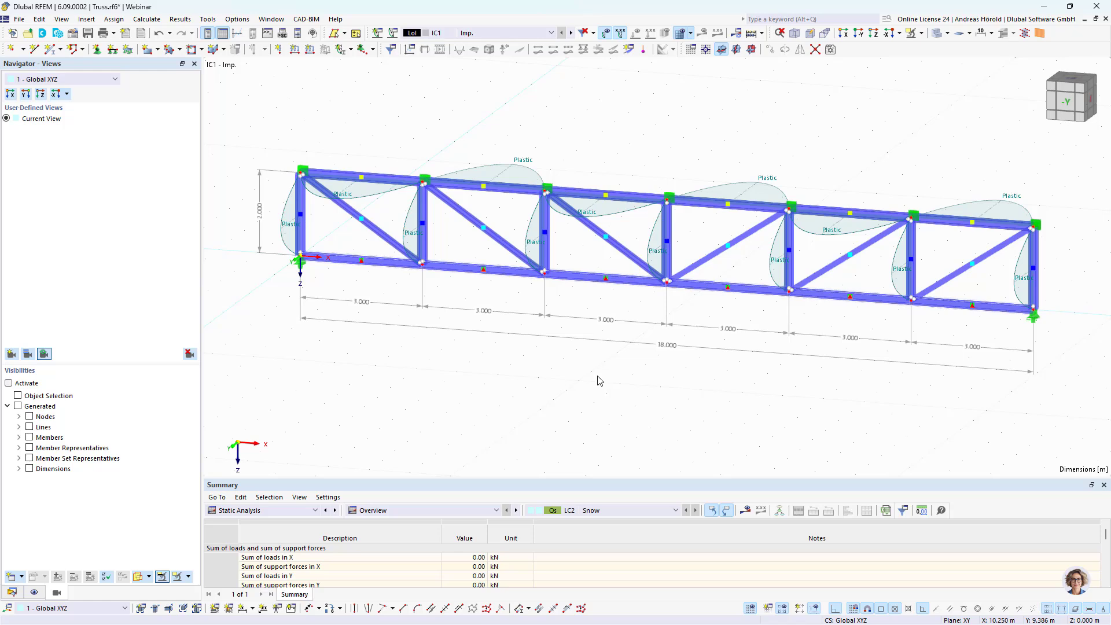
{"action": "scroll", "coordinate": [596, 330], "scroll_direction": "up", "scroll_amount": 5}
{"action": "middle_click_drag", "start_coordinate": [598, 292], "coordinate": [590, 384]}
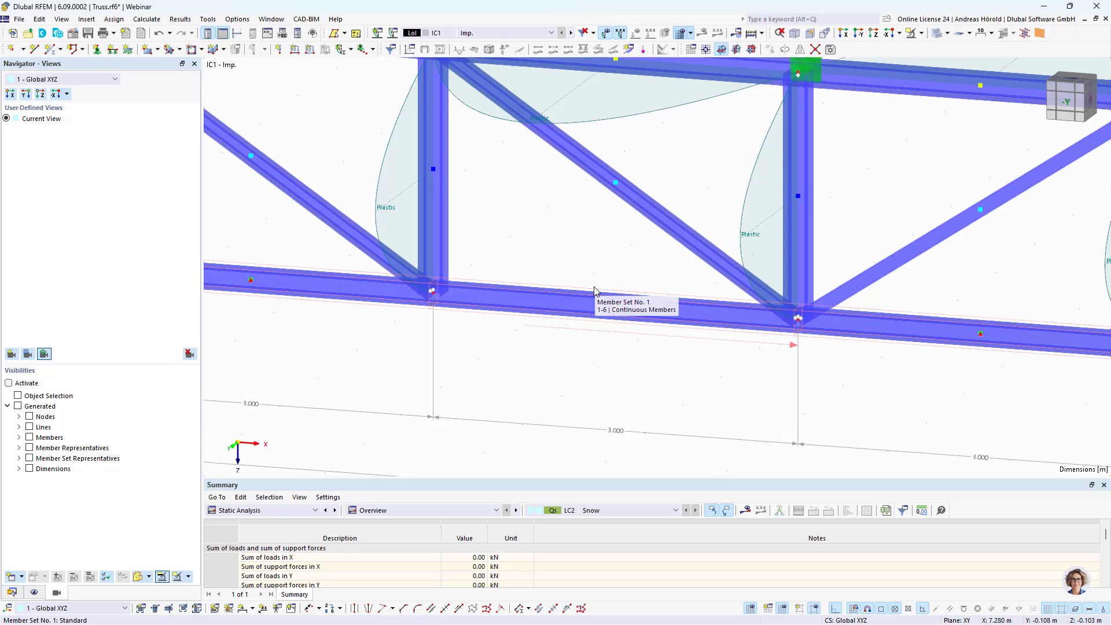
{"action": "double_click", "coordinate": [594, 290]}
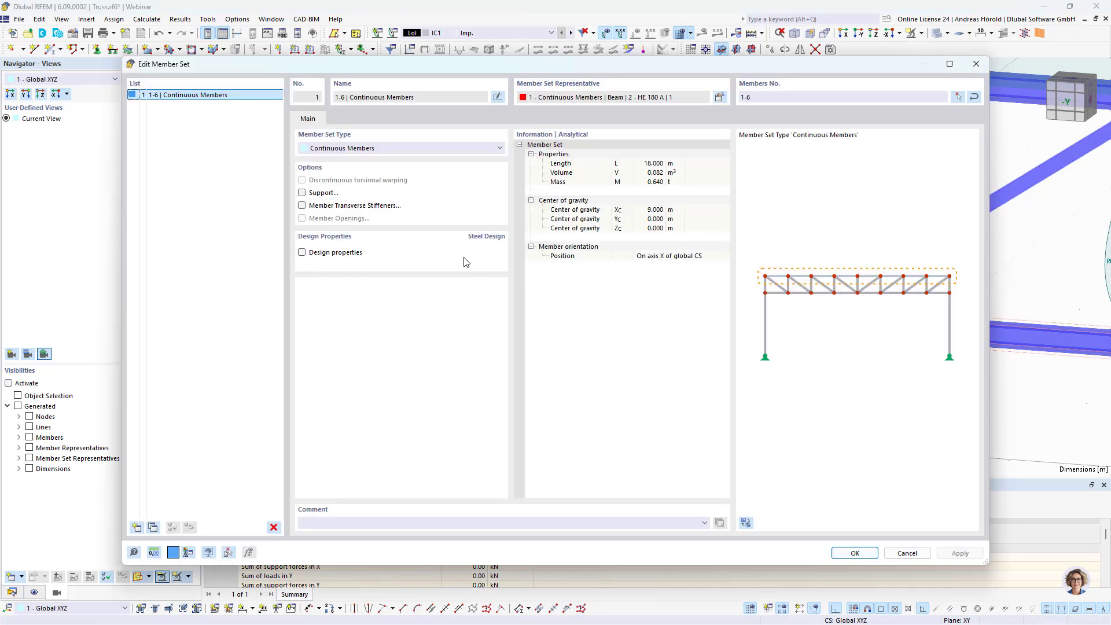
{"action": "left_click", "coordinate": [302, 253]}
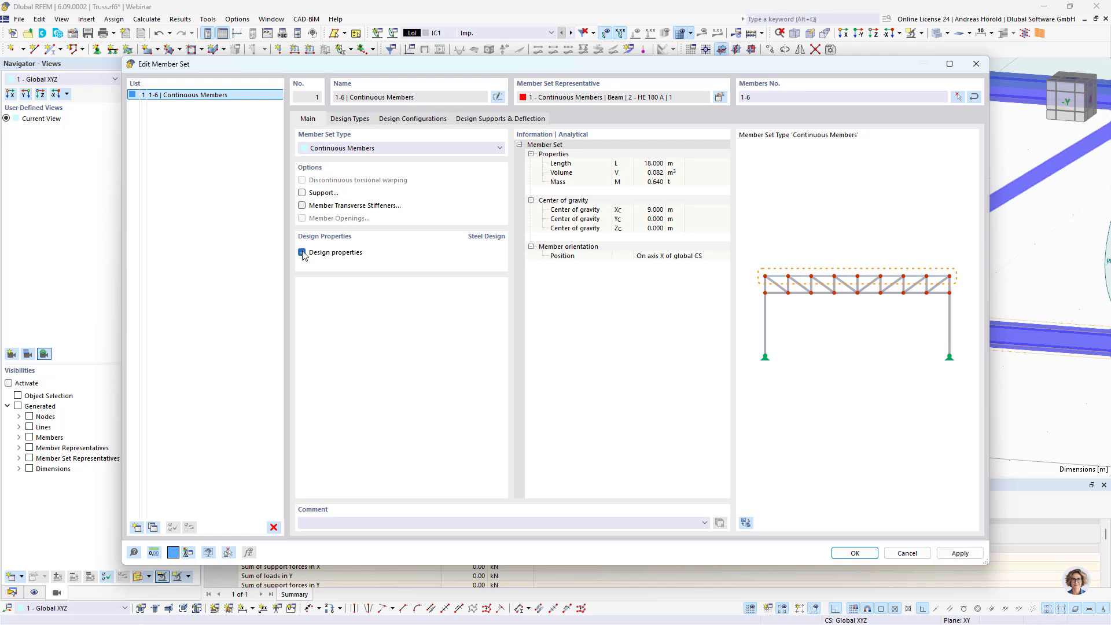
{"action": "left_click", "coordinate": [509, 119]}
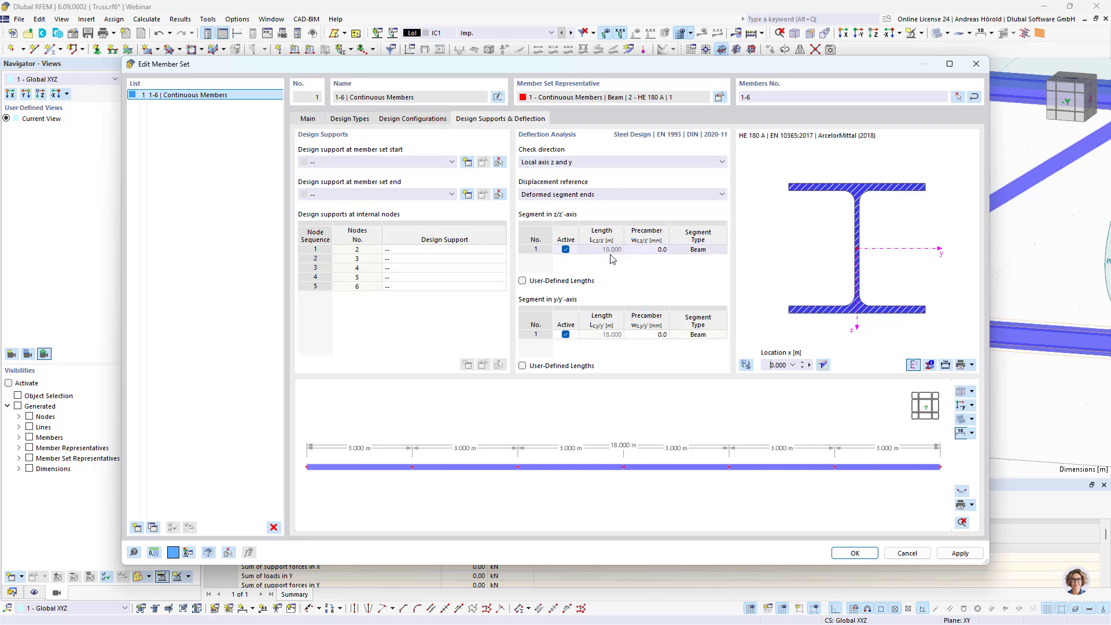
{"action": "left_click", "coordinate": [854, 553]}
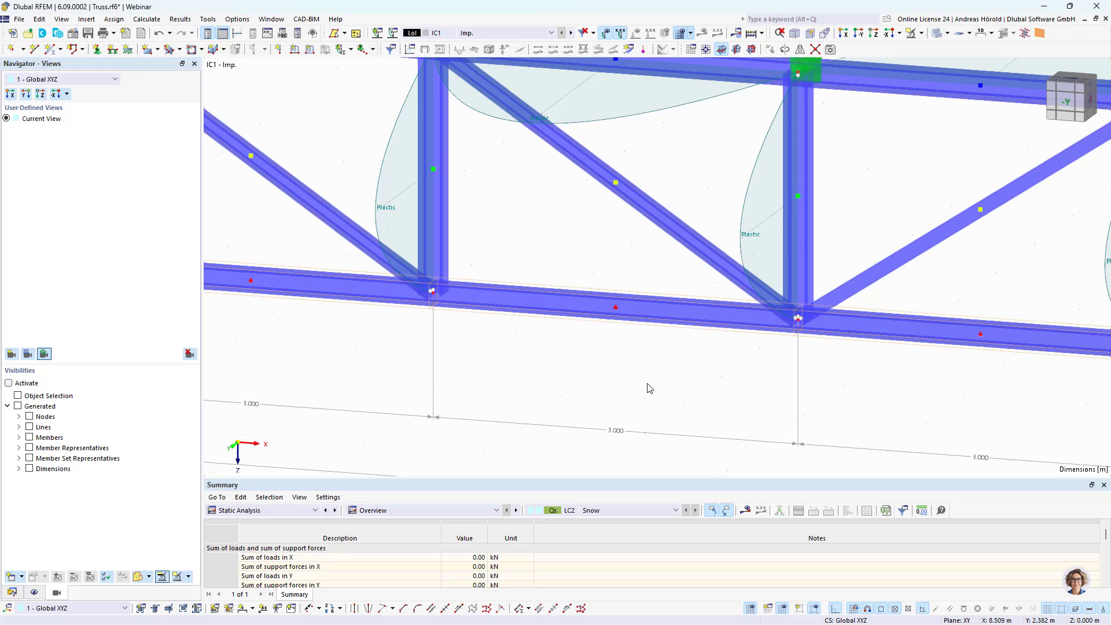
- Open the Steel Design input data and calculate the design checks on the truss members
{"action": "scroll", "coordinate": [649, 388], "scroll_direction": "down", "scroll_amount": 2}
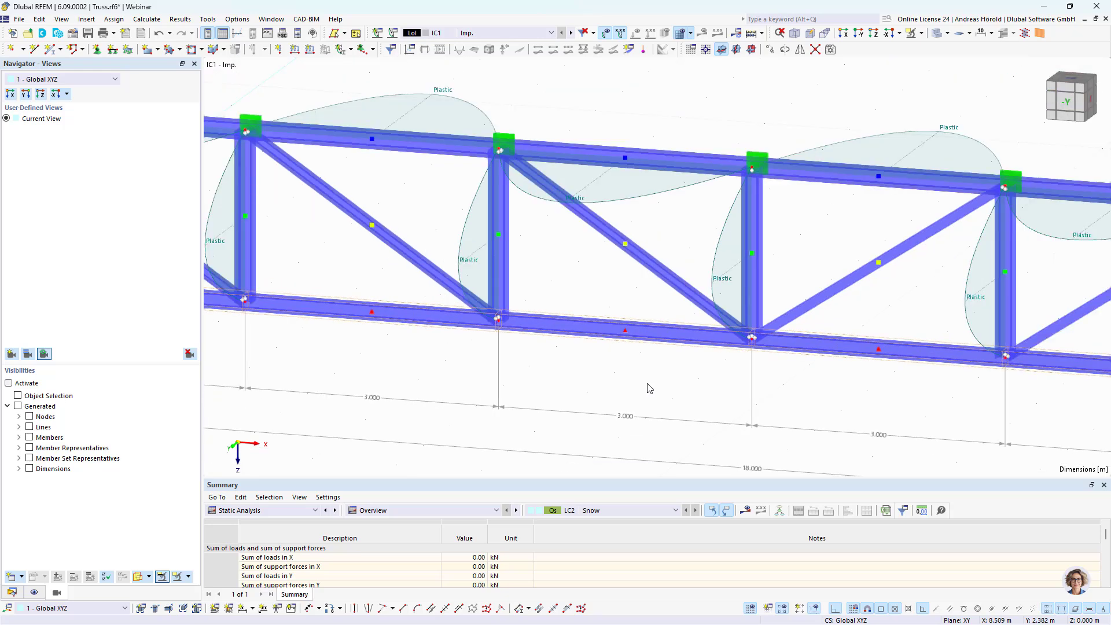
{"action": "left_click", "coordinate": [855, 33]}
{"action": "left_click", "coordinate": [283, 510]}
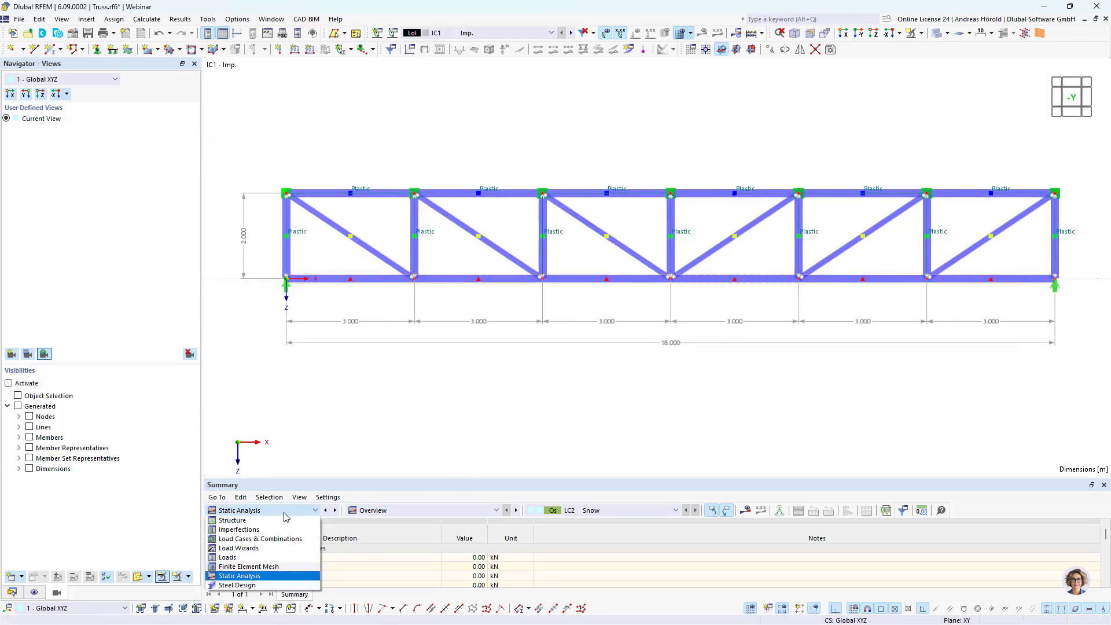
{"action": "left_click", "coordinate": [257, 585]}
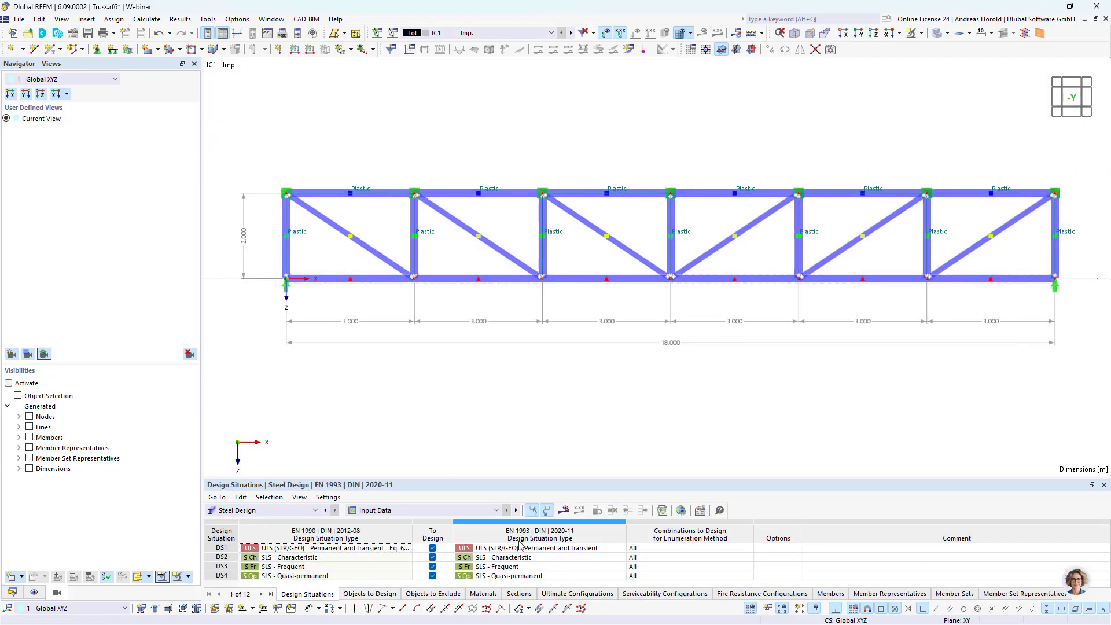
{"action": "left_click", "coordinate": [563, 510]}
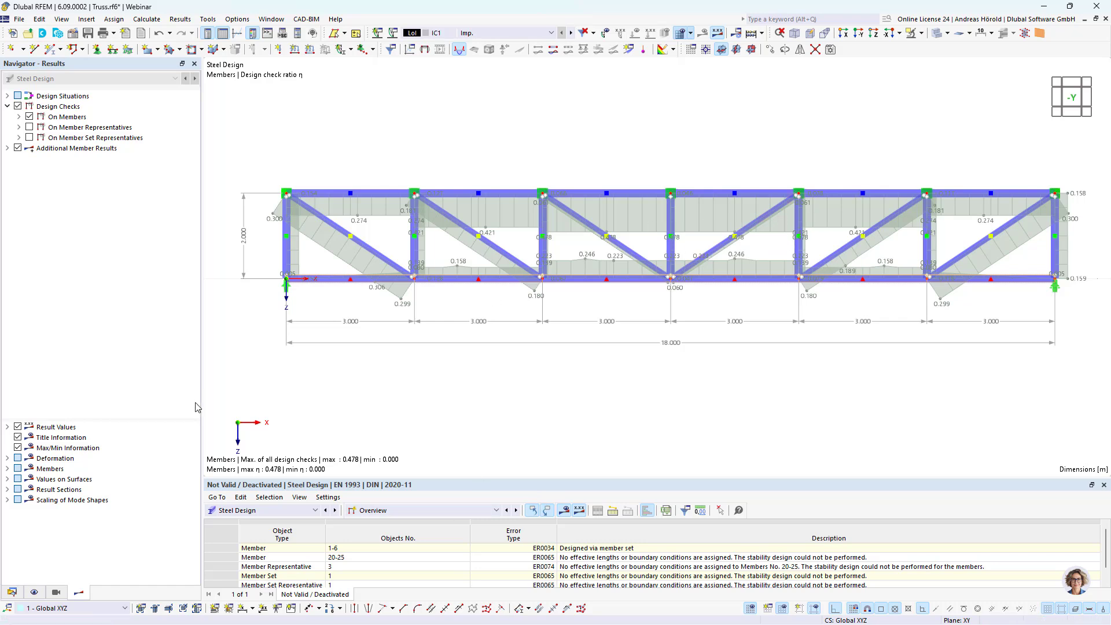
- In Load Cases & Combinations, assign combination wizard "2 - Load combinations | SA1 - Geometrically linear" to design situation DS2 SLS - Characteristic
{"action": "left_click", "coordinate": [12, 592]}
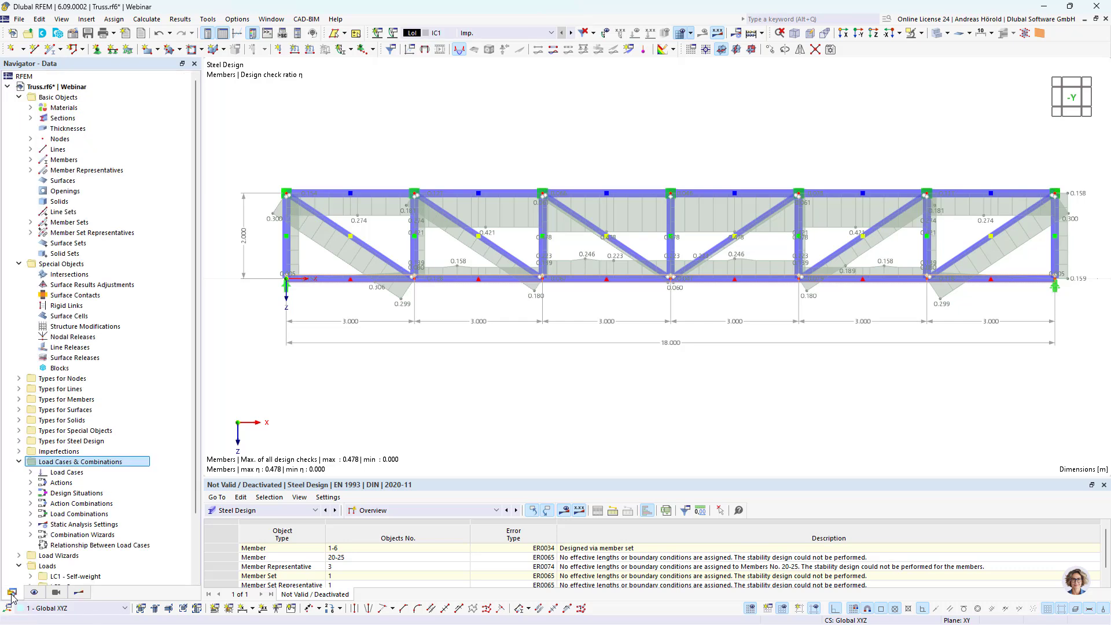
{"action": "left_click", "coordinate": [67, 463]}
{"action": "right_click", "coordinate": [72, 466]}
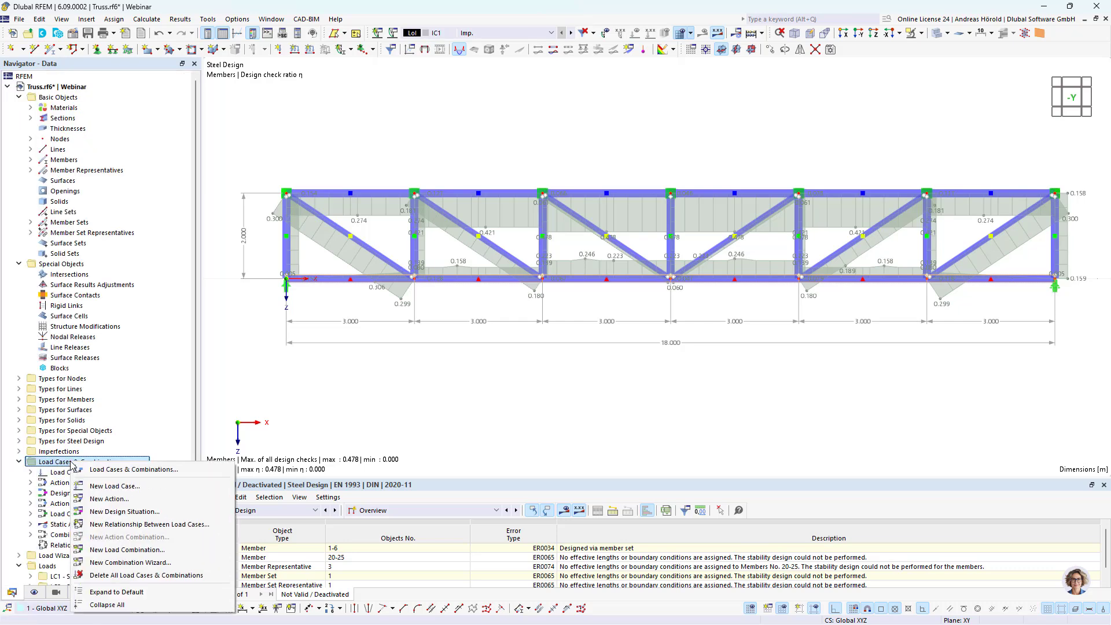
{"action": "left_click", "coordinate": [127, 472]}
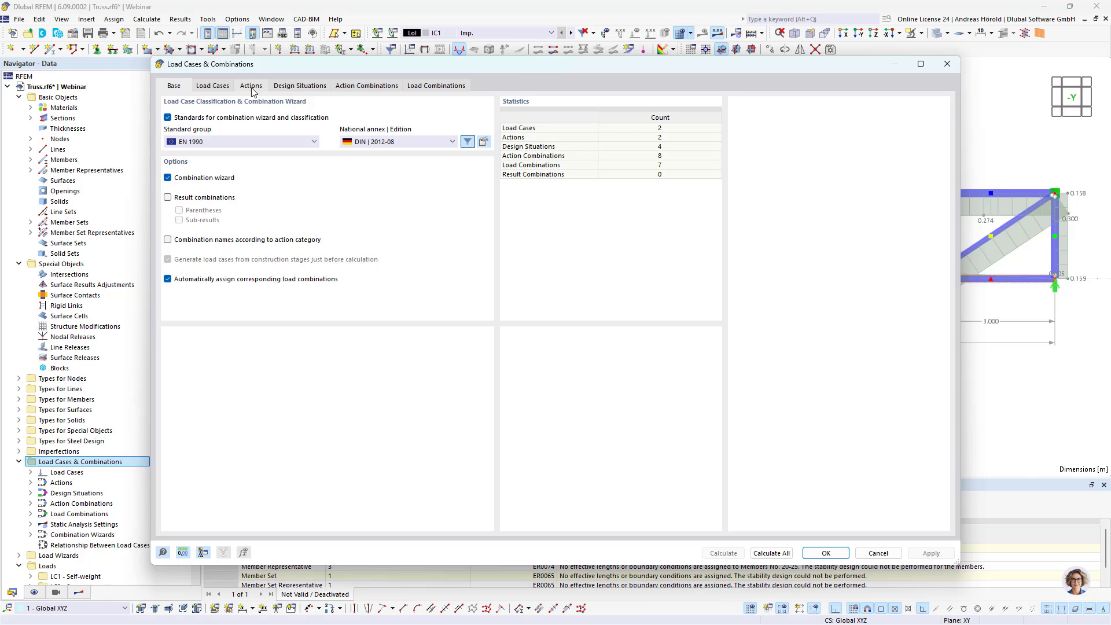
{"action": "left_click", "coordinate": [299, 87]}
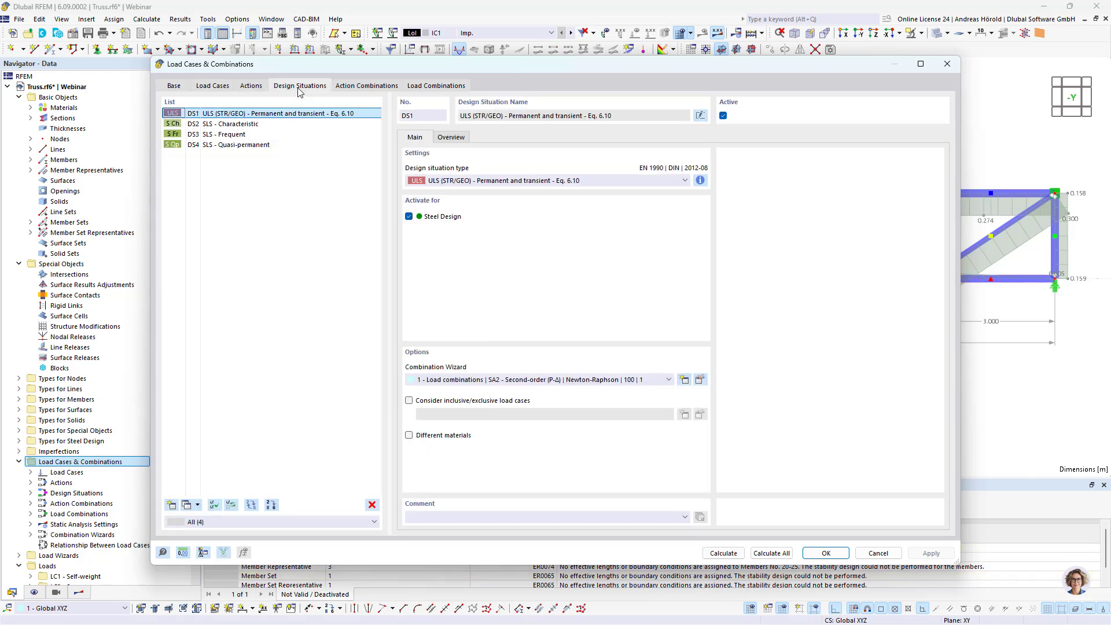
{"action": "left_click", "coordinate": [252, 125]}
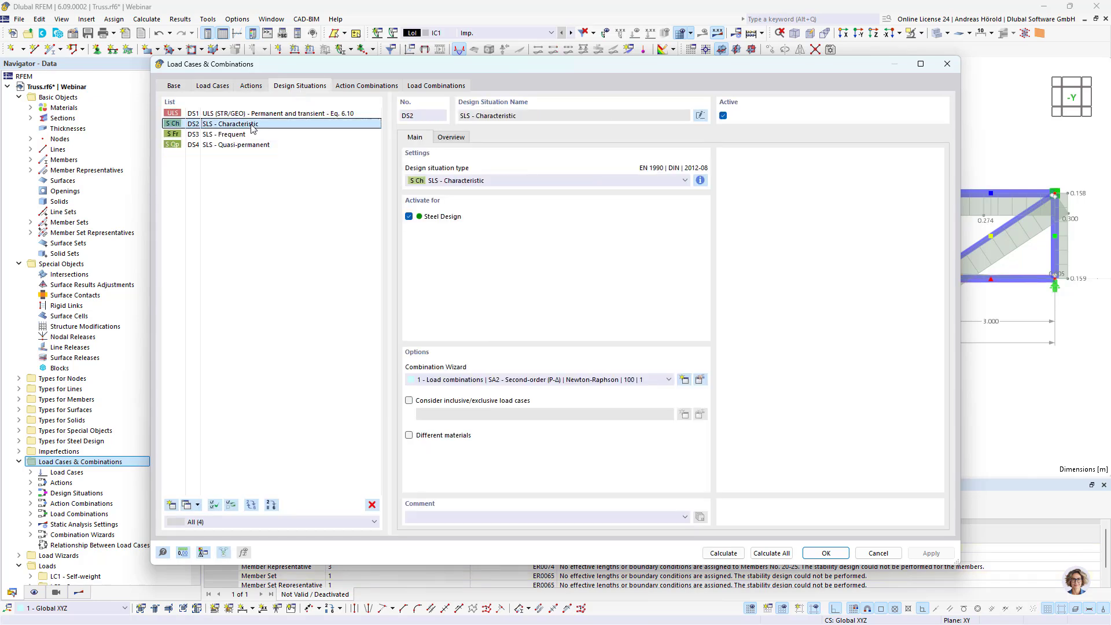
{"action": "left_click", "coordinate": [234, 114]}
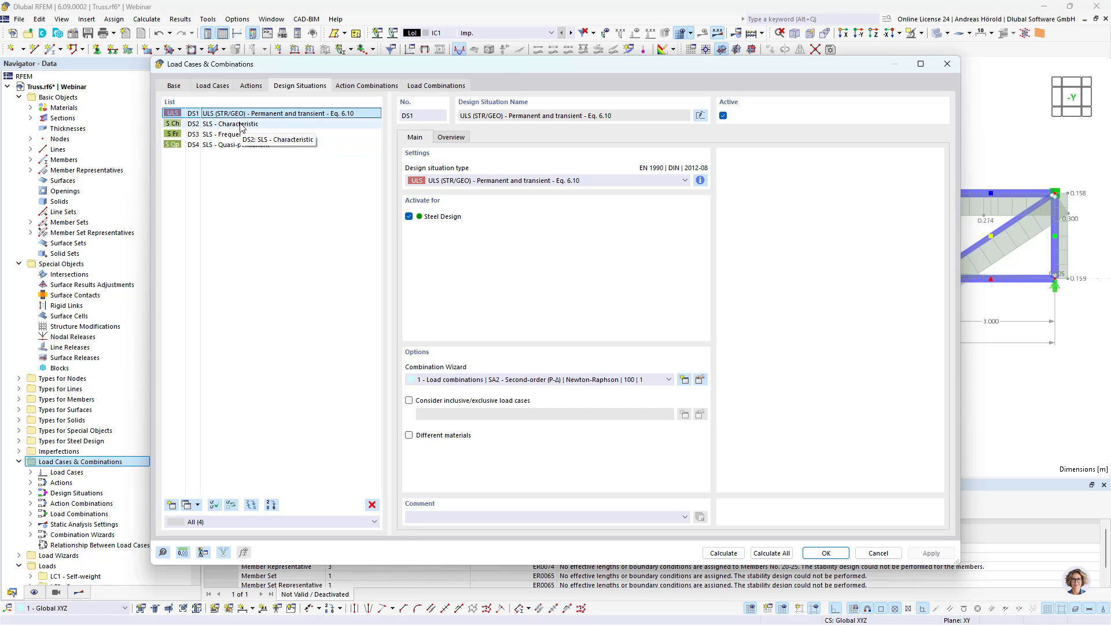
{"action": "left_click", "coordinate": [242, 125]}
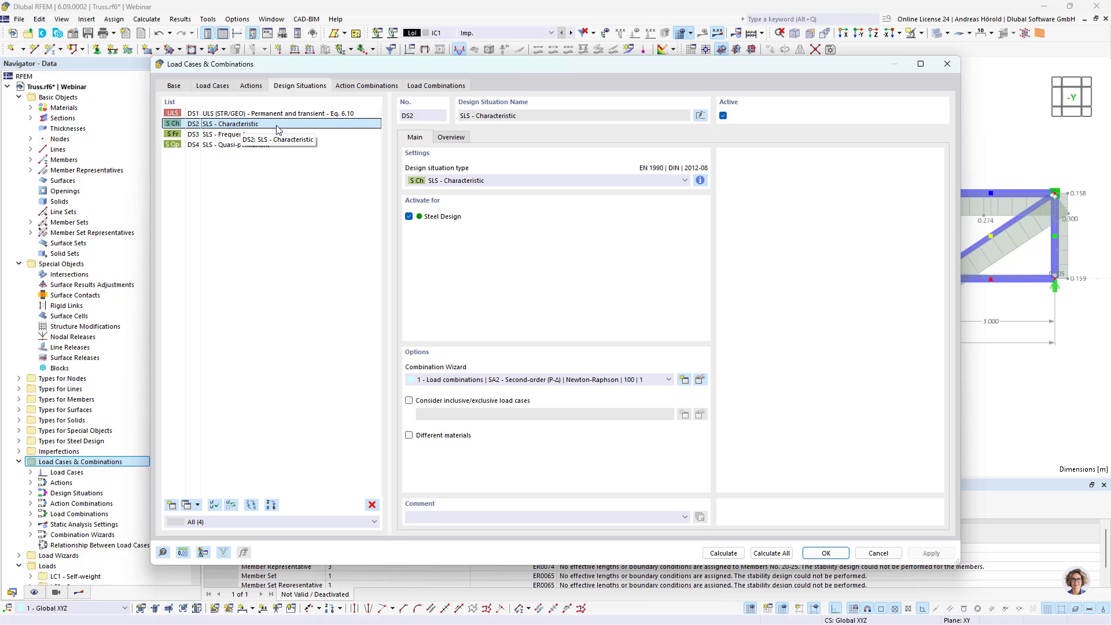
{"action": "left_click", "coordinate": [514, 379]}
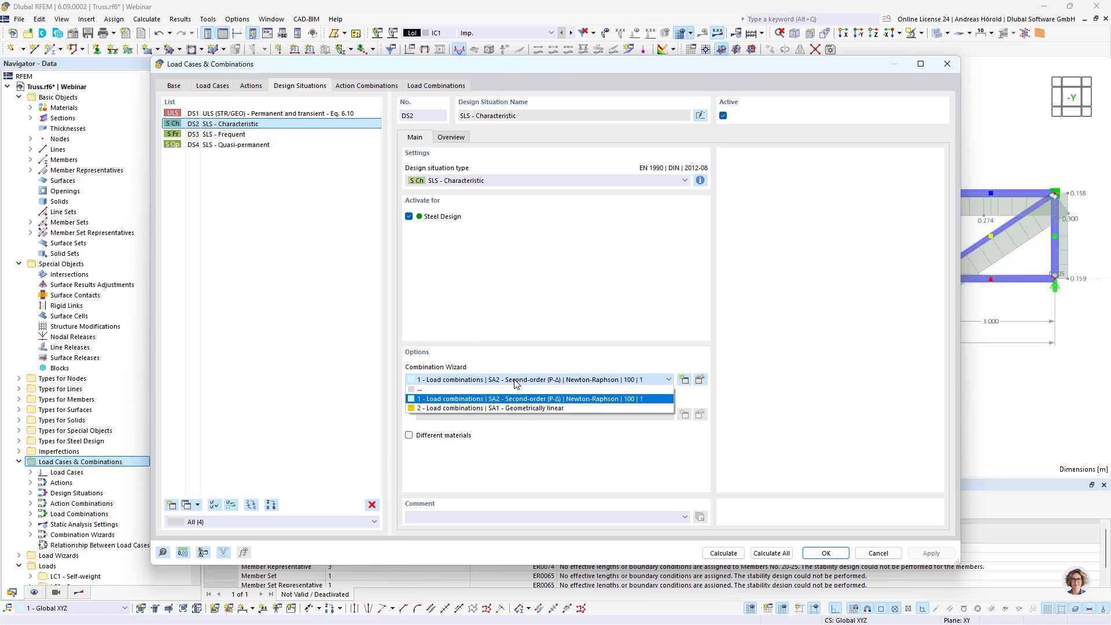
{"action": "left_click", "coordinate": [551, 408]}
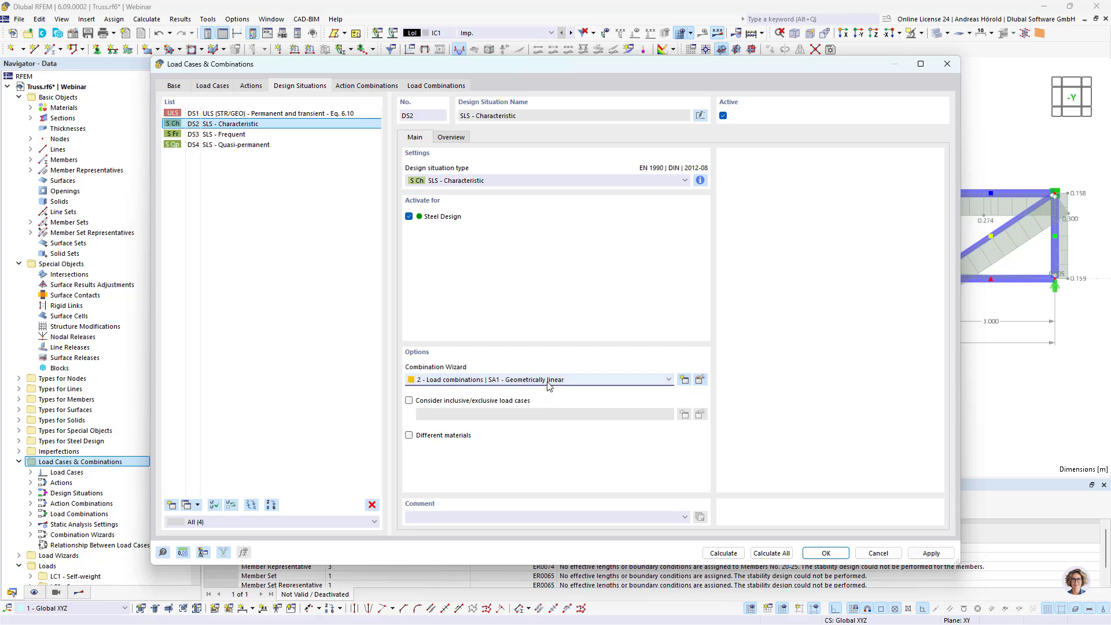
- Delete the design situations DS3 SLS - Frequent and DS4 SLS - Quasi-permanent
{"action": "left_click", "coordinate": [234, 134]}
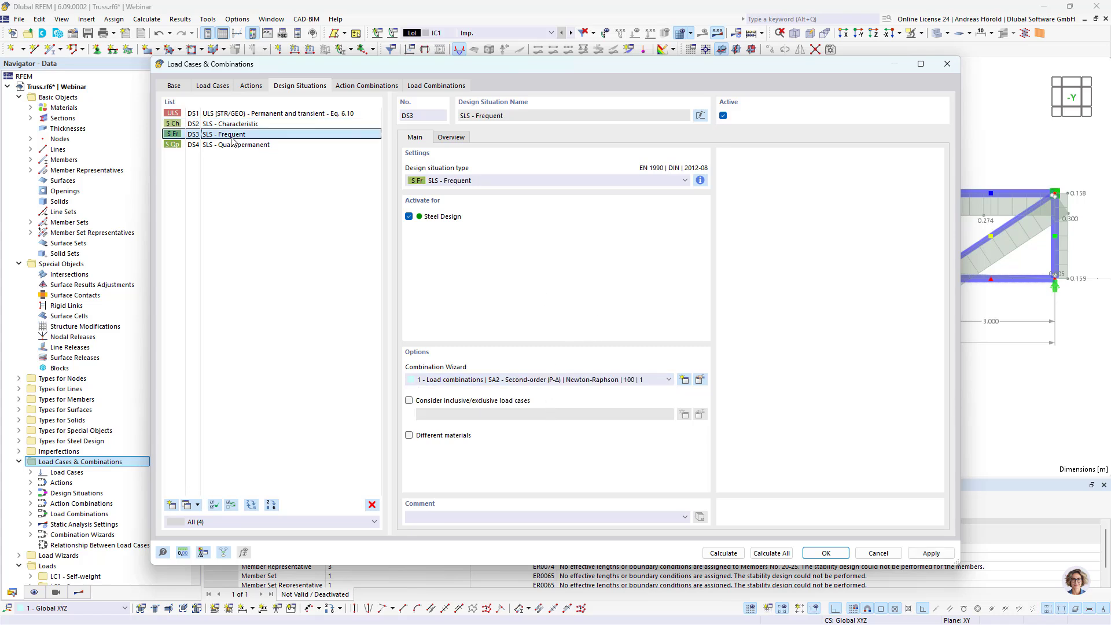
{"action": "left_click", "coordinate": [239, 145], "text": "shift"}
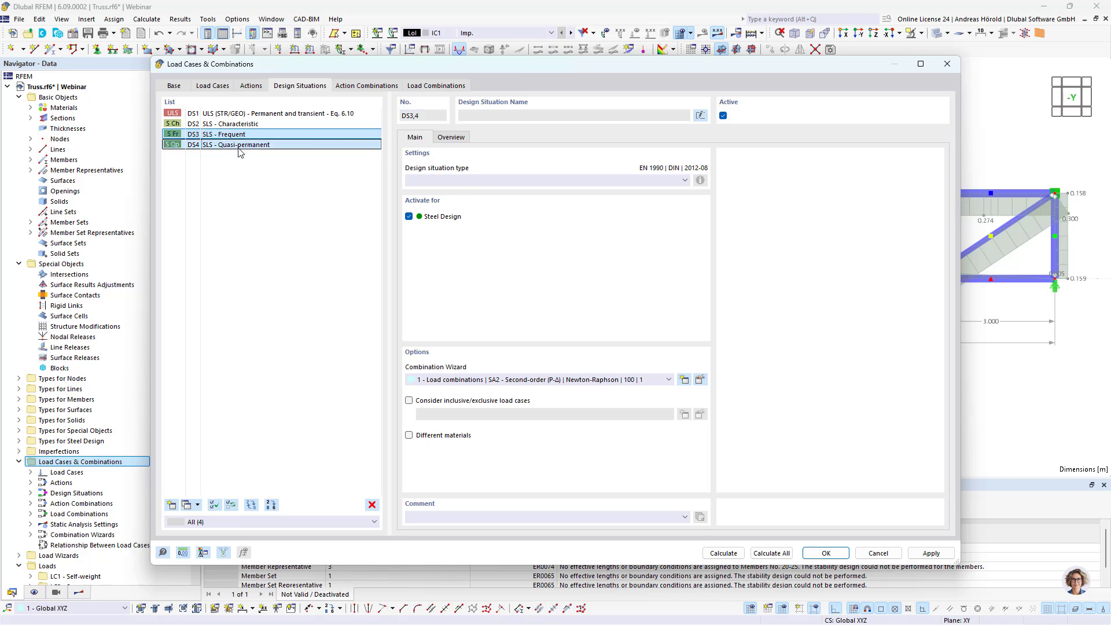
{"action": "left_click", "coordinate": [372, 505]}
{"action": "left_click", "coordinate": [565, 359]}
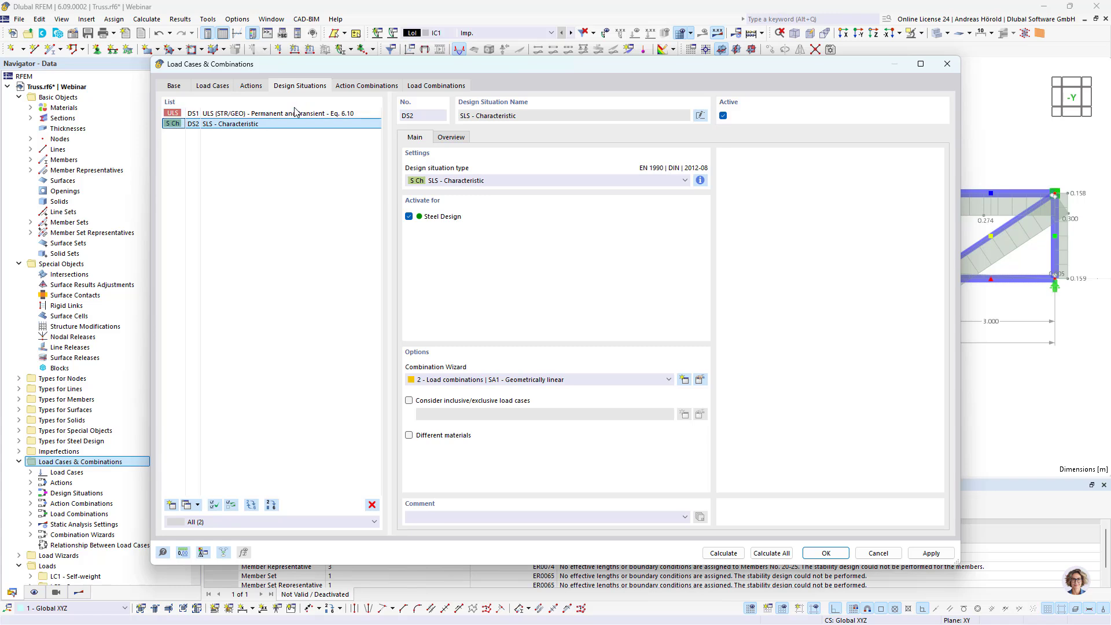
- Check the load combinations generated for design situations DS1 and DS2, including their analysis settings and imperfection, and calculate everything
{"action": "left_click", "coordinate": [457, 139]}
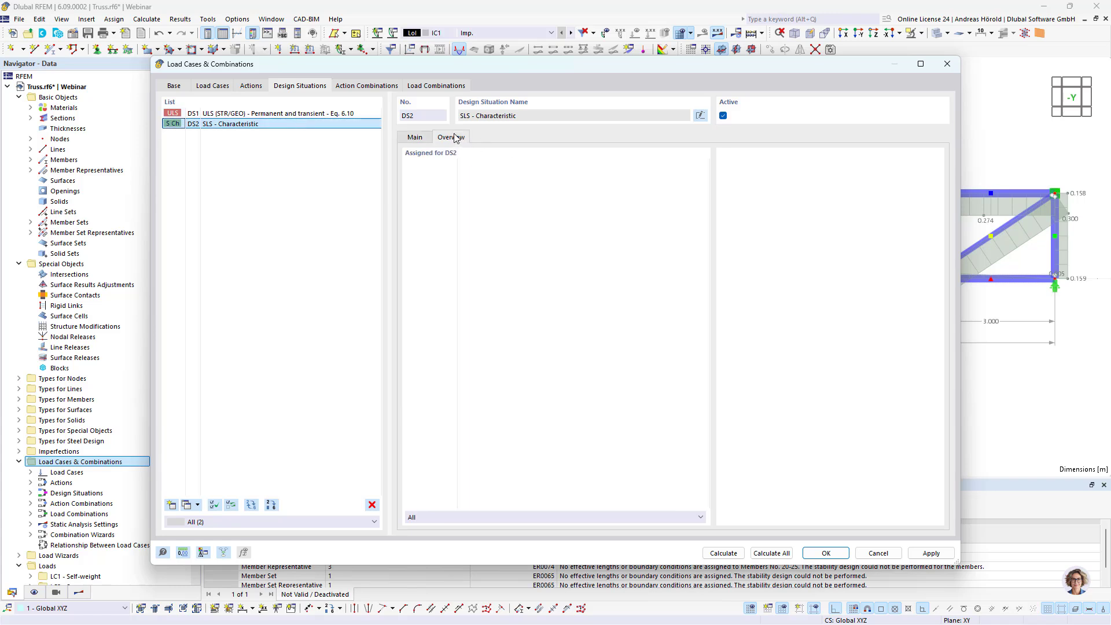
{"action": "left_click", "coordinate": [288, 114]}
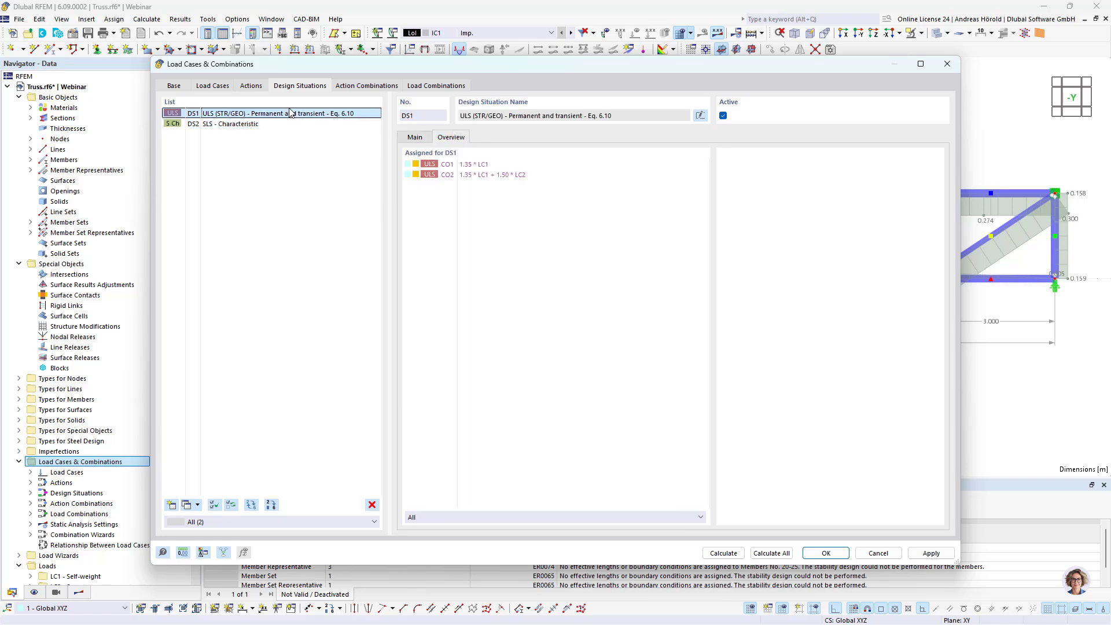
{"action": "left_click", "coordinate": [435, 87]}
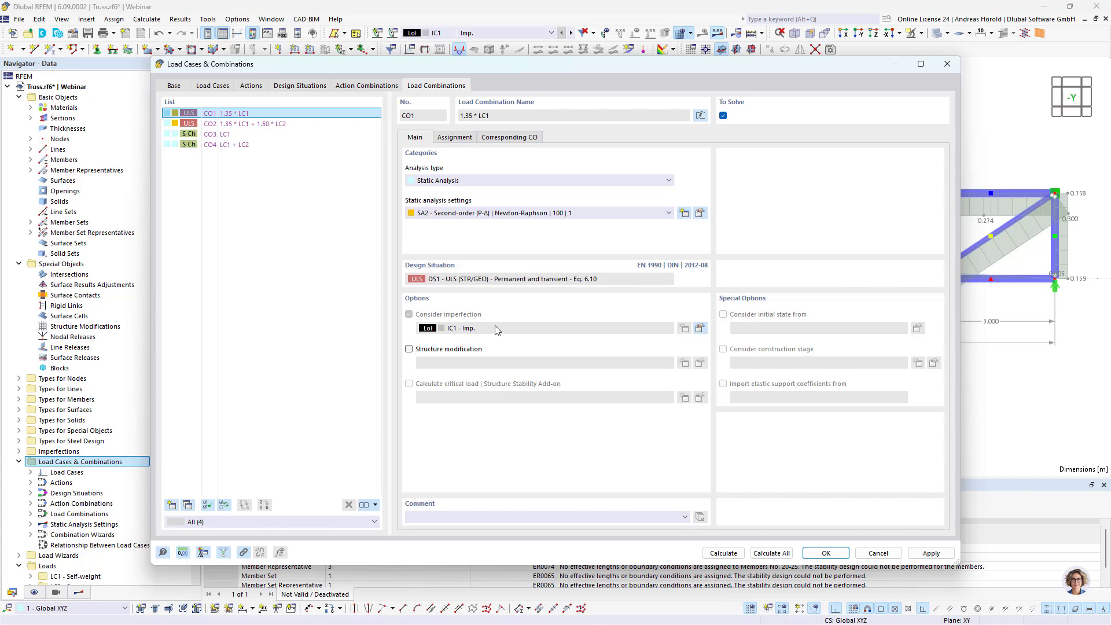
{"action": "left_click", "coordinate": [261, 125]}
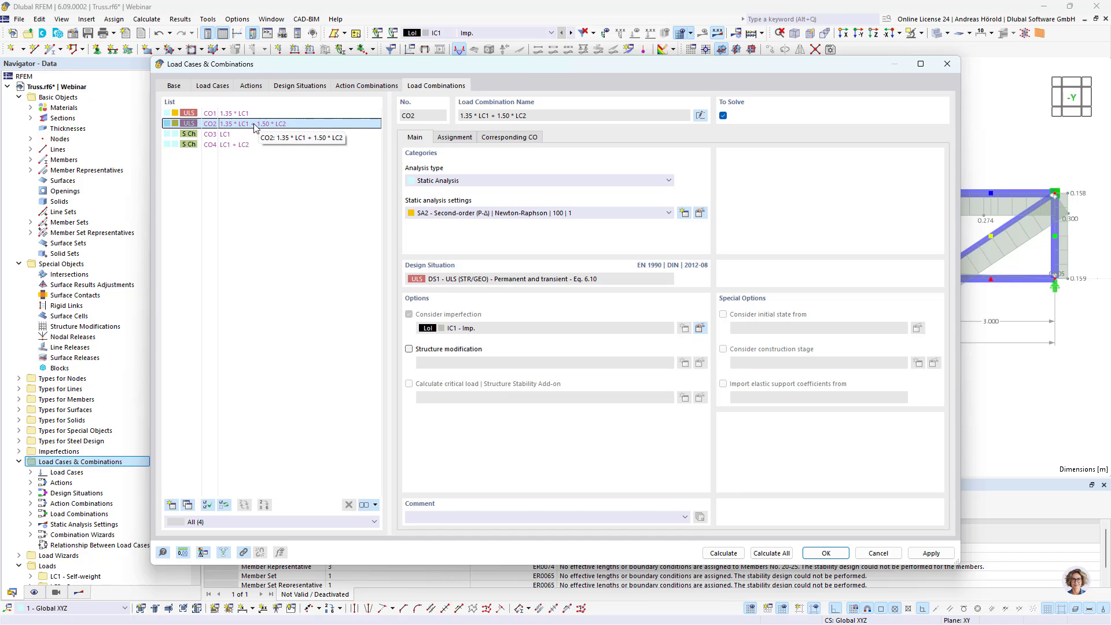
{"action": "left_click", "coordinate": [294, 88]}
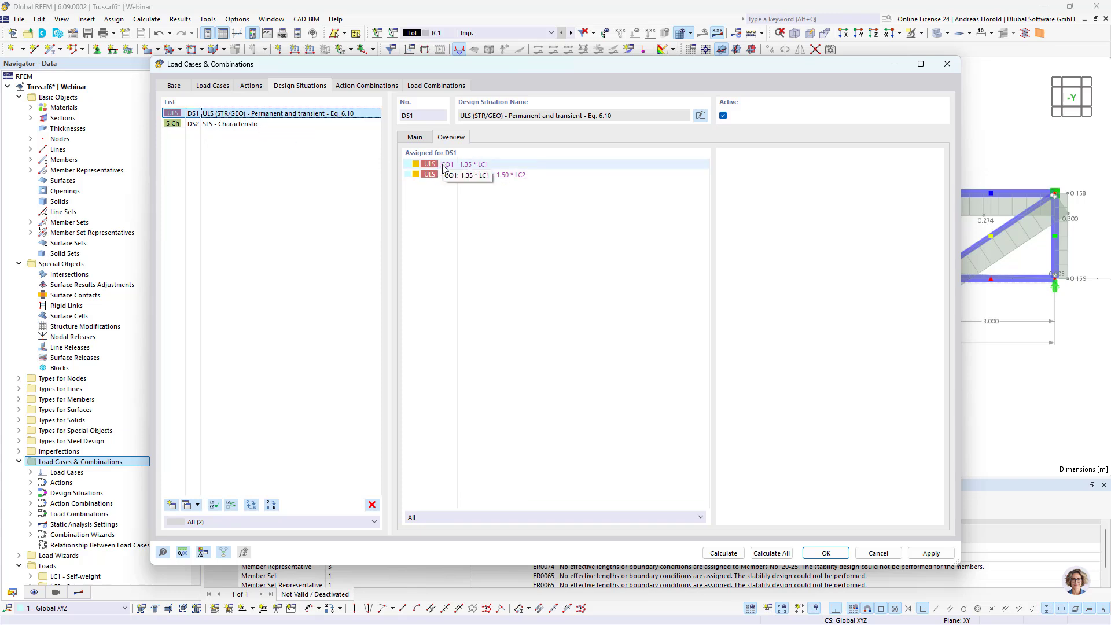
{"action": "left_click", "coordinate": [239, 126]}
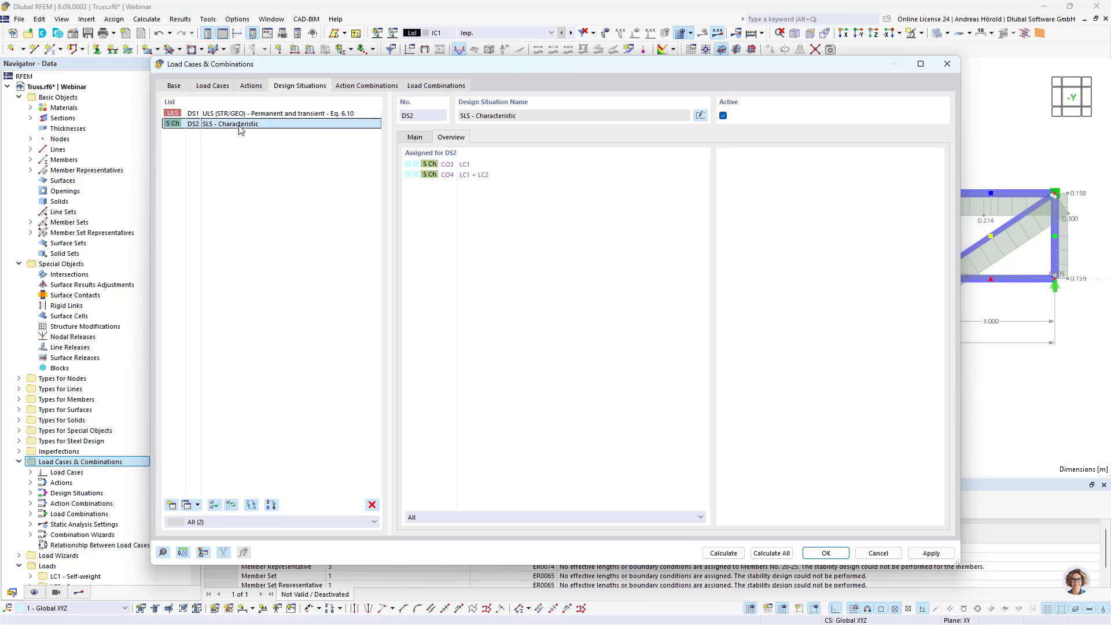
{"action": "left_click", "coordinate": [769, 554]}
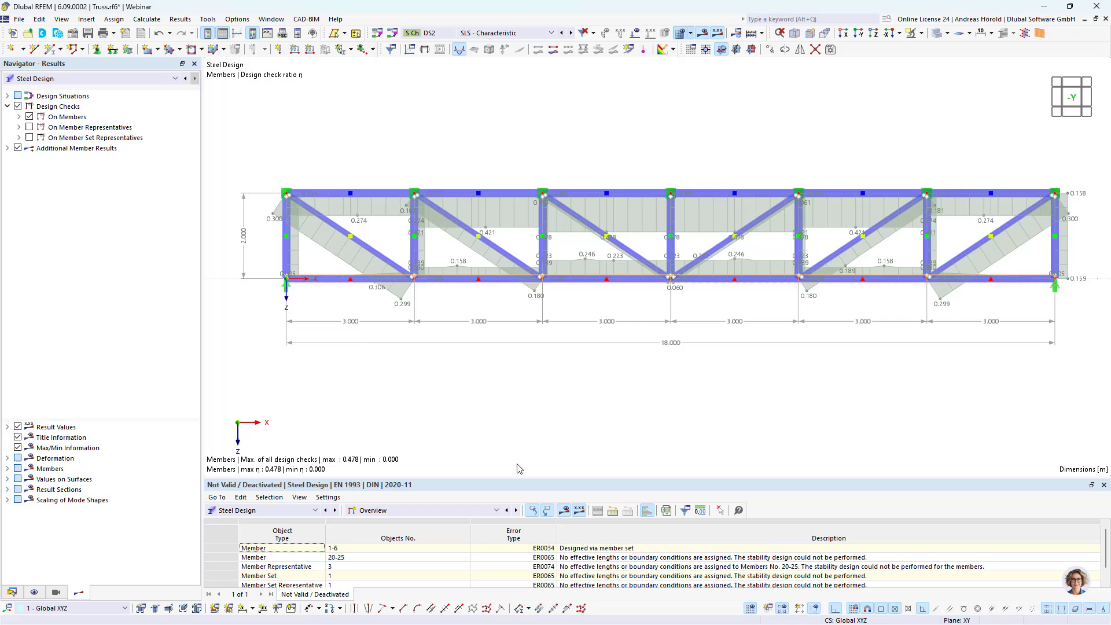
- Display the Steel Design ratios on members in an enlarged results table, listed by member
{"action": "left_click", "coordinate": [434, 510]}
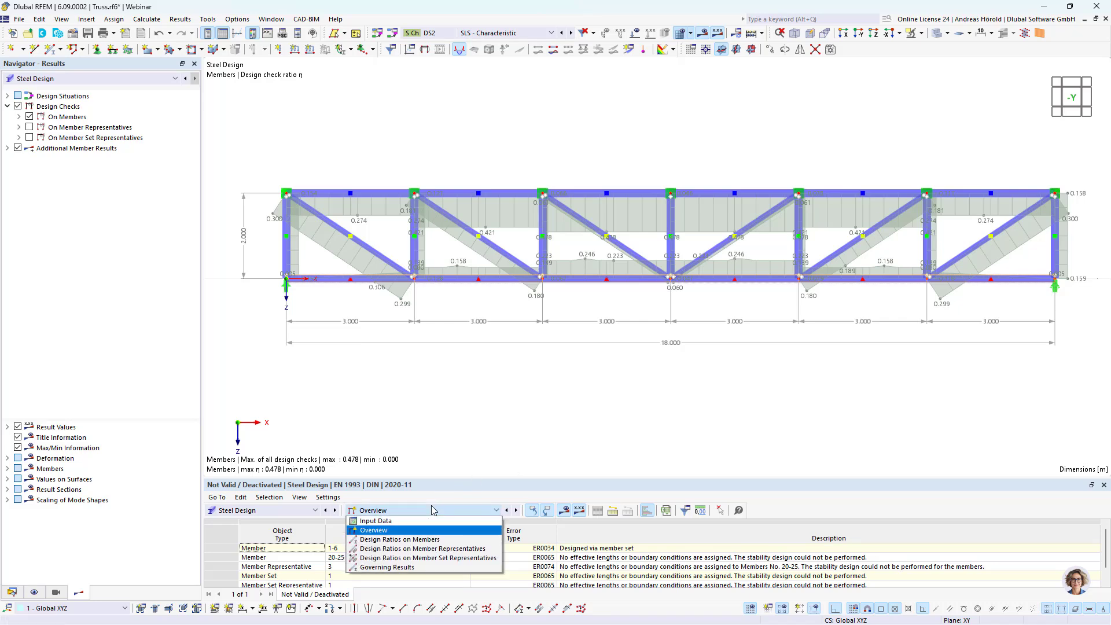
{"action": "left_click", "coordinate": [433, 540]}
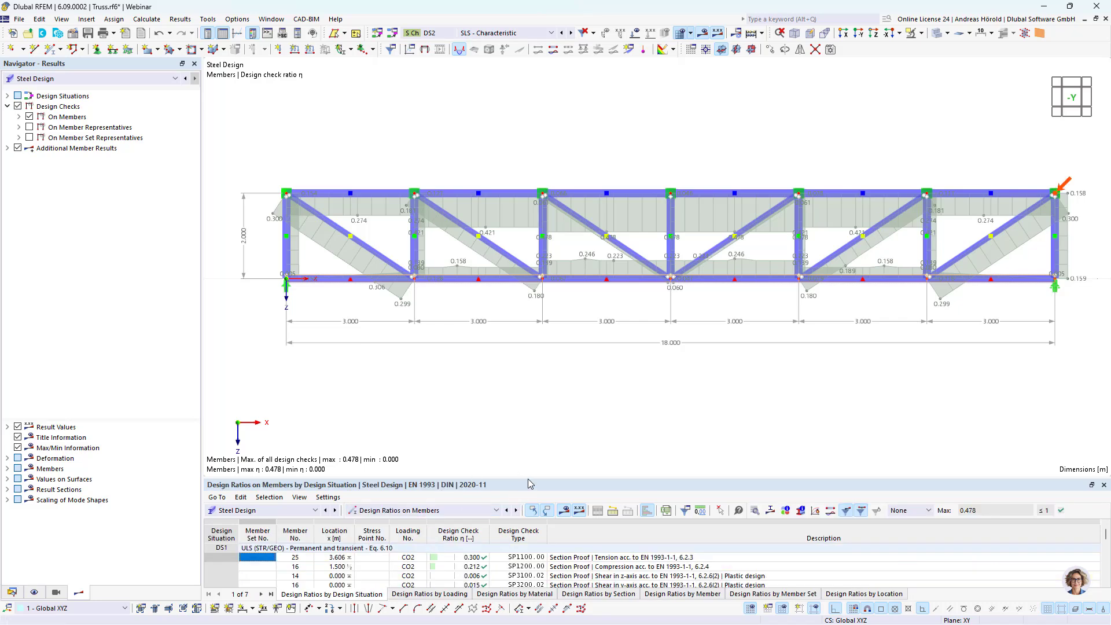
{"action": "left_click_drag", "start_coordinate": [527, 477], "coordinate": [535, 312]}
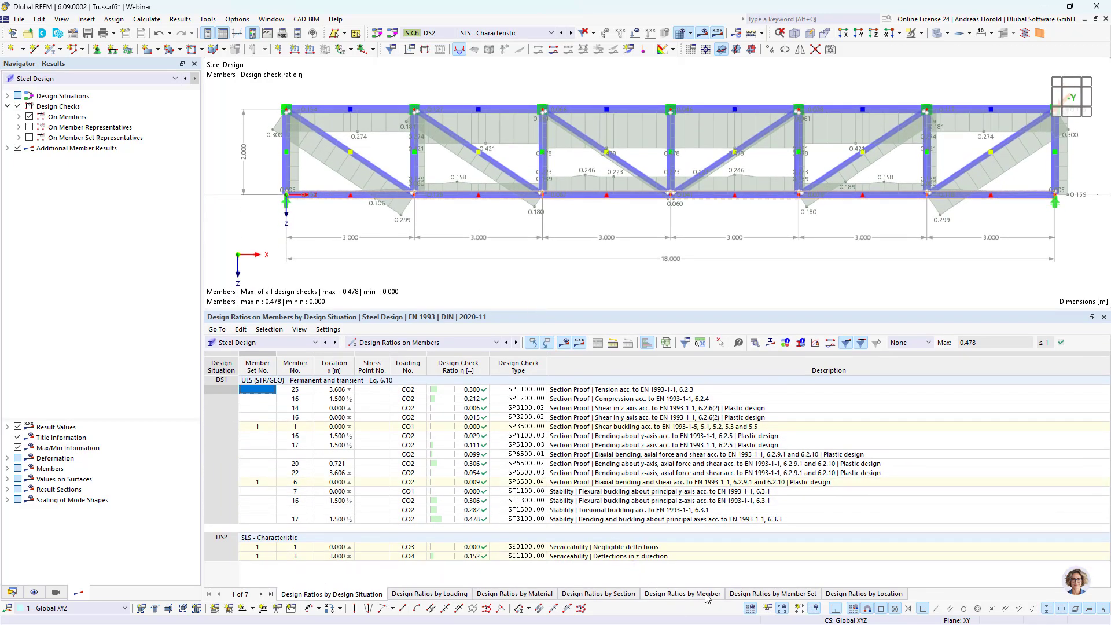
{"action": "left_click", "coordinate": [687, 595]}
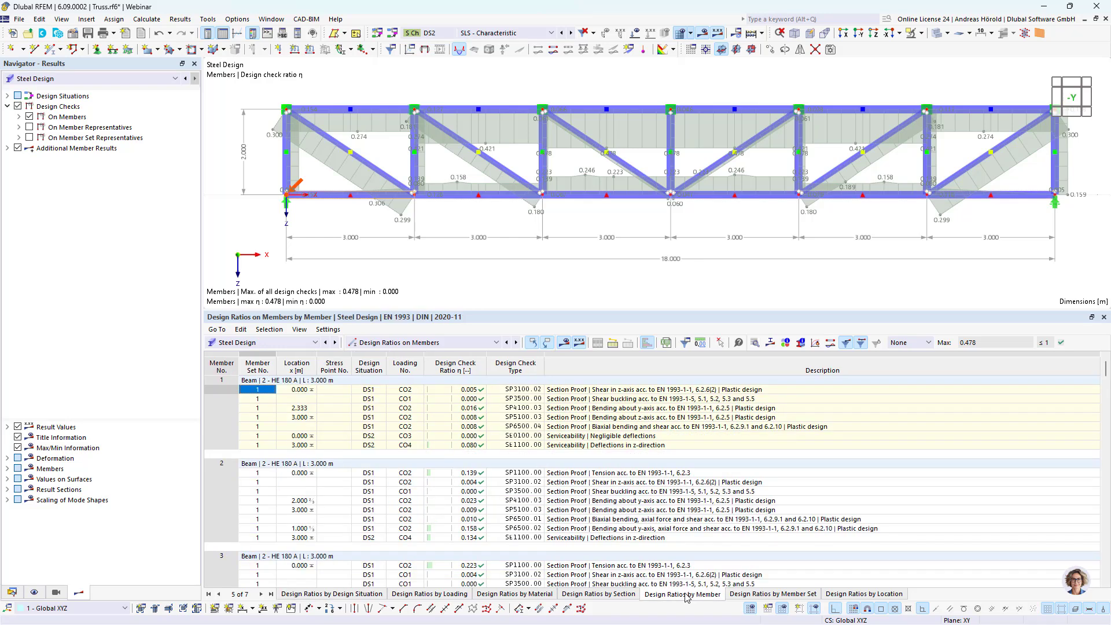
- List the design ratios by section and examine the checks for HE 200 A, HE 180 A and HE 120 A
{"action": "left_click", "coordinate": [602, 593]}
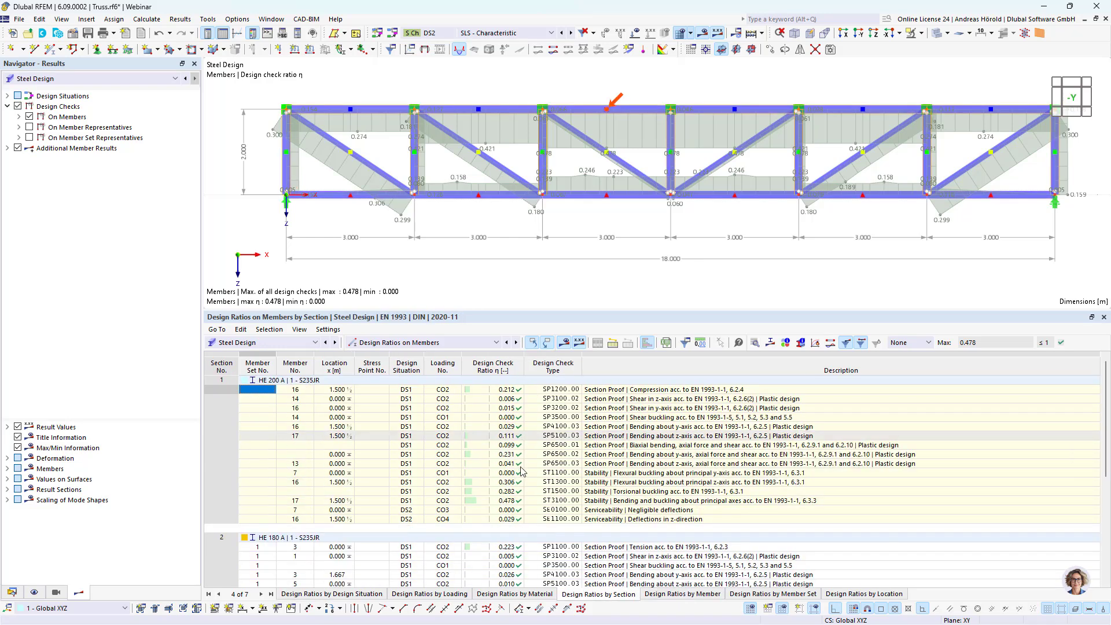
{"action": "scroll", "coordinate": [509, 488], "scroll_direction": "down", "scroll_amount": 2}
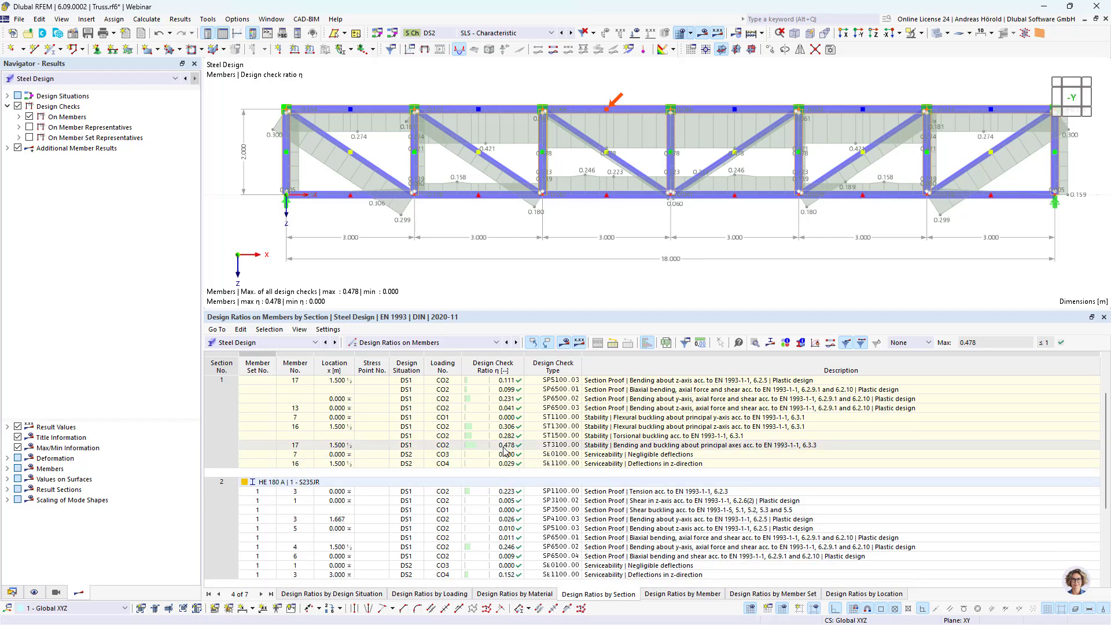
{"action": "scroll", "coordinate": [505, 450], "scroll_direction": "down", "scroll_amount": 4}
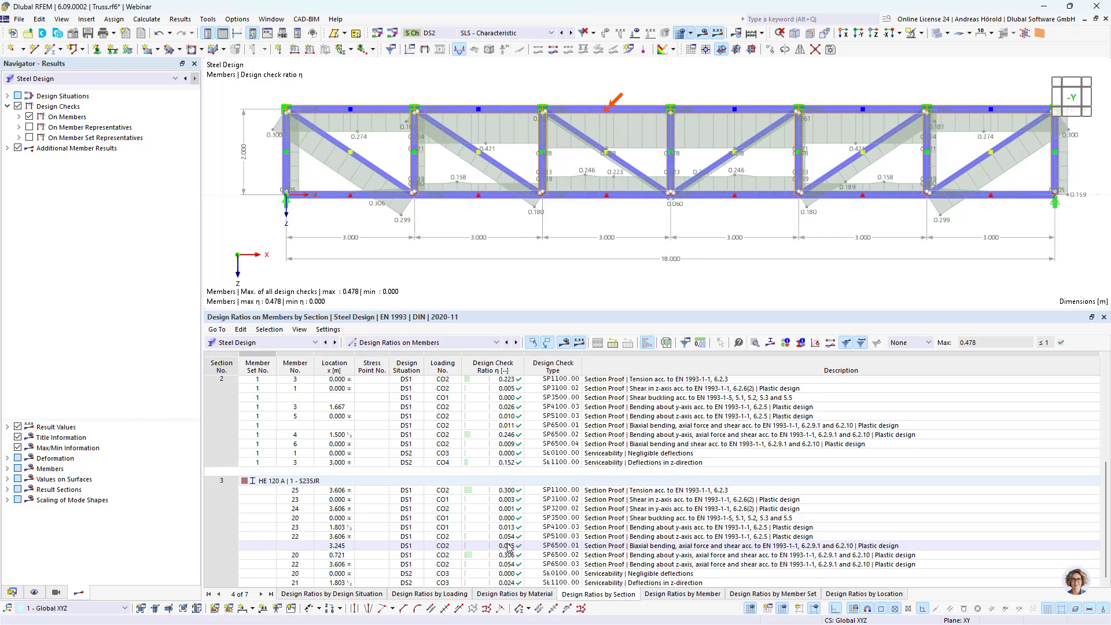
{"action": "scroll", "coordinate": [509, 545], "scroll_direction": "up", "scroll_amount": 3}
{"action": "scroll", "coordinate": [509, 546], "scroll_direction": "up", "scroll_amount": 3}
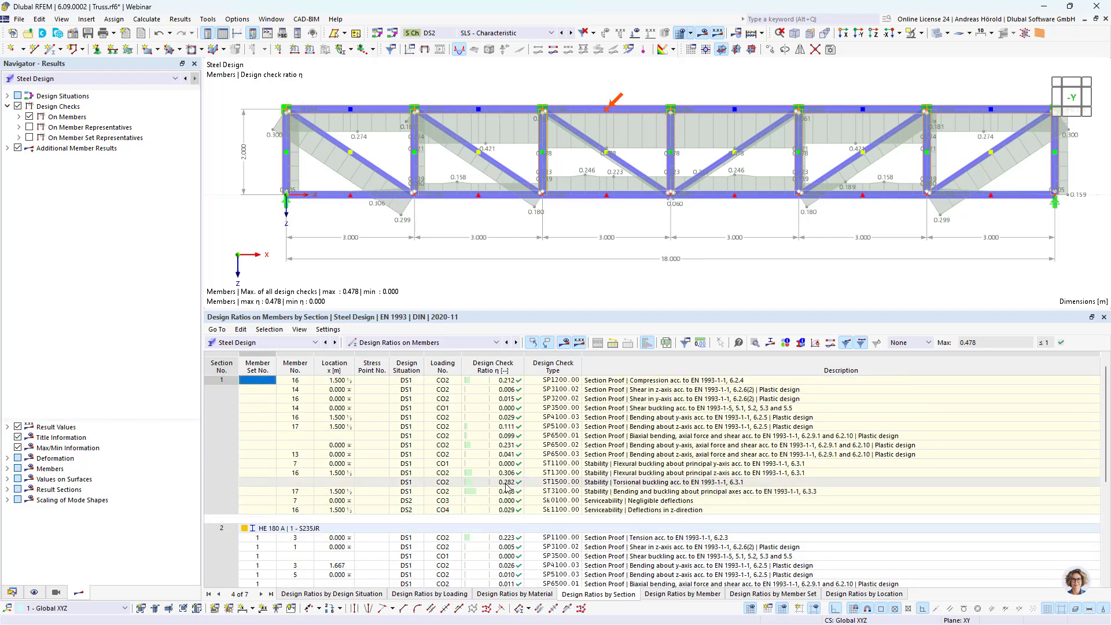
{"action": "scroll", "coordinate": [500, 486], "scroll_direction": "up", "scroll_amount": 1}
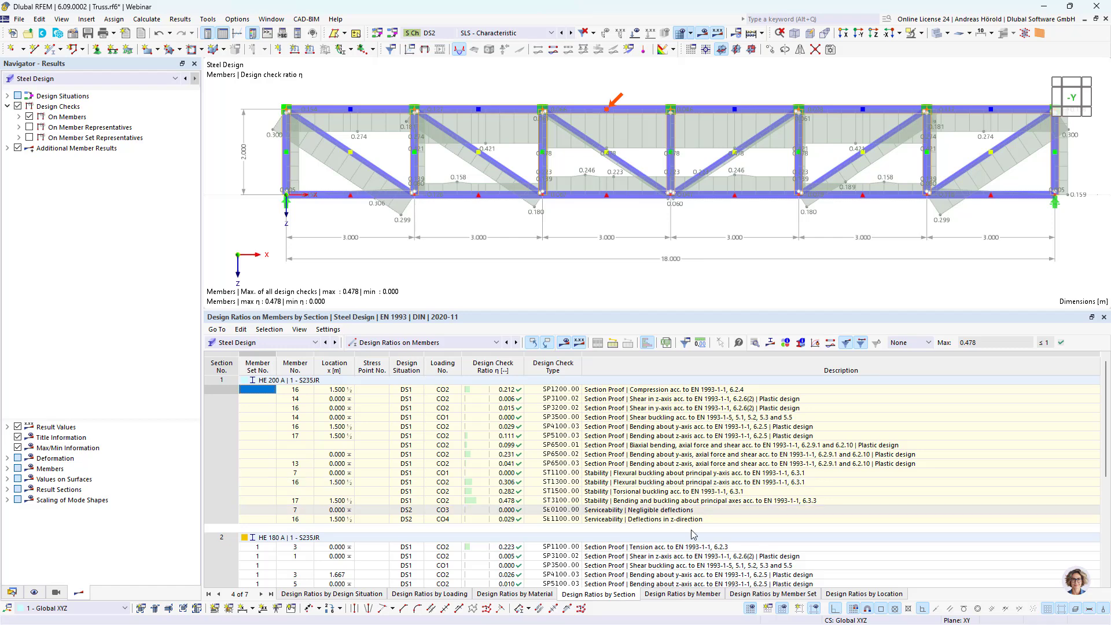
- Inspect the design check details for the z-direction deflection of member set 1-6, including its reference length
{"action": "left_click", "coordinate": [768, 596]}
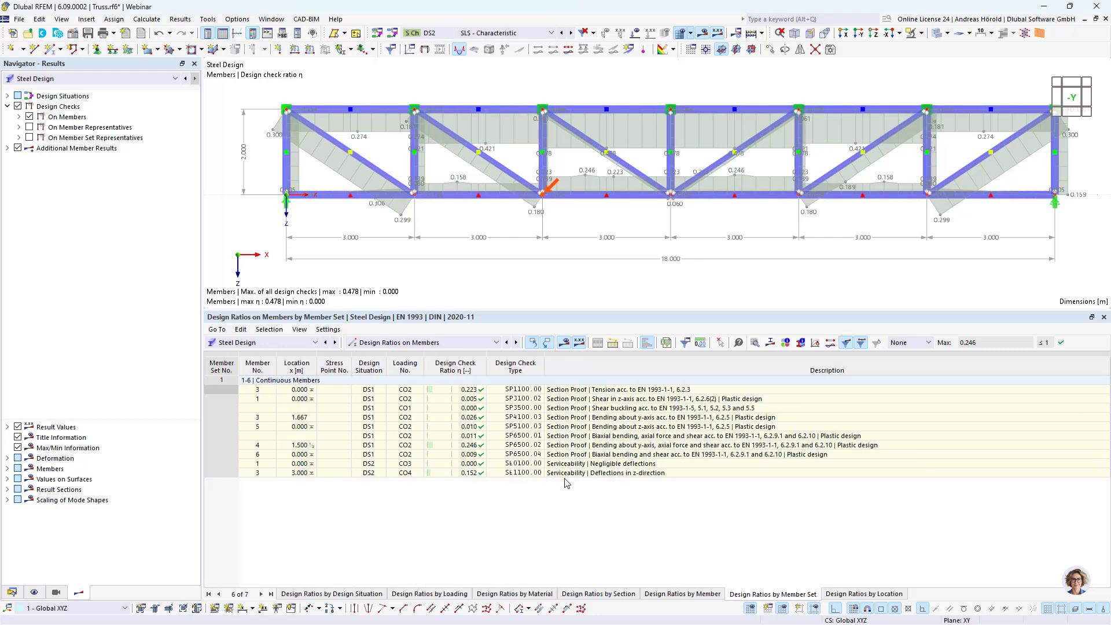
{"action": "left_click", "coordinate": [627, 472]}
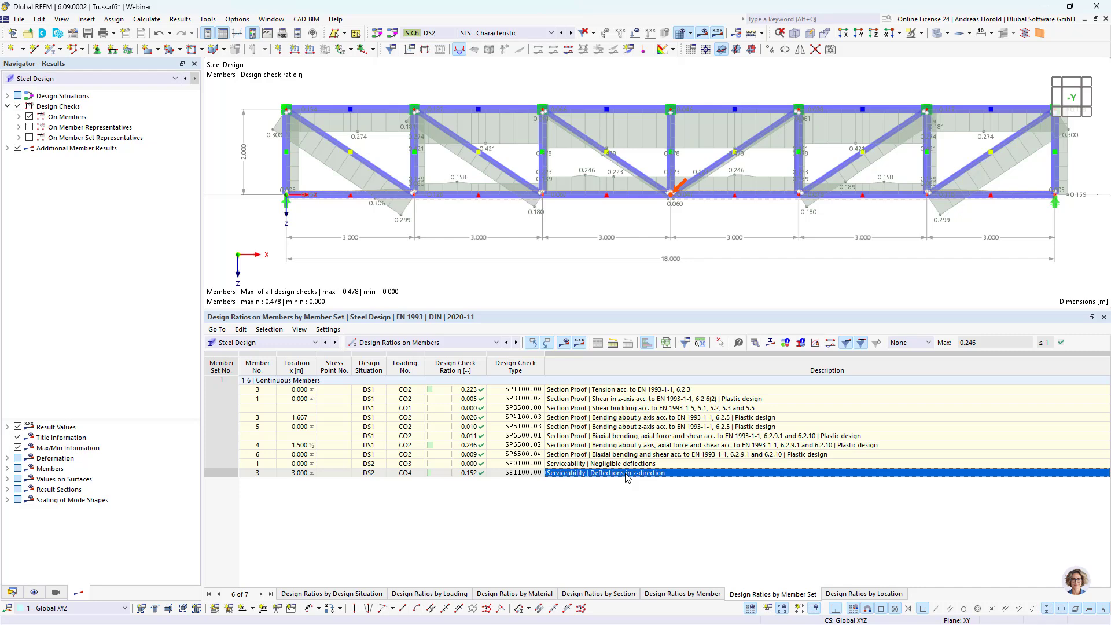
{"action": "double_click", "coordinate": [627, 476]}
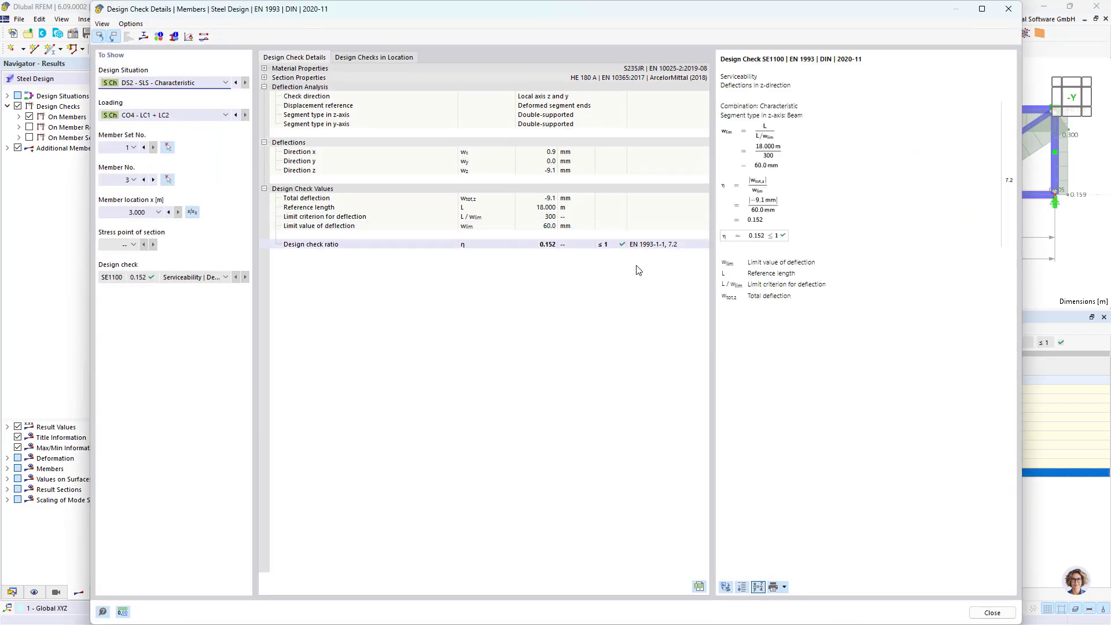
{"action": "left_click", "coordinate": [538, 210]}
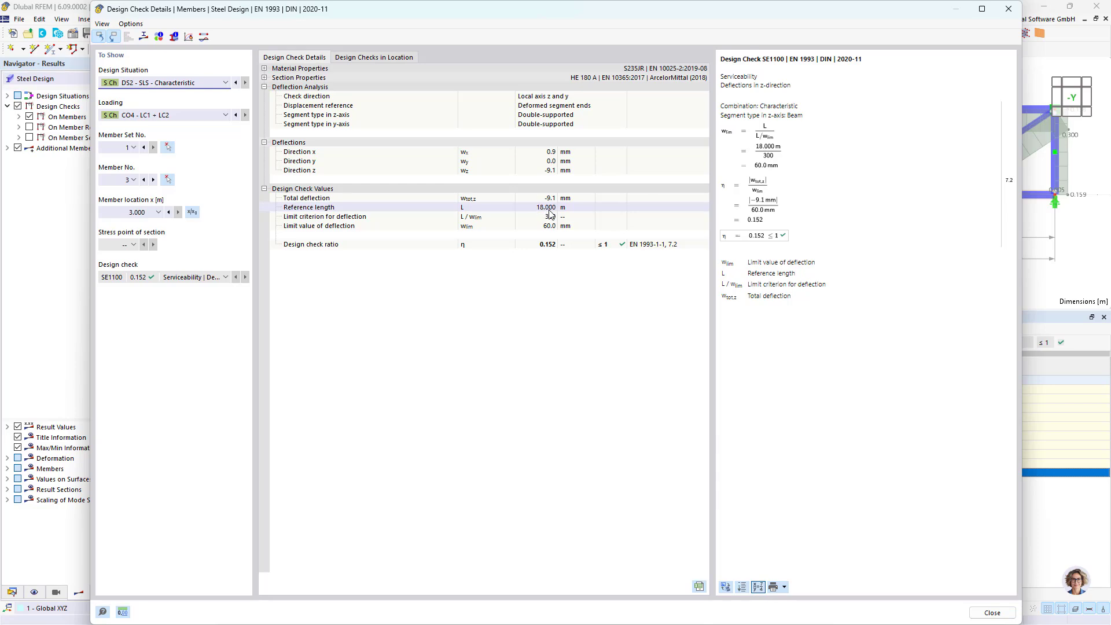
{"action": "left_click", "coordinate": [1010, 12]}
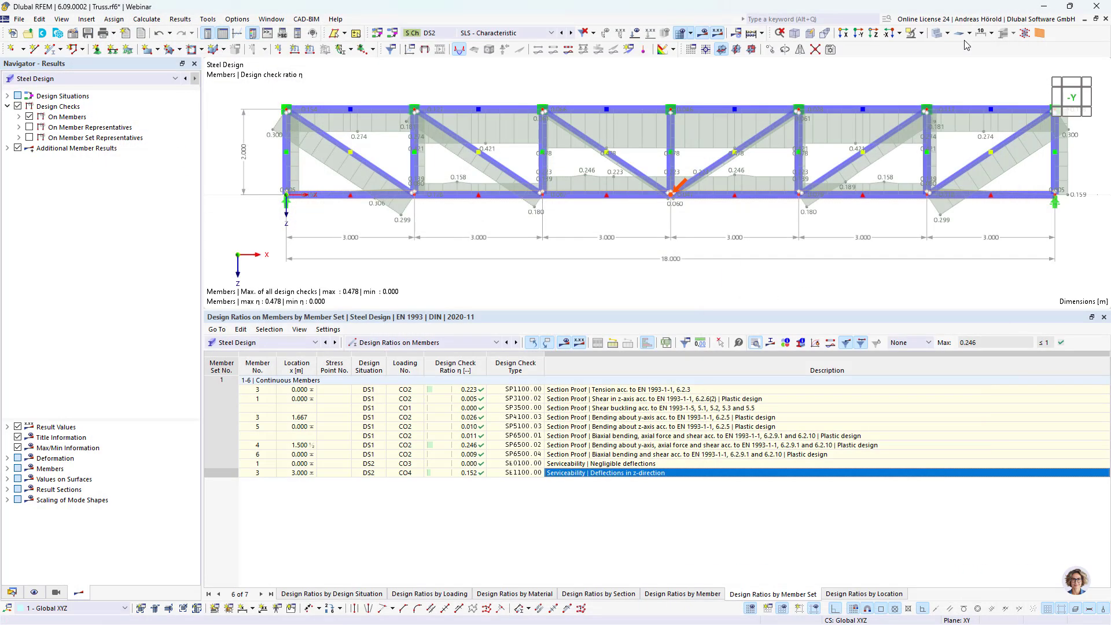
- In the Steel Design section input data, set HE 200 A to optimize within the current row HE A
{"action": "left_click", "coordinate": [463, 344]}
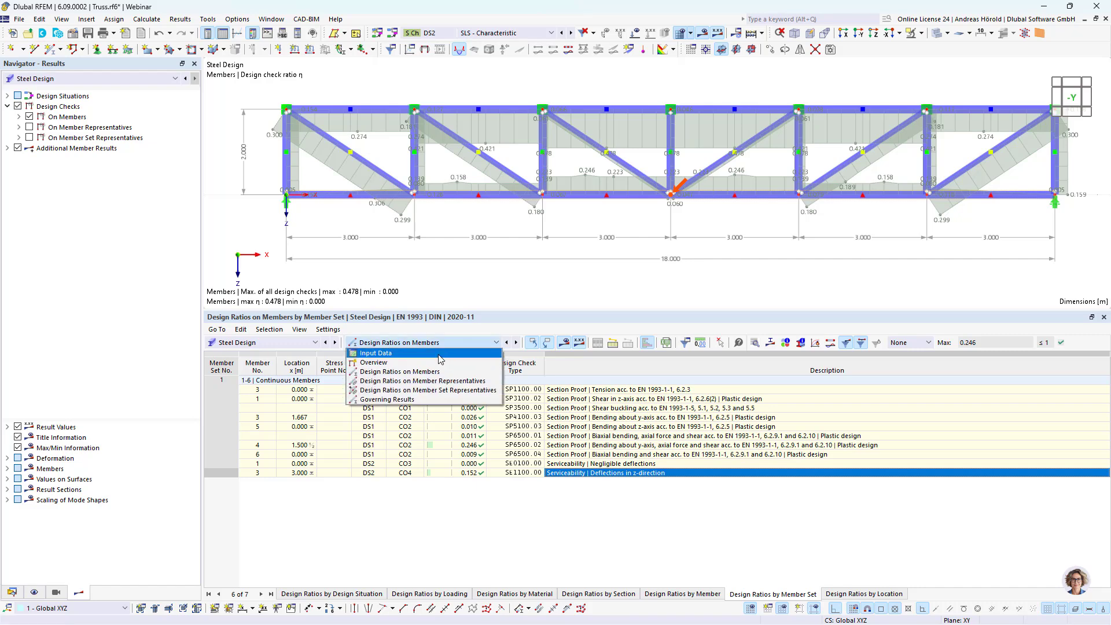
{"action": "left_click", "coordinate": [440, 354]}
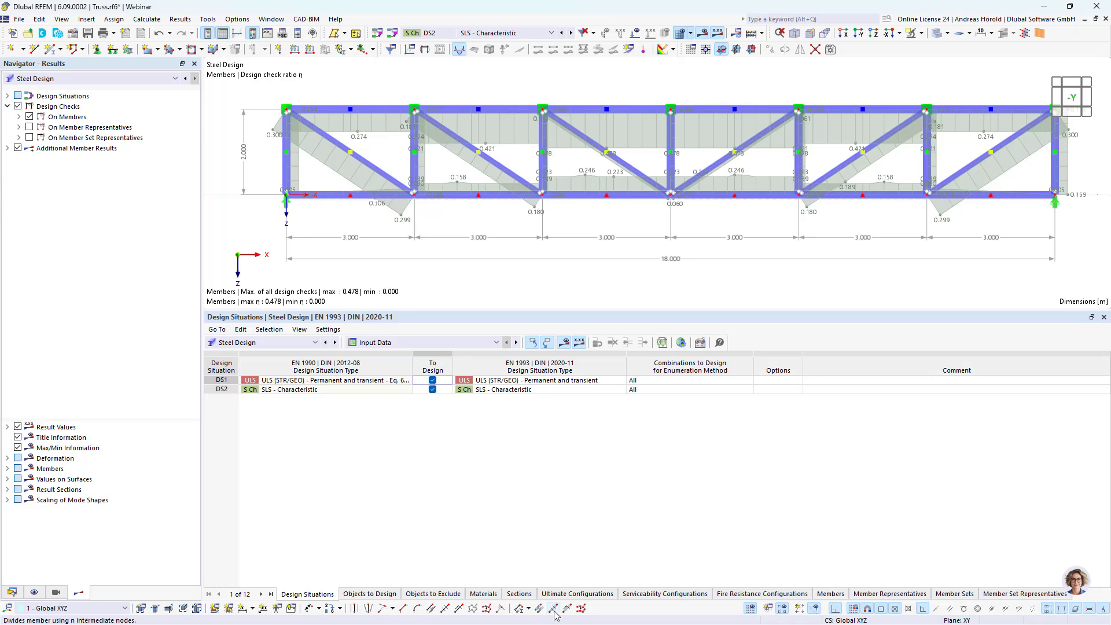
{"action": "left_click", "coordinate": [520, 594]}
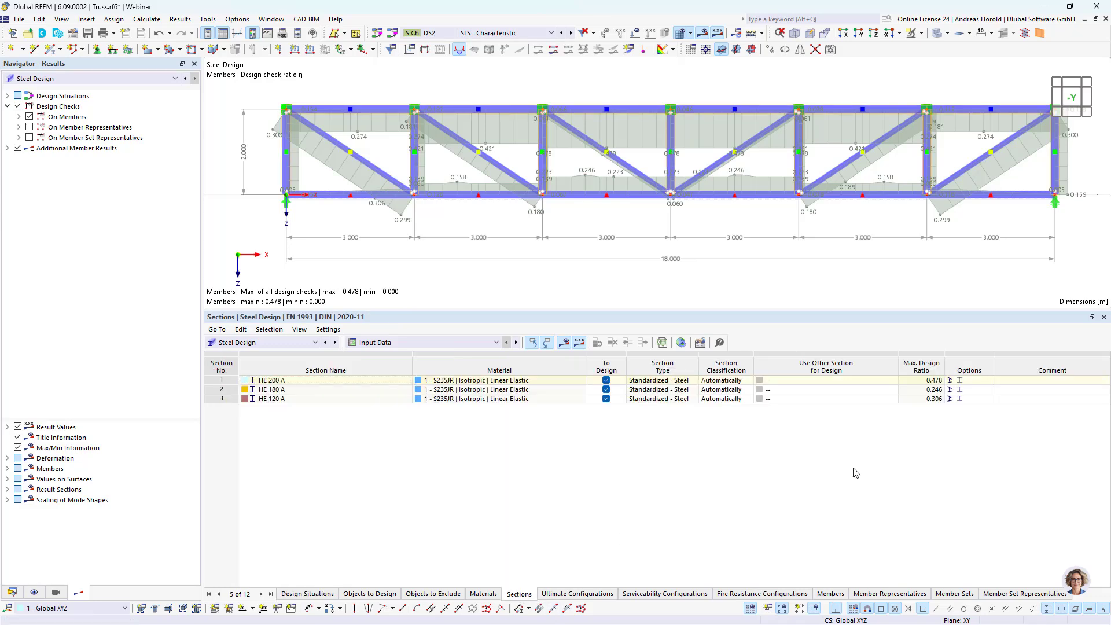
{"action": "left_click", "coordinate": [868, 380]}
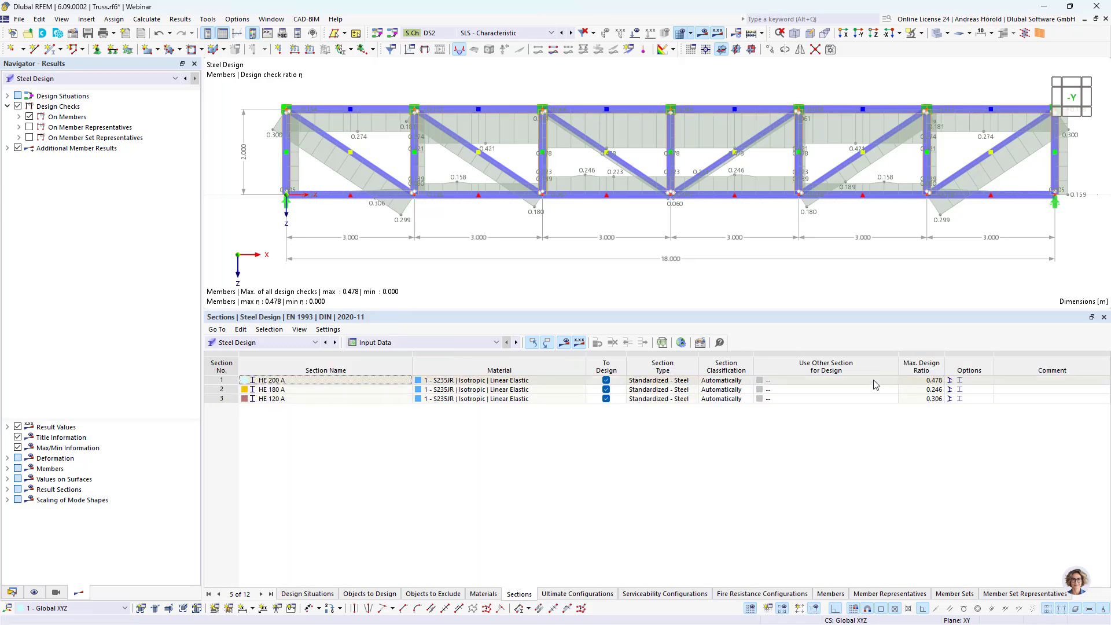
{"action": "left_click", "coordinate": [868, 380]}
{"action": "left_click", "coordinate": [883, 380]}
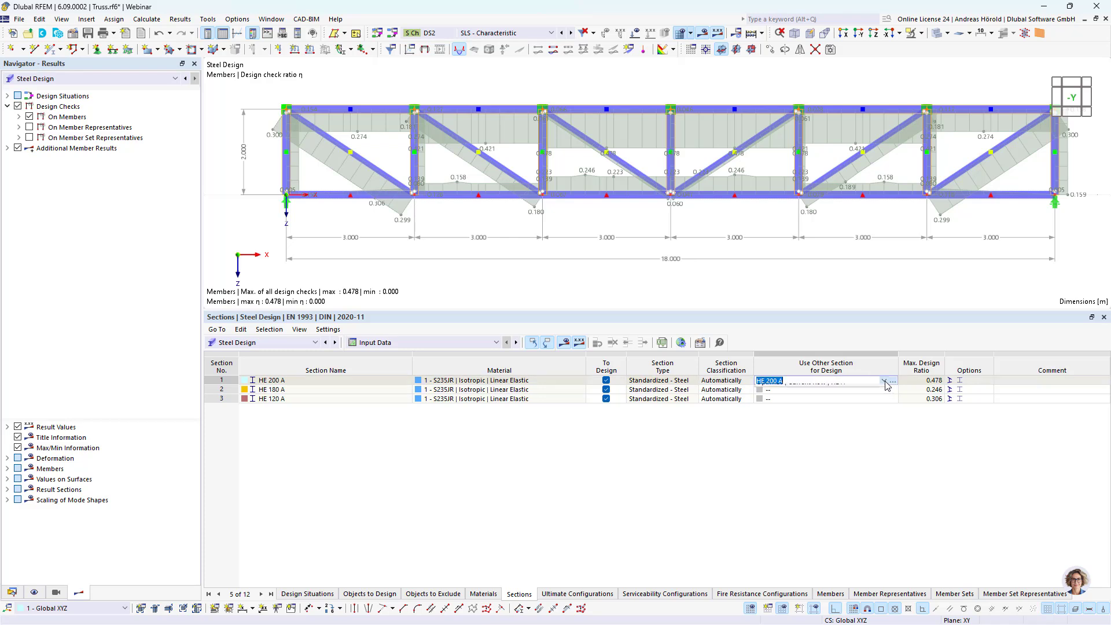
{"action": "left_click", "coordinate": [868, 399]}
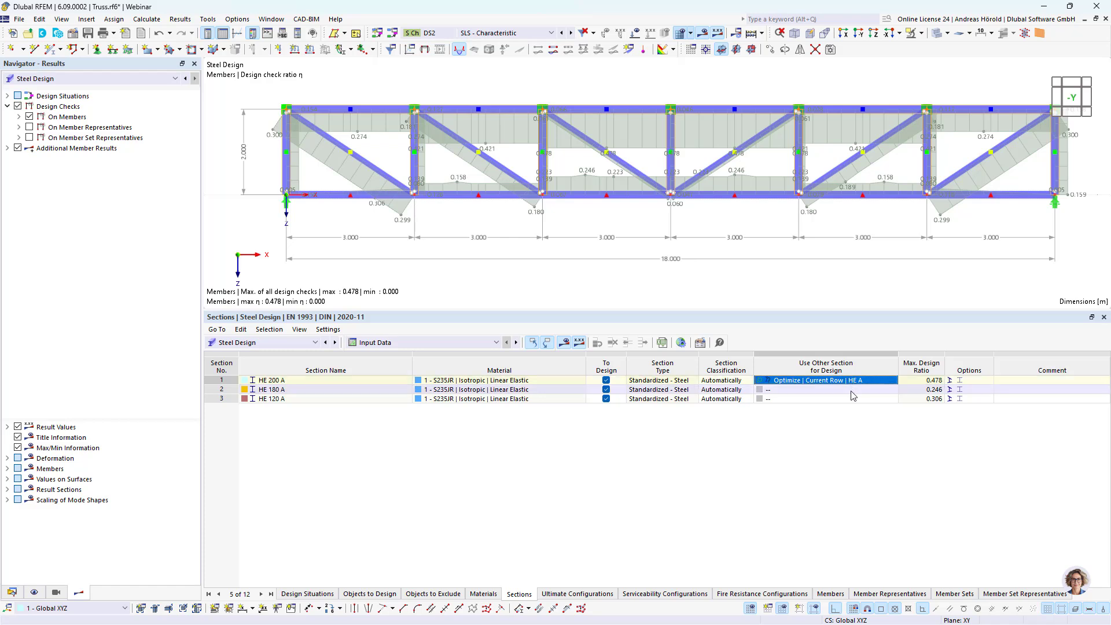
- Assign the Optimize | Current Row | HE A option to sections HE 180 A and HE 120 A
{"action": "left_click", "coordinate": [858, 392]}
{"action": "left_click", "coordinate": [883, 390]}
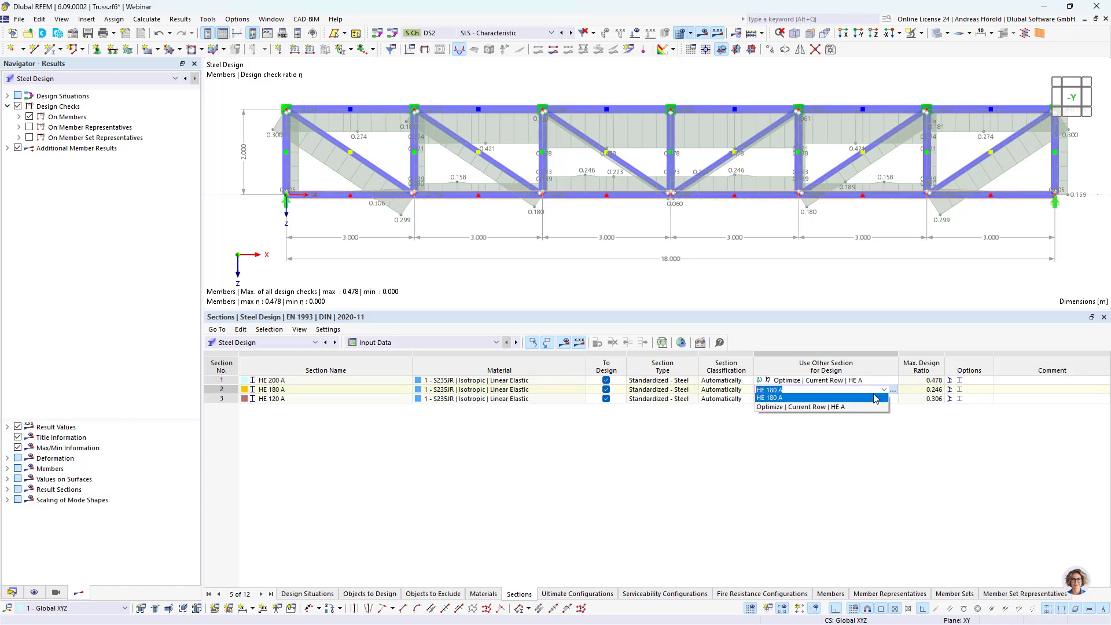
{"action": "left_click", "coordinate": [862, 408]}
{"action": "left_click", "coordinate": [865, 399]}
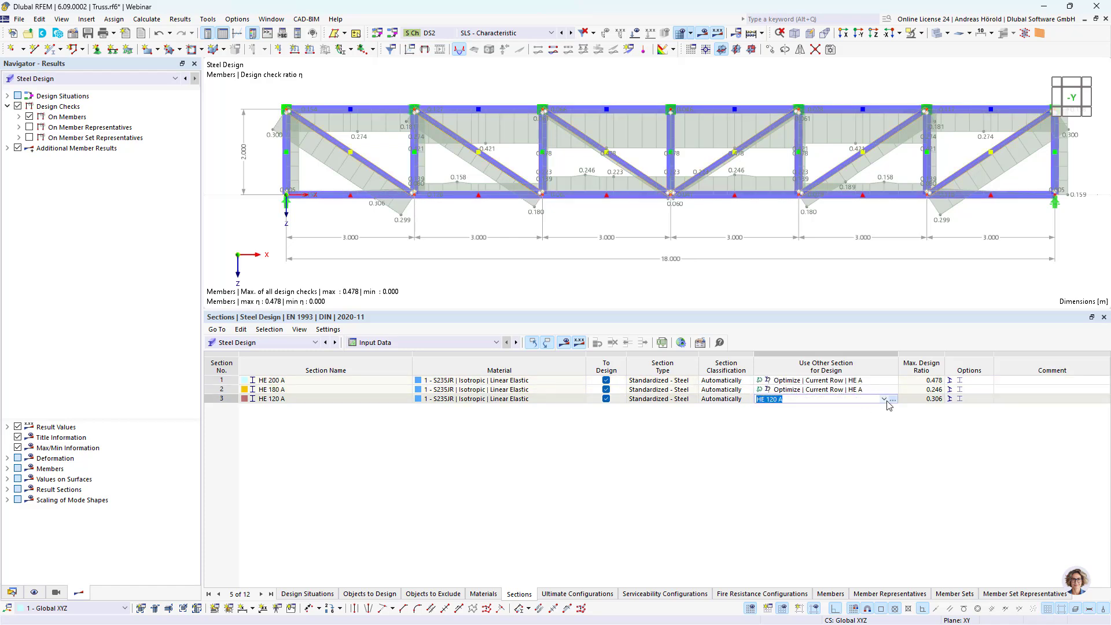
{"action": "left_click", "coordinate": [884, 399]}
{"action": "left_click", "coordinate": [856, 416]}
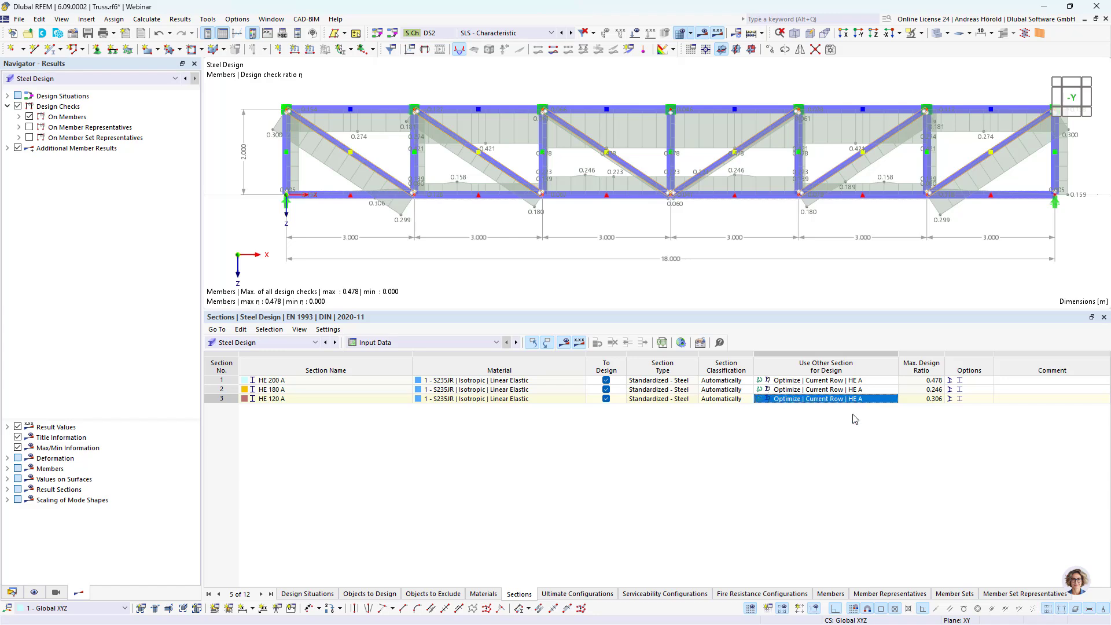
- Run the Steel Design calculation with section optimization and display the optimized sections in the input data
{"action": "left_click", "coordinate": [762, 33]}
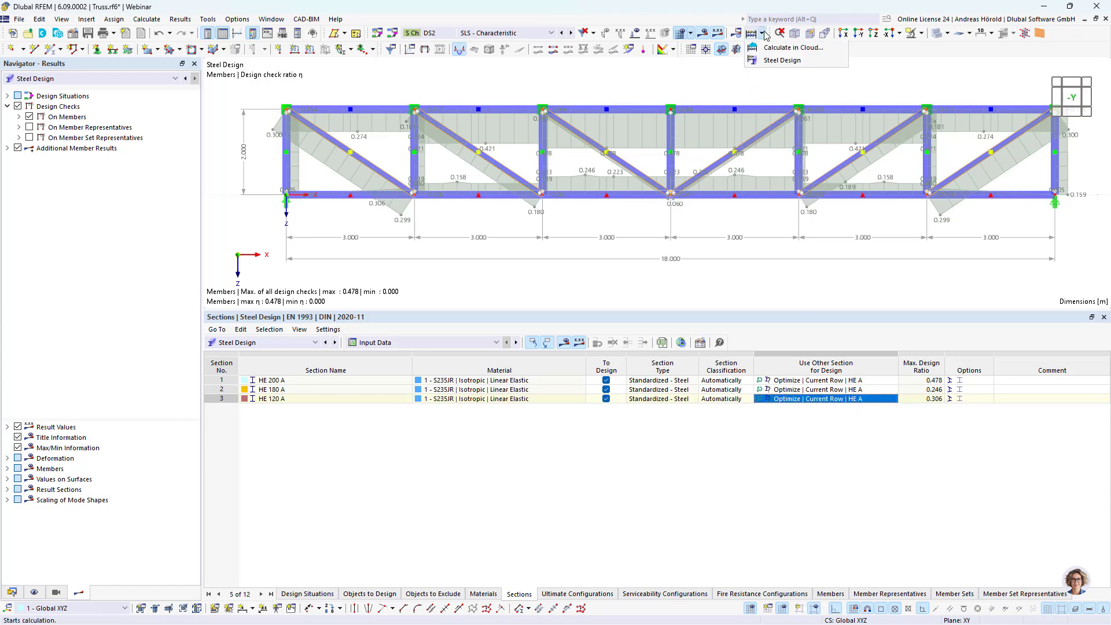
{"action": "left_click", "coordinate": [781, 74]}
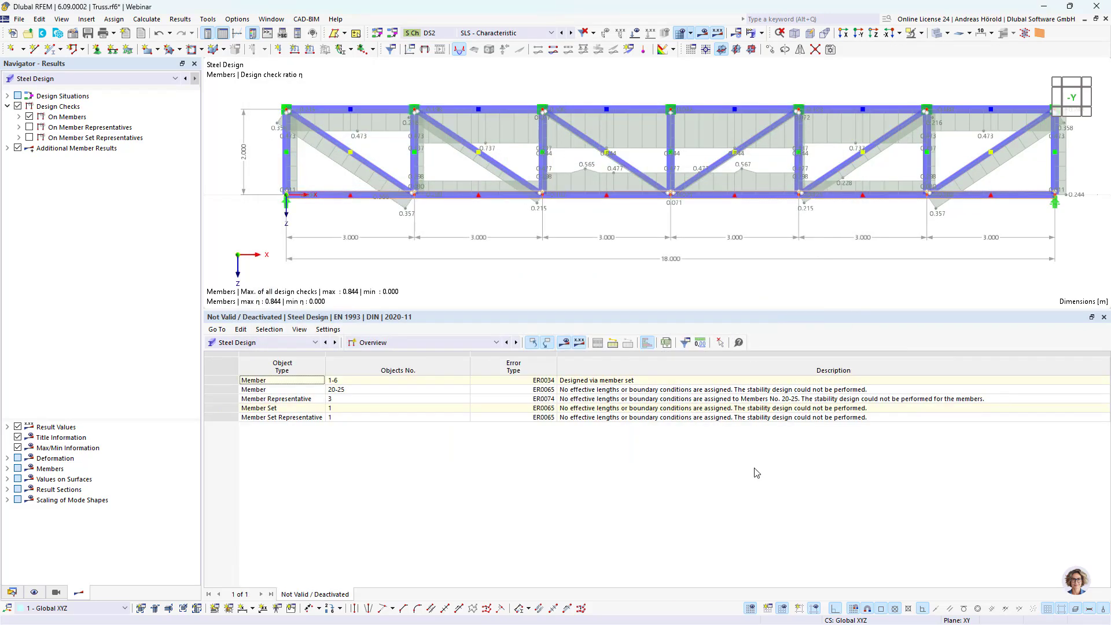
{"action": "left_click", "coordinate": [418, 342]}
{"action": "left_click", "coordinate": [417, 354]}
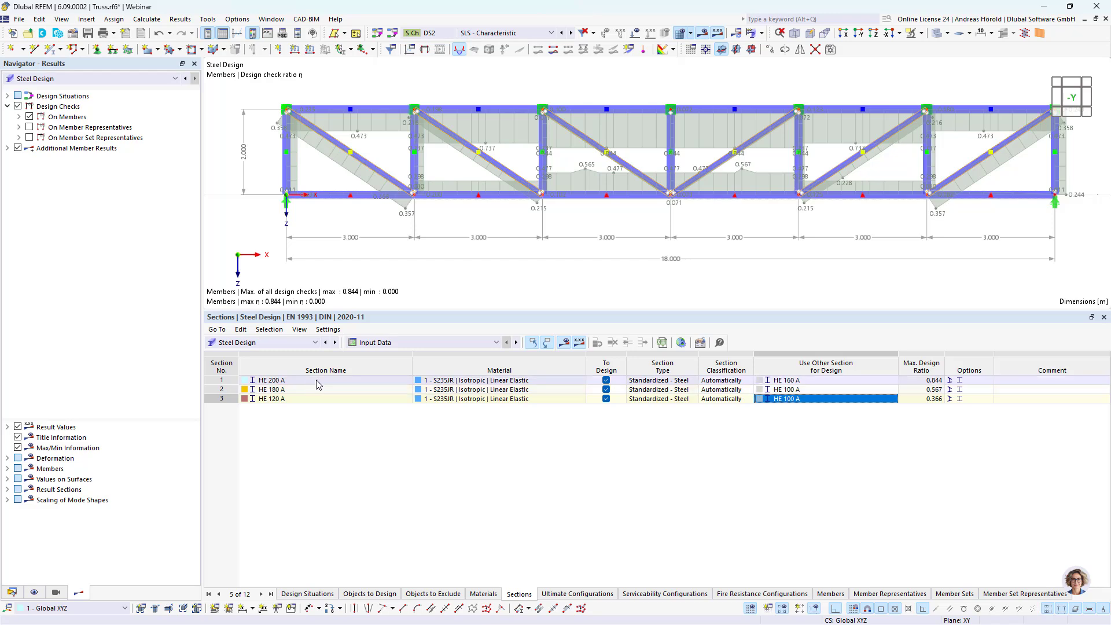
- Transfer all optimized sections to the model, accepting the deletion of all results including the mesh
{"action": "right_click", "coordinate": [822, 401]}
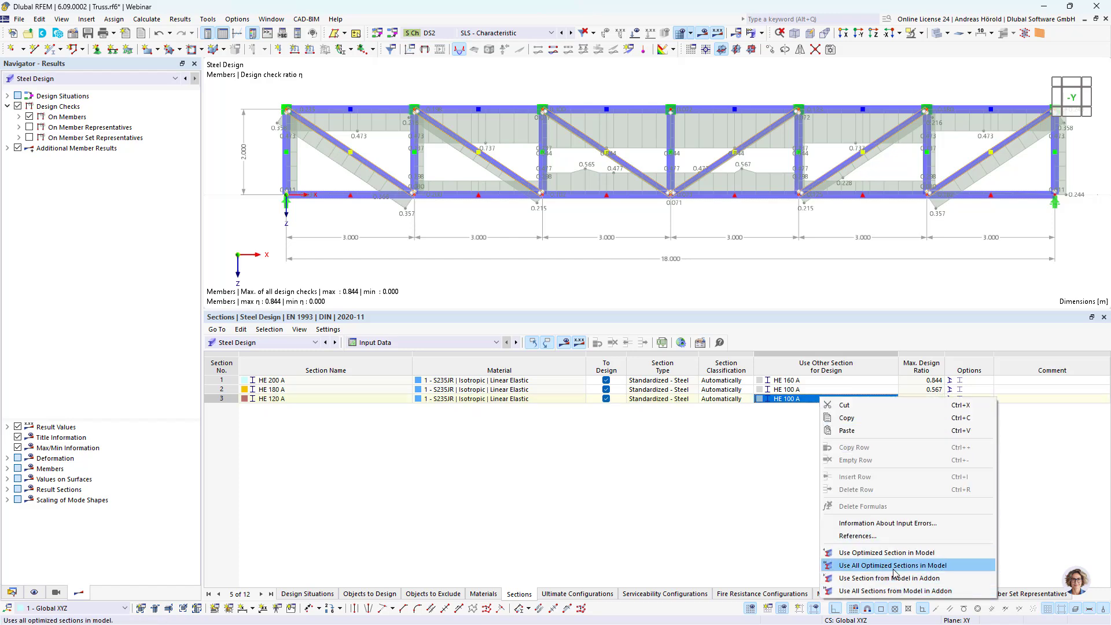
{"action": "left_click", "coordinate": [927, 569]}
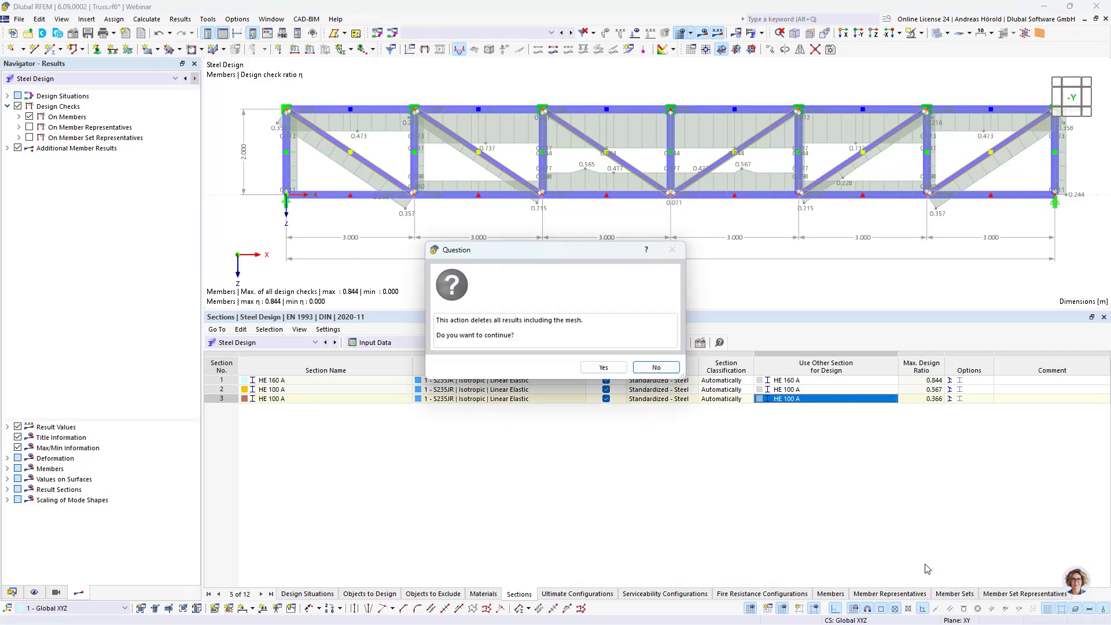
{"action": "left_click", "coordinate": [601, 367]}
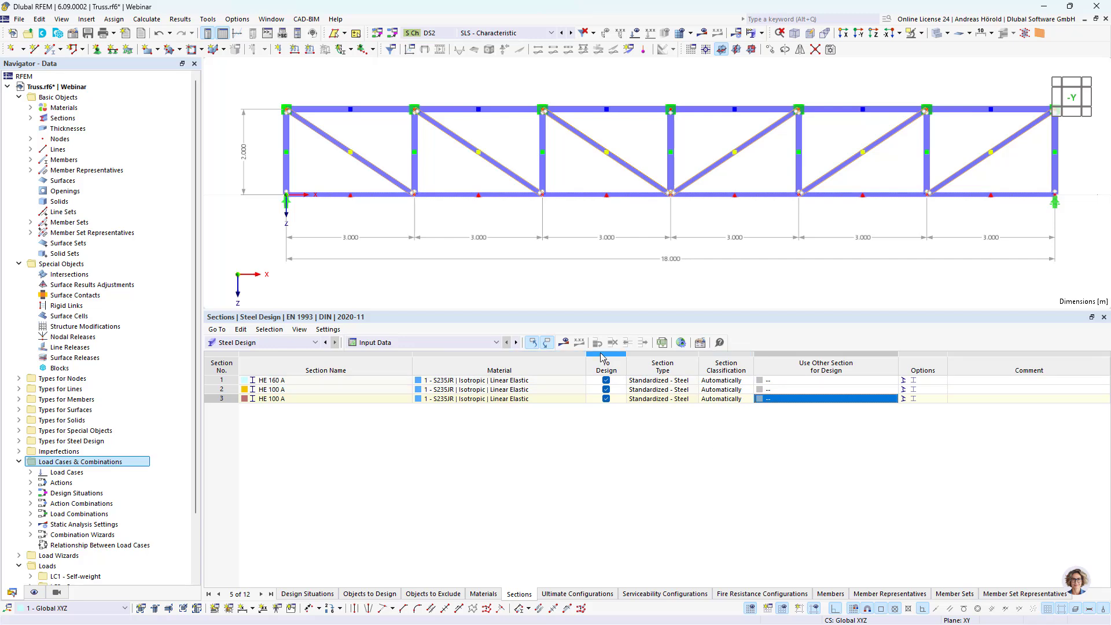
- Recalculate the model with the new sections, display the section input data, and shrink the table to enlarge the model view
{"action": "left_click", "coordinate": [564, 343]}
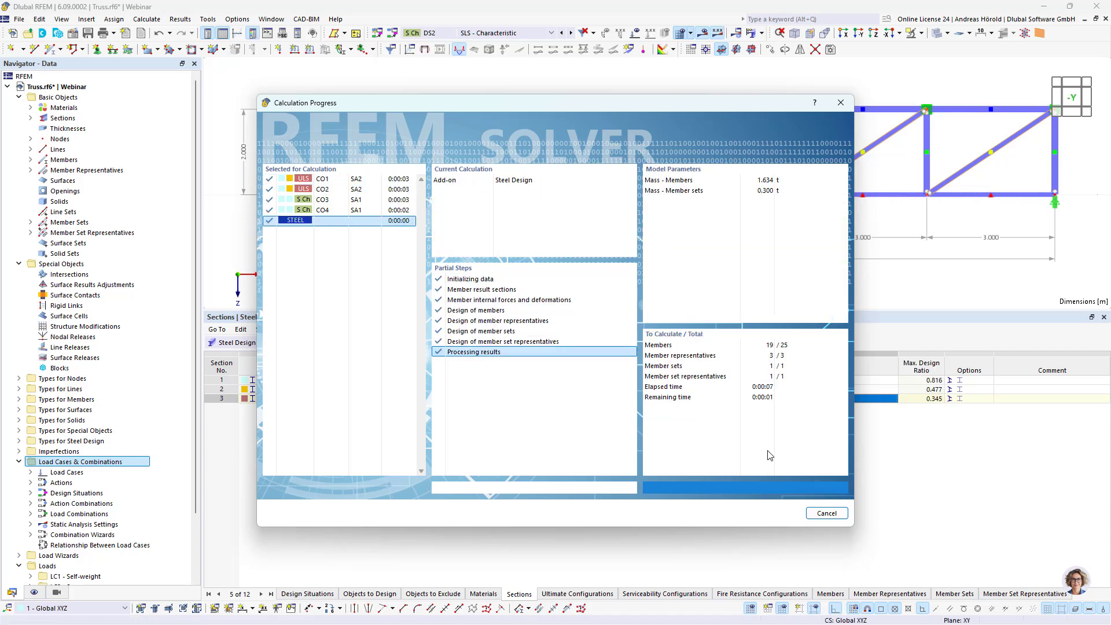
{"action": "left_click", "coordinate": [492, 342]}
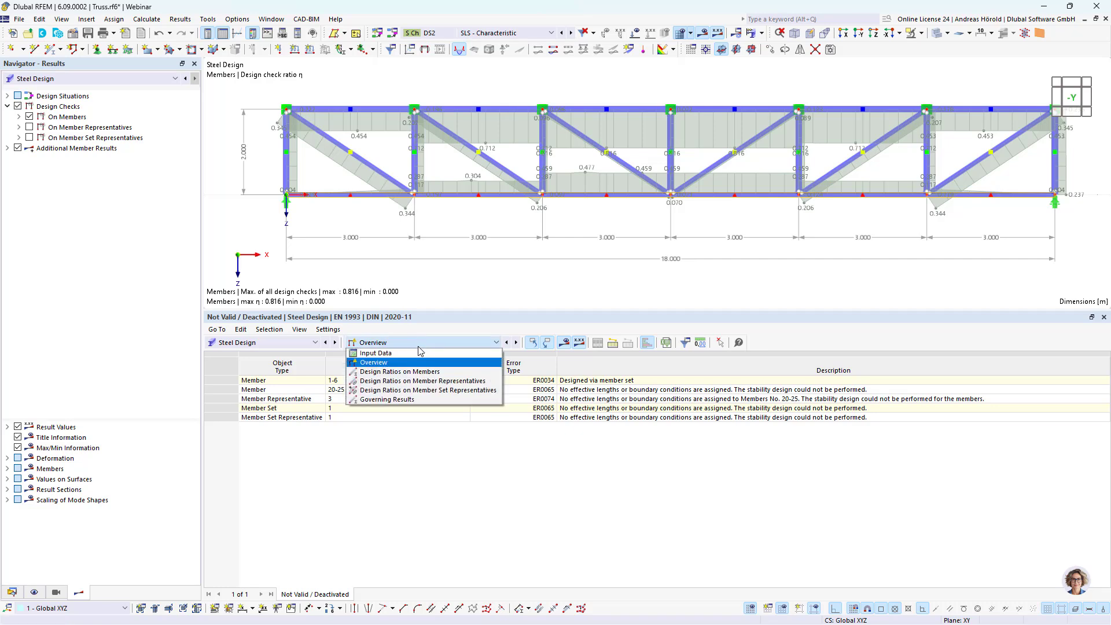
{"action": "left_click", "coordinate": [488, 362]}
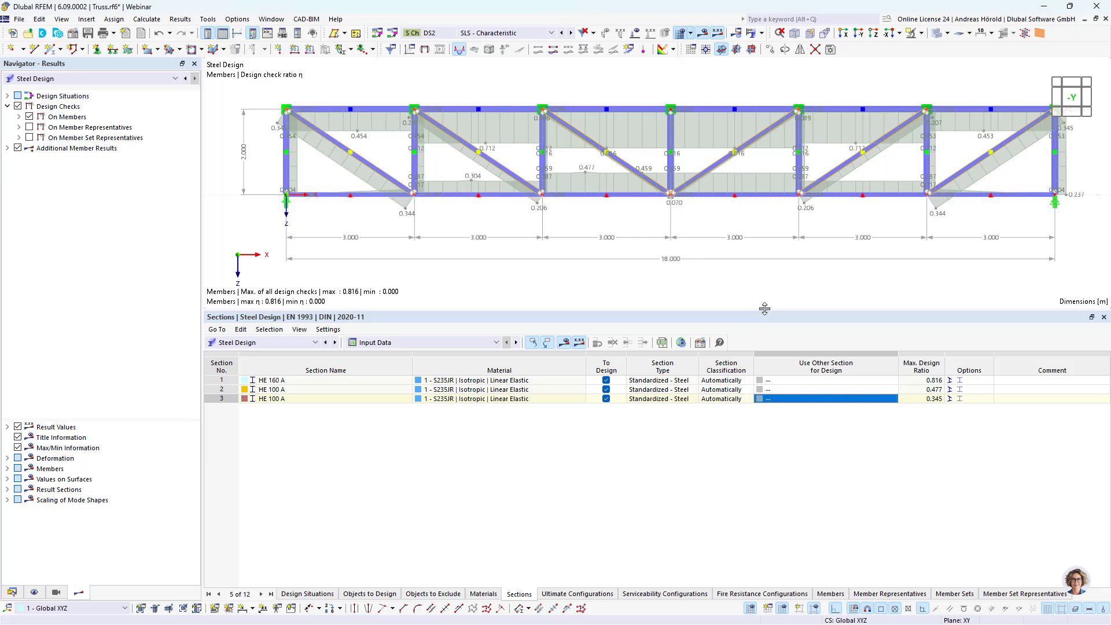
{"action": "left_click_drag", "start_coordinate": [764, 308], "coordinate": [759, 451]}
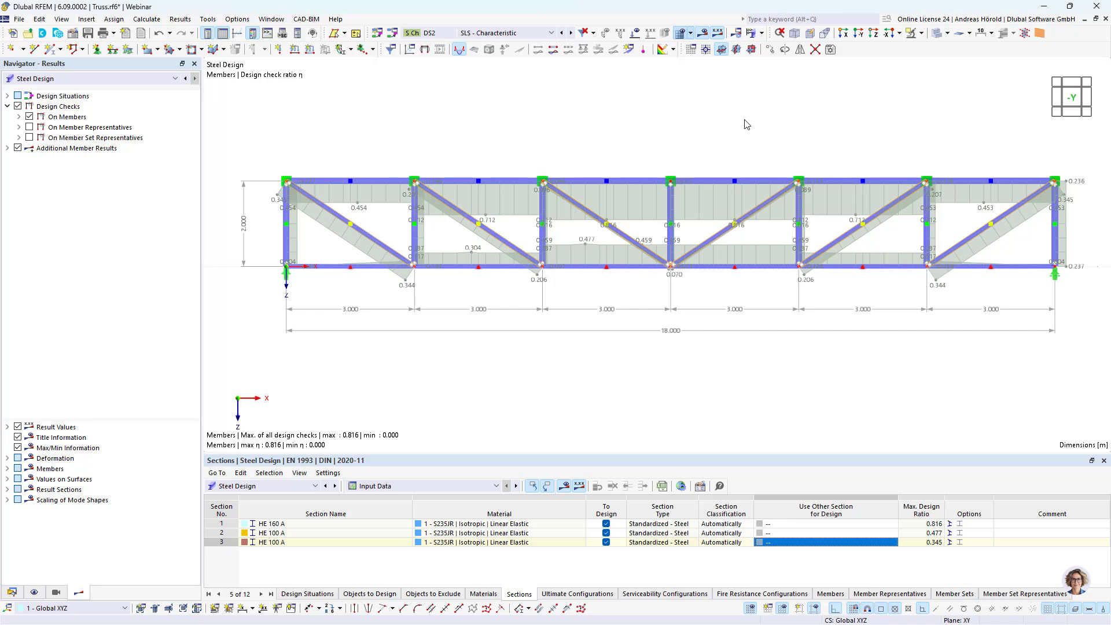
- Hide the design results and display the loads of load case LC1 Self-weight on the truss
{"action": "left_click", "coordinate": [704, 36]}
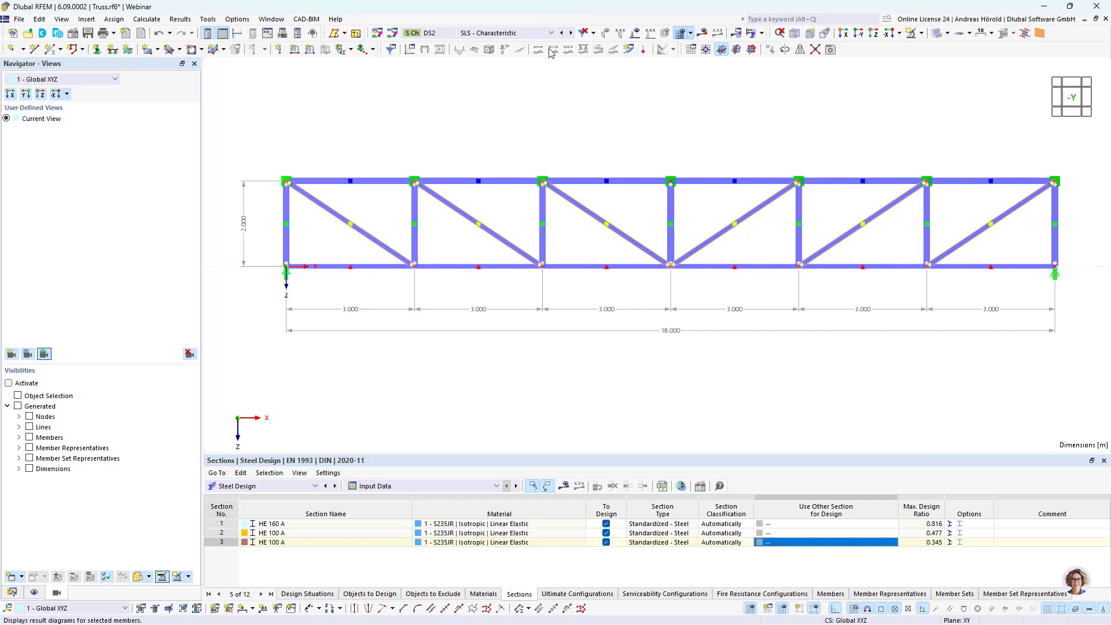
{"action": "left_click", "coordinate": [509, 33]}
{"action": "left_click", "coordinate": [520, 53]}
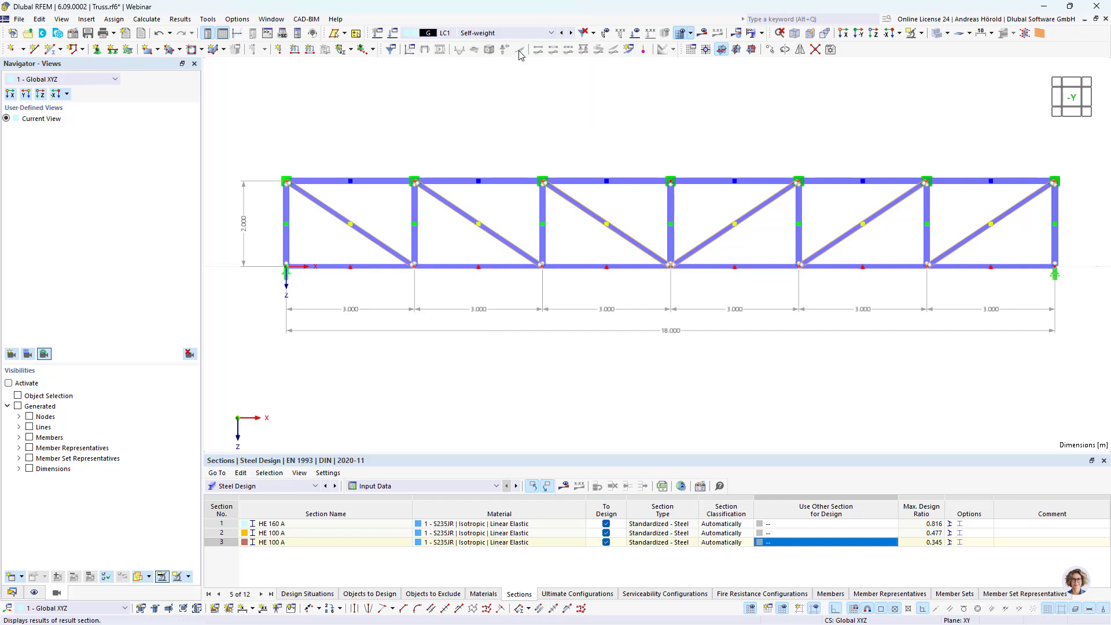
{"action": "left_click", "coordinate": [635, 33]}
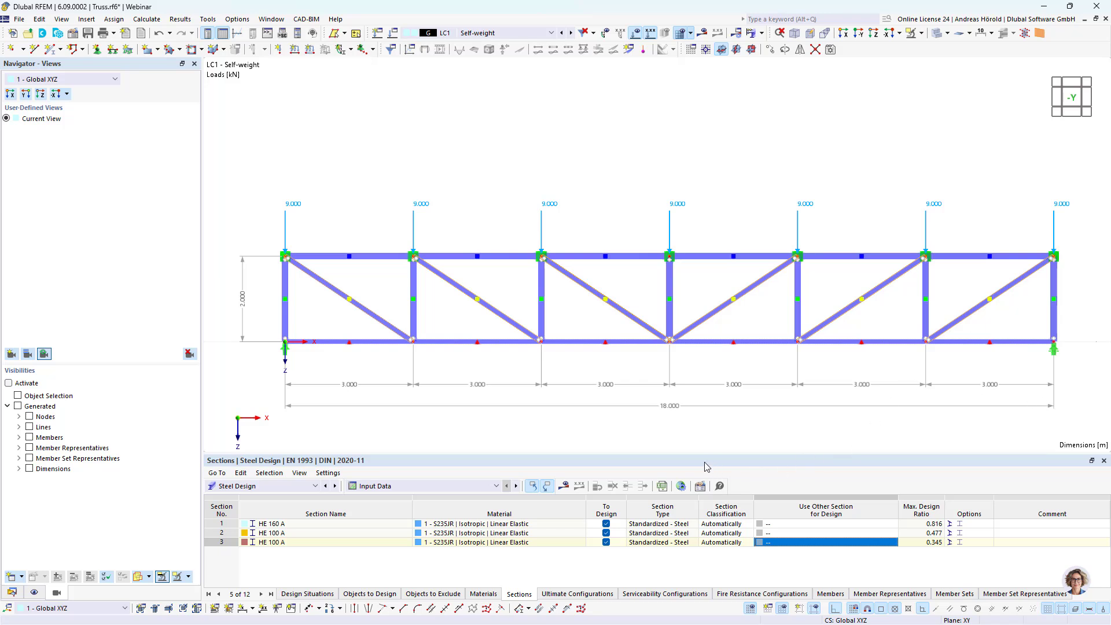
- Open the global parameters from the Structure tables and define a length parameter named Height with a value of 2 m
{"action": "left_click", "coordinate": [259, 487]}
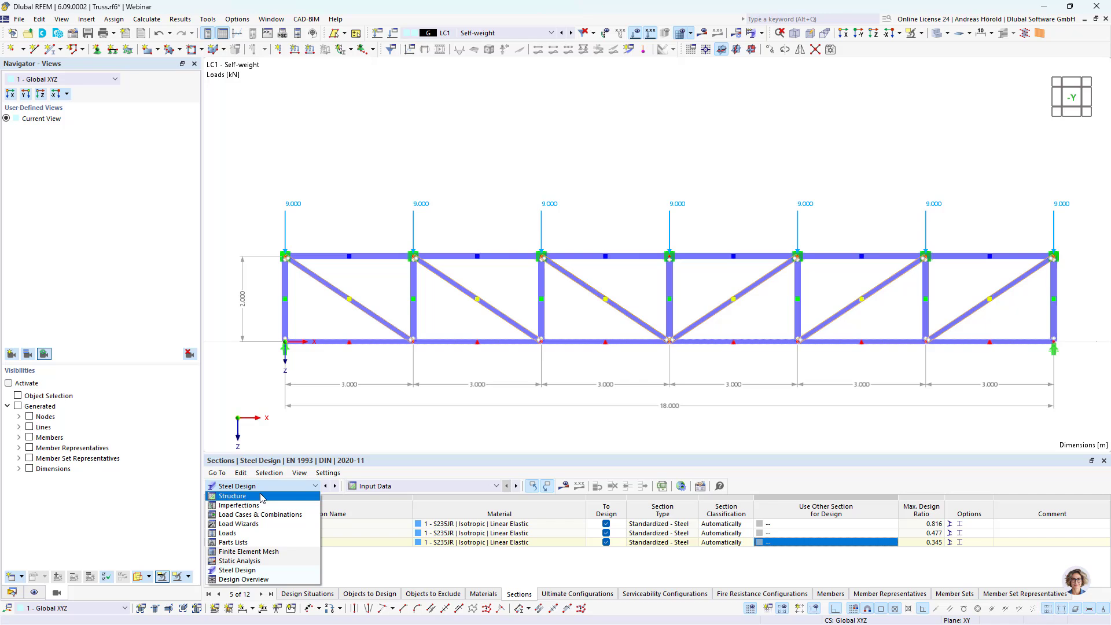
{"action": "left_click", "coordinate": [262, 497]}
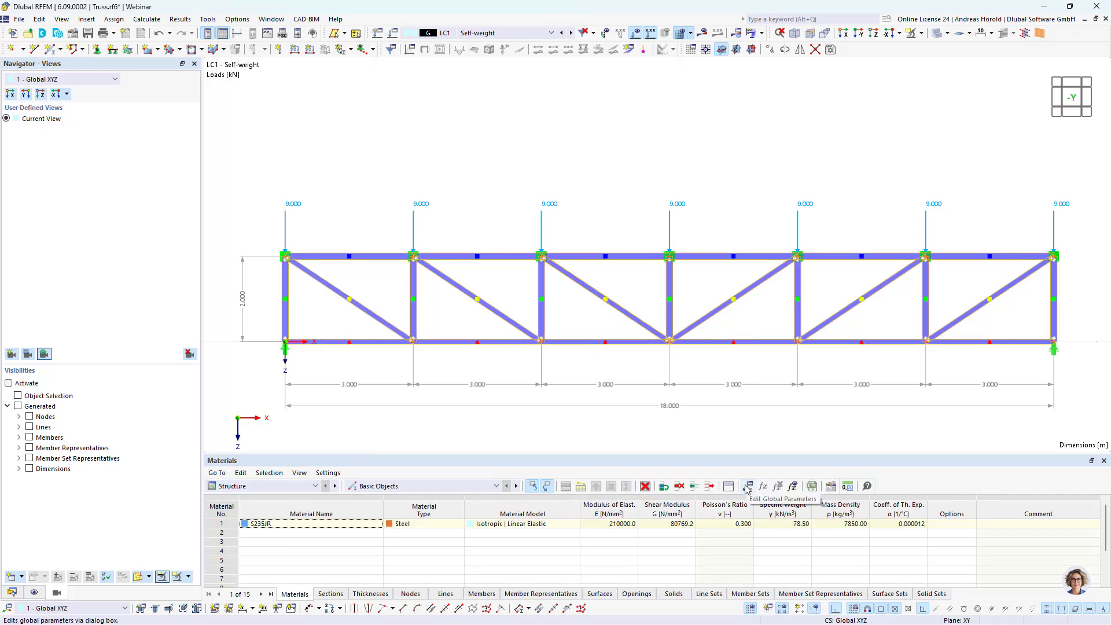
{"action": "left_click", "coordinate": [747, 487]}
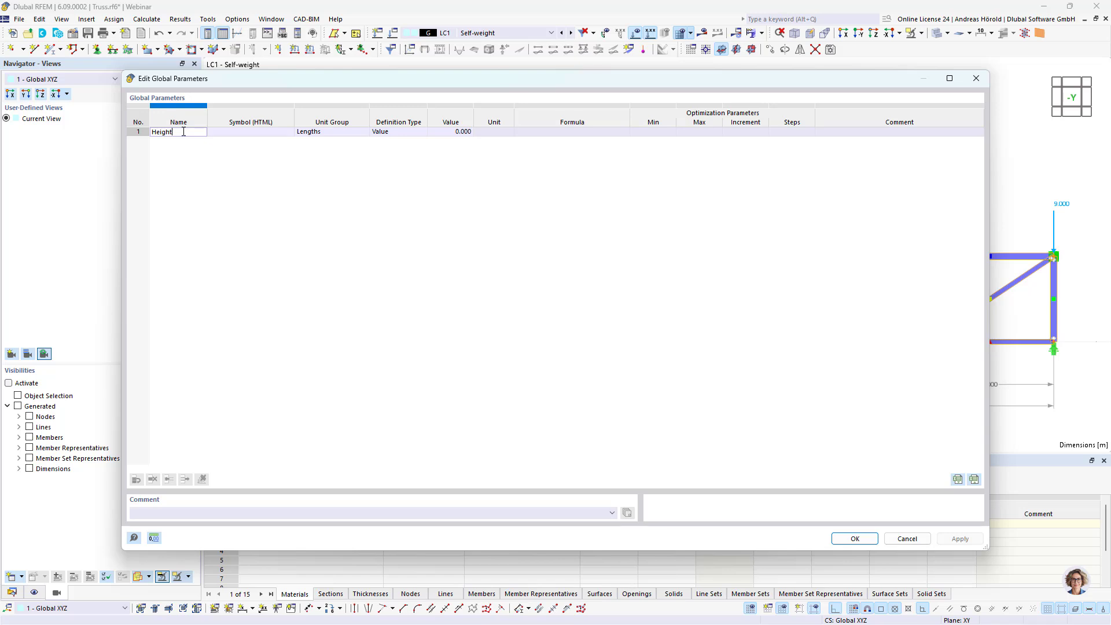
{"action": "left_click", "coordinate": [460, 133]}
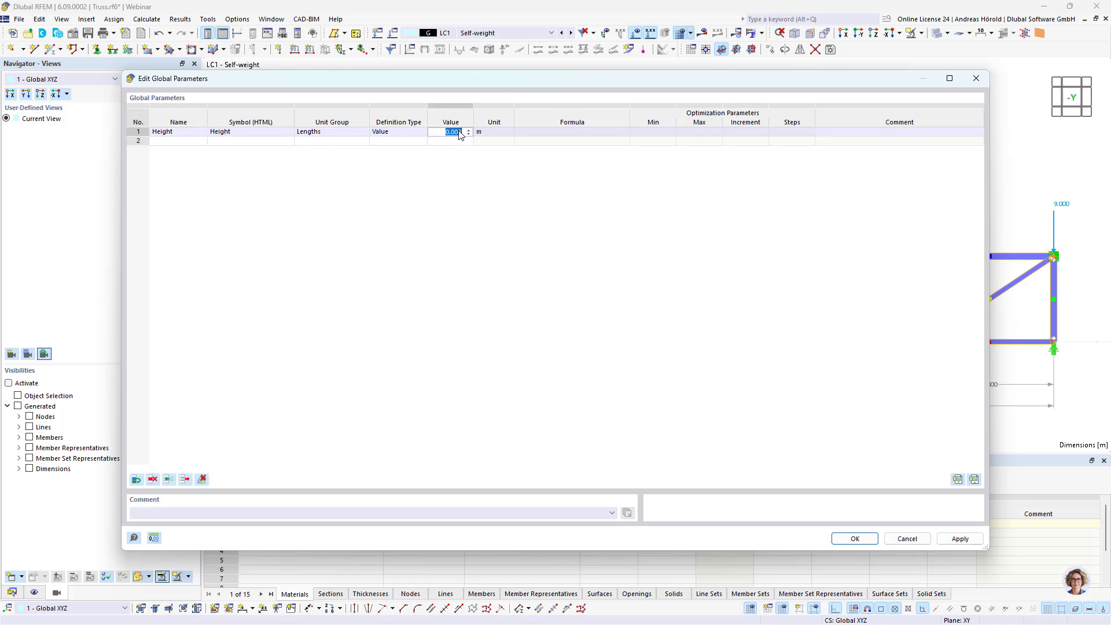
{"action": "type", "text": "2"}
{"action": "key", "text": "Return"}
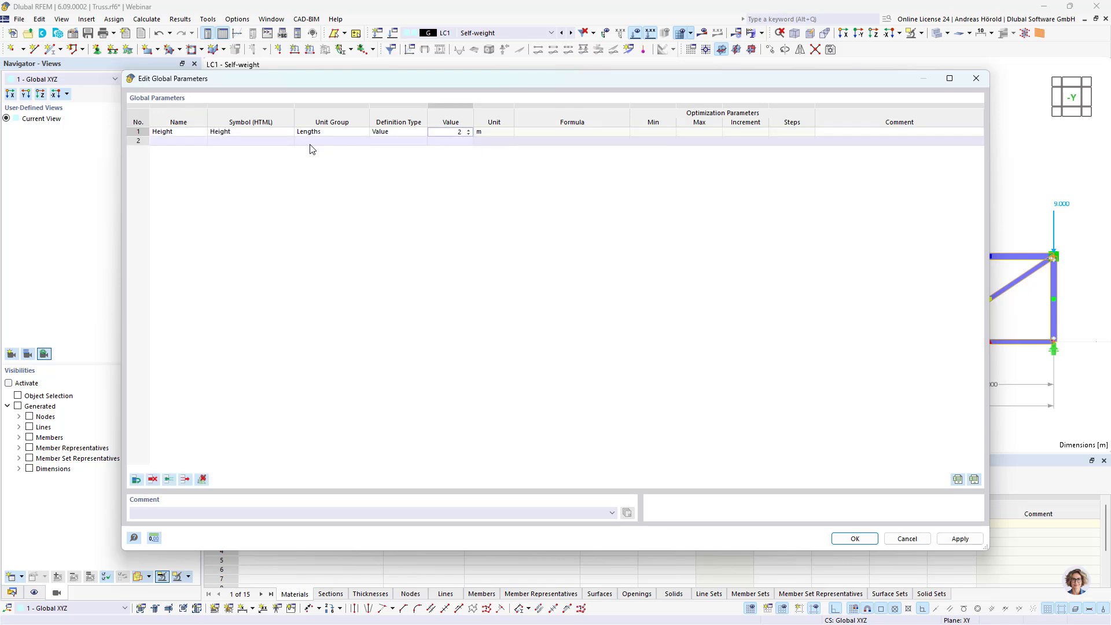
- Add a second global parameter named Length with a value of 18 m
{"action": "left_click", "coordinate": [181, 142]}
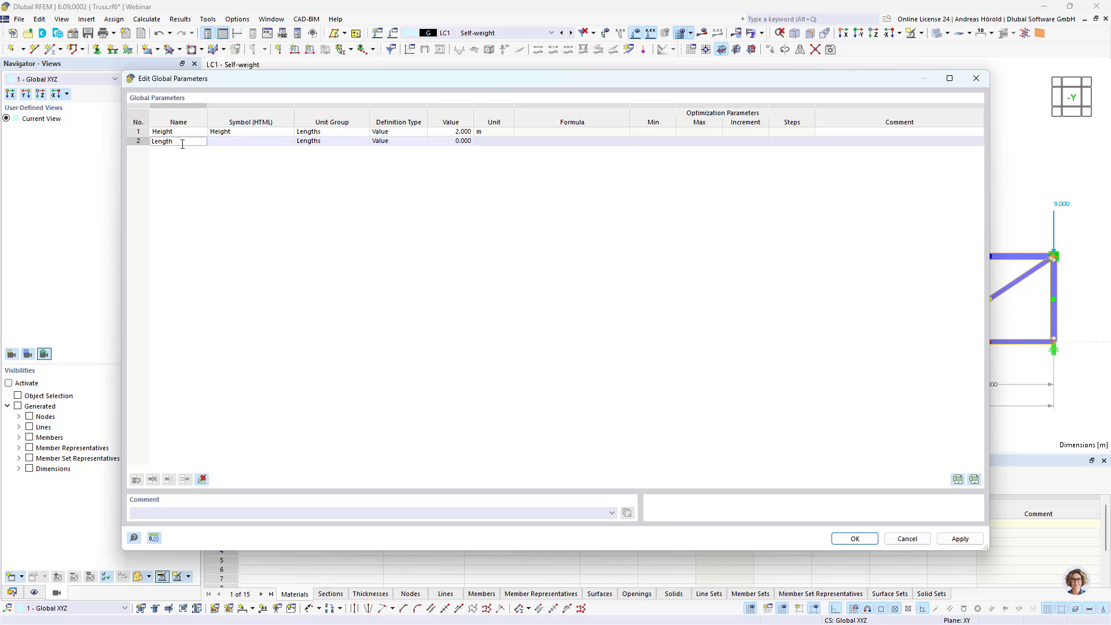
{"action": "left_click", "coordinate": [445, 139]}
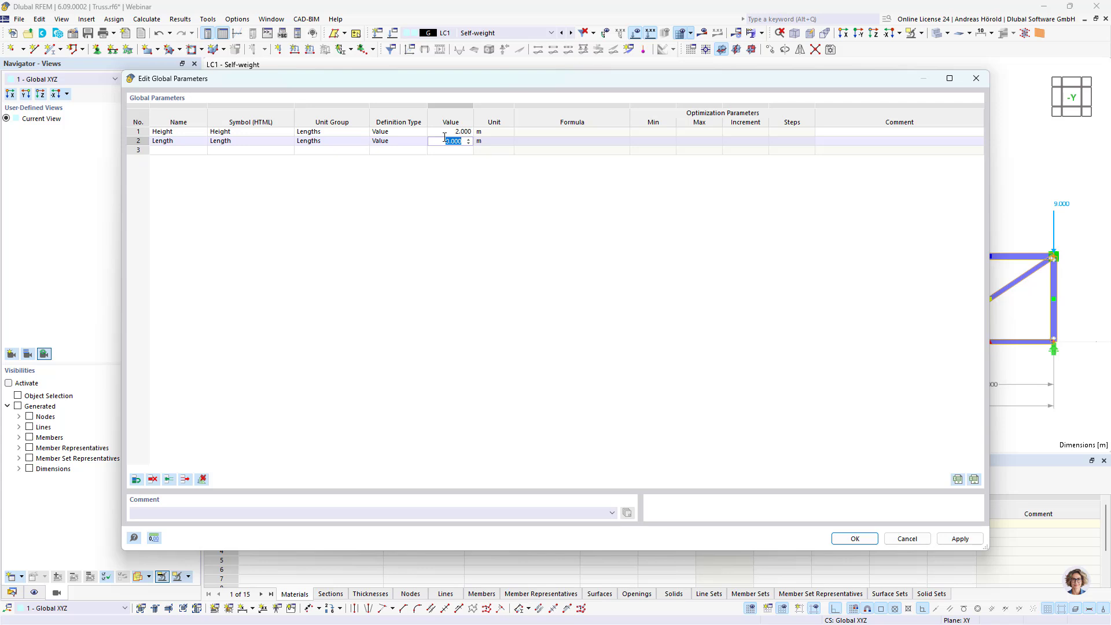
{"action": "type", "text": "18"}
{"action": "key", "text": "Return"}
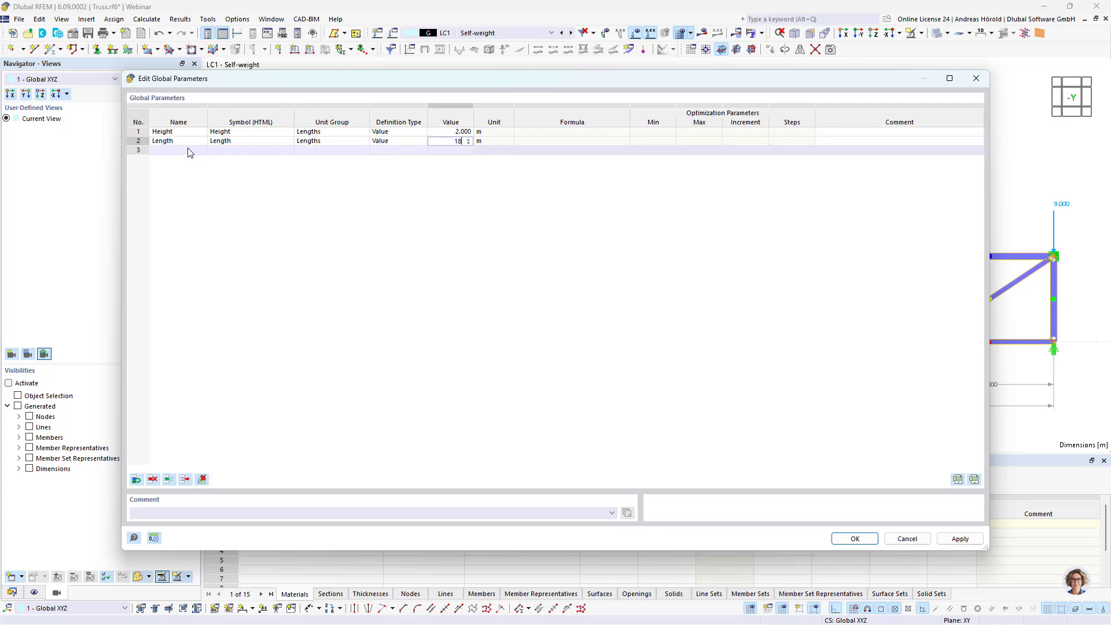
- Add a third global parameter named Self_weight_roof and assign it the Surface loads unit group
{"action": "left_click", "coordinate": [187, 152]}
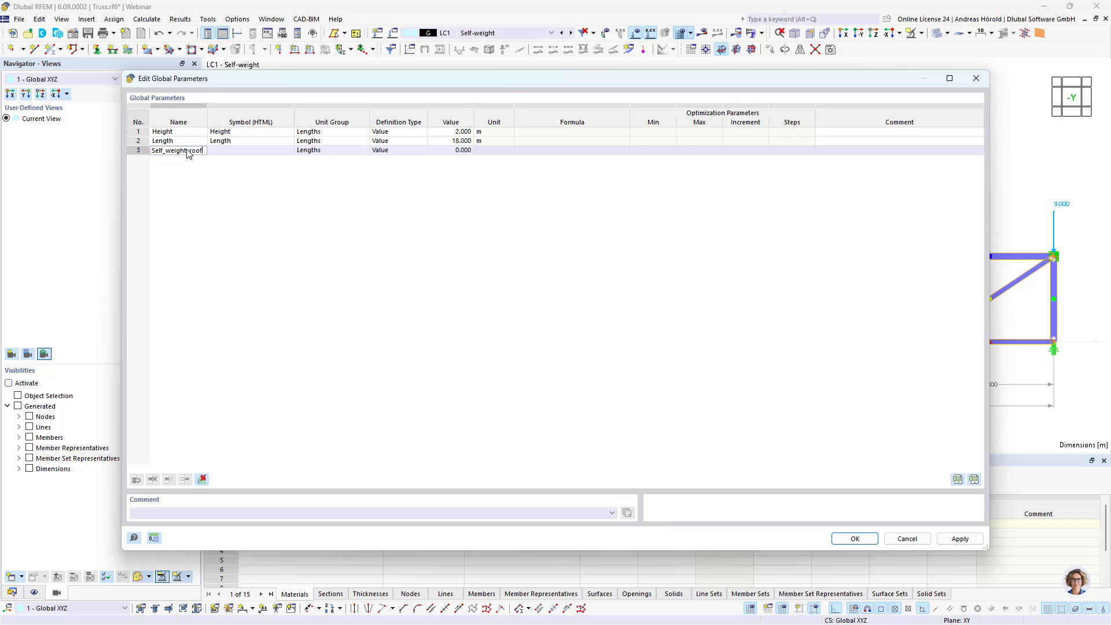
{"action": "left_click", "coordinate": [324, 153]}
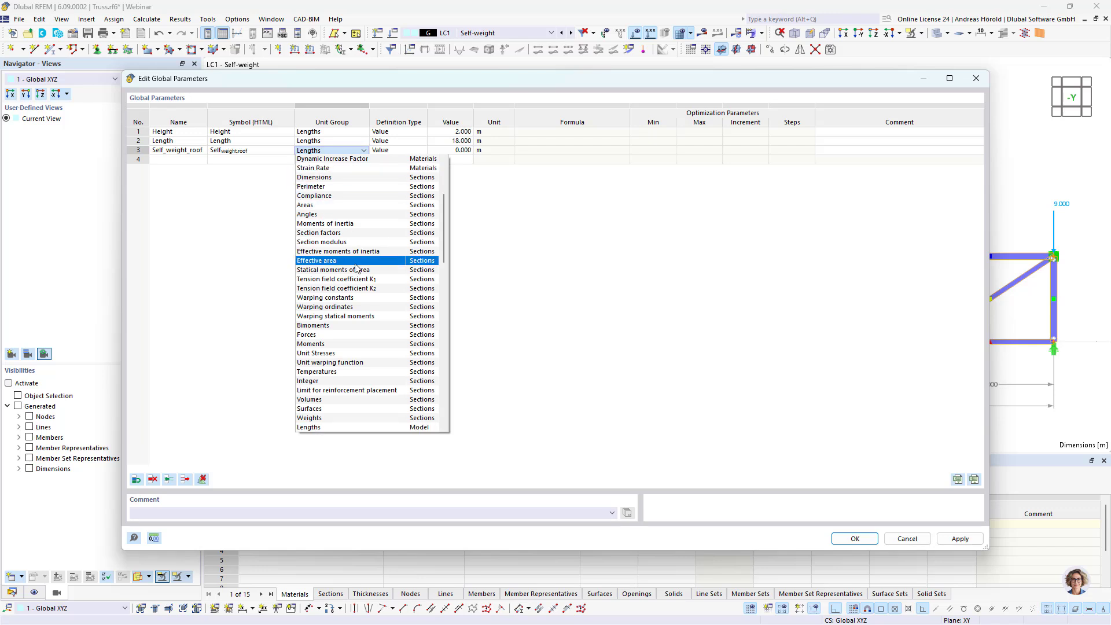
{"action": "scroll", "coordinate": [366, 240], "scroll_direction": "up", "scroll_amount": 3}
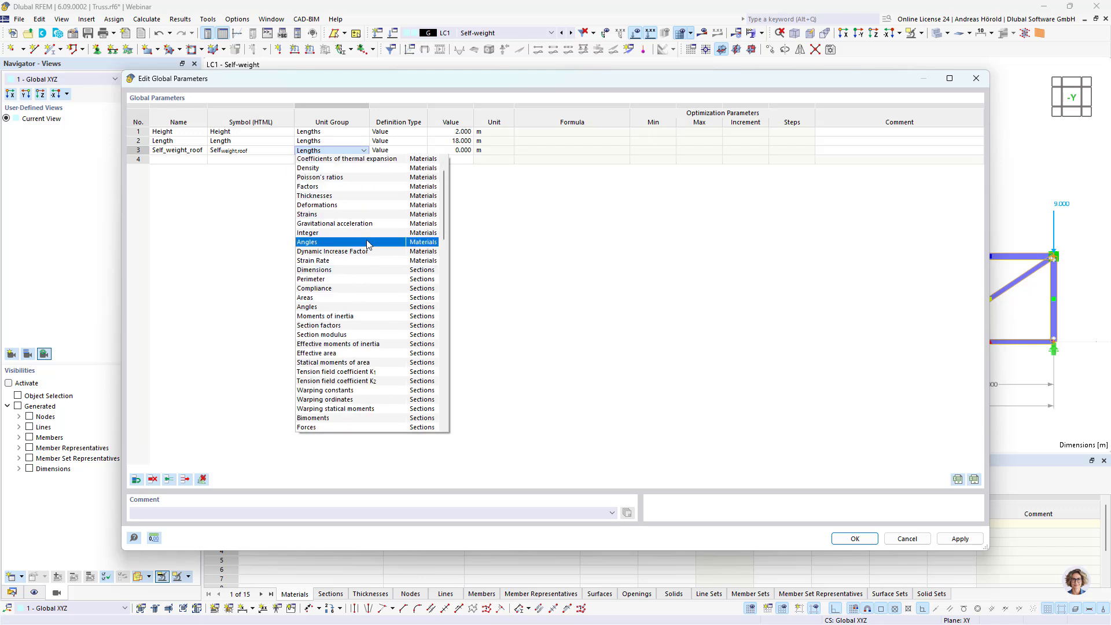
{"action": "scroll", "coordinate": [367, 243], "scroll_direction": "up", "scroll_amount": 1}
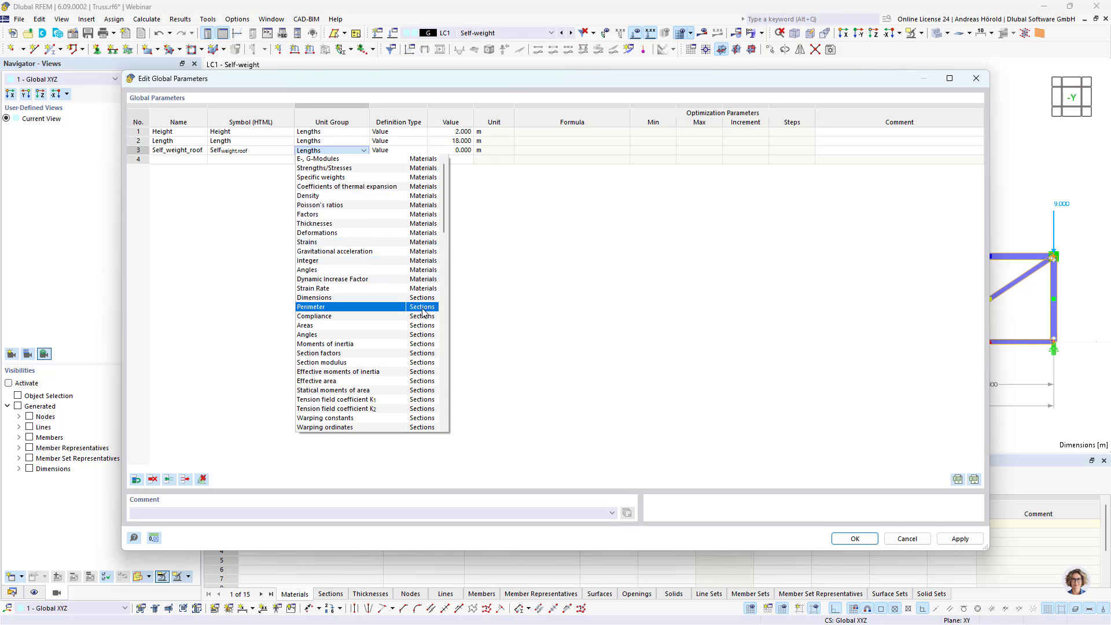
{"action": "scroll", "coordinate": [422, 283], "scroll_direction": "down", "scroll_amount": 3}
{"action": "scroll", "coordinate": [421, 290], "scroll_direction": "down", "scroll_amount": 10}
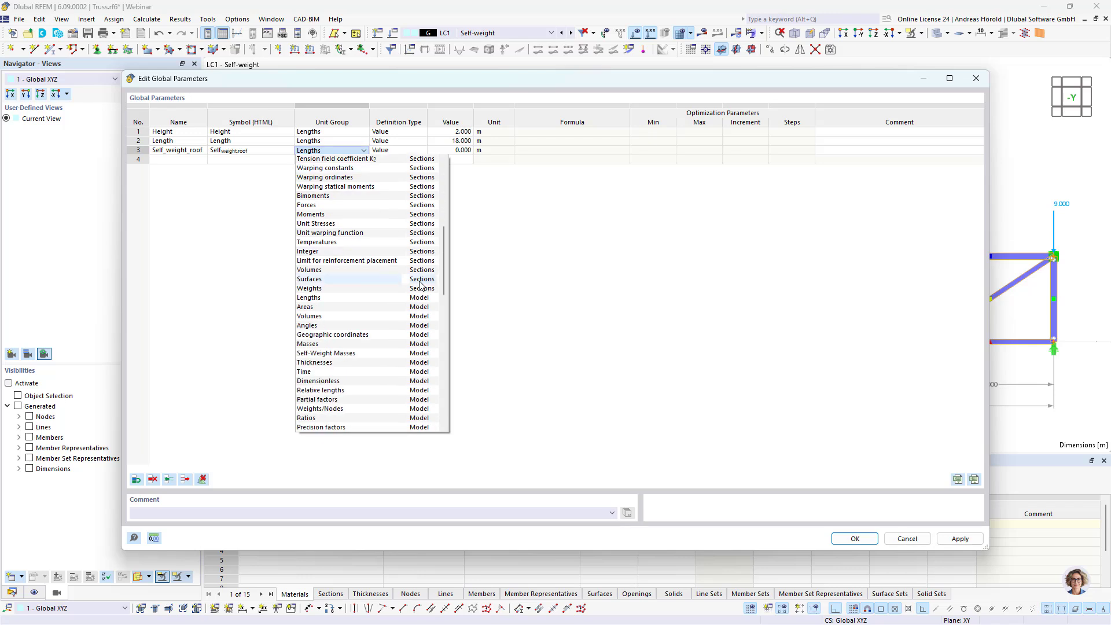
{"action": "scroll", "coordinate": [422, 318], "scroll_direction": "down", "scroll_amount": 6}
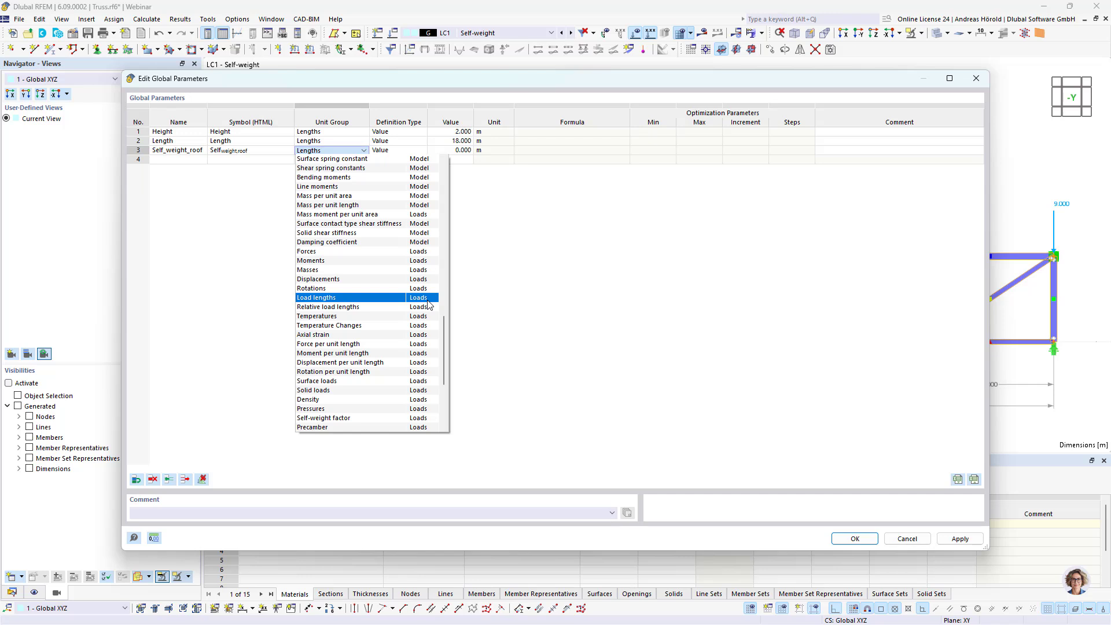
{"action": "scroll", "coordinate": [430, 305], "scroll_direction": "down", "scroll_amount": 1}
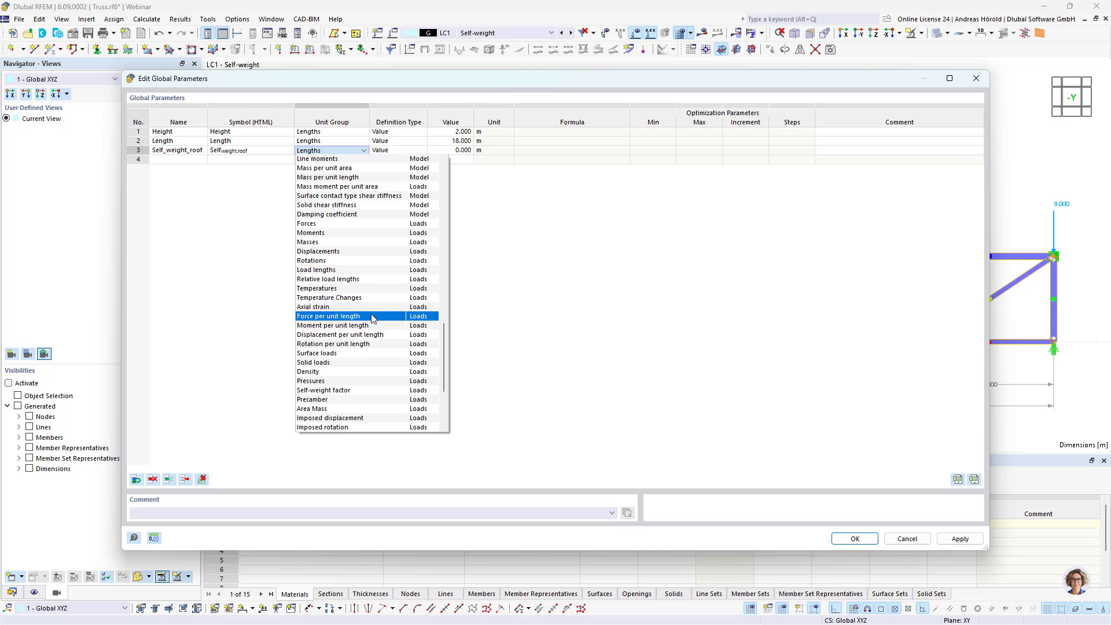
{"action": "scroll", "coordinate": [372, 318], "scroll_direction": "down", "scroll_amount": 3}
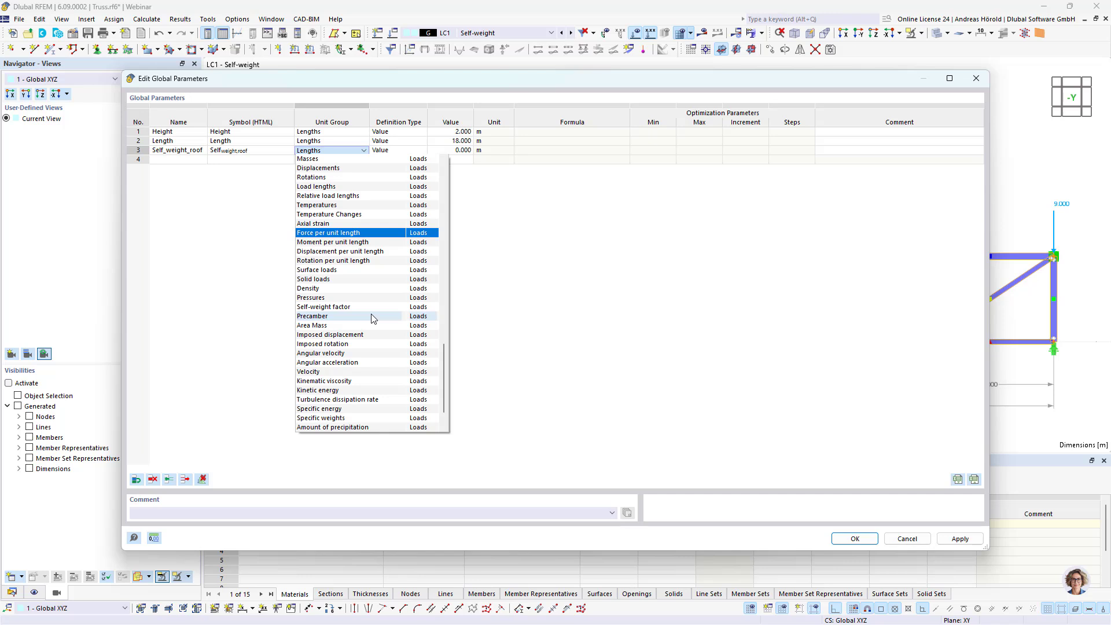
{"action": "scroll", "coordinate": [372, 318], "scroll_direction": "up", "scroll_amount": 1}
{"action": "scroll", "coordinate": [372, 318], "scroll_direction": "up", "scroll_amount": 3}
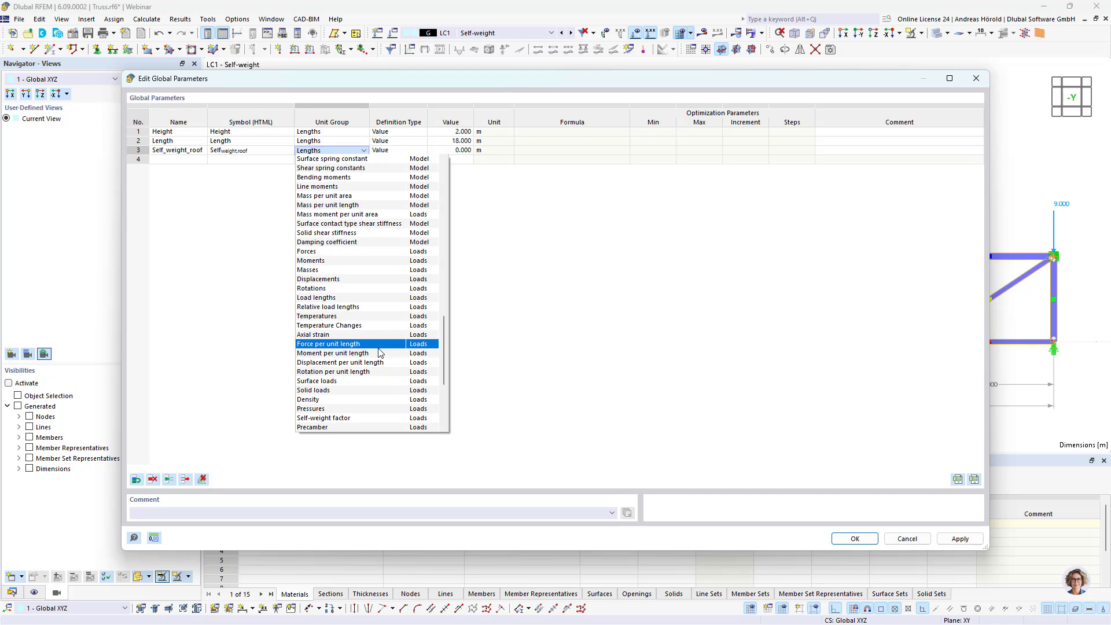
{"action": "left_click", "coordinate": [380, 382]}
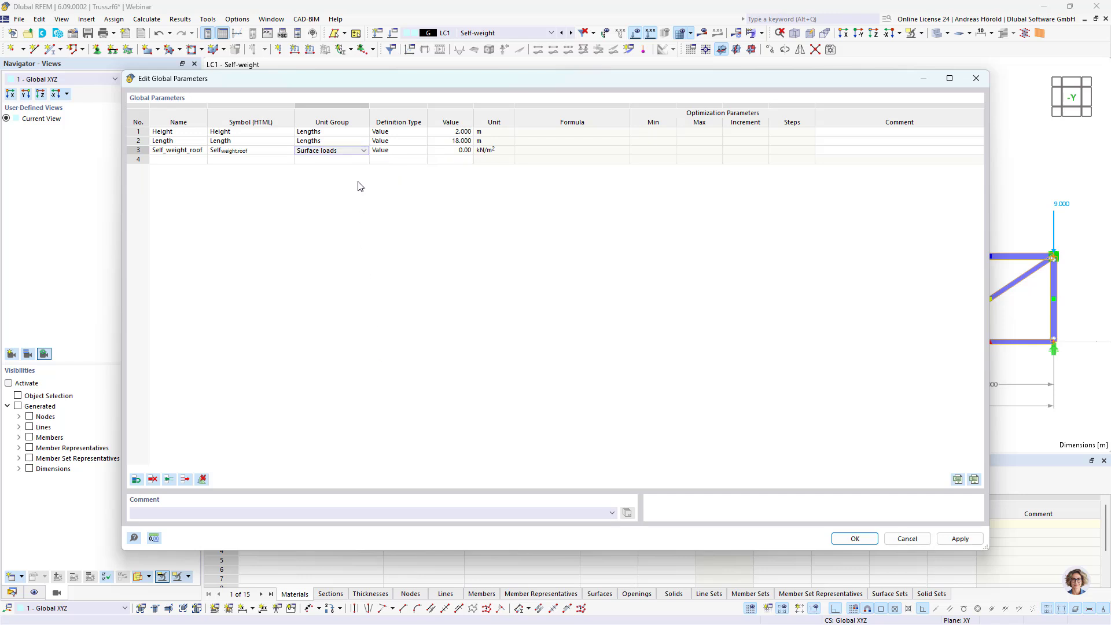
- Set the value of the Self_weight_roof parameter to 0.5 kN/m²
{"action": "left_click", "coordinate": [458, 150]}
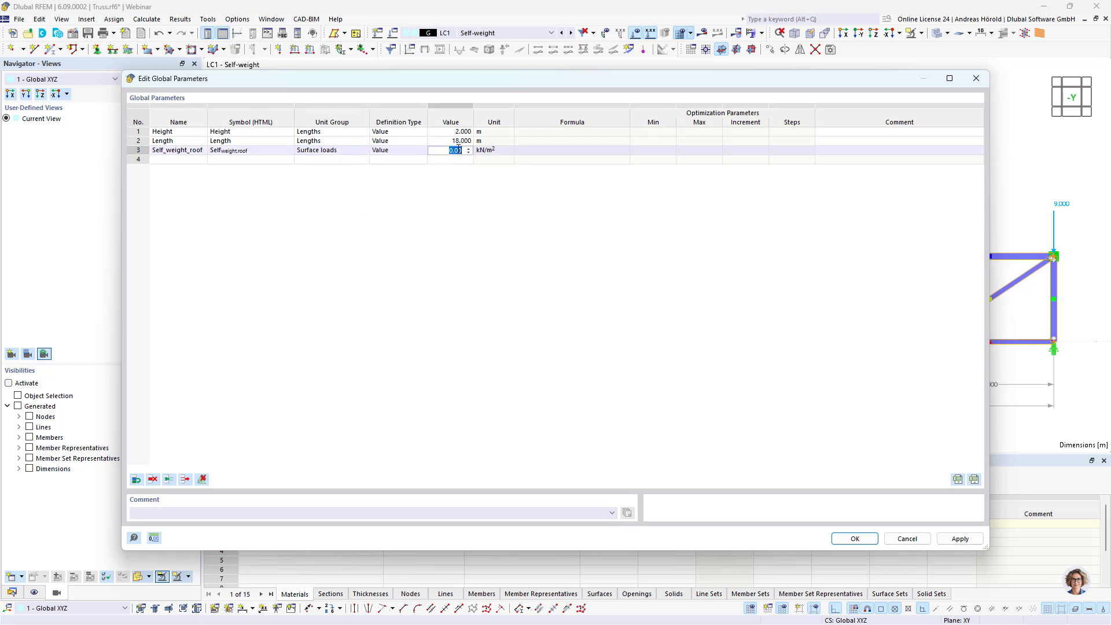
{"action": "type", "text": "0.5"}
{"action": "key", "text": "Return"}
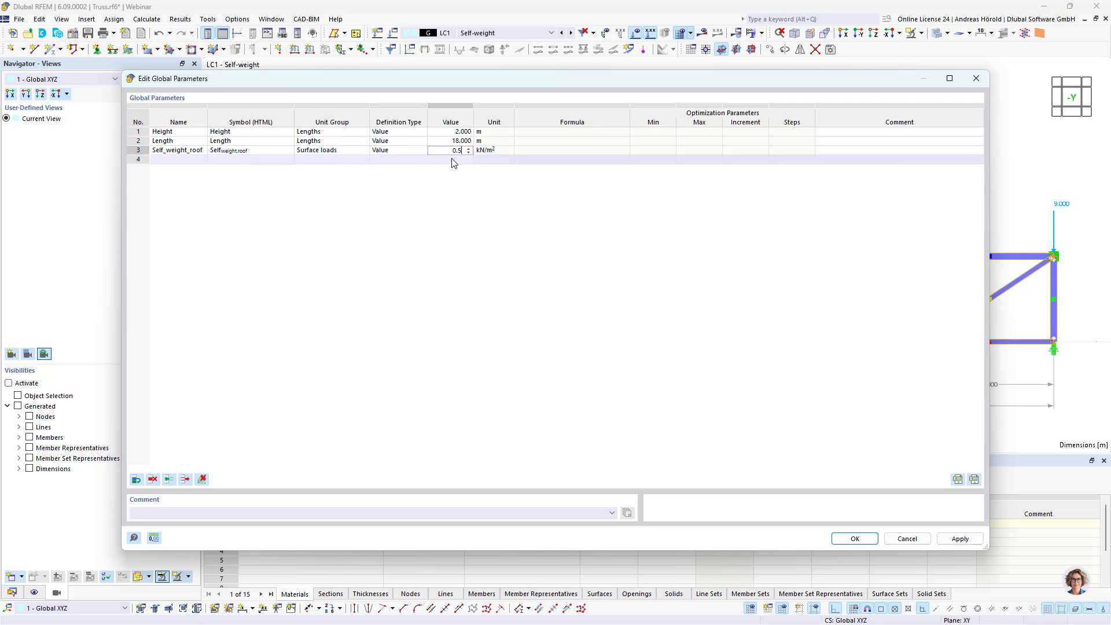
- Add a length parameter named Spacing with a value of 6 m and accept the global parameters
{"action": "left_click", "coordinate": [183, 155]}
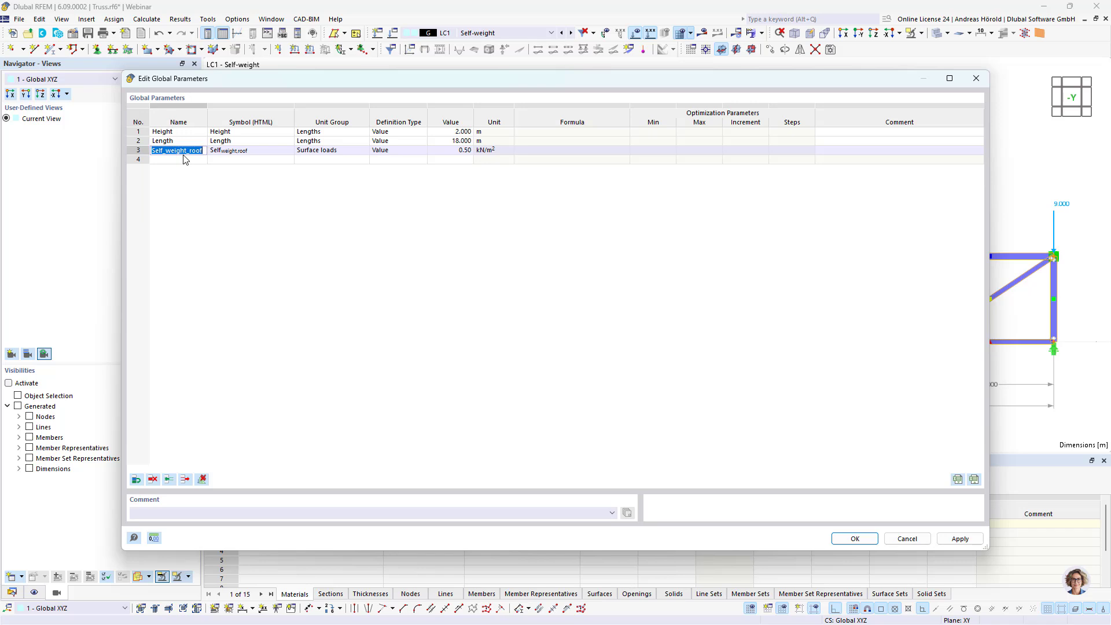
{"action": "left_click", "coordinate": [184, 159]}
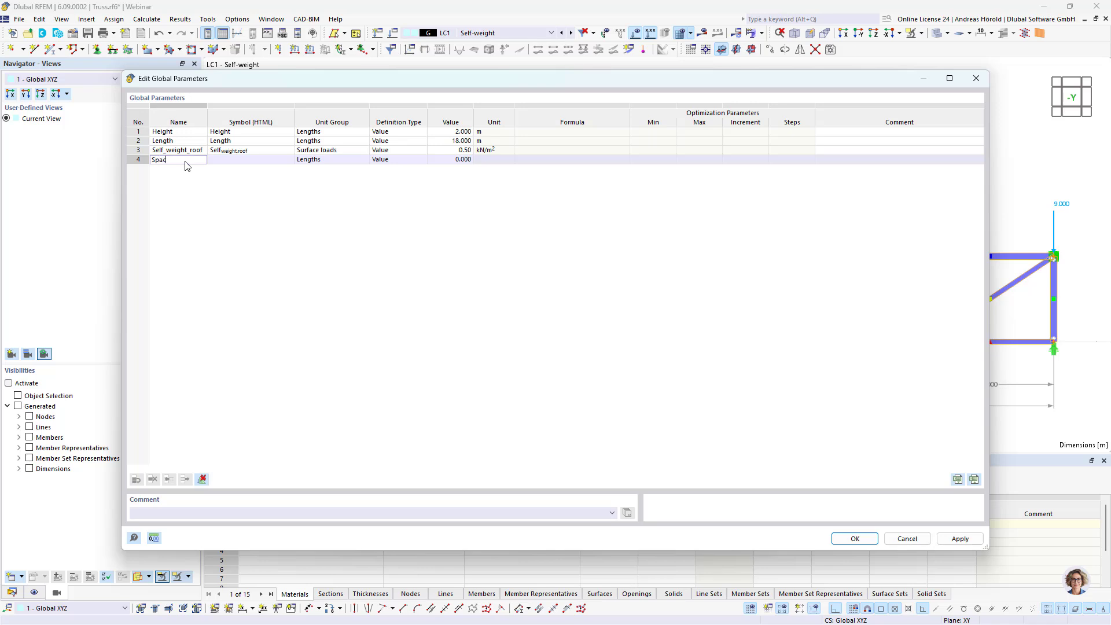
{"action": "type", "text": "g"}
{"action": "left_click", "coordinate": [321, 162]}
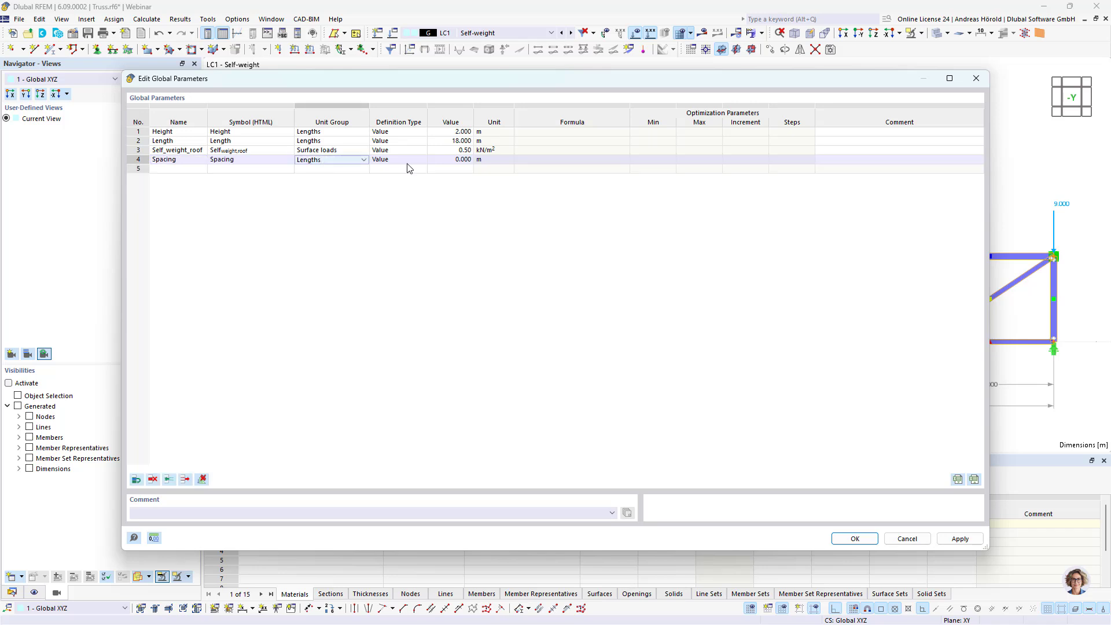
{"action": "left_click", "coordinate": [465, 161]}
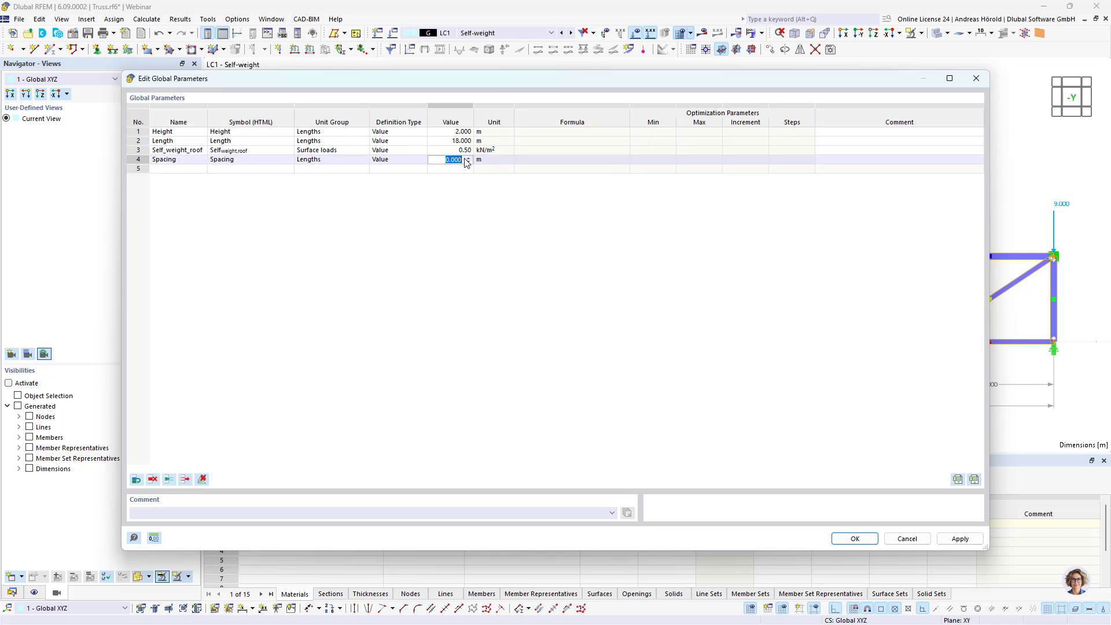
{"action": "type", "text": "6"}
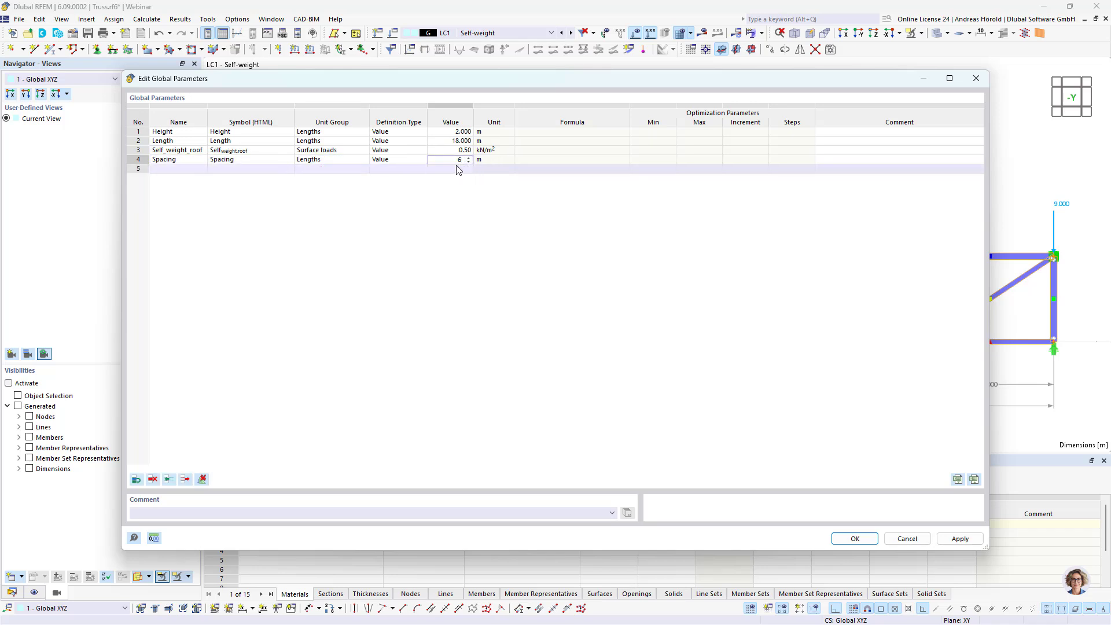
{"action": "left_click", "coordinate": [464, 169]}
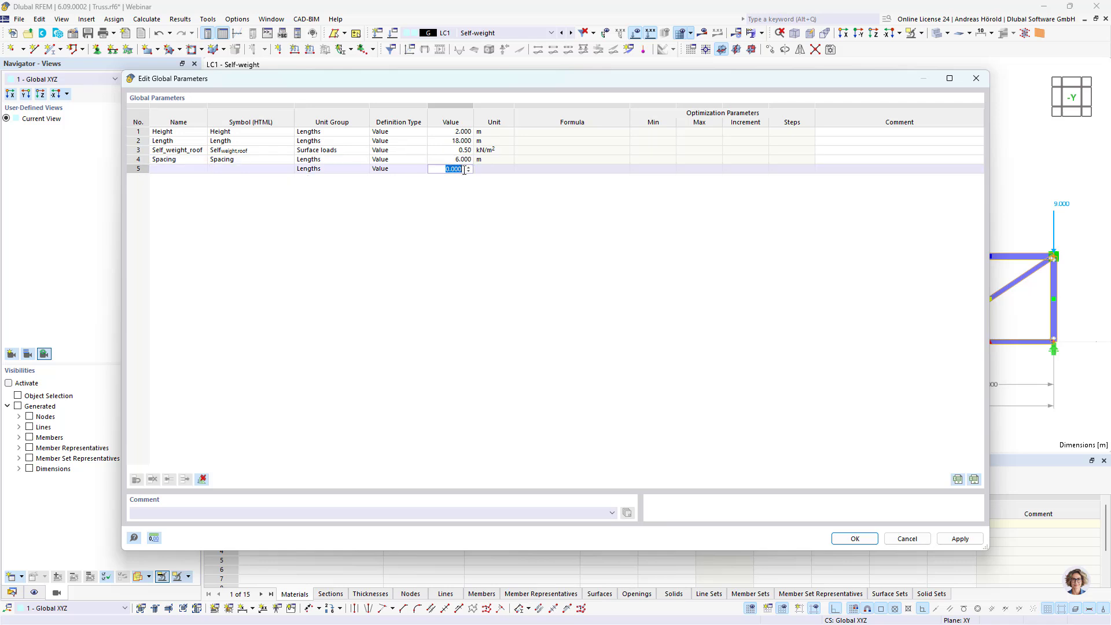
{"action": "left_click", "coordinate": [854, 538]}
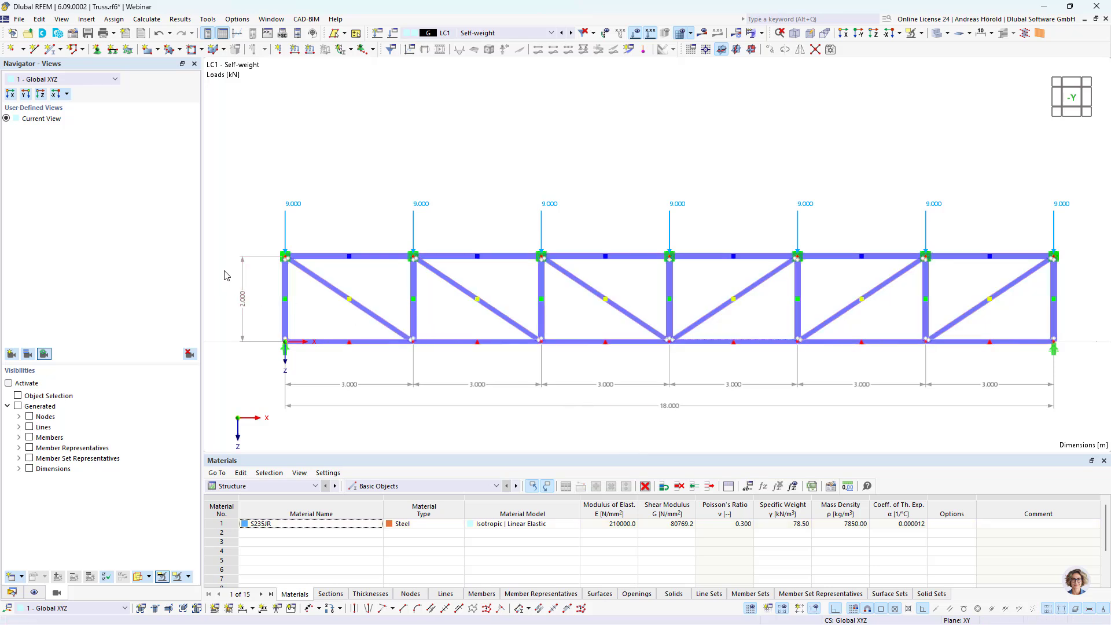
- Define the Z-coordinate of all seven upper-chord nodes with the formula -Height, using the global parameter
{"action": "left_click_drag", "start_coordinate": [226, 276], "coordinate": [1077, 231]}
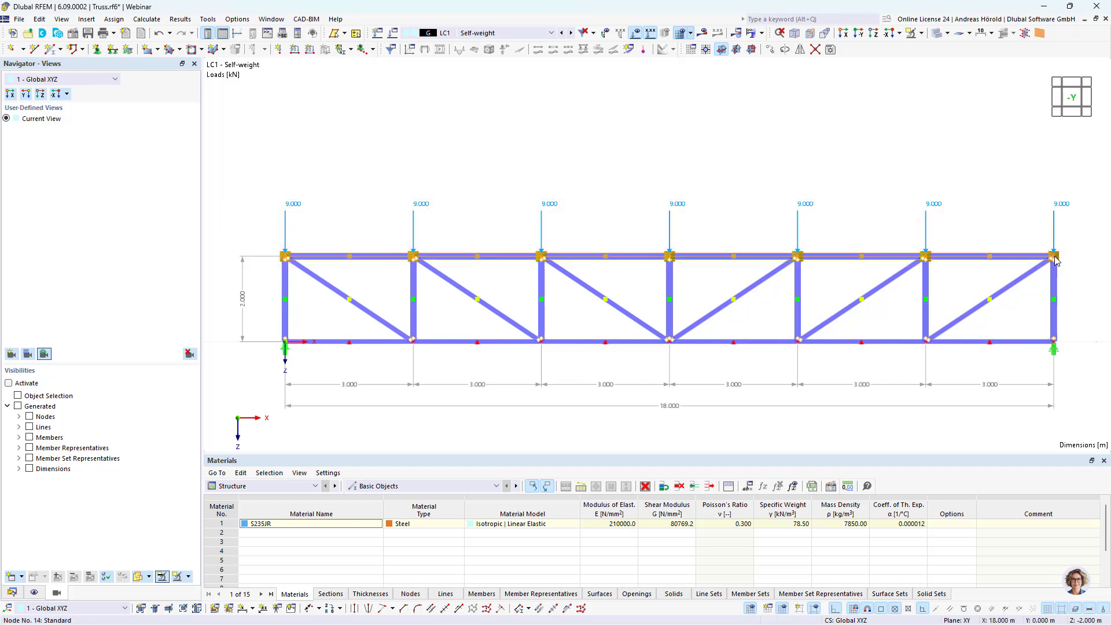
{"action": "right_click", "coordinate": [1056, 259]}
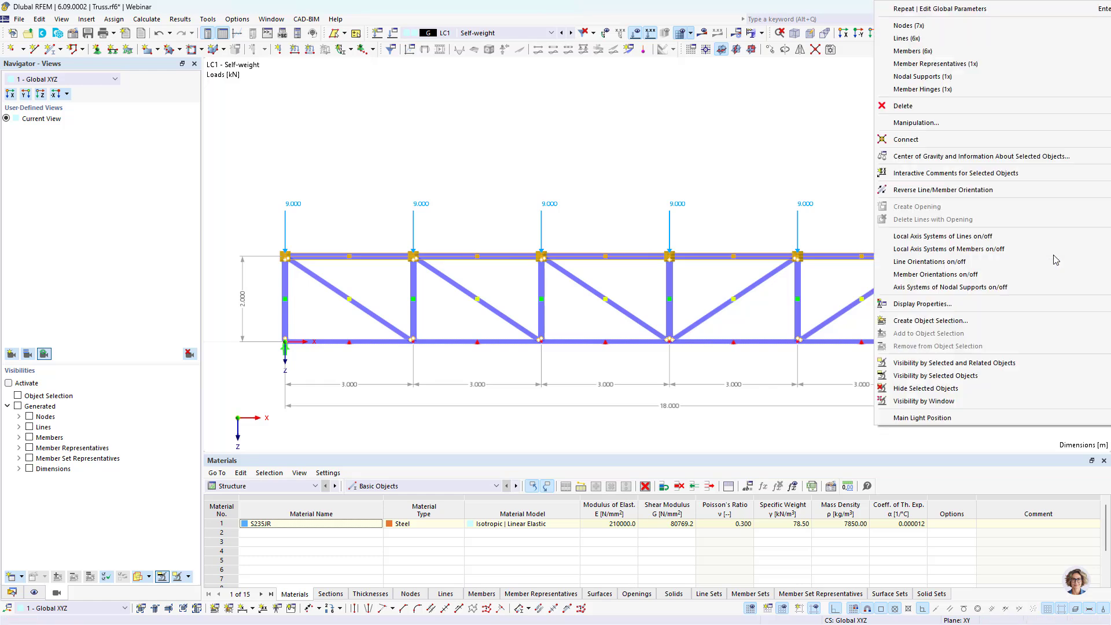
{"action": "mouse_move", "coordinate": [932, 65]}
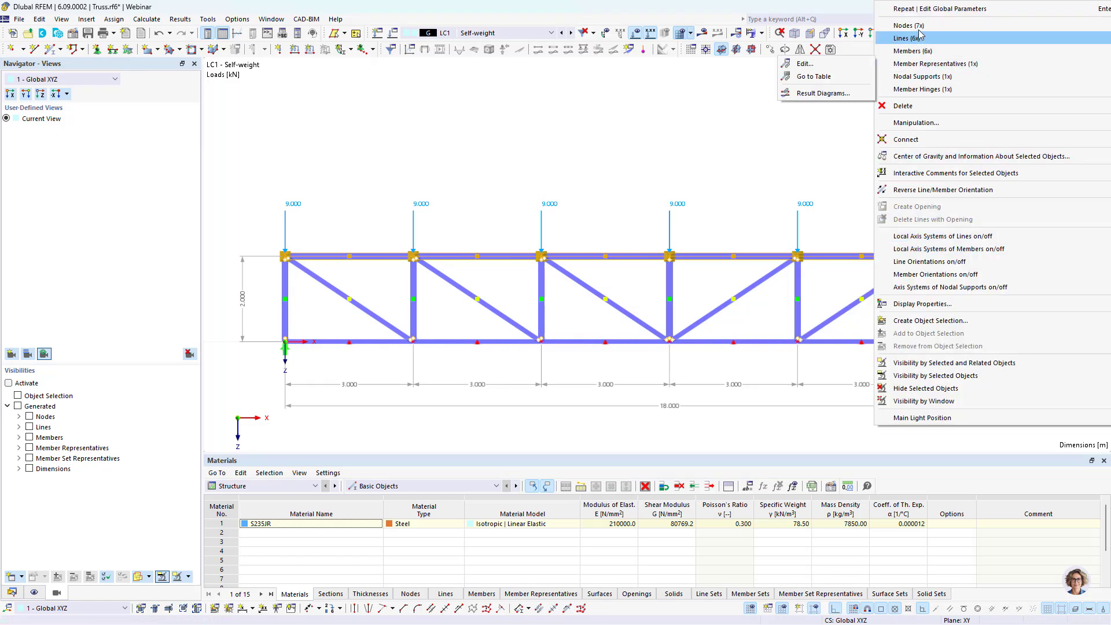
{"action": "mouse_move", "coordinate": [906, 25]}
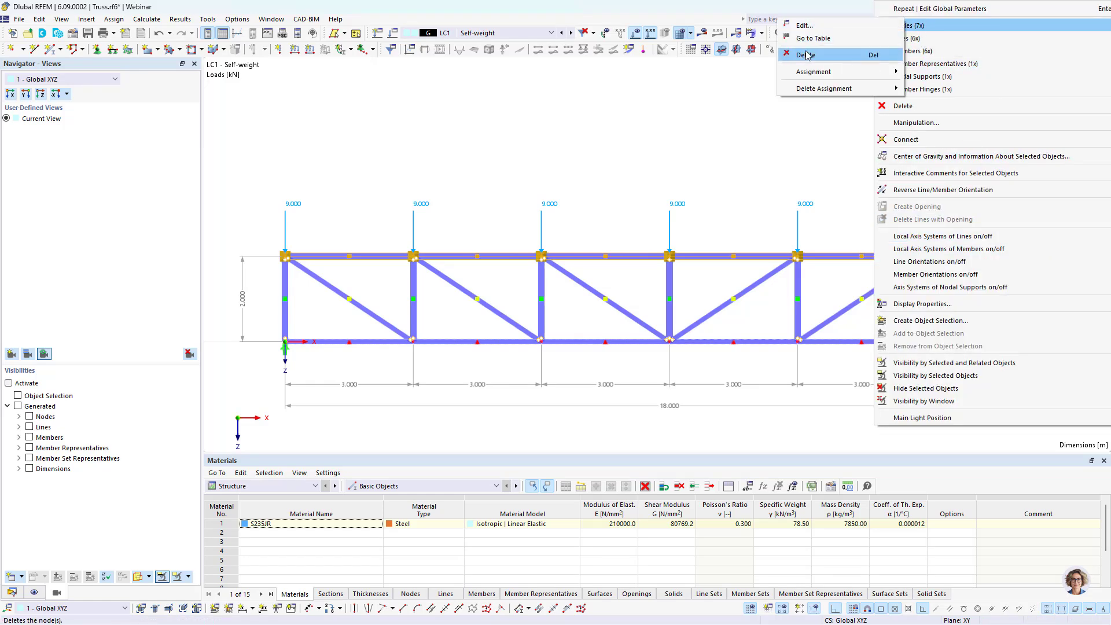
{"action": "left_click", "coordinate": [805, 26]}
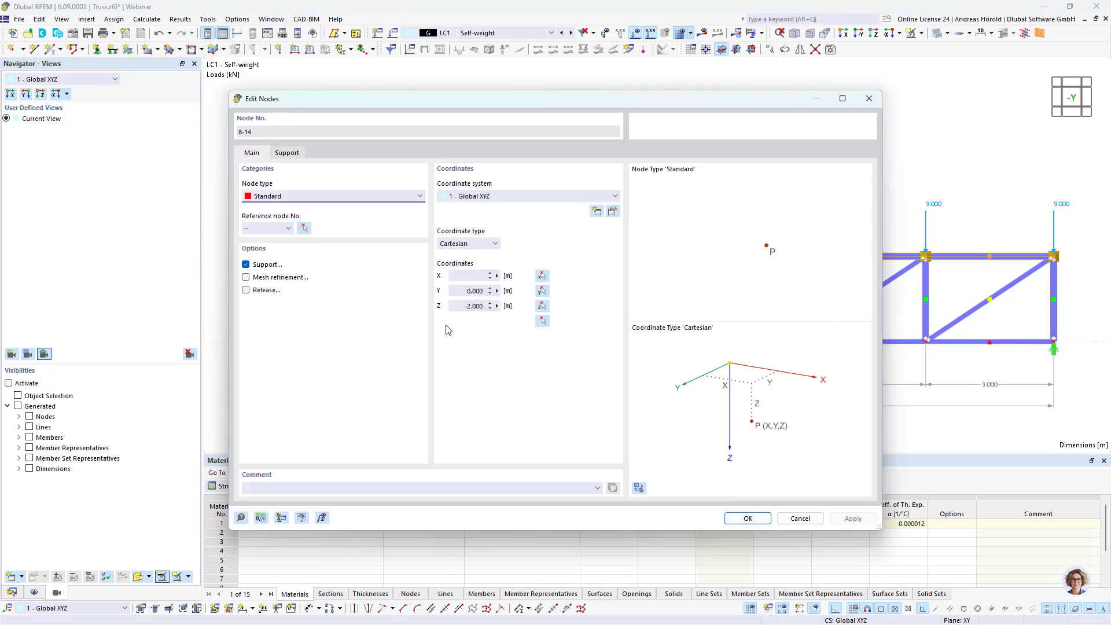
{"action": "left_click", "coordinate": [498, 307]}
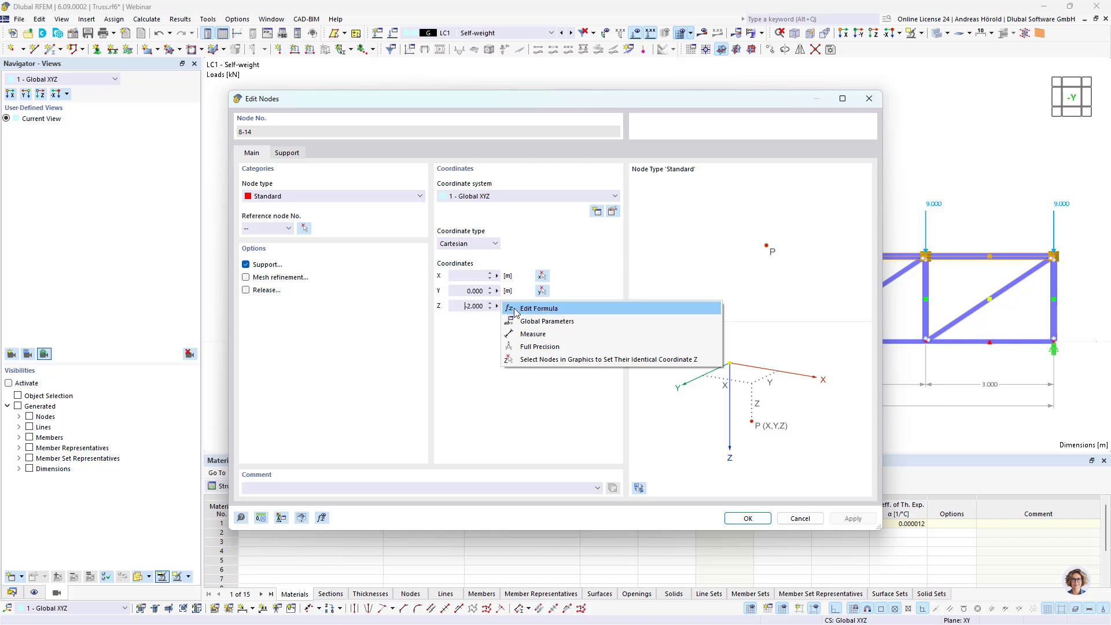
{"action": "left_click", "coordinate": [549, 311]}
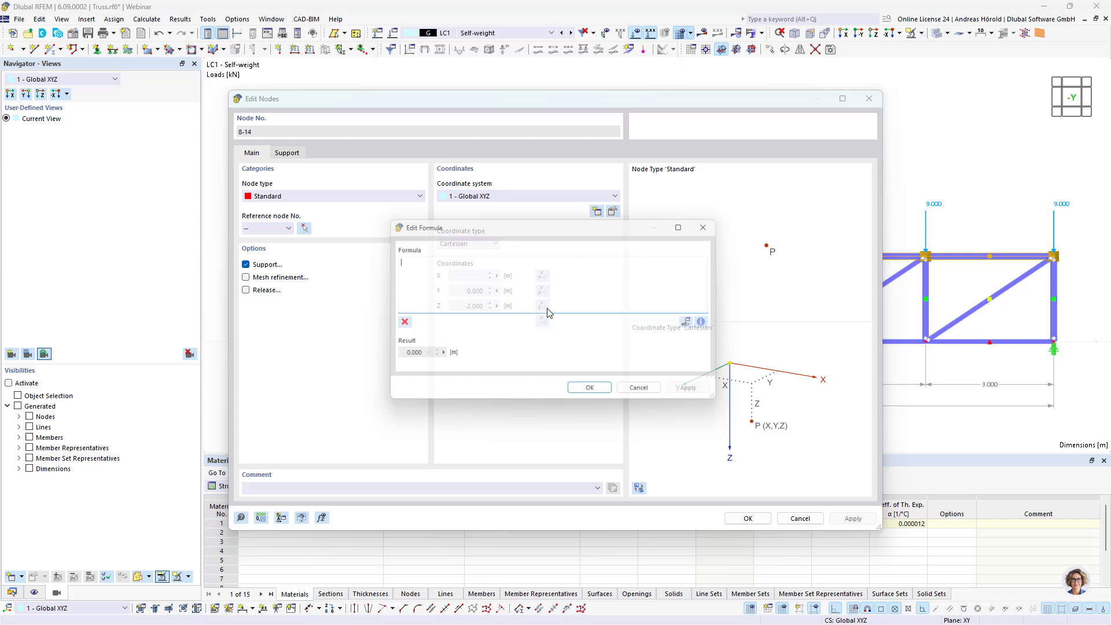
{"action": "left_click", "coordinate": [697, 325]}
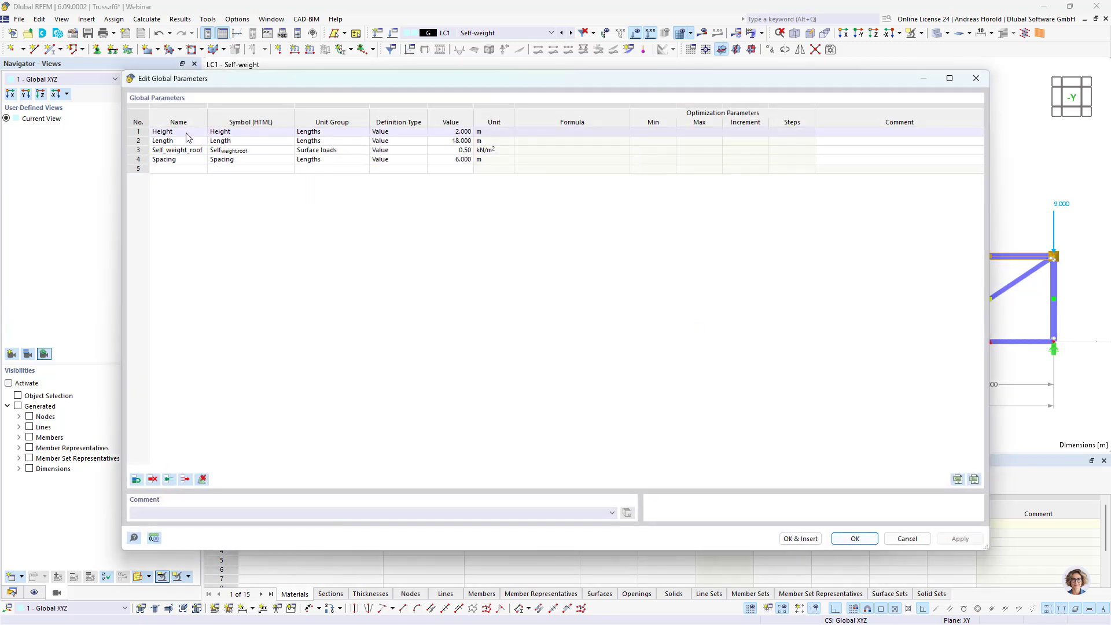
{"action": "left_click", "coordinate": [186, 135]}
{"action": "left_click", "coordinate": [181, 134]}
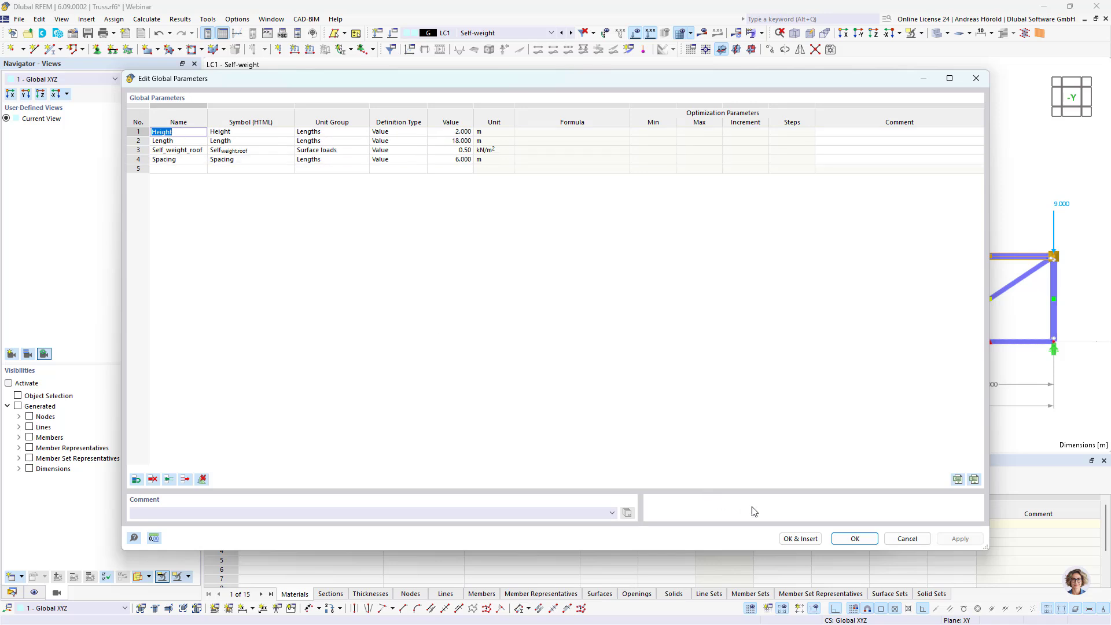
{"action": "left_click", "coordinate": [801, 539]}
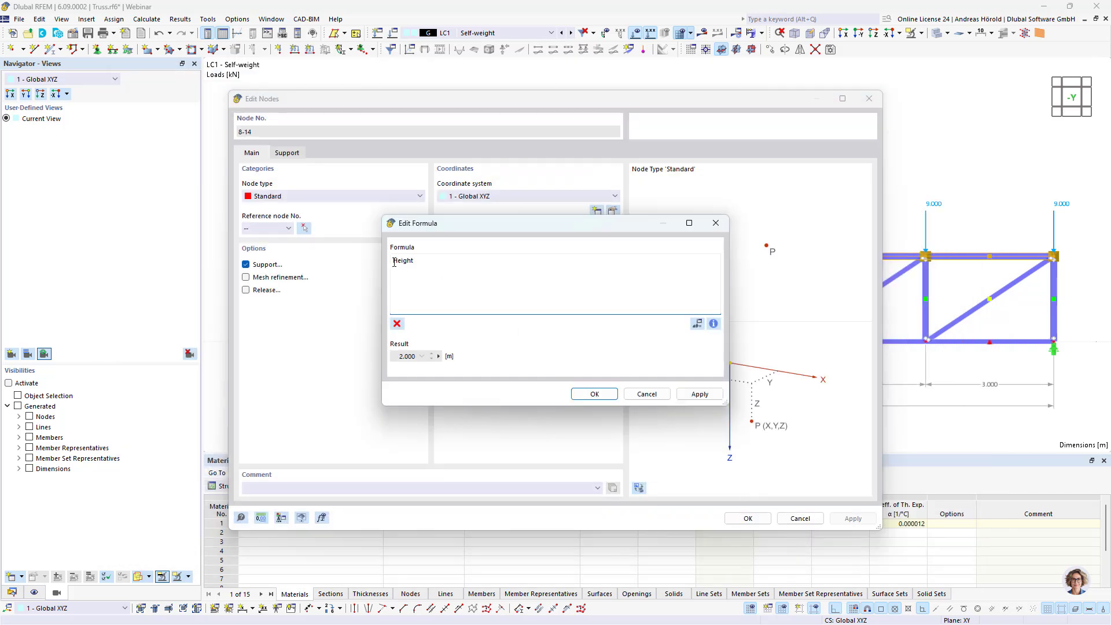
{"action": "type", "text": "-"}
{"action": "left_click", "coordinate": [594, 393]}
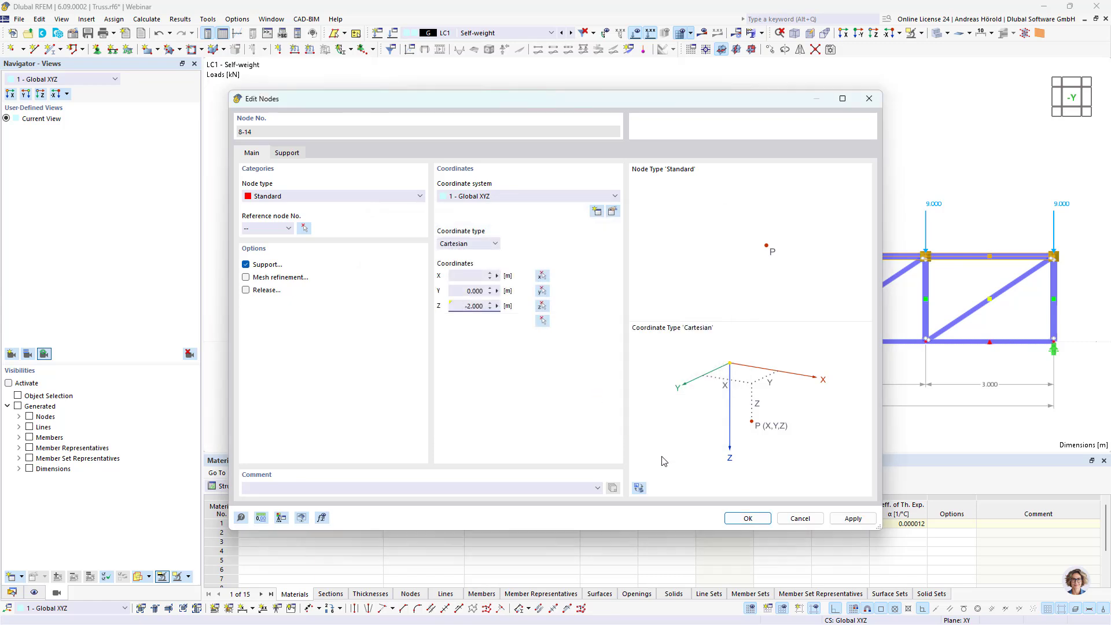
{"action": "left_click", "coordinate": [748, 518]}
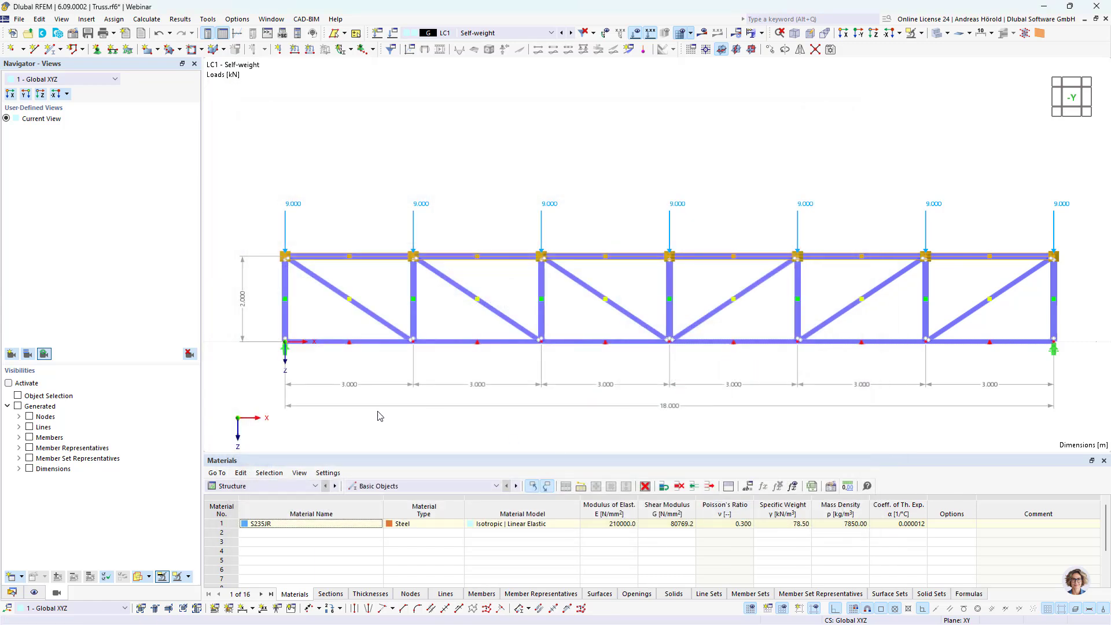
{"action": "left_click", "coordinate": [306, 413]}
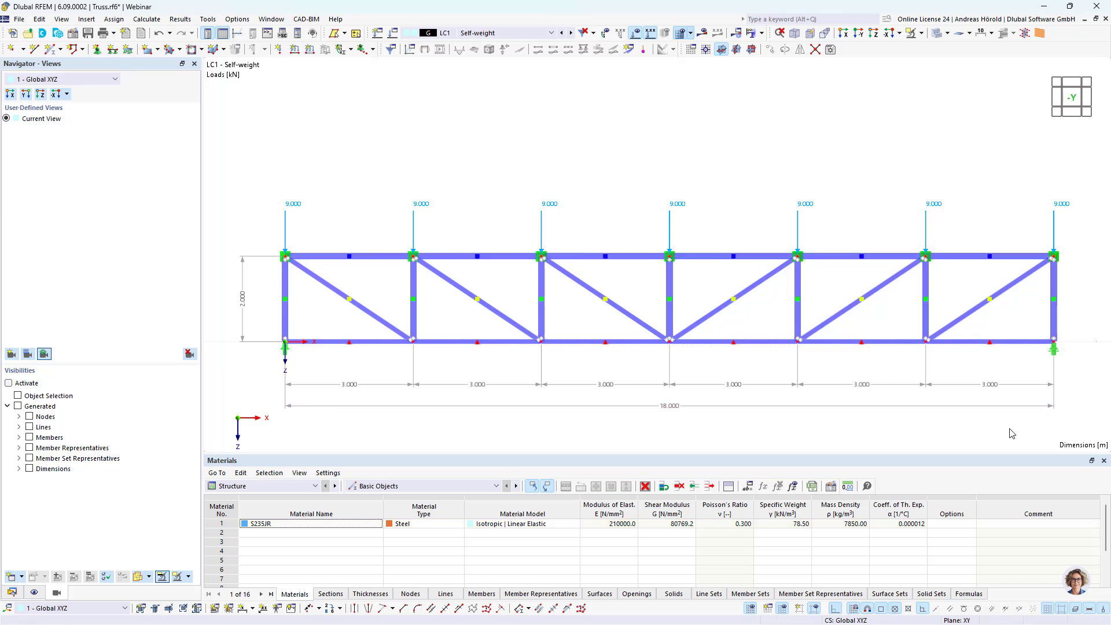
- Define the X-coordinate of the upper and lower nodes at the truss's right end with the global parameter Length
{"action": "left_click_drag", "start_coordinate": [1009, 429], "coordinate": [1071, 260]}
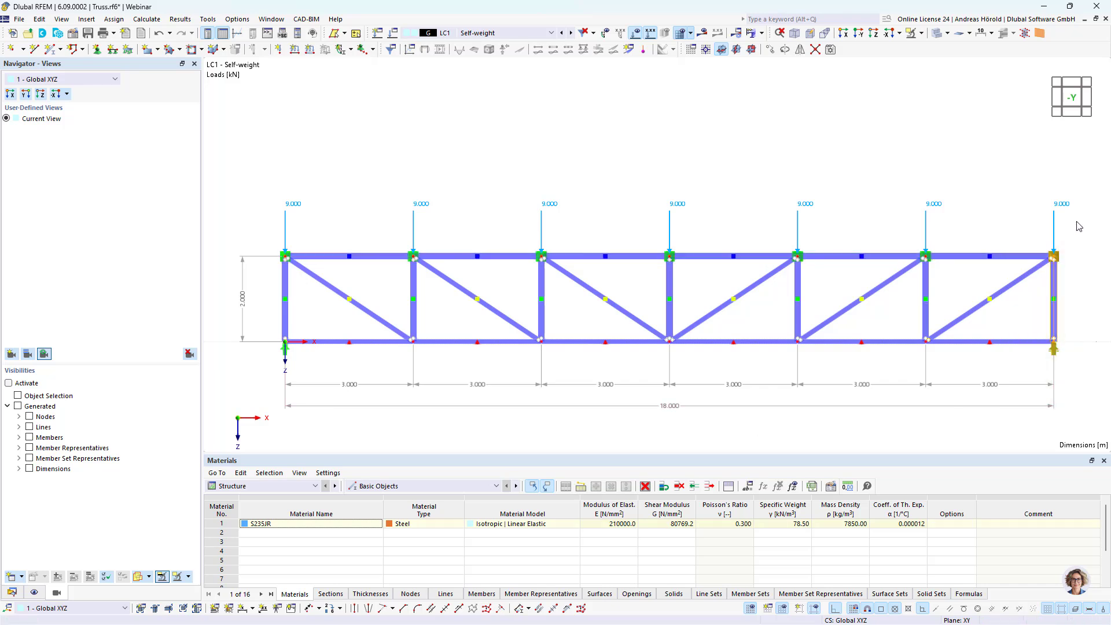
{"action": "right_click", "coordinate": [1054, 259]}
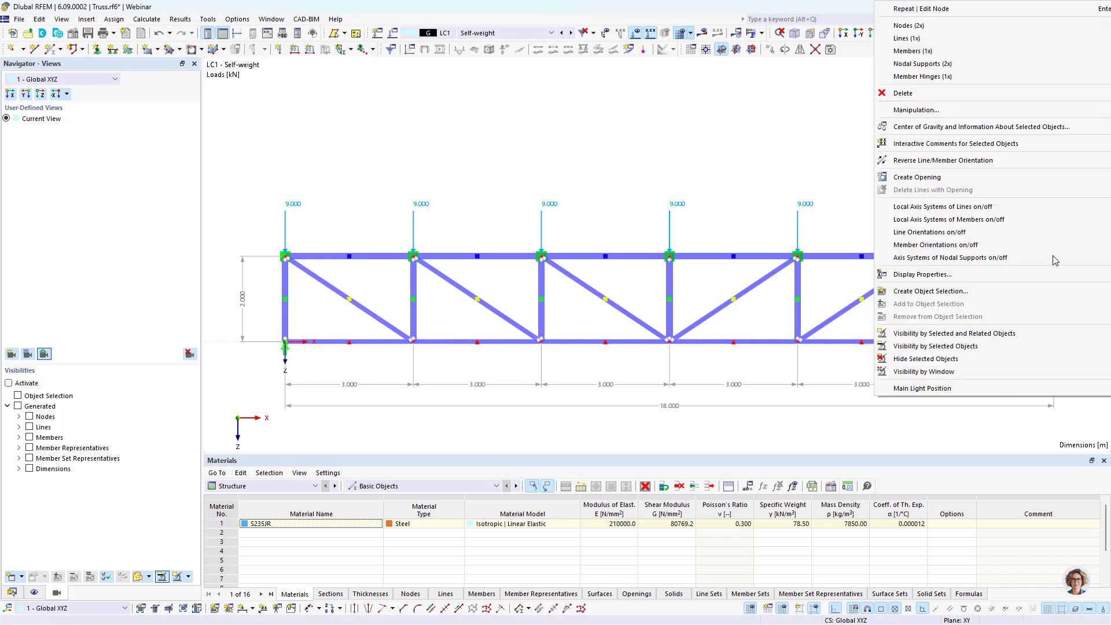
{"action": "mouse_move", "coordinate": [908, 26]}
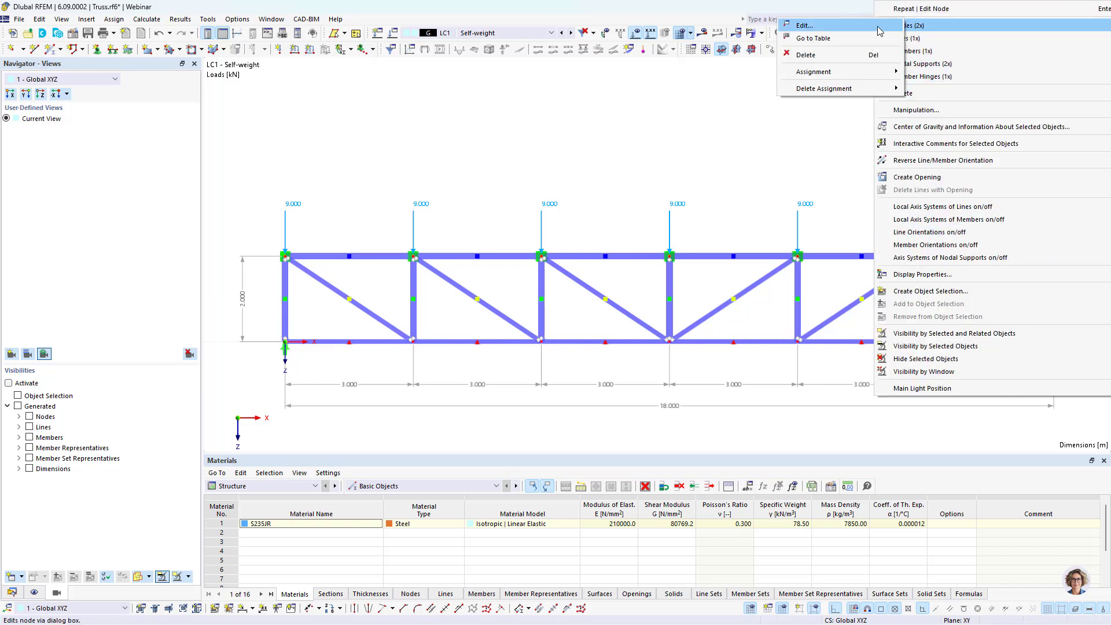
{"action": "left_click", "coordinate": [810, 26]}
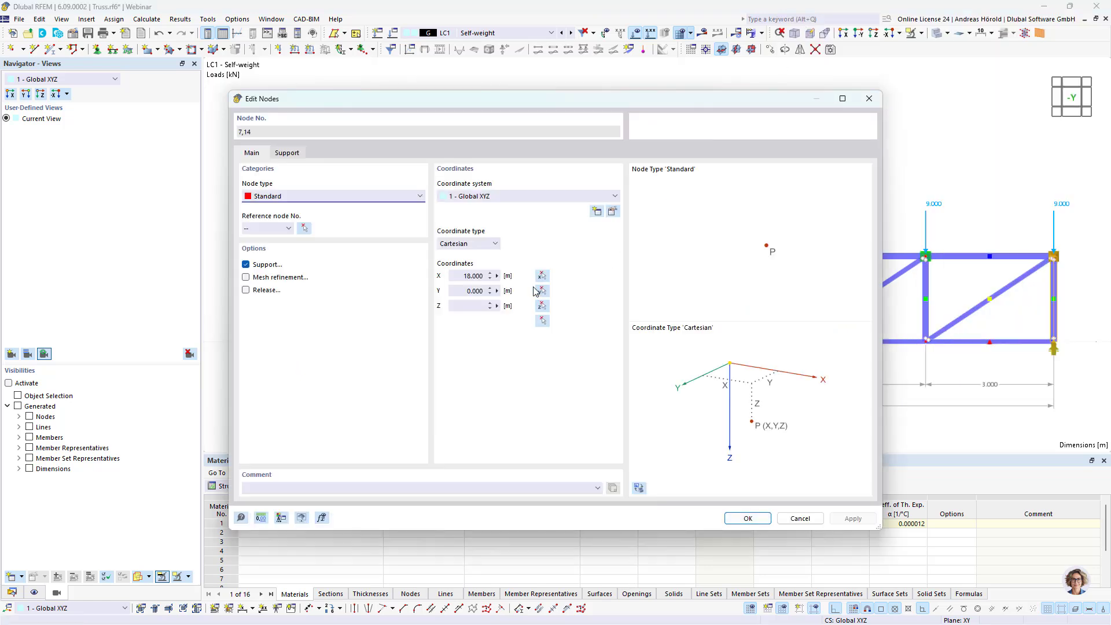
{"action": "left_click", "coordinate": [497, 276]}
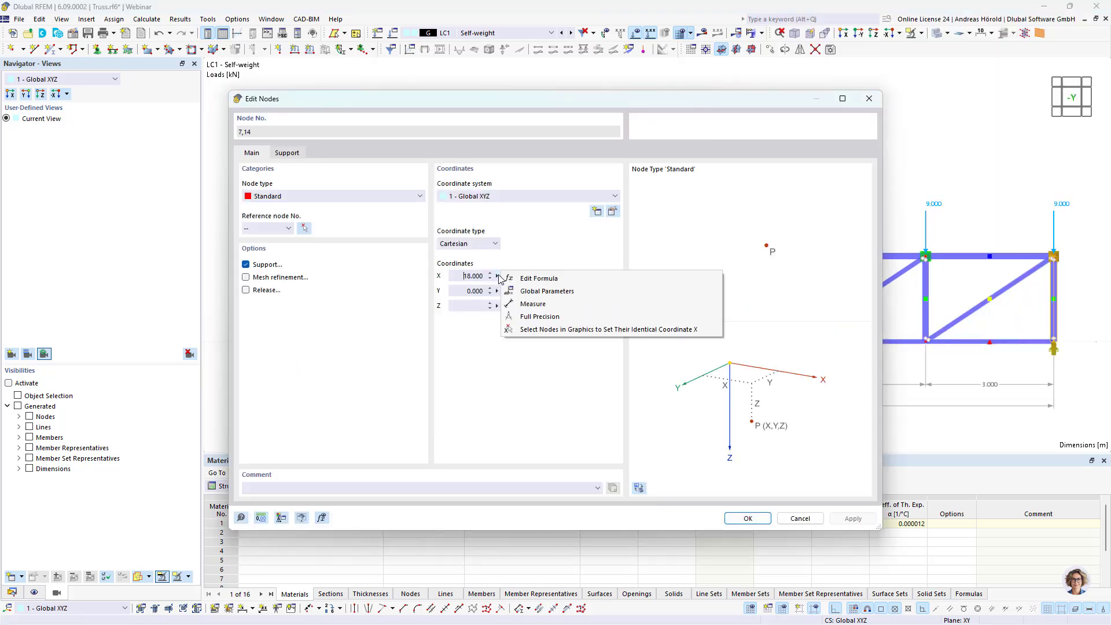
{"action": "left_click", "coordinate": [553, 279]}
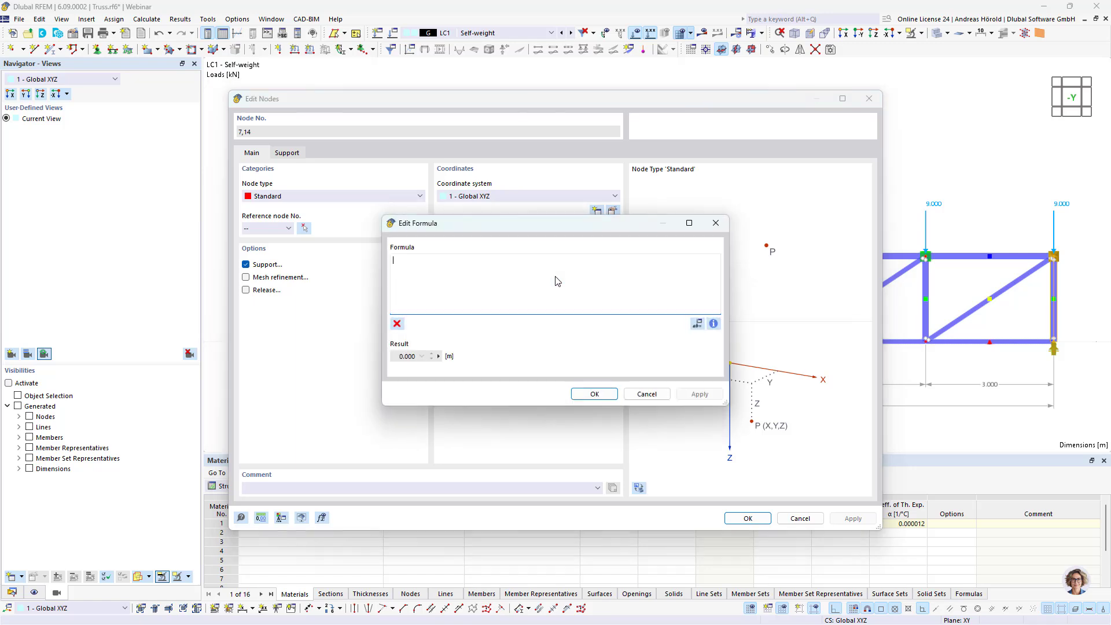
{"action": "left_click", "coordinate": [698, 325]}
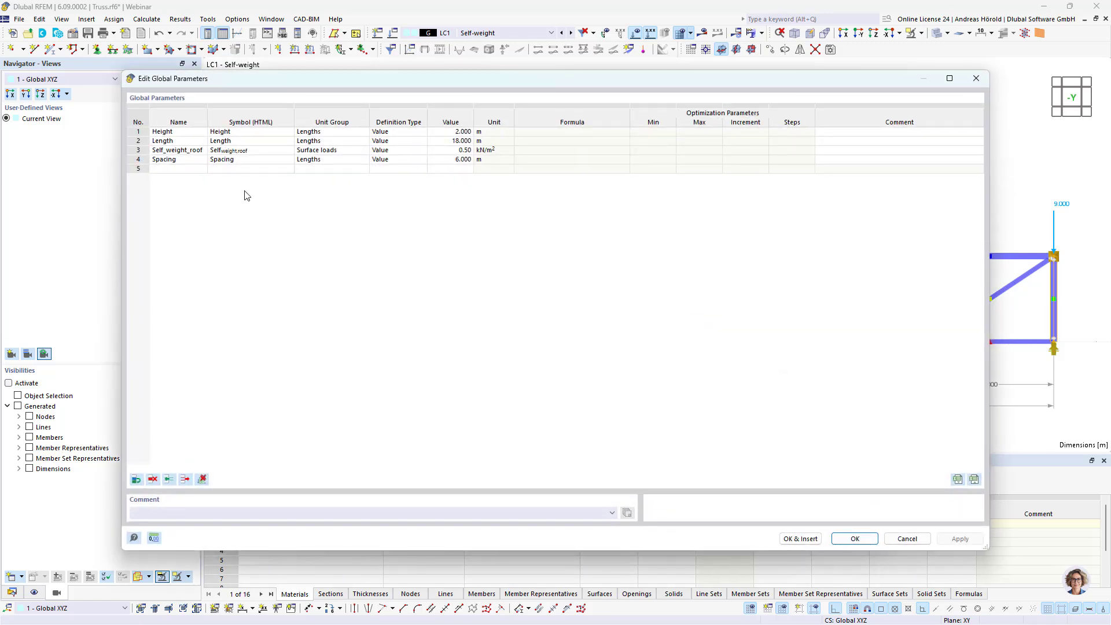
{"action": "double_click", "coordinate": [191, 146]}
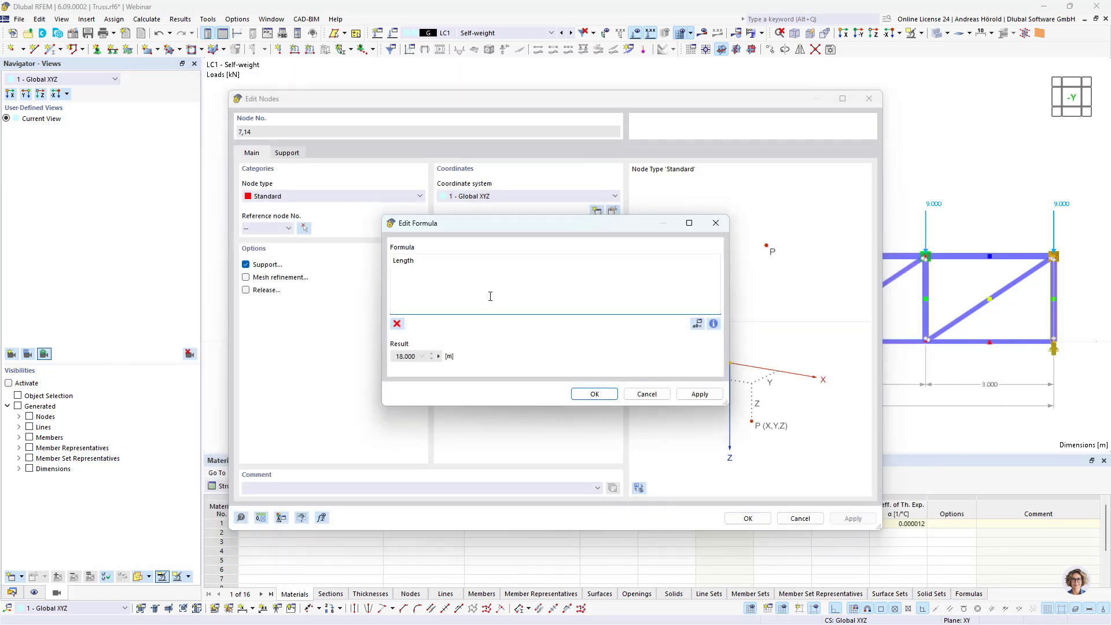
{"action": "left_click", "coordinate": [594, 394]}
{"action": "left_click", "coordinate": [747, 518]}
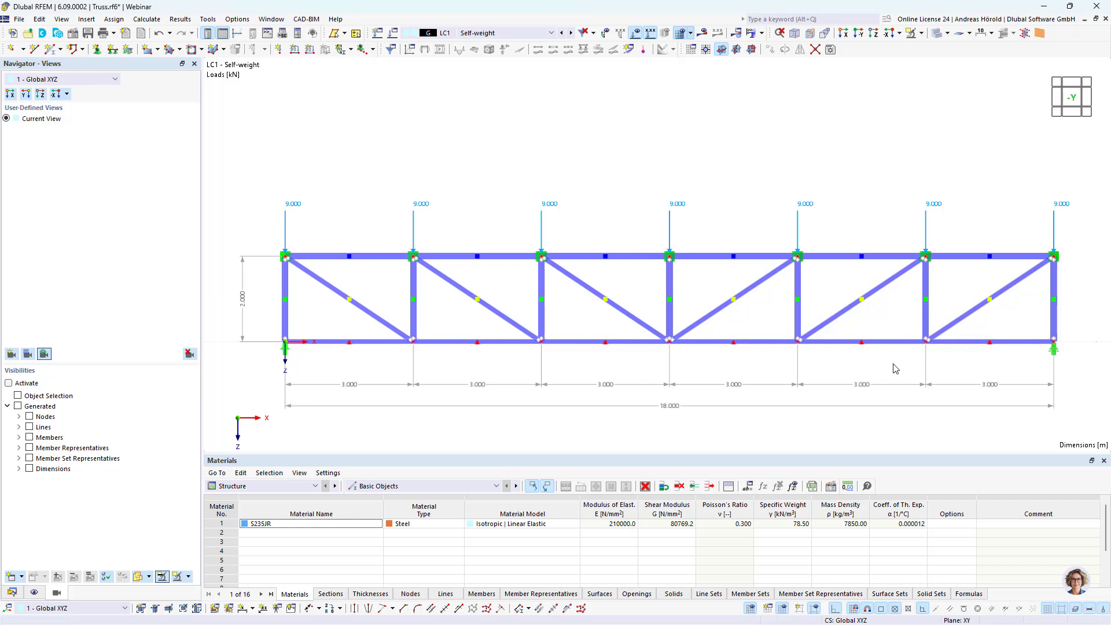
- Define the X-coordinate of the upper and lower nodes at the second-to-last vertical (nodes 6 and 13) with the formula Length*5/6
{"action": "right_click", "coordinate": [926, 260]}
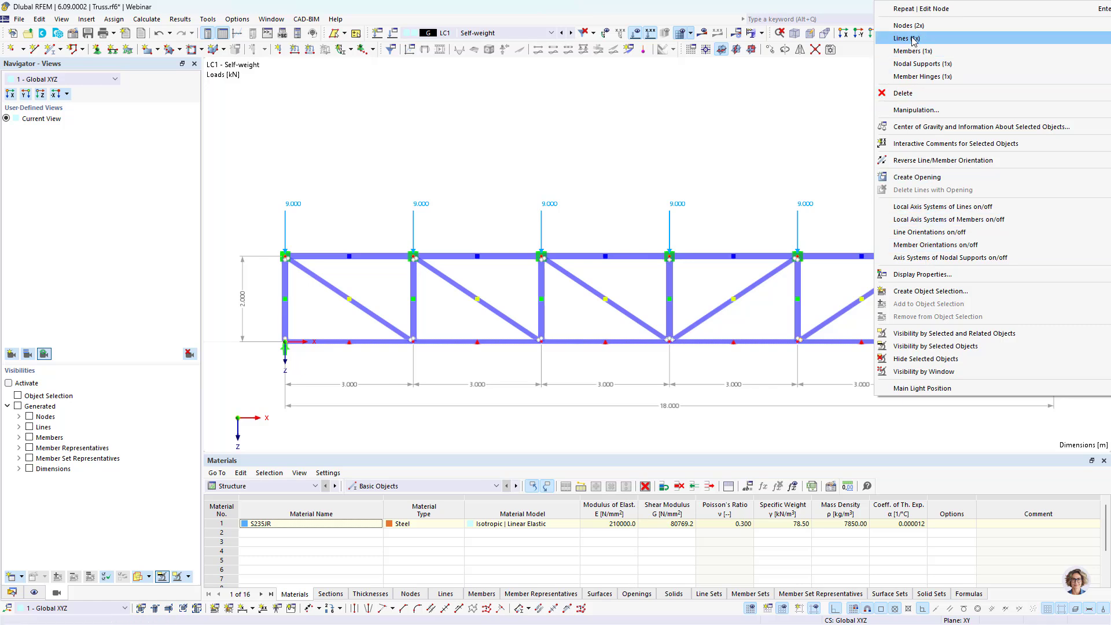
{"action": "mouse_move", "coordinate": [913, 26]}
{"action": "left_click", "coordinate": [804, 26]}
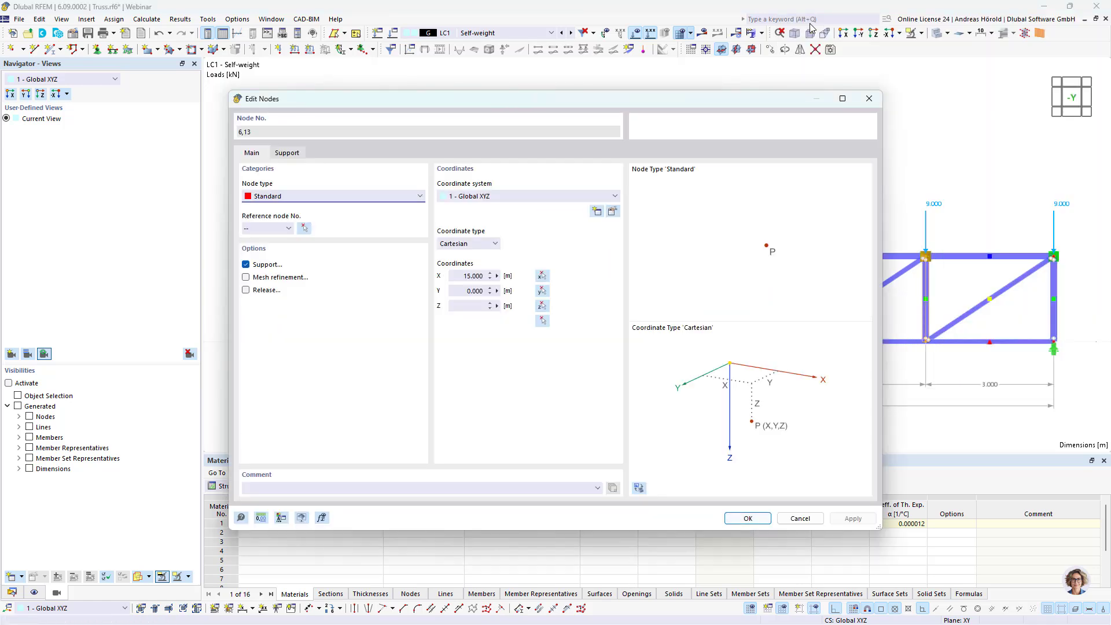
{"action": "left_click", "coordinate": [496, 278]}
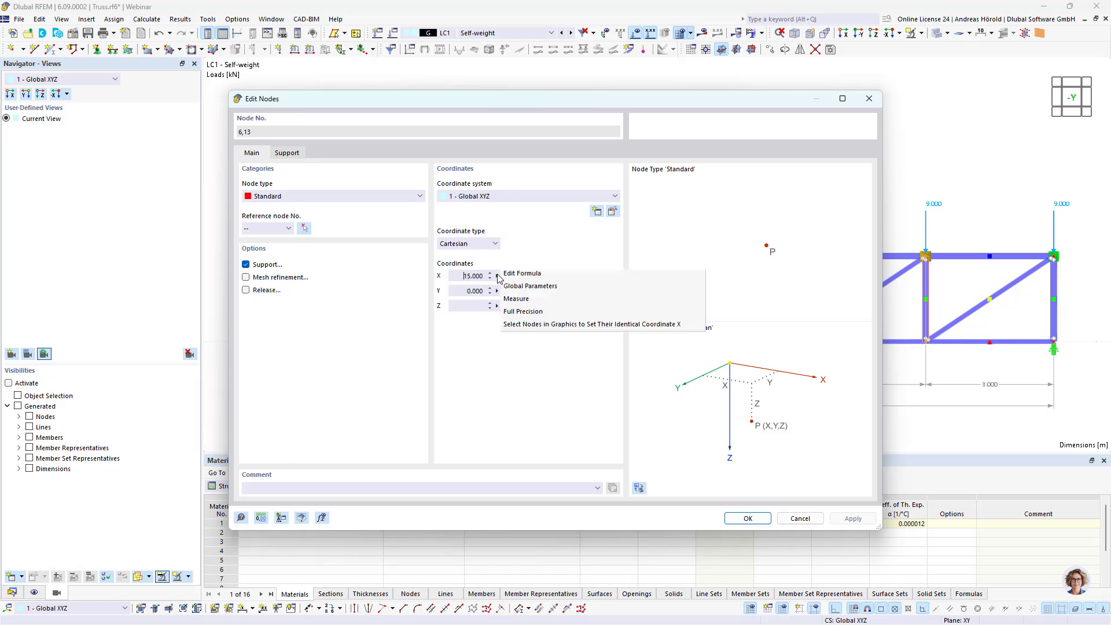
{"action": "left_click", "coordinate": [545, 281]}
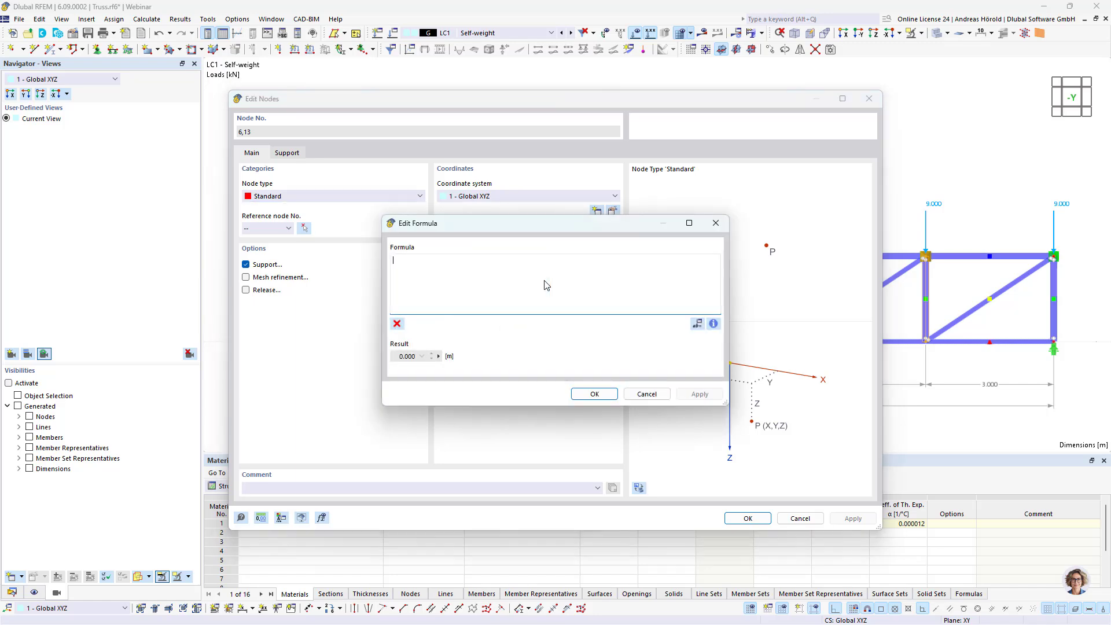
{"action": "left_click", "coordinate": [698, 324]}
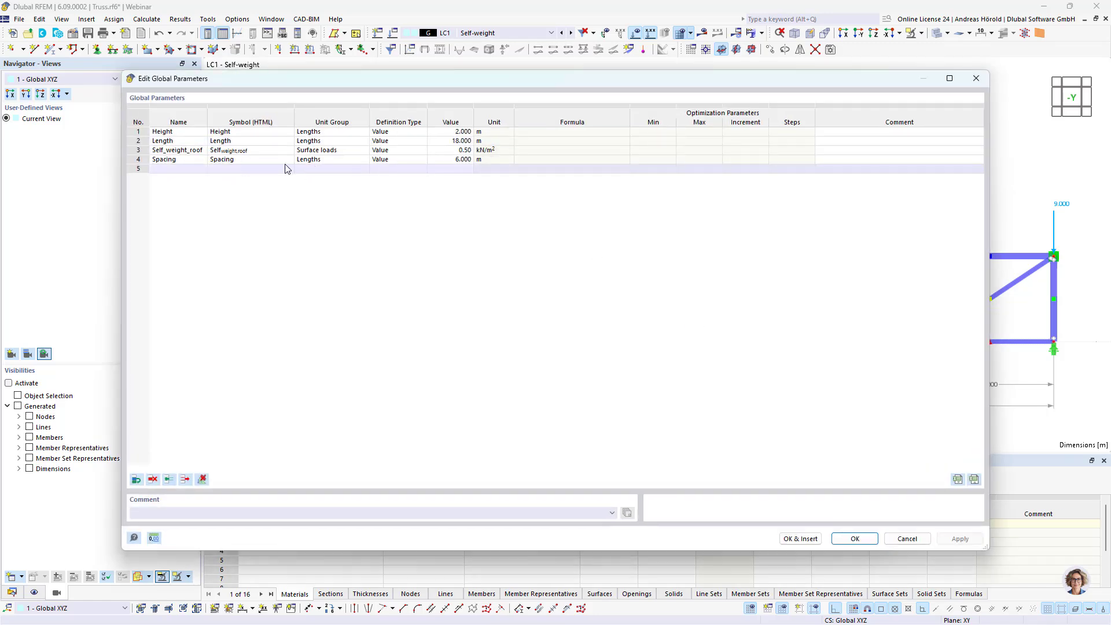
{"action": "double_click", "coordinate": [191, 142]}
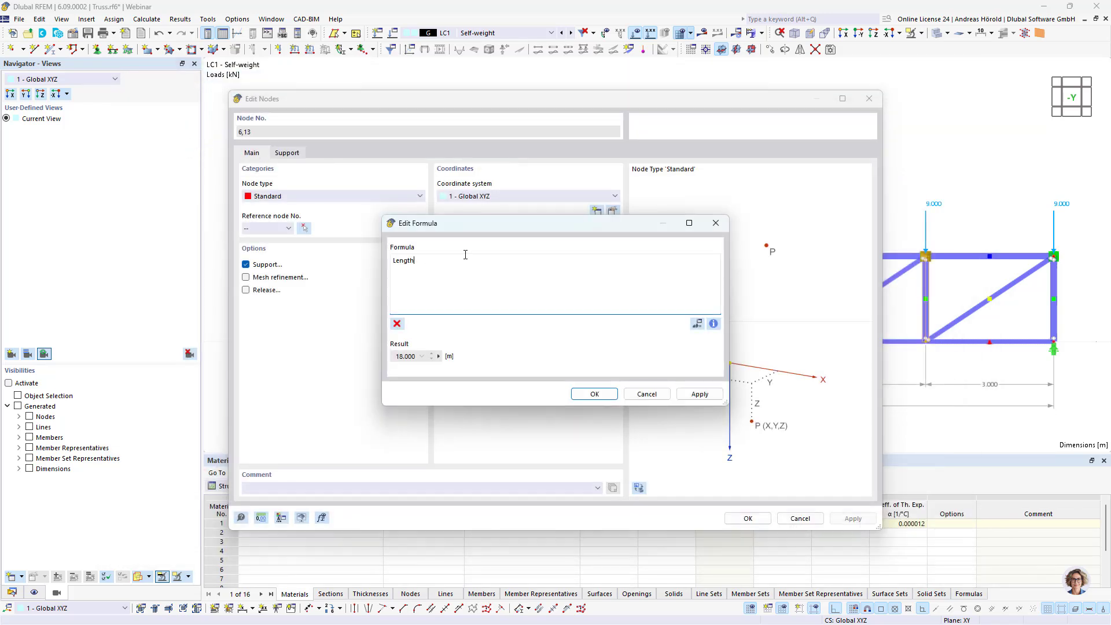
{"action": "type", "text": "*"}
{"action": "type", "text": "5/6"}
{"action": "left_click", "coordinate": [596, 396]}
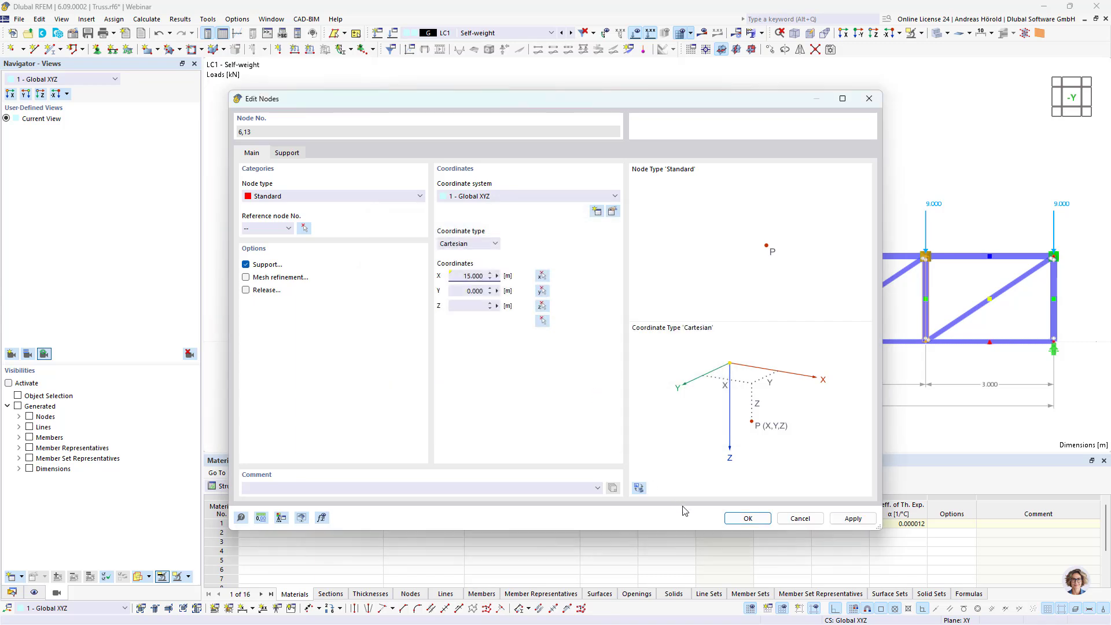
{"action": "left_click", "coordinate": [745, 519]}
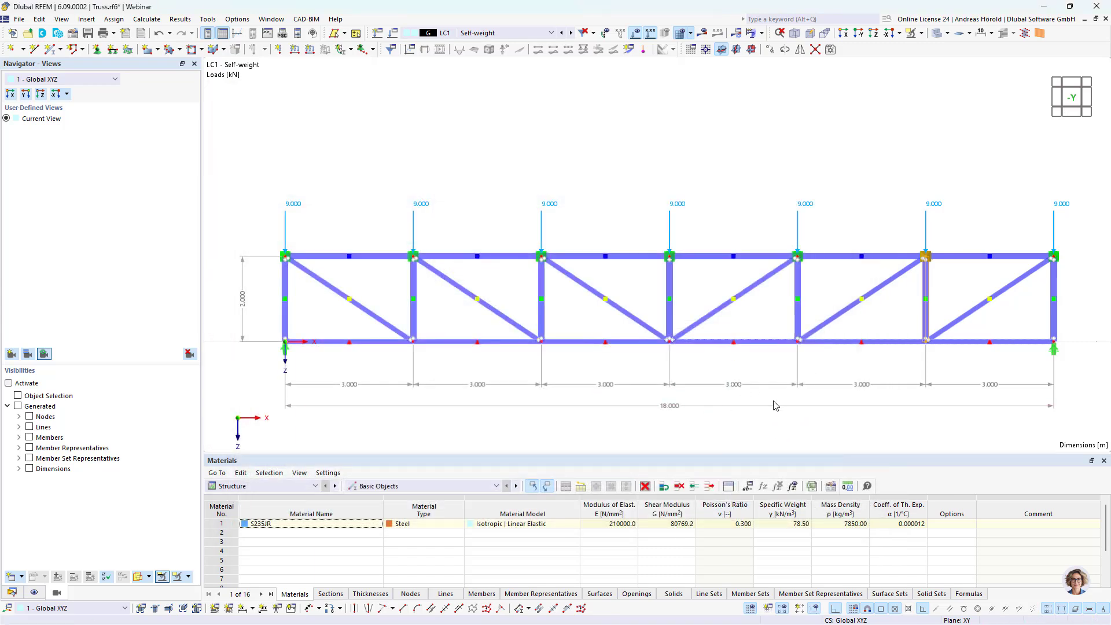
- Define the X-coordinate of the upper and lower nodes at the fifth vertical (nodes 5 and 12) with the formula Length*4/6
{"action": "left_click_drag", "start_coordinate": [757, 440], "coordinate": [828, 231]}
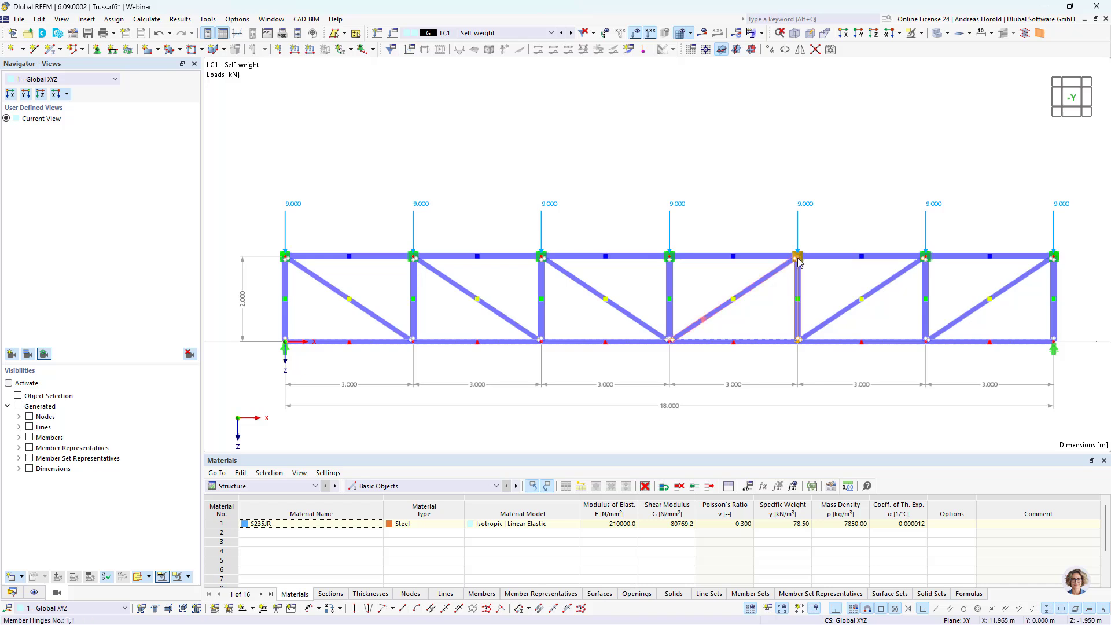
{"action": "right_click", "coordinate": [797, 257]}
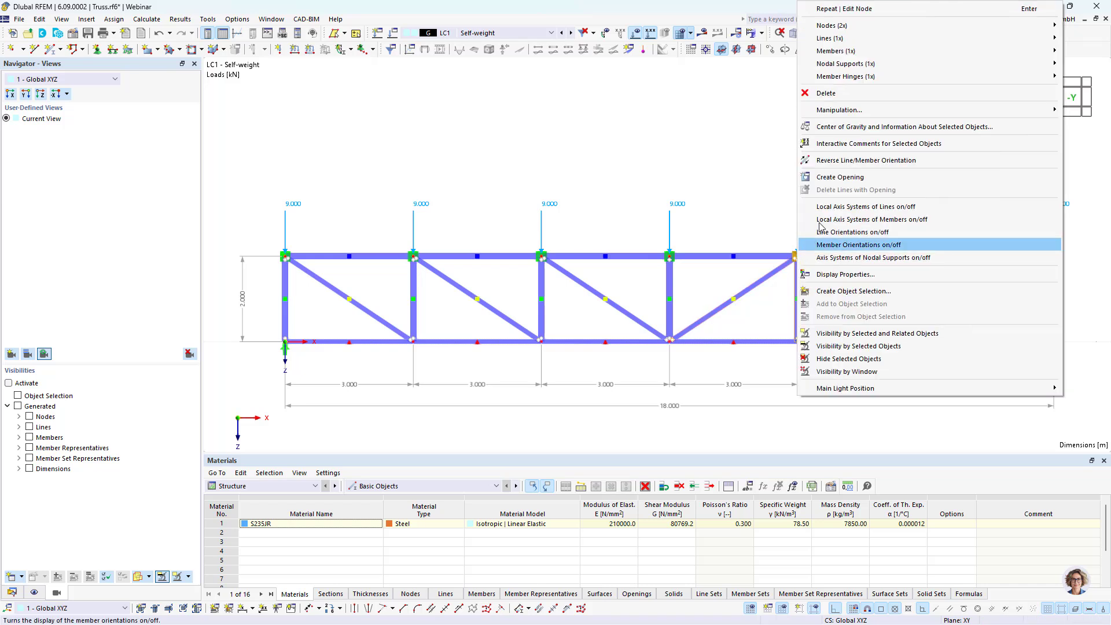
{"action": "mouse_move", "coordinate": [841, 30]}
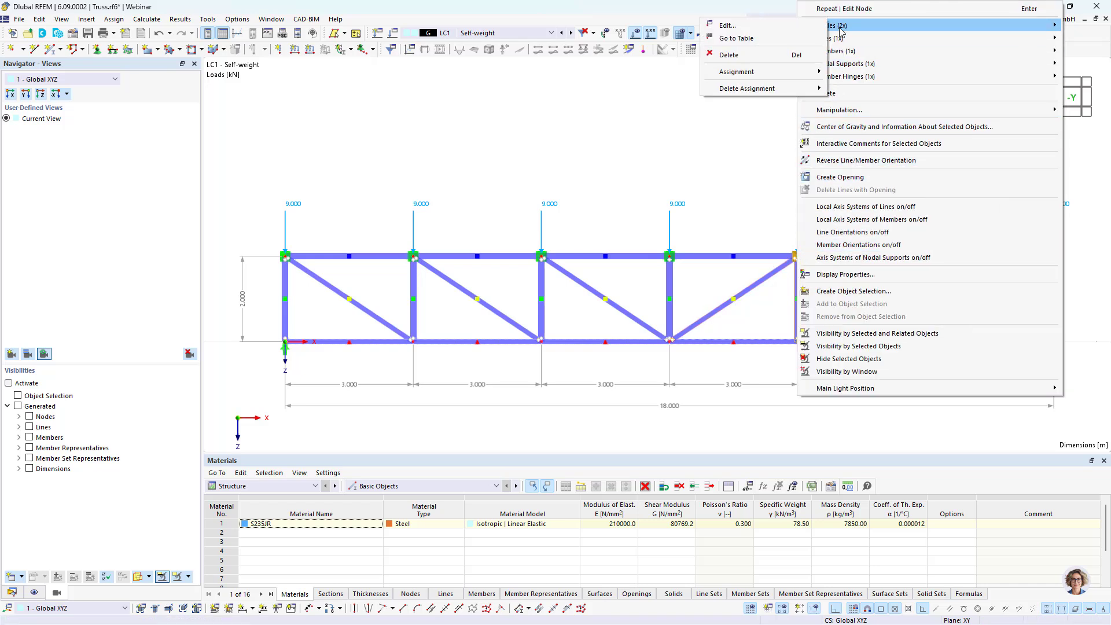
{"action": "left_click", "coordinate": [741, 25]}
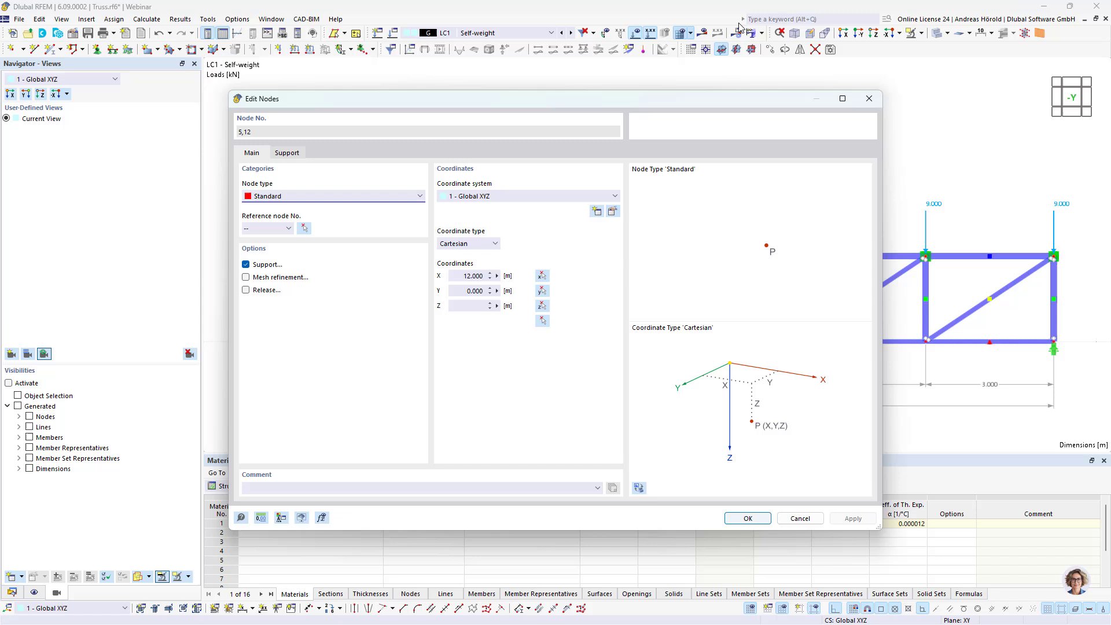
{"action": "left_click", "coordinate": [496, 276]}
{"action": "left_click", "coordinate": [533, 280]}
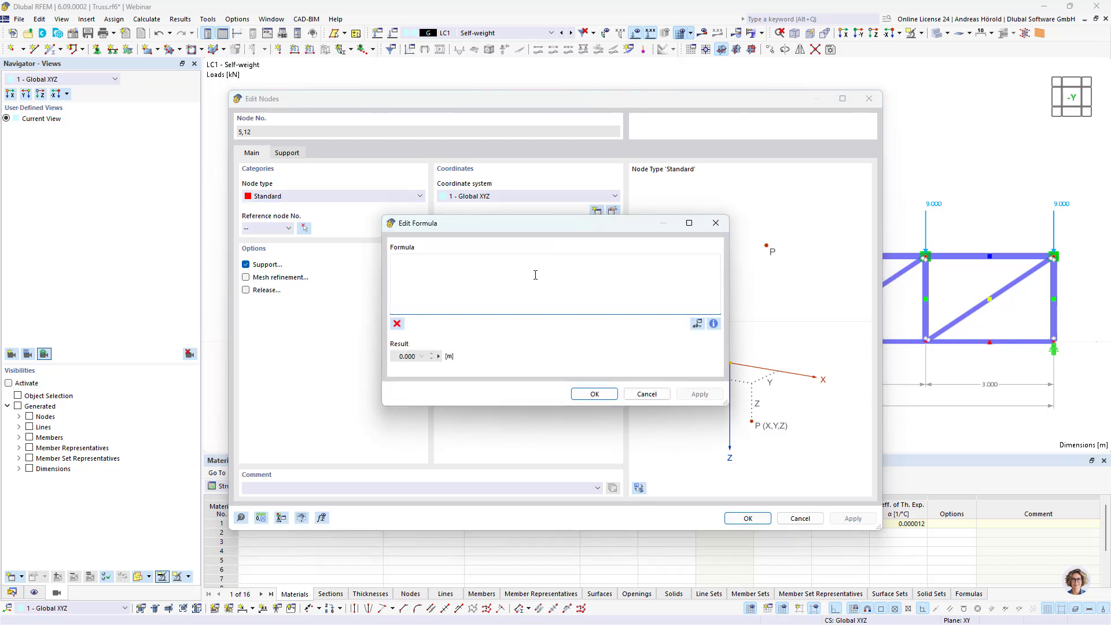
{"action": "left_click", "coordinate": [698, 323]}
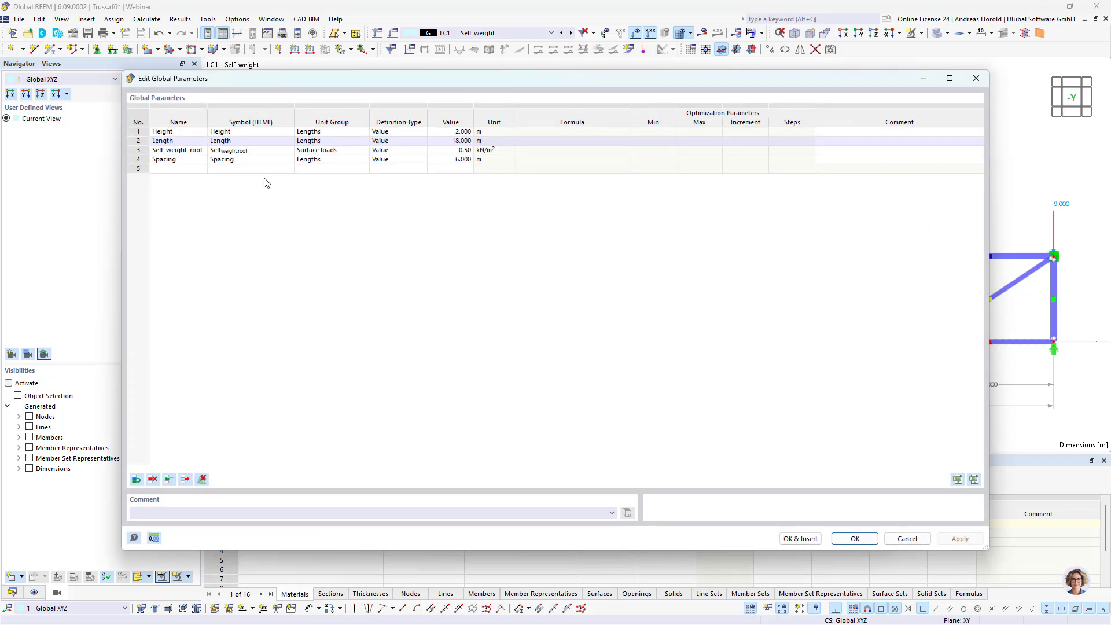
{"action": "double_click", "coordinate": [186, 144]}
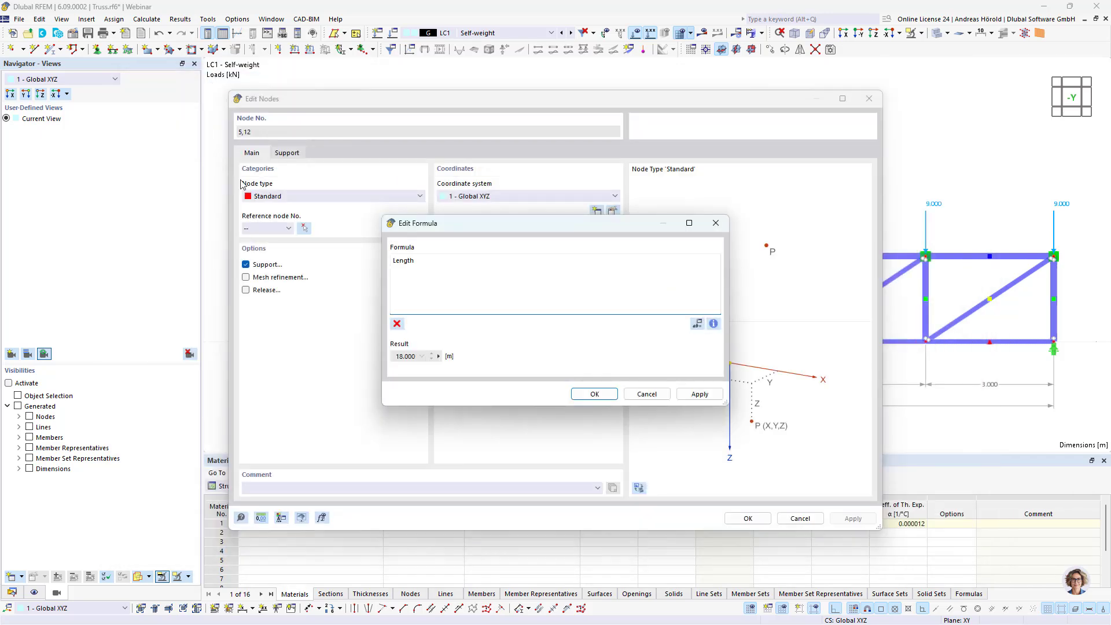
{"action": "type", "text": "*"}
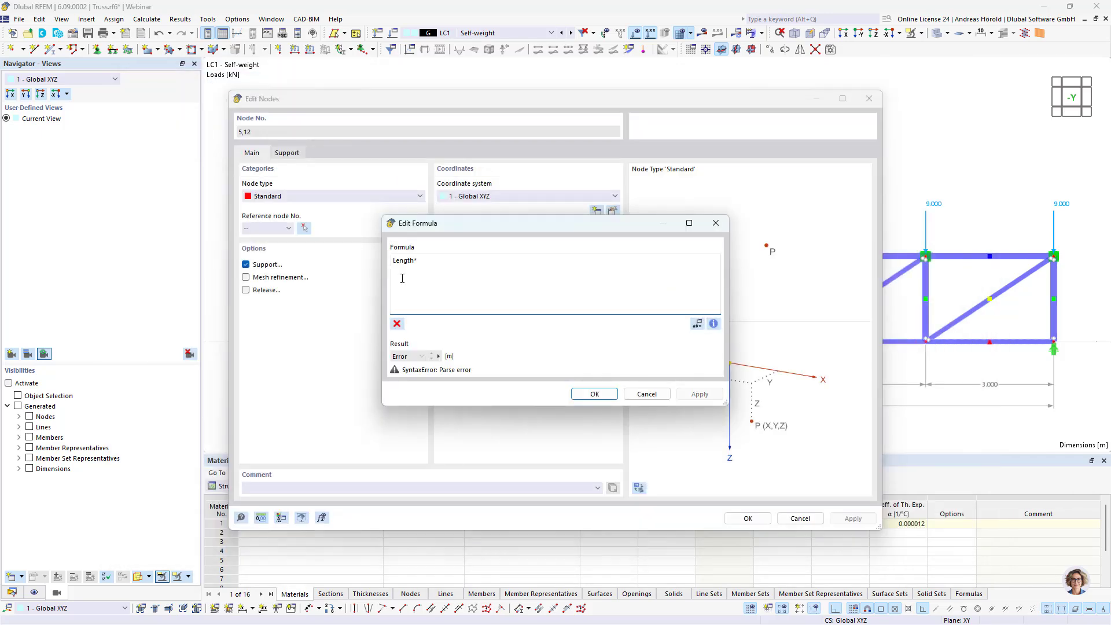
{"action": "type", "text": "4/6"}
{"action": "left_click_drag", "start_coordinate": [435, 260], "coordinate": [392, 261]}
{"action": "key", "text": "ctrl+c"}
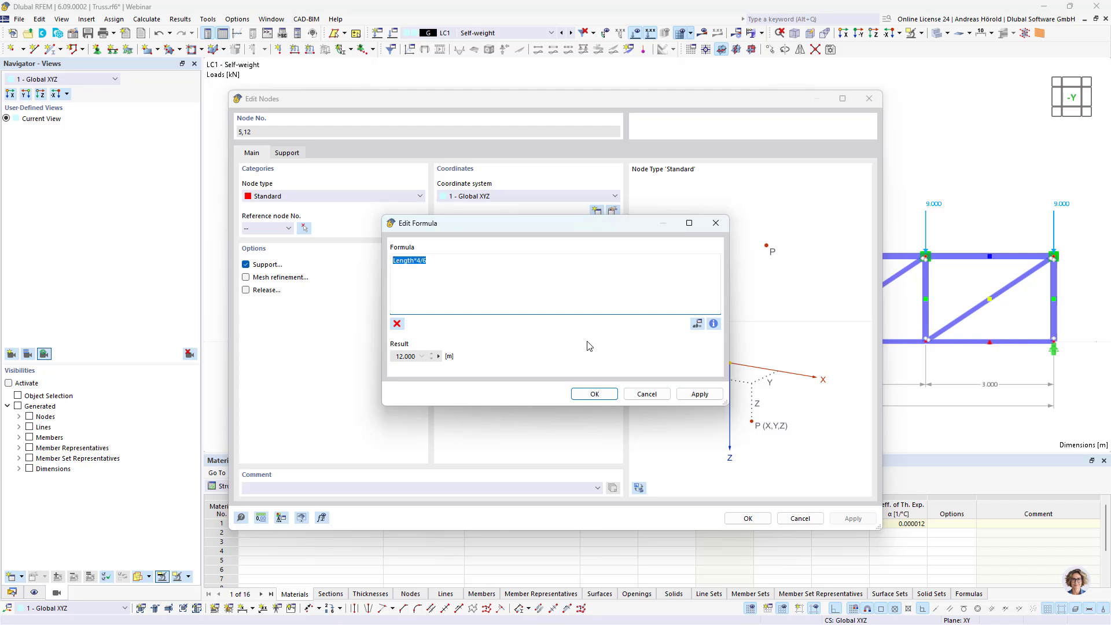
{"action": "left_click", "coordinate": [596, 393]}
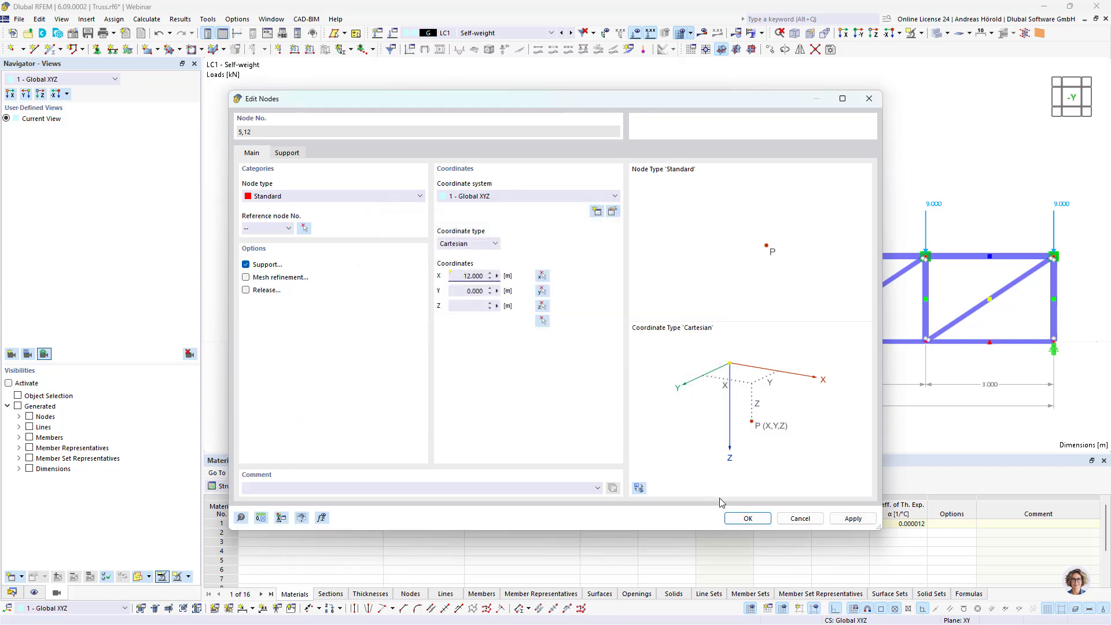
{"action": "left_click", "coordinate": [747, 518]}
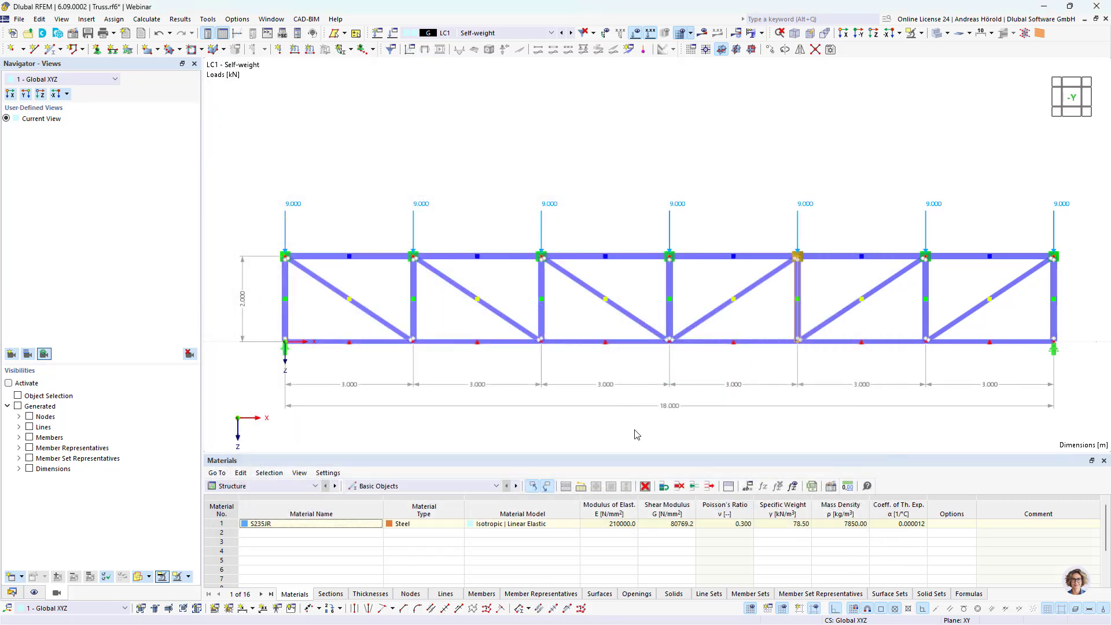
- Define the X-coordinate of the upper and lower nodes at the middle vertical (nodes 4 and 11) with the formula Length*3/6
{"action": "left_click_drag", "start_coordinate": [637, 433], "coordinate": [706, 253]}
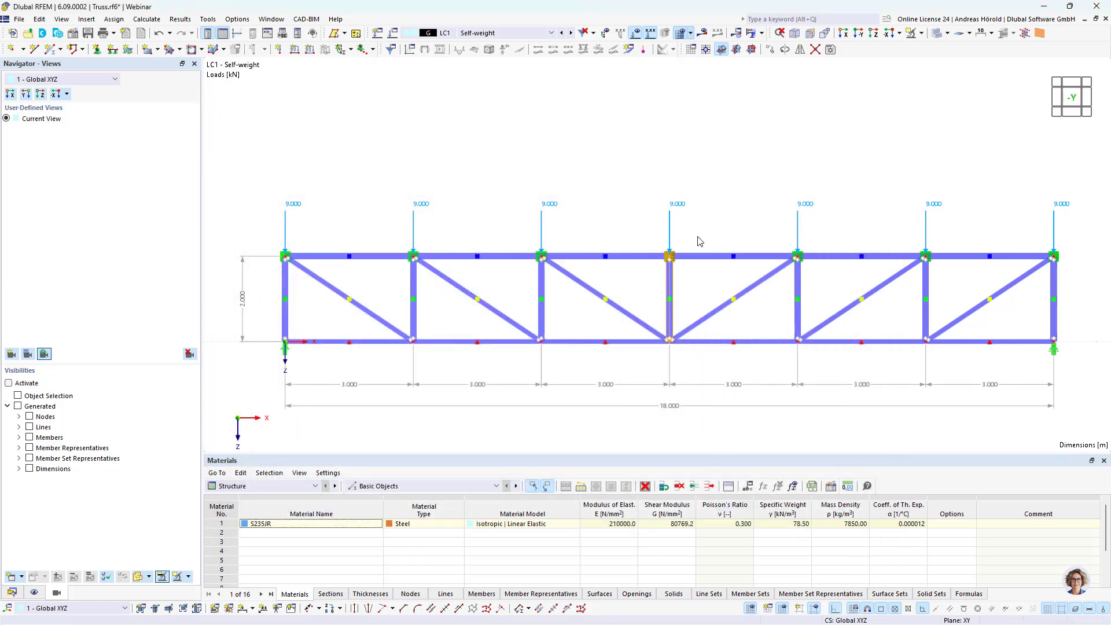
{"action": "right_click", "coordinate": [670, 261]}
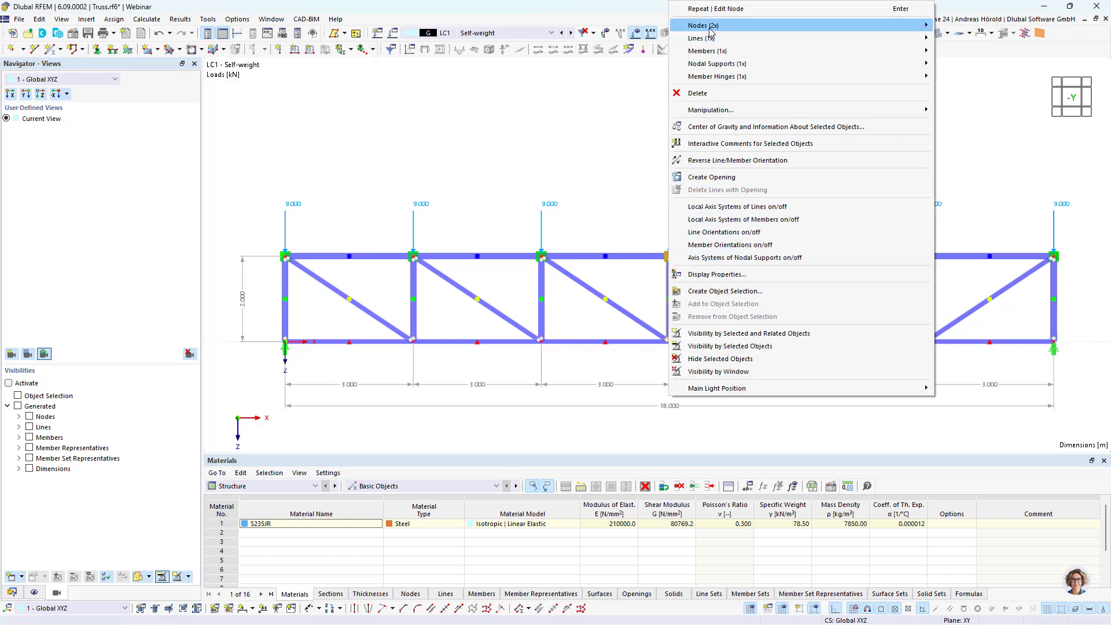
{"action": "mouse_move", "coordinate": [711, 32]}
{"action": "left_click", "coordinate": [981, 25]}
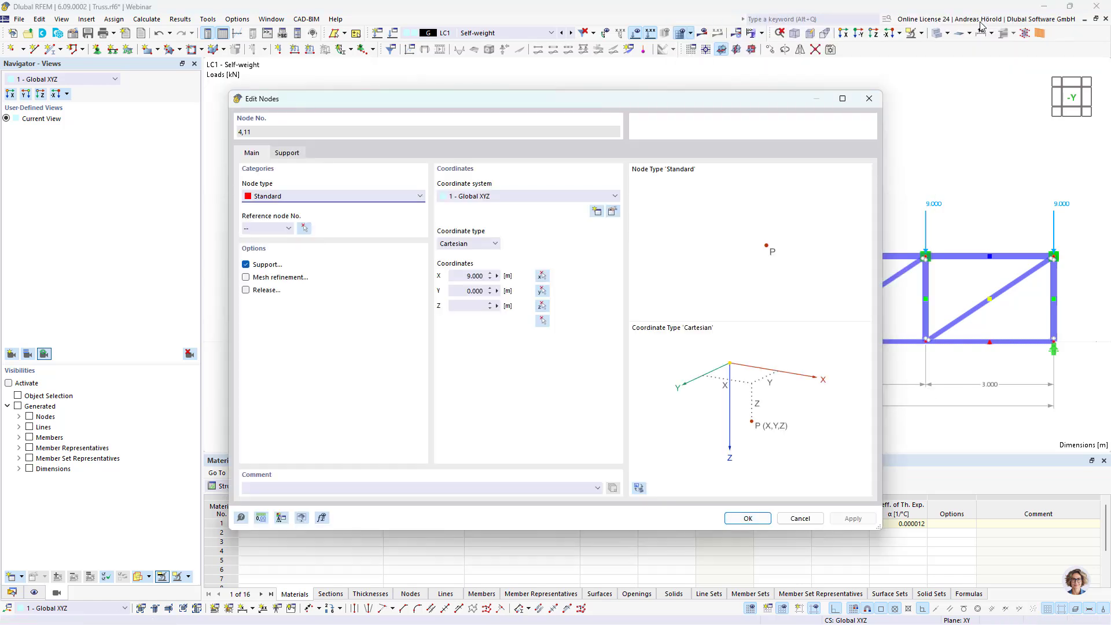
{"action": "left_click", "coordinate": [497, 276]}
{"action": "left_click", "coordinate": [530, 283]}
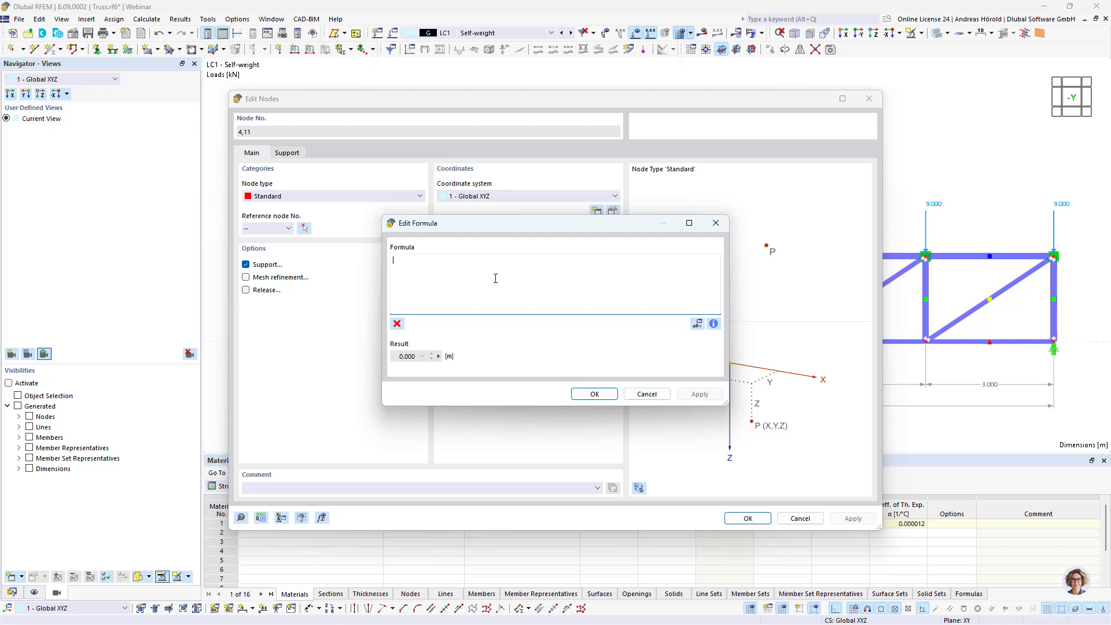
{"action": "key", "text": "ctrl+v"}
{"action": "left_click", "coordinate": [593, 394]}
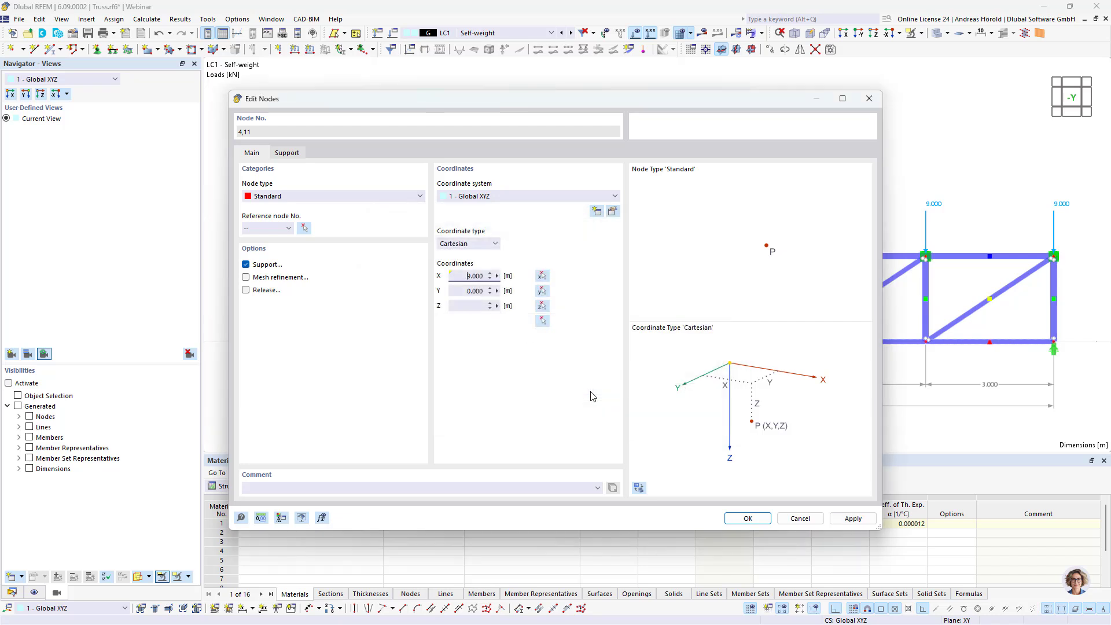
{"action": "left_click", "coordinate": [748, 518]}
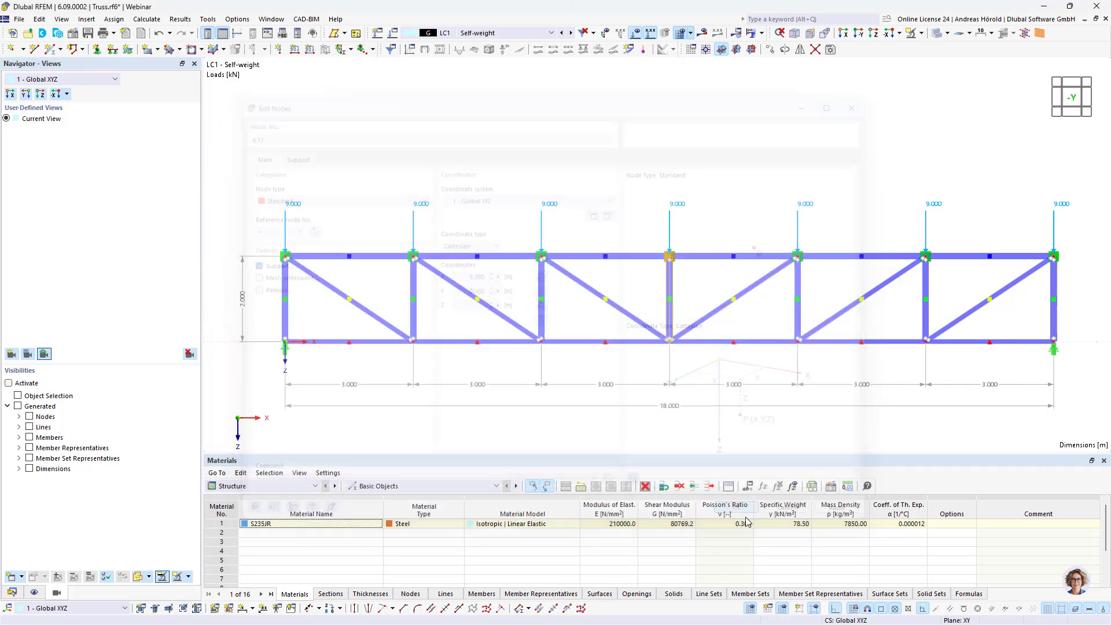
- Define the X-coordinate of the upper and lower nodes at the third vertical (nodes 3 and 10) with the formula Length*2/6
{"action": "left_click", "coordinate": [535, 421]}
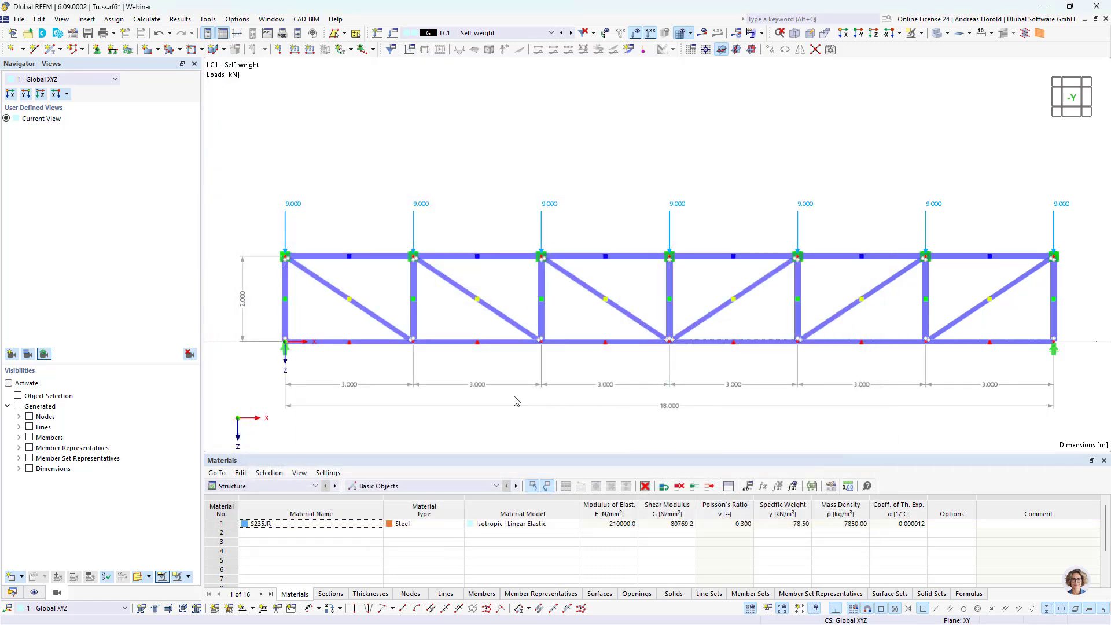
{"action": "right_click", "coordinate": [543, 346]}
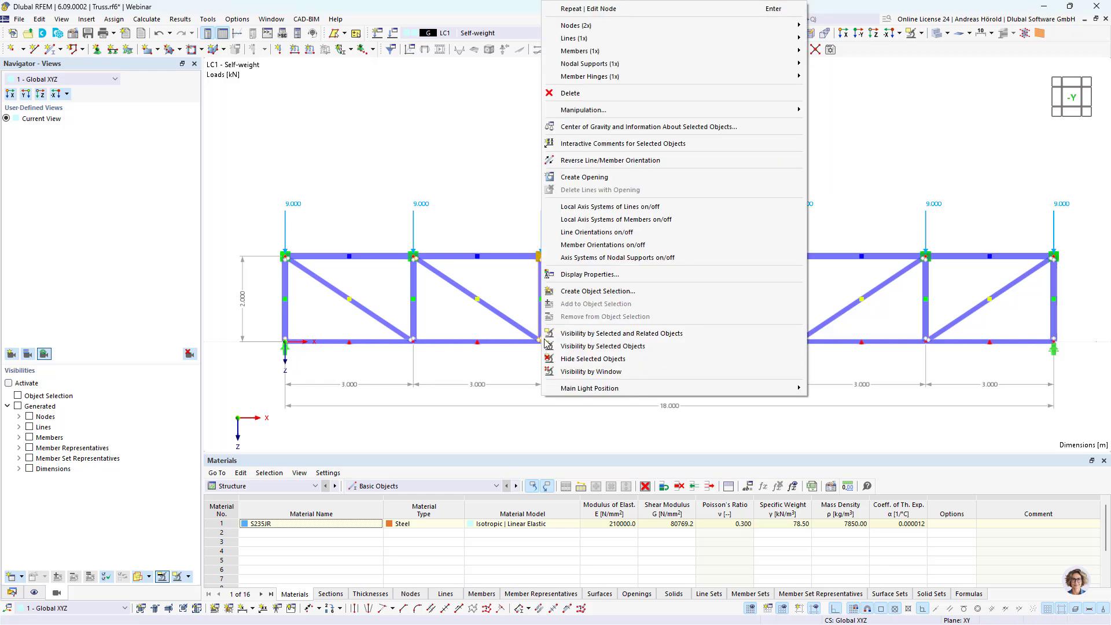
{"action": "mouse_move", "coordinate": [577, 28]}
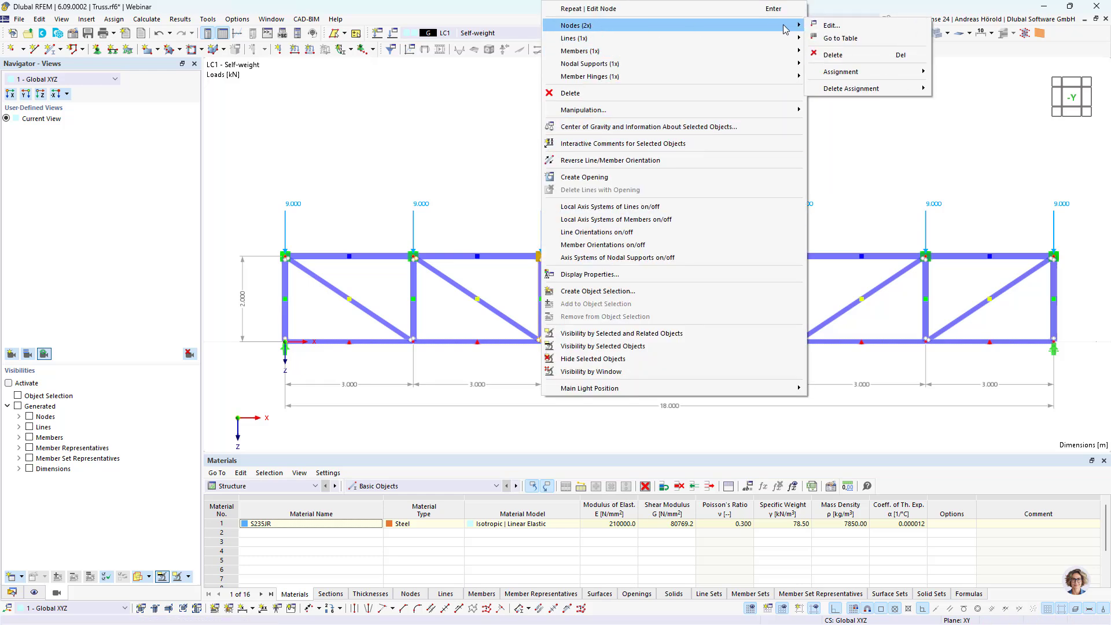
{"action": "left_click", "coordinate": [831, 26]}
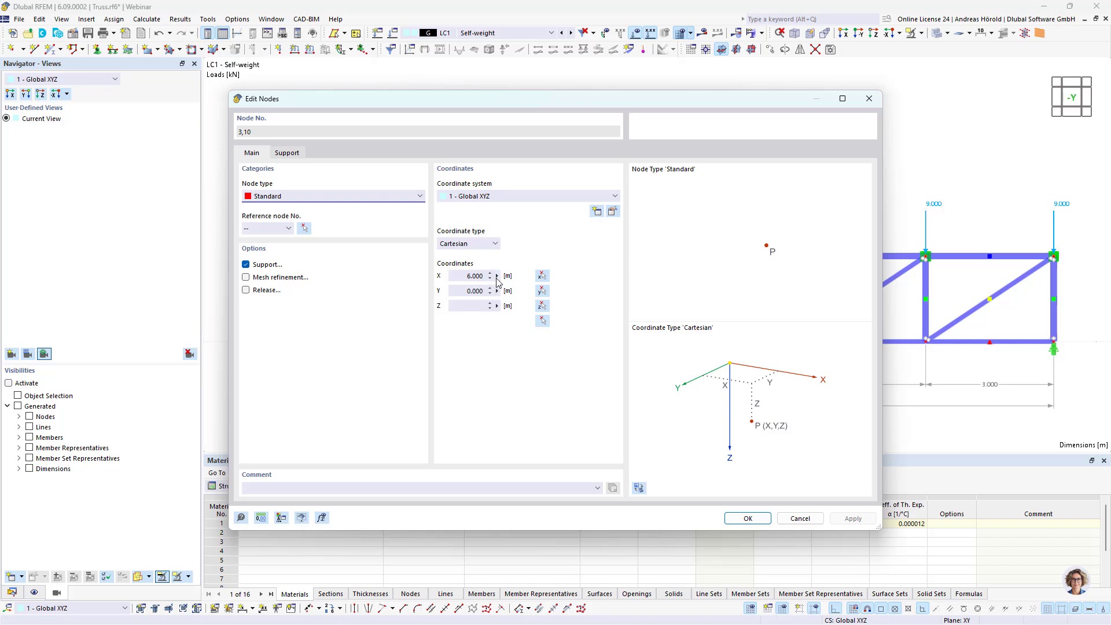
{"action": "left_click", "coordinate": [497, 276]}
{"action": "left_click", "coordinate": [542, 280]}
{"action": "left_click", "coordinate": [543, 283]}
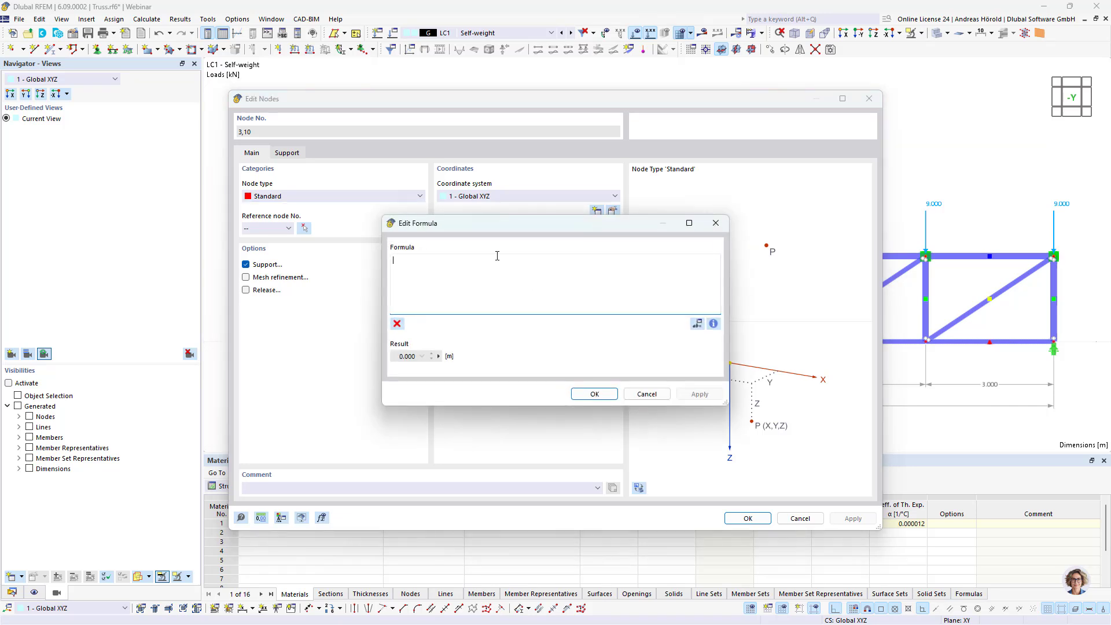
{"action": "key", "text": "ctrl+v"}
{"action": "left_click", "coordinate": [594, 393]}
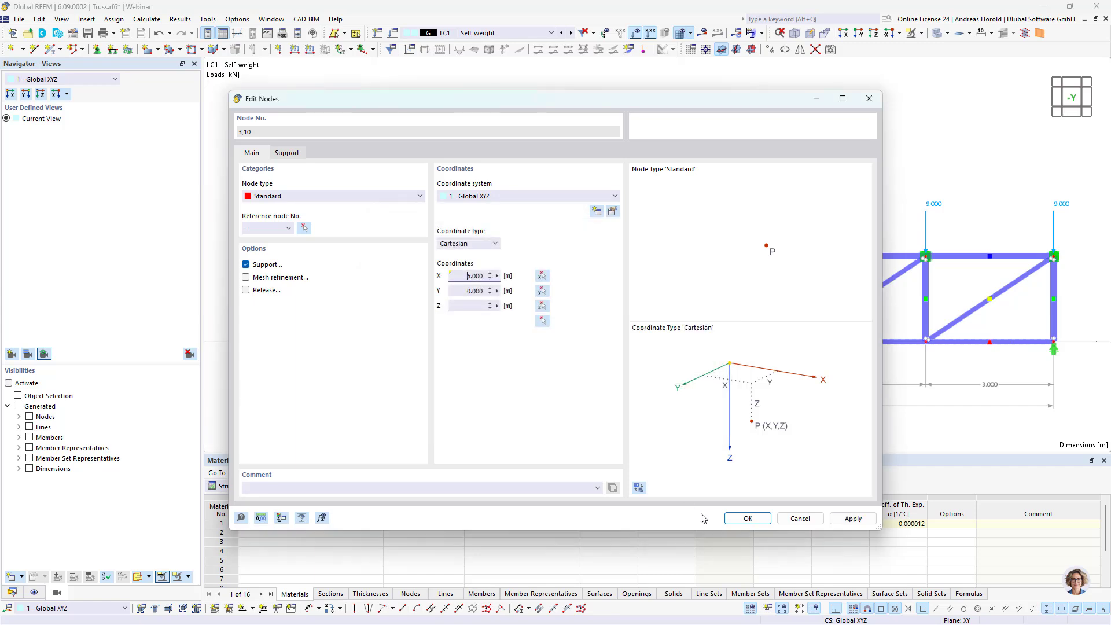
{"action": "left_click", "coordinate": [745, 519]}
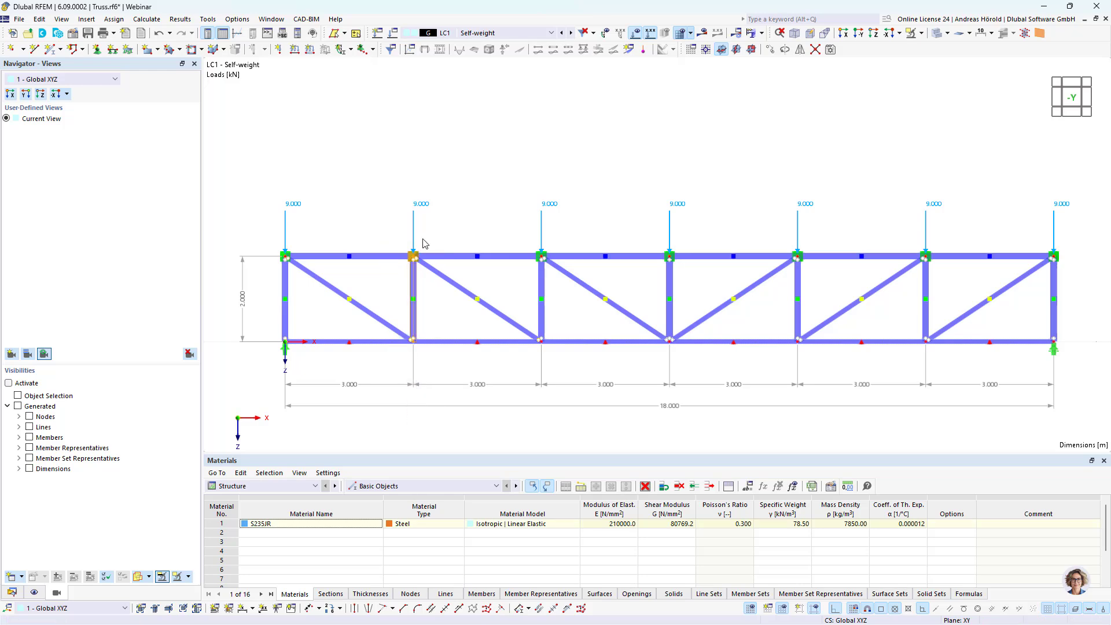
- Define the X-coordinate of the upper and lower nodes at the second vertical (nodes 2 and 9) with the formula Length*1/6
{"action": "right_click", "coordinate": [414, 259]}
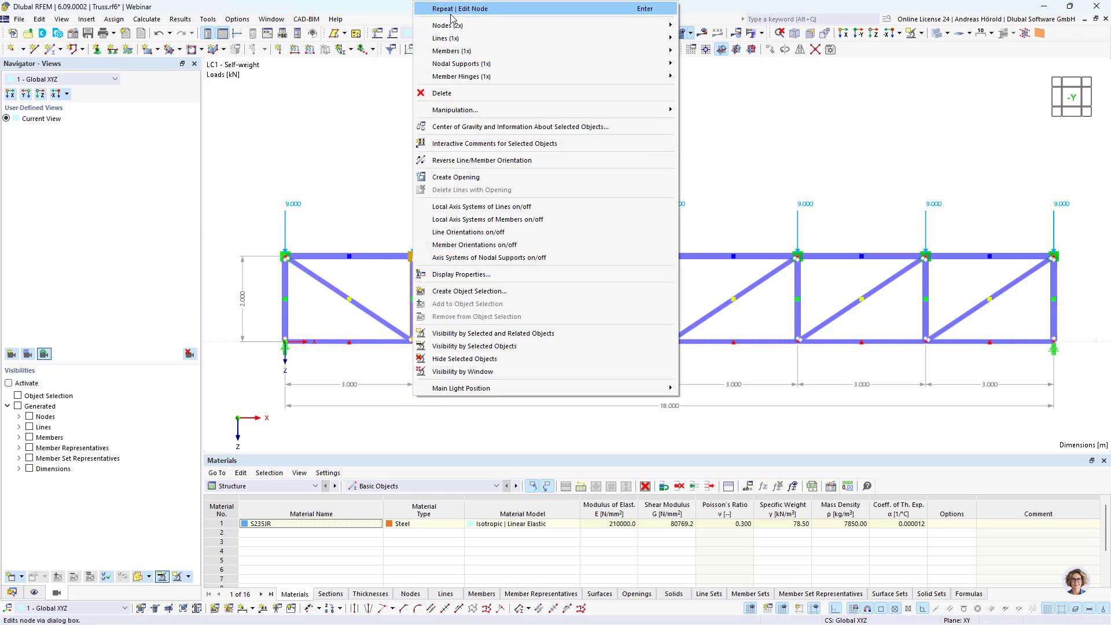
{"action": "mouse_move", "coordinate": [448, 27]}
{"action": "left_click", "coordinate": [733, 27]}
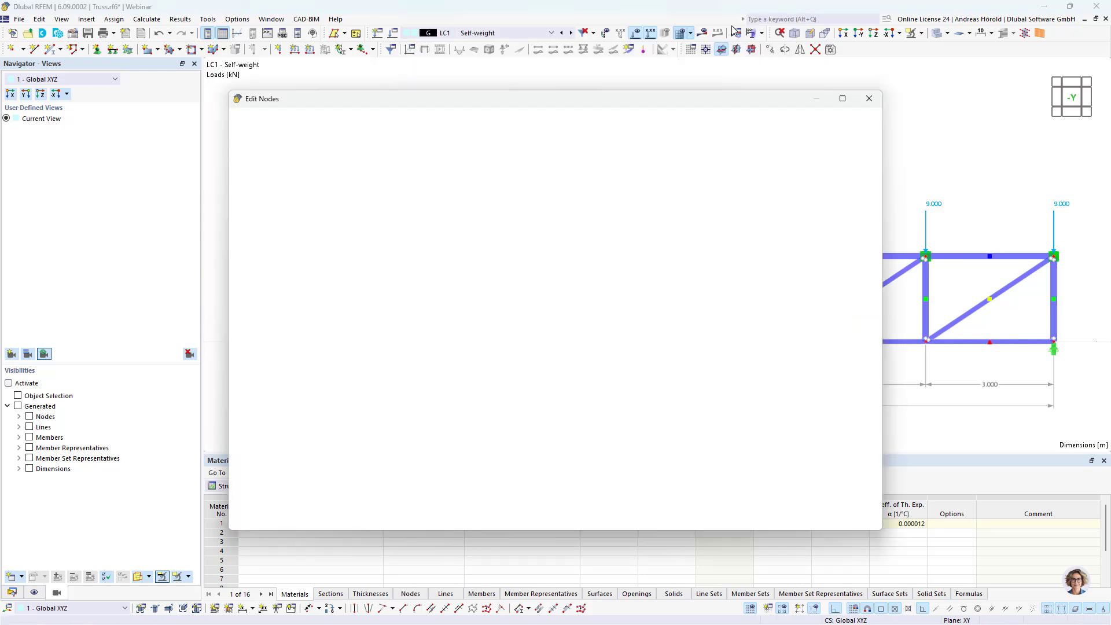
{"action": "left_click", "coordinate": [497, 276]}
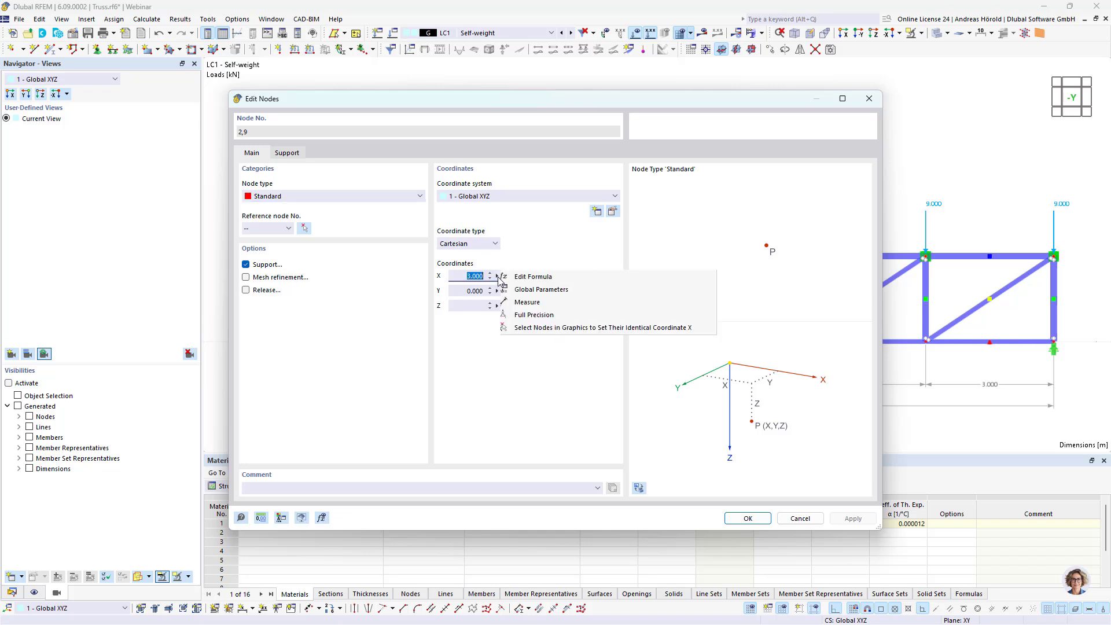
{"action": "left_click", "coordinate": [524, 280]}
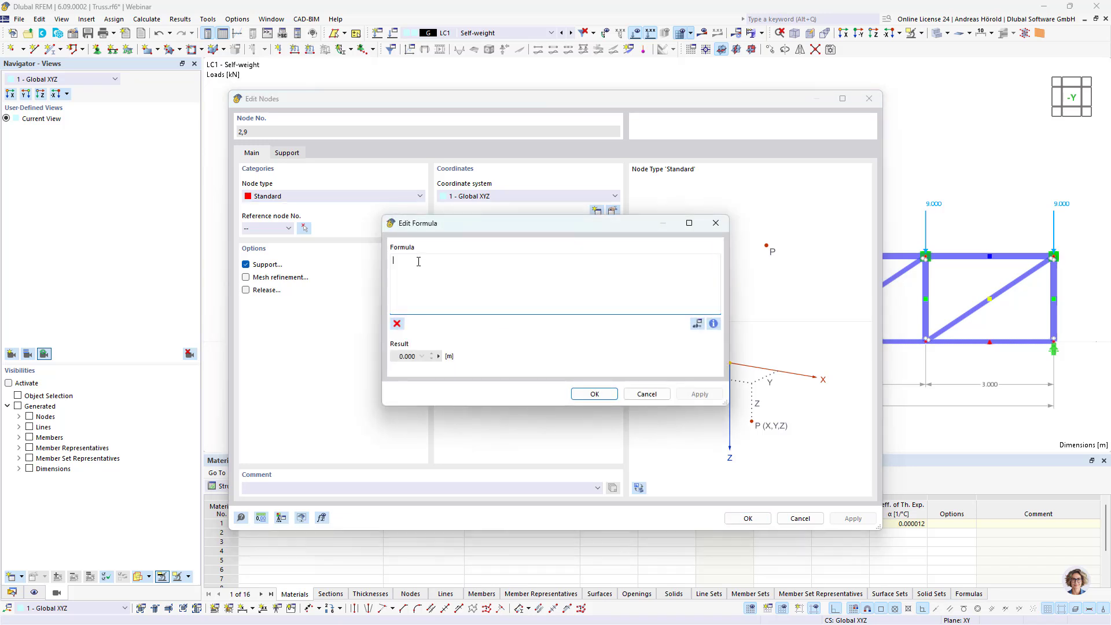
{"action": "key", "text": "ctrl+v"}
{"action": "left_click", "coordinate": [594, 394]}
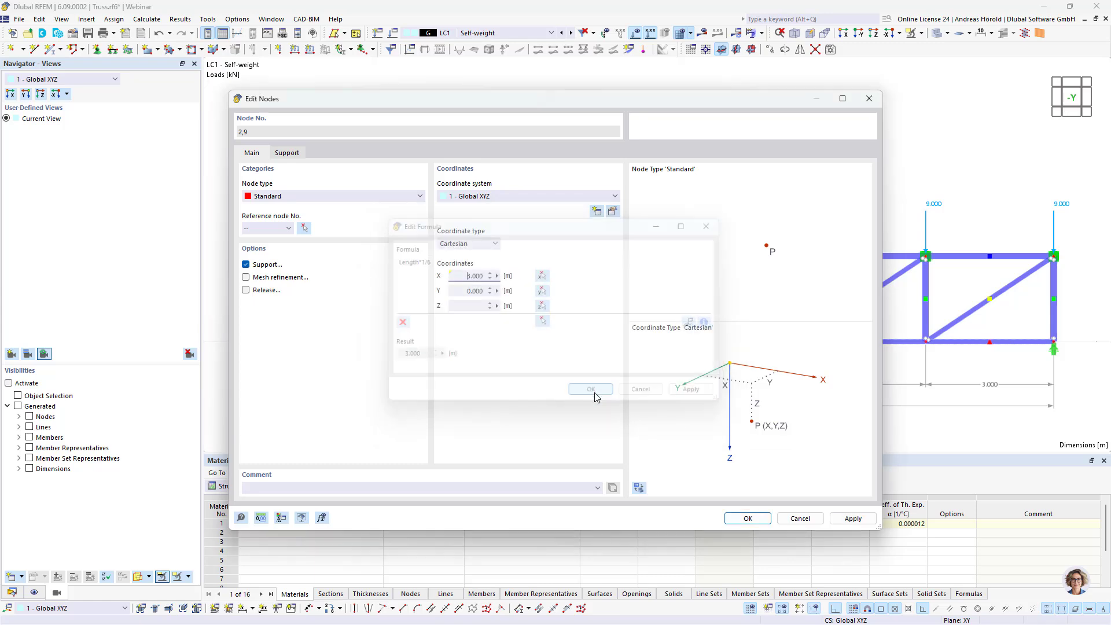
{"action": "left_click", "coordinate": [745, 519]}
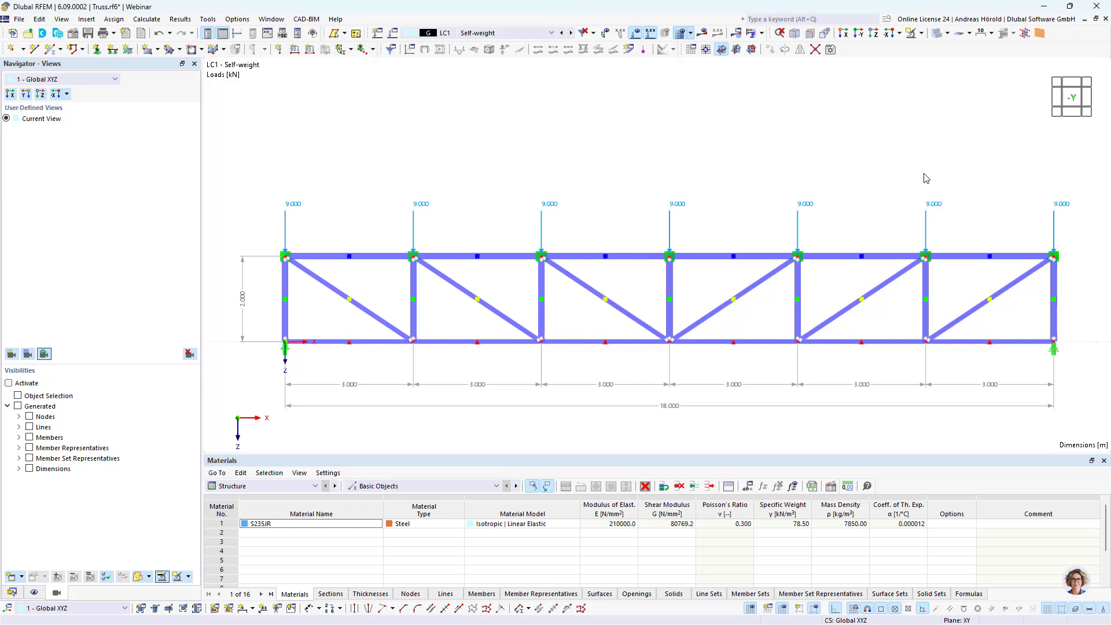
- Select all upper-chord nodal loads and build their Fz force formula from the global parameters as Self_weight_roof*Spacing
{"action": "left_click_drag", "start_coordinate": [1085, 182], "coordinate": [274, 225]}
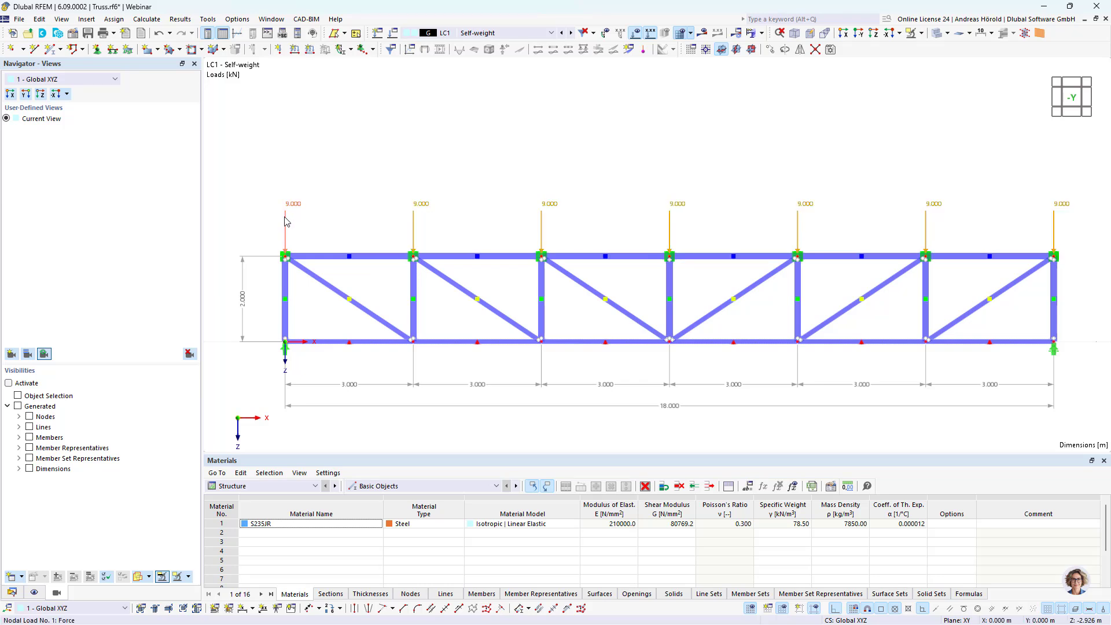
{"action": "double_click", "coordinate": [285, 221]}
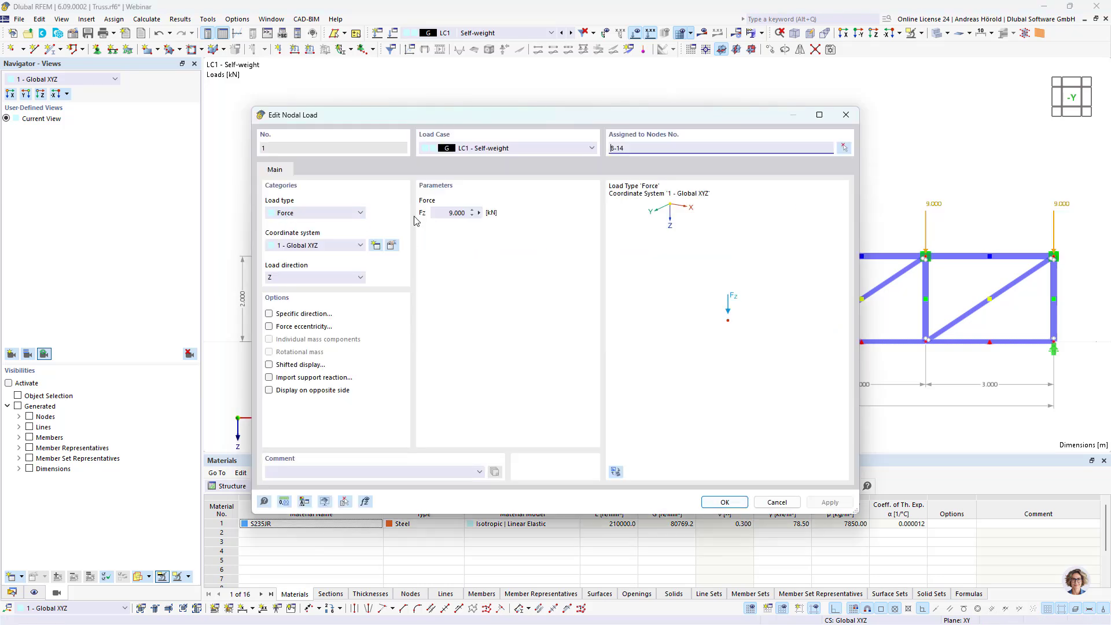
{"action": "left_click", "coordinate": [479, 213]}
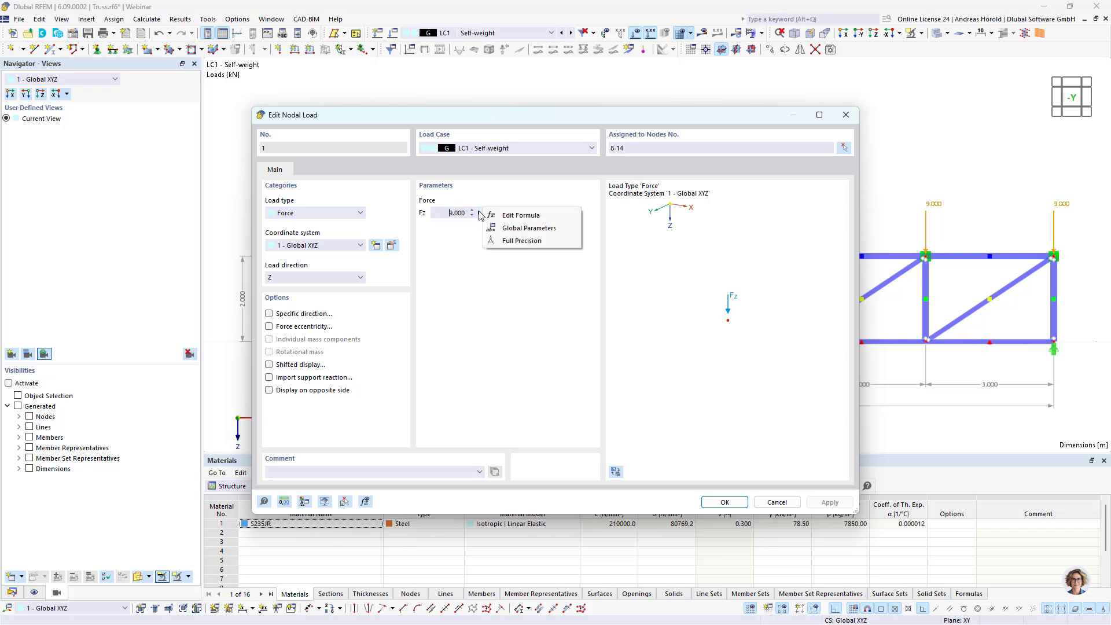
{"action": "left_click", "coordinate": [523, 217]}
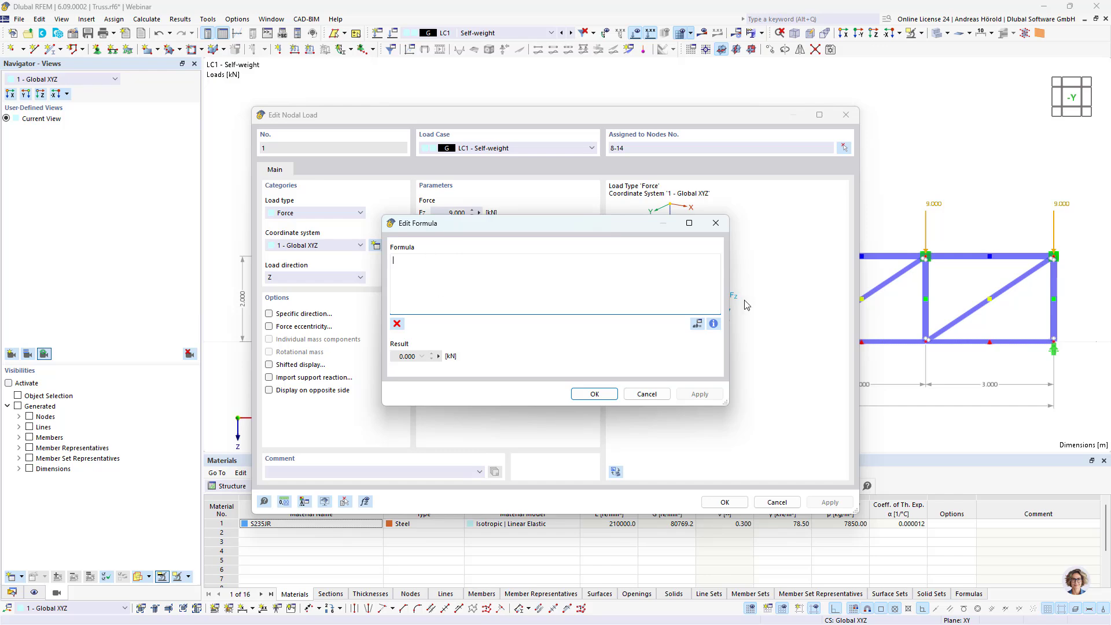
{"action": "left_click", "coordinate": [697, 324]}
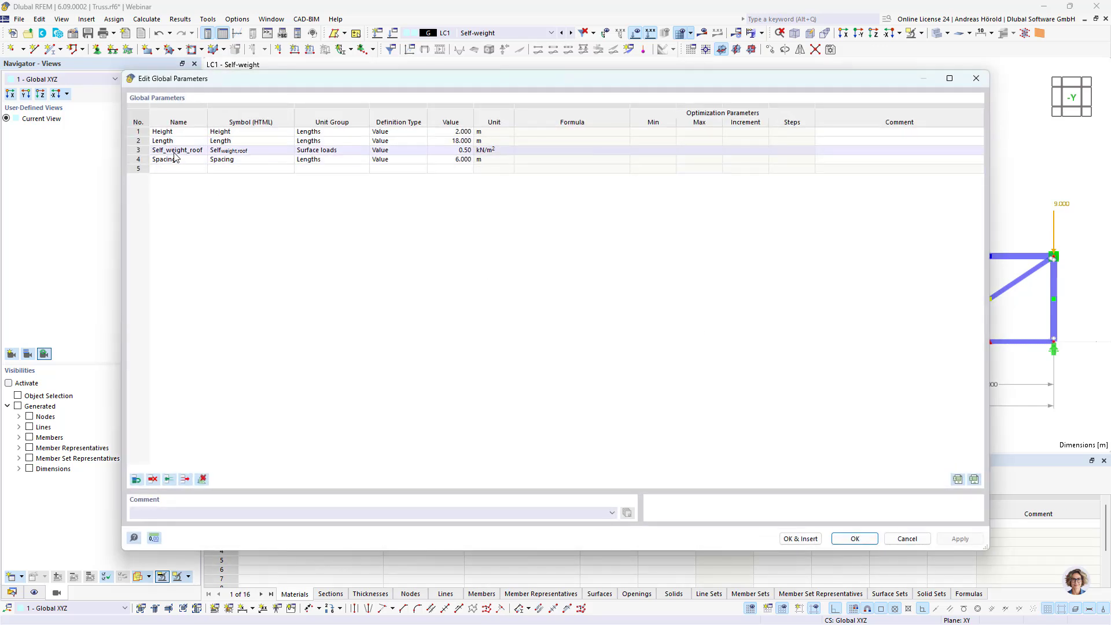
{"action": "double_click", "coordinate": [174, 151]}
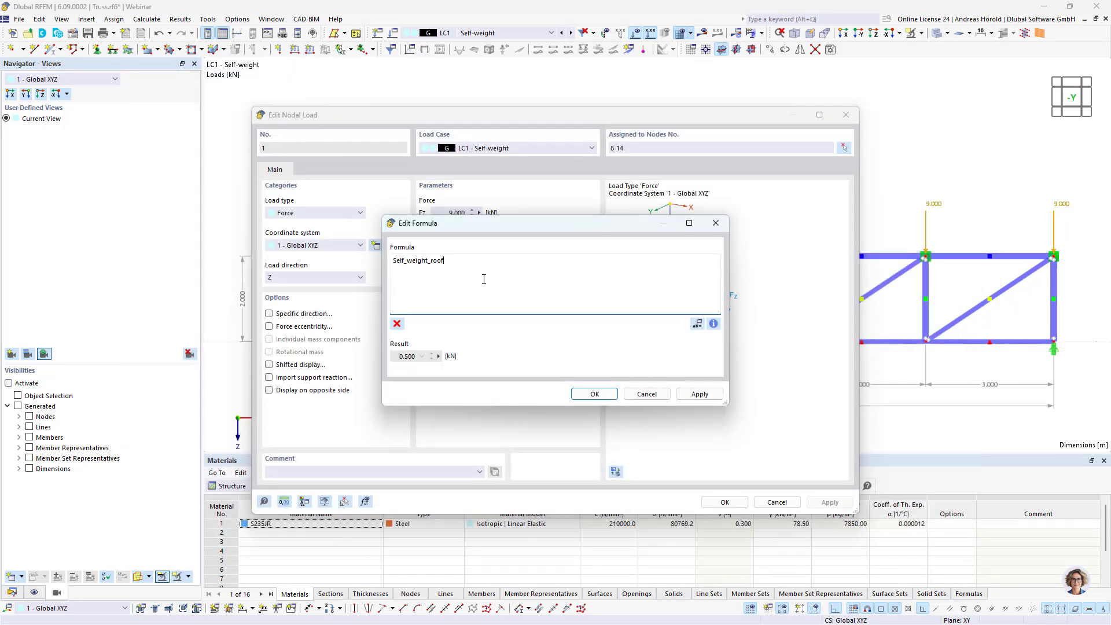
{"action": "type", "text": "*"}
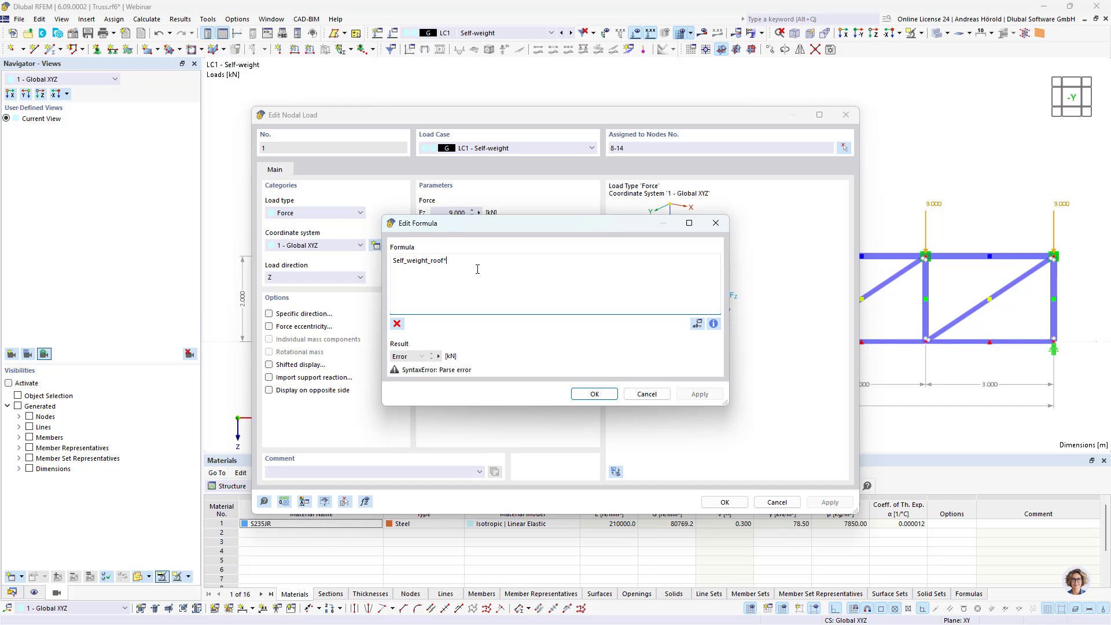
{"action": "left_click", "coordinate": [698, 325]}
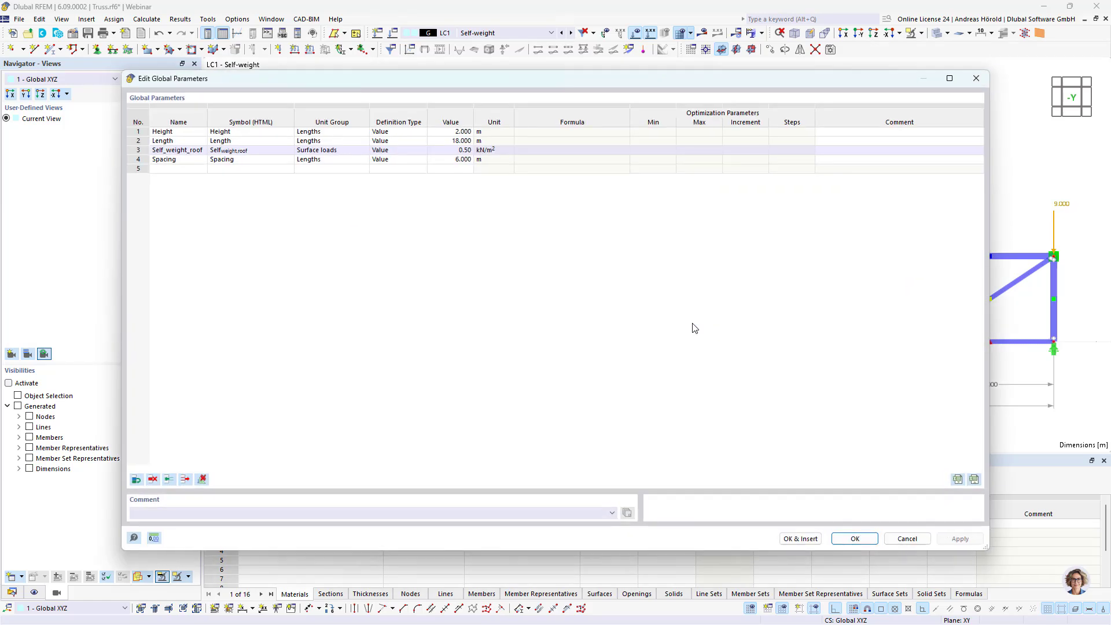
{"action": "double_click", "coordinate": [182, 164]}
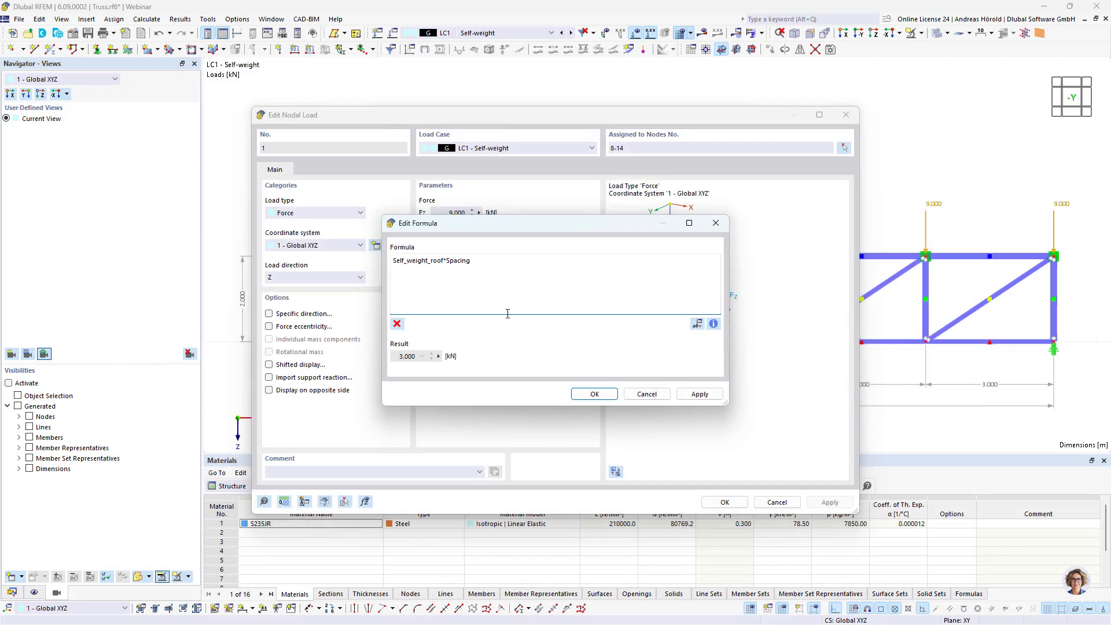
- Complete the nodal loads' Fz formula as Self_weight_roof*Spacing*Length/6 and save the load
{"action": "type", "text": "*"}
{"action": "left_click", "coordinate": [697, 324]}
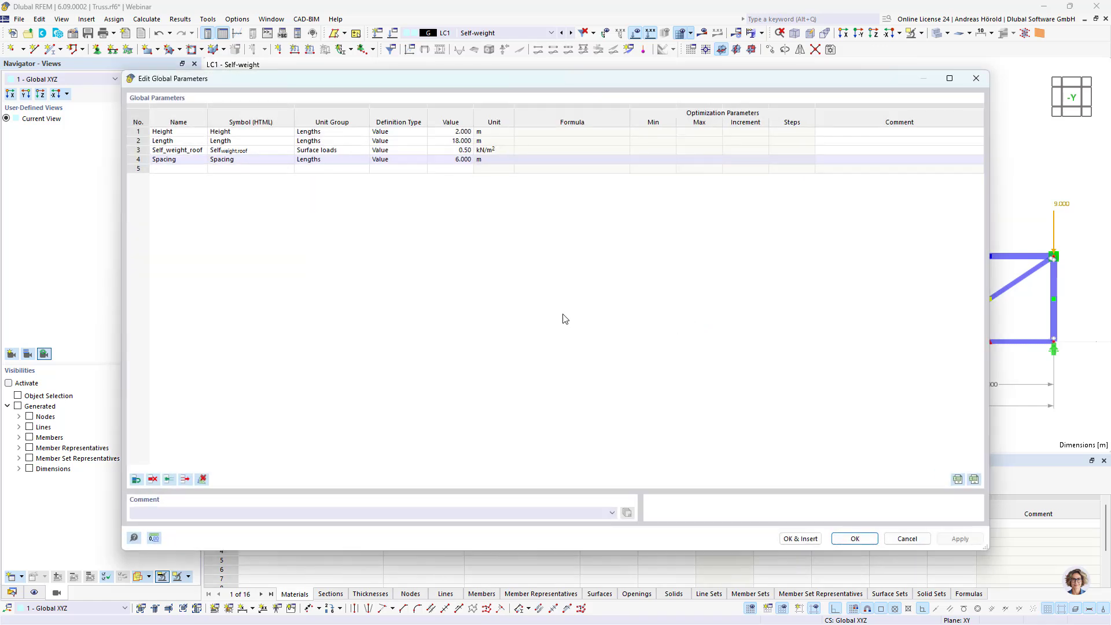
{"action": "double_click", "coordinate": [187, 141]}
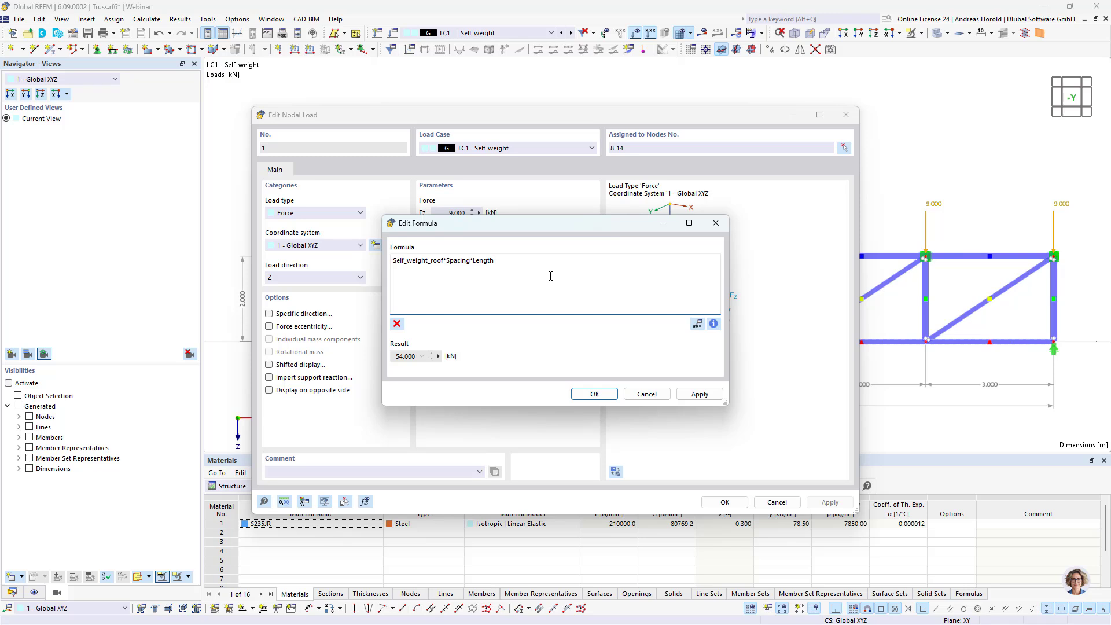
{"action": "type", "text": "/6"}
{"action": "left_click", "coordinate": [596, 394]}
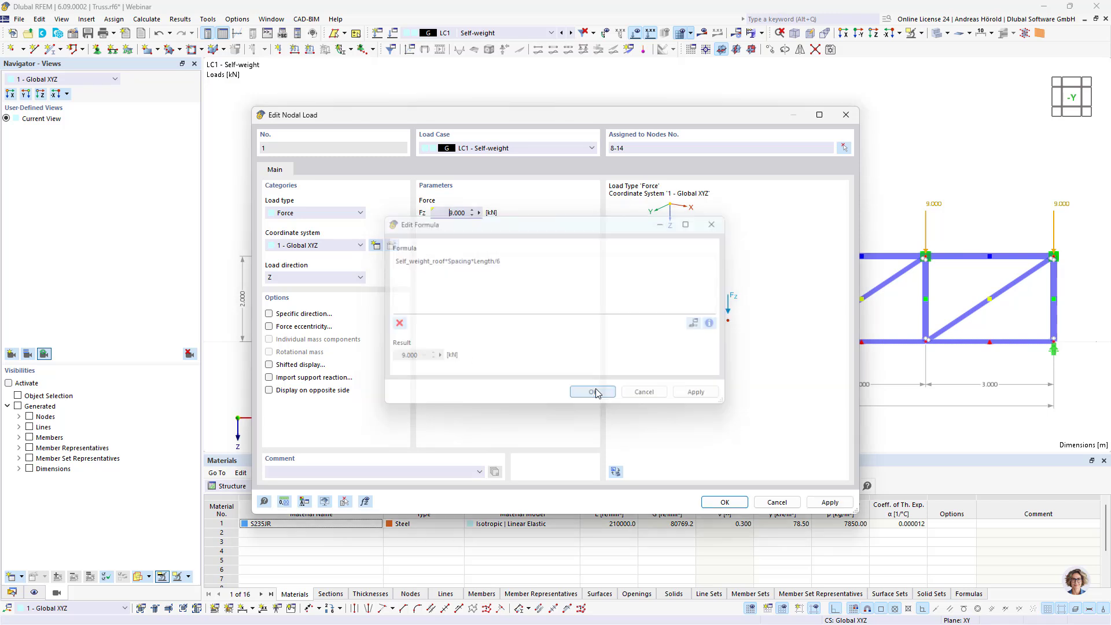
{"action": "left_click", "coordinate": [725, 502]}
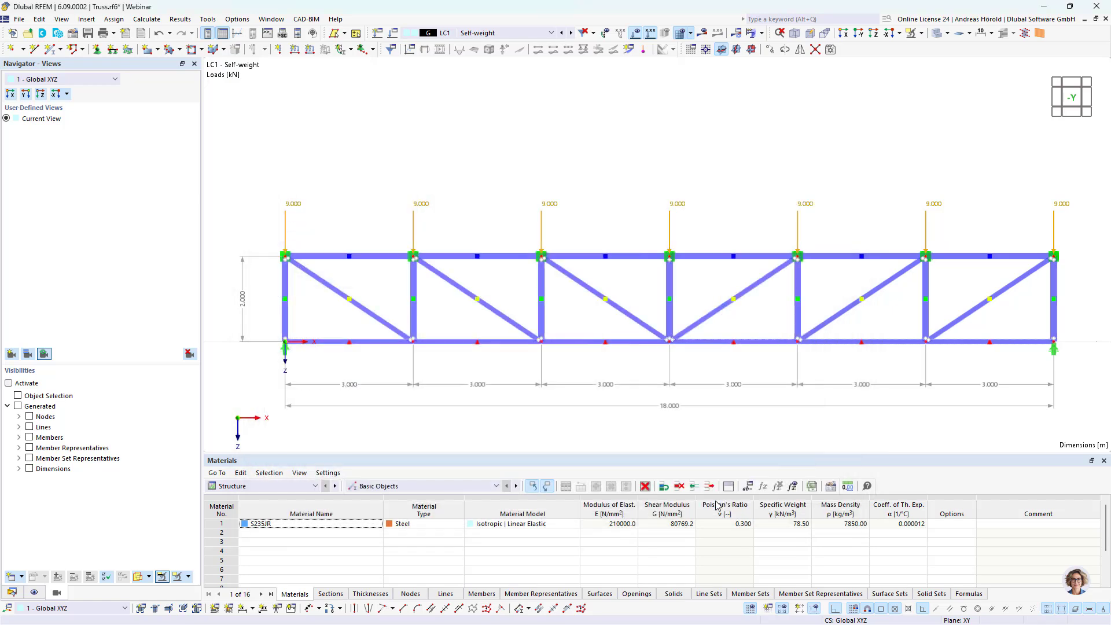
- Open the global parameters for editing and arrange the dialog below the truss so the model stays visible
{"action": "middle_click_drag", "start_coordinate": [716, 450], "coordinate": [681, 317]}
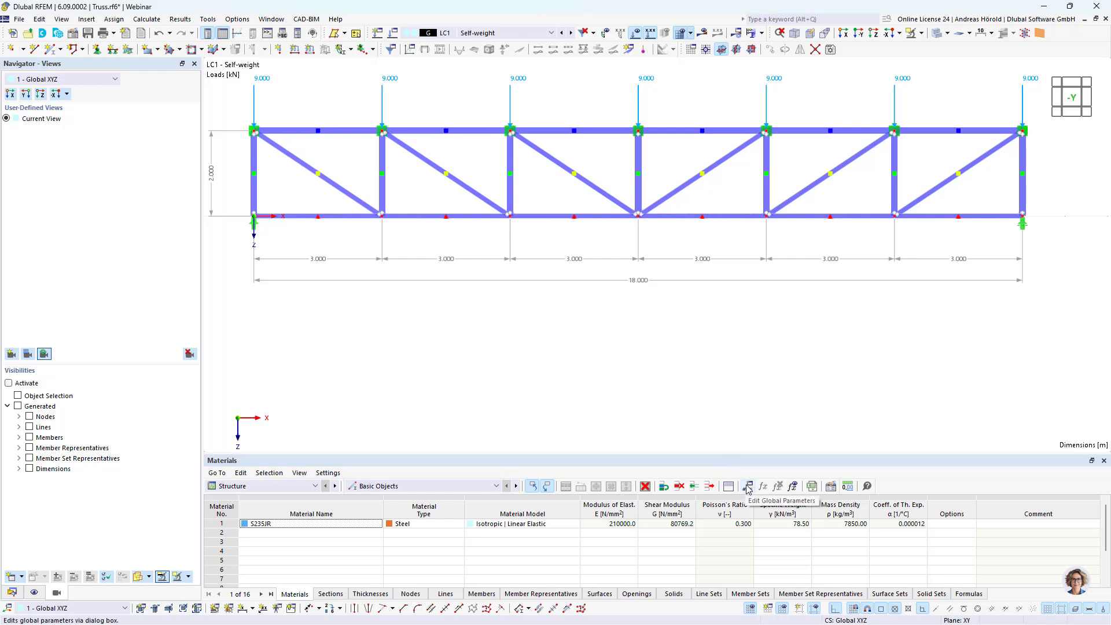
{"action": "left_click", "coordinate": [748, 486]}
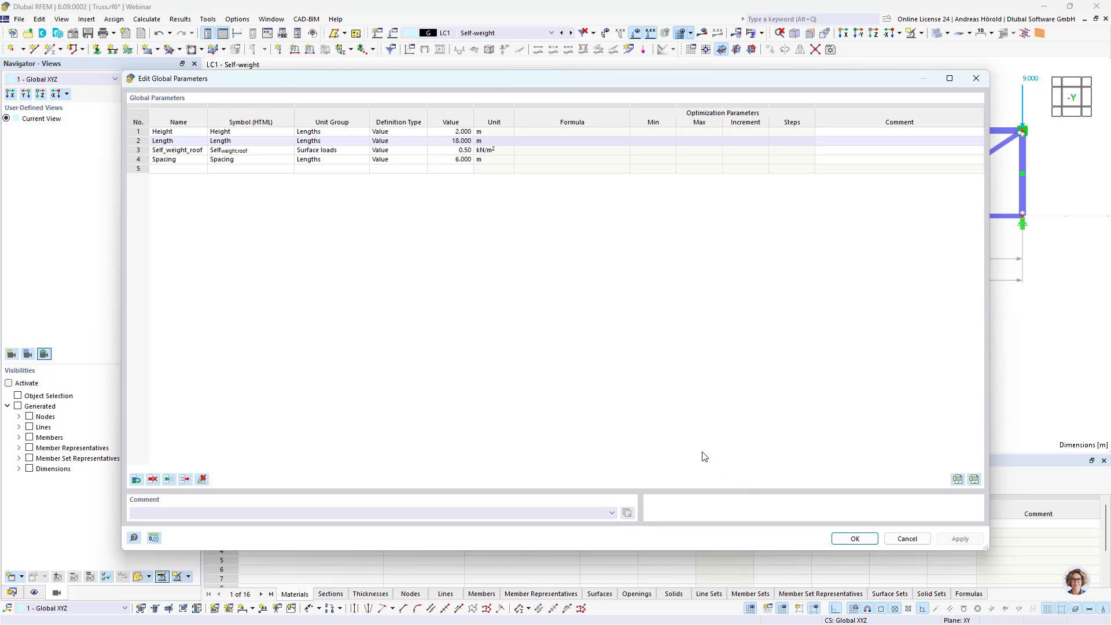
{"action": "left_click_drag", "start_coordinate": [520, 71], "coordinate": [599, 322]}
- Try to apply Height 1.5 m, Length 20 m, Self_weight_roof 1 kN/m² and Spacing 4 m as global parameter values
{"action": "double_click", "coordinate": [516, 368]}
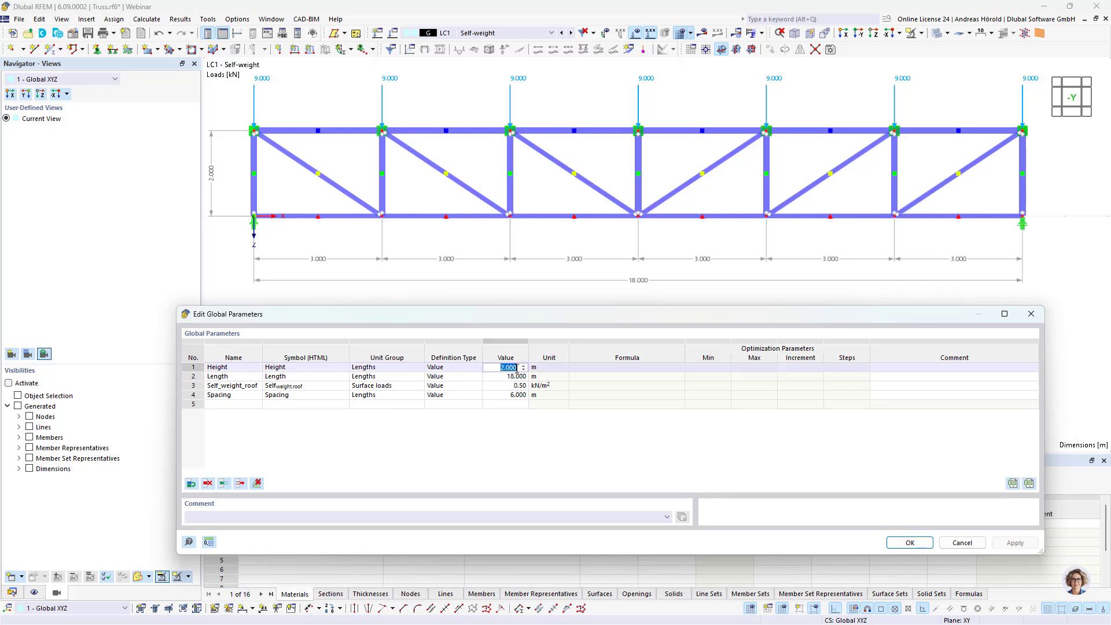
{"action": "type", "text": "1,5"}
{"action": "double_click", "coordinate": [517, 377]}
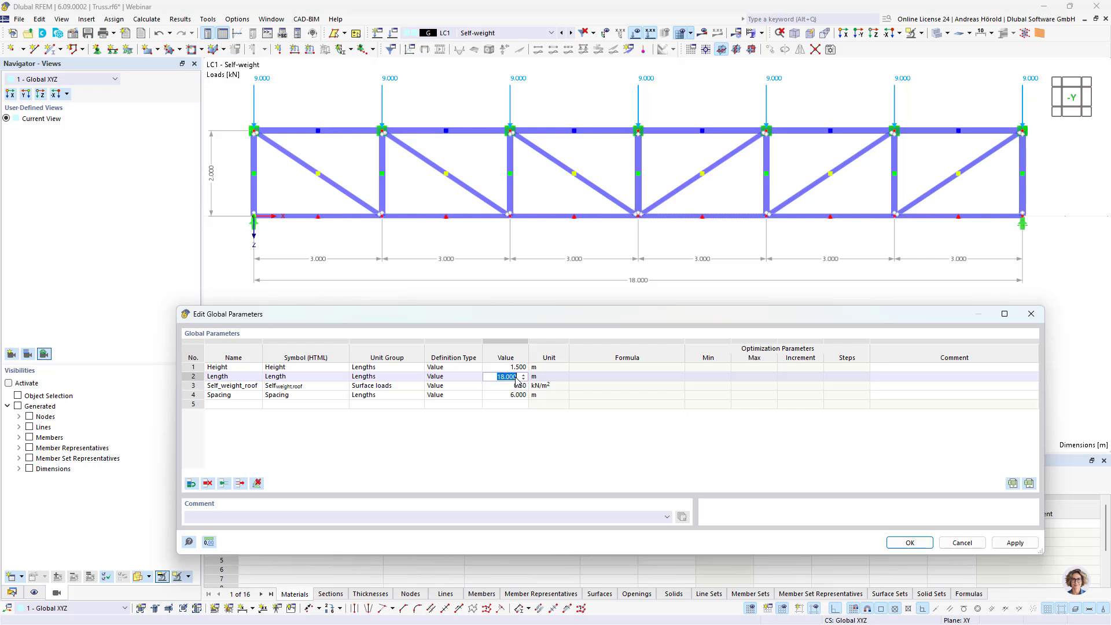
{"action": "type", "text": "20"}
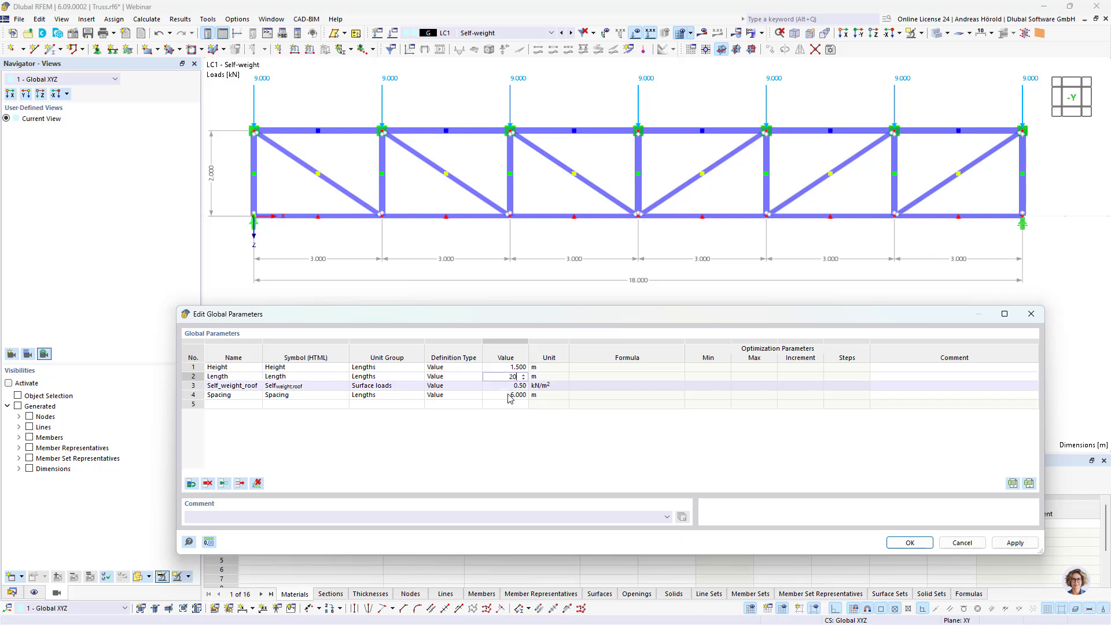
{"action": "double_click", "coordinate": [517, 386]}
{"action": "type", "text": "1"}
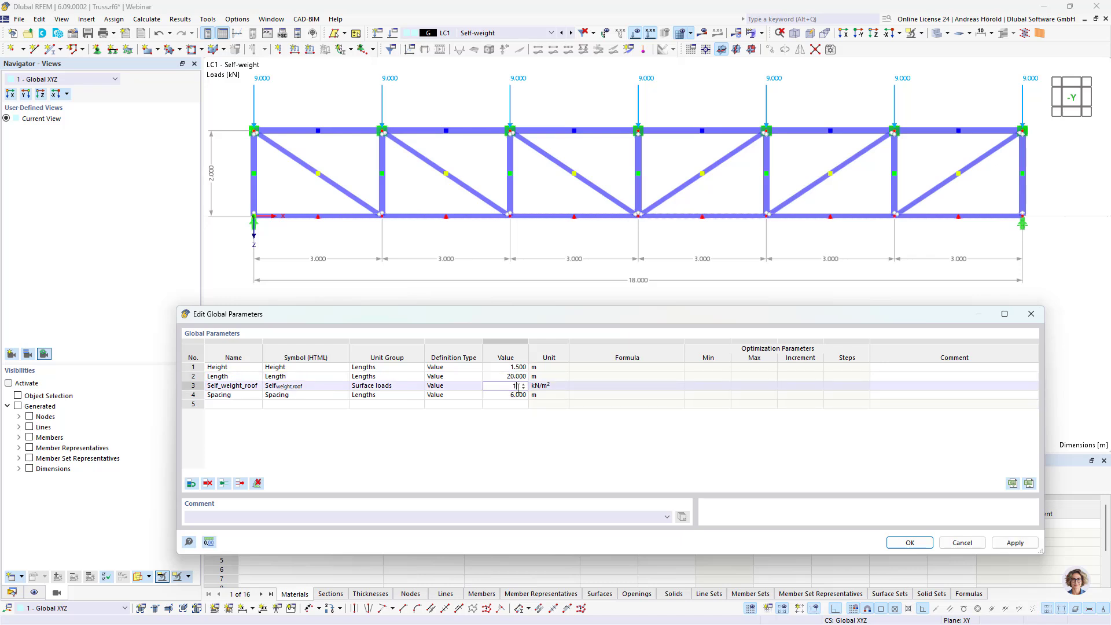
{"action": "double_click", "coordinate": [516, 395]}
{"action": "type", "text": "4"}
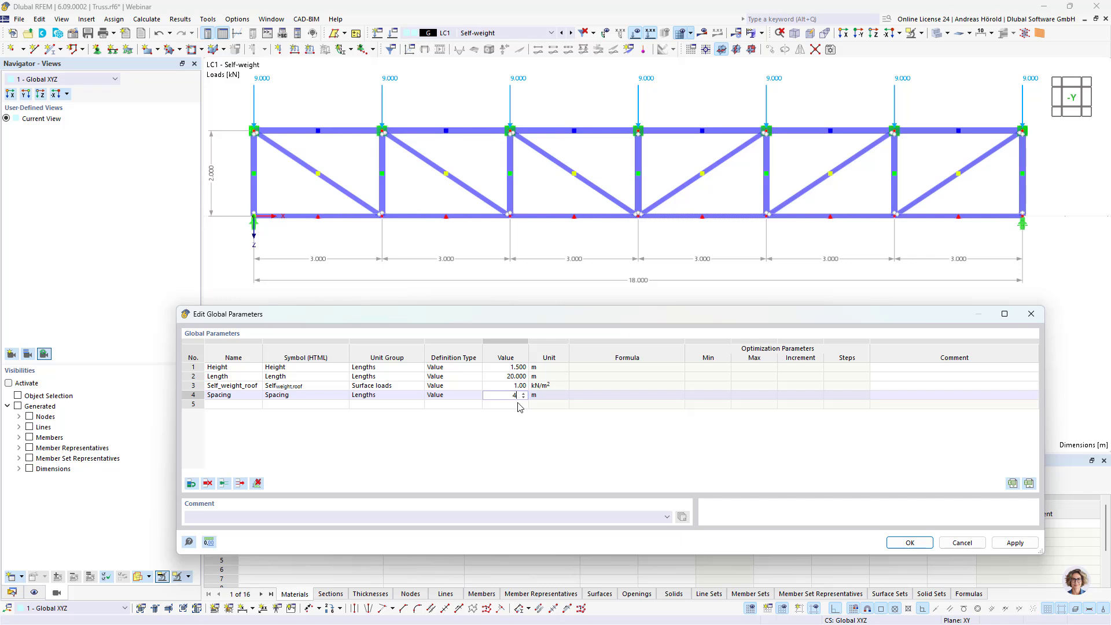
{"action": "double_click", "coordinate": [516, 404]}
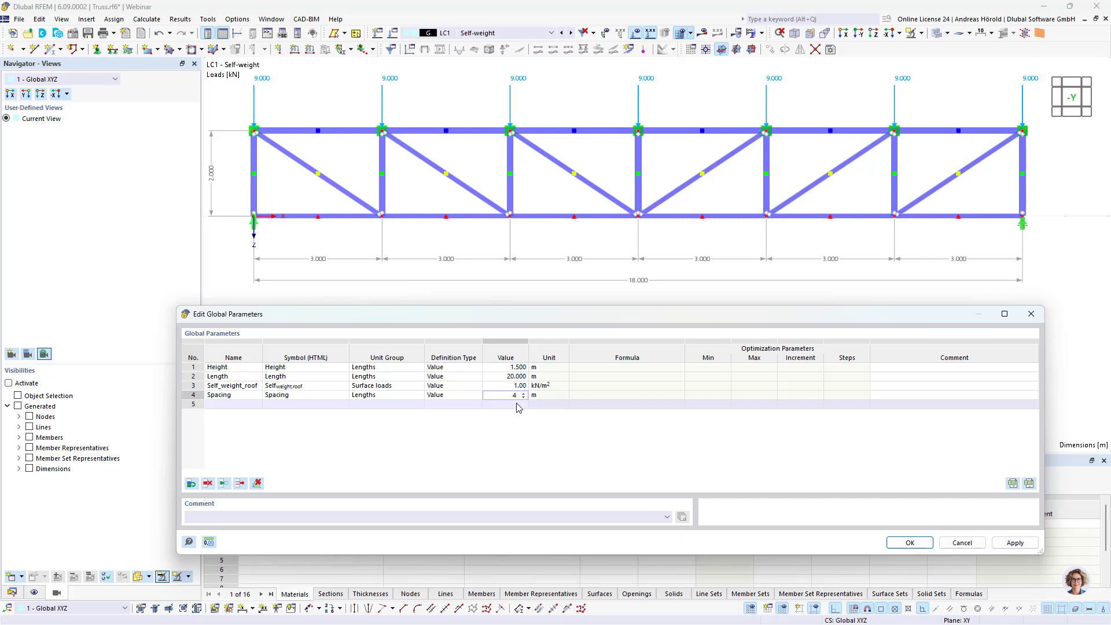
{"action": "left_click", "coordinate": [1012, 544]}
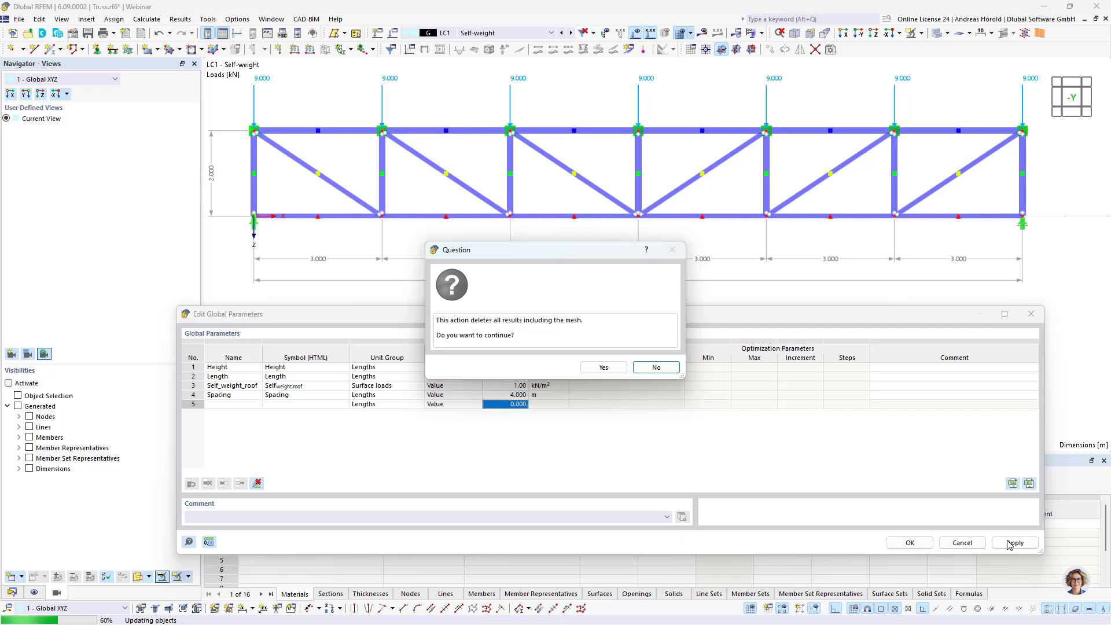
{"action": "key", "text": "Return"}
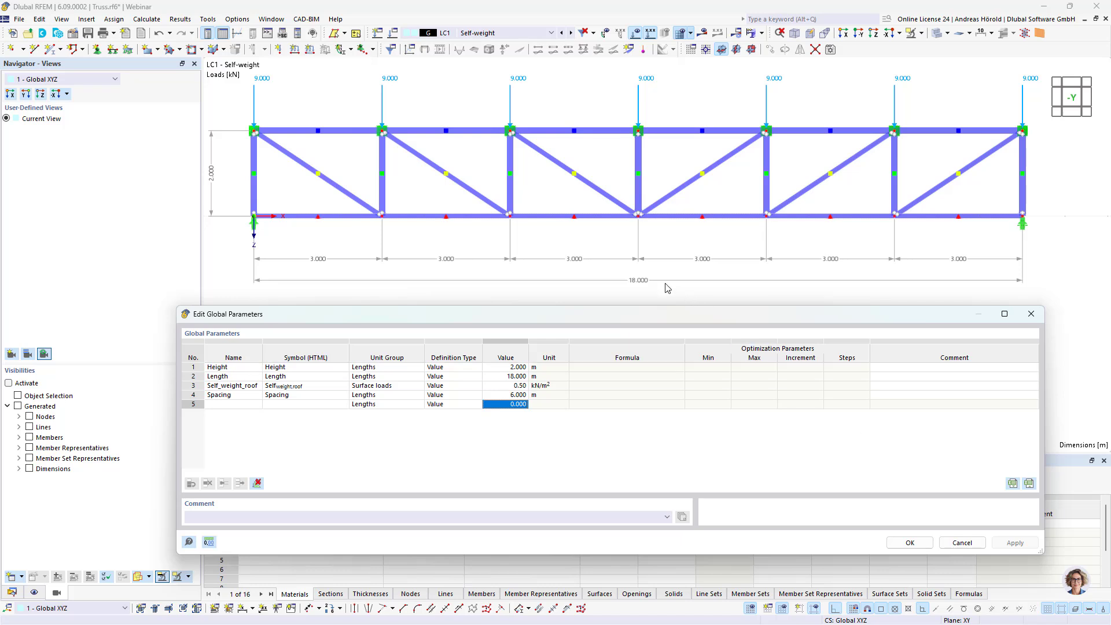
{"action": "left_click", "coordinate": [593, 397]}
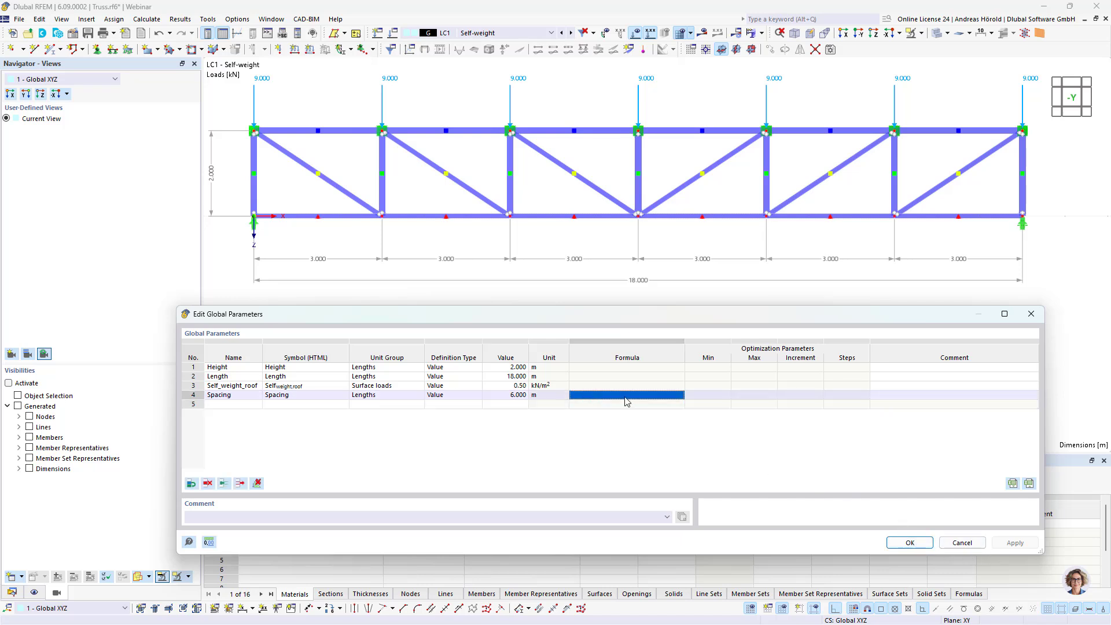
- Set Height to 1.5 m, Length to 20 m, Self_weight_roof to 1 kN/m² and Spacing to 4 m, and apply them, accepting deletion of results
{"action": "left_click", "coordinate": [517, 368]}
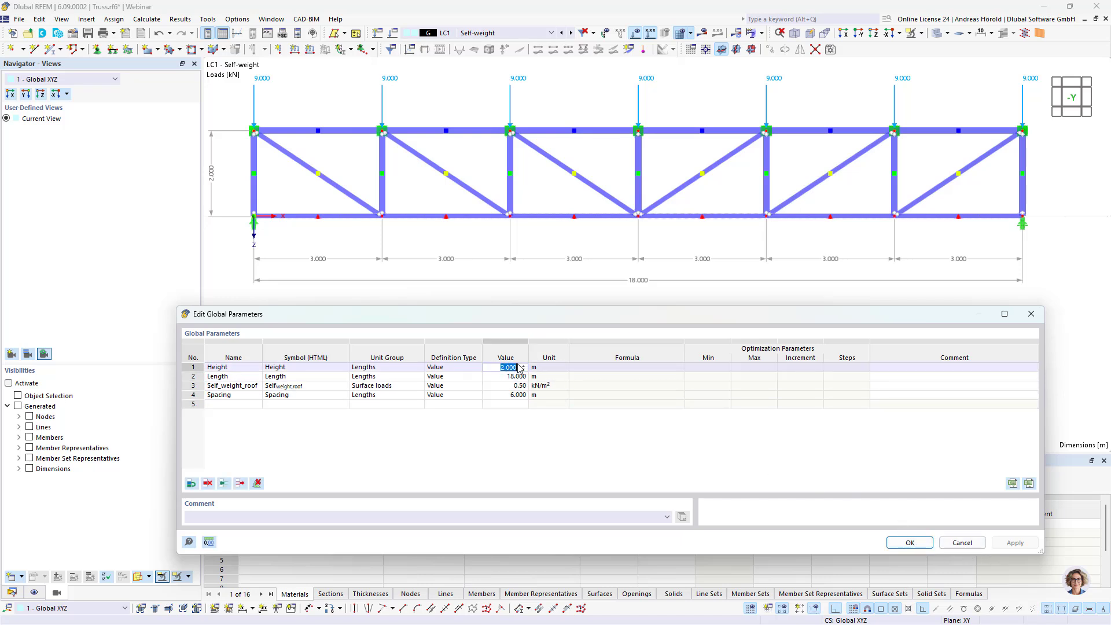
{"action": "type", "text": "1.5"}
{"action": "left_click", "coordinate": [517, 377]}
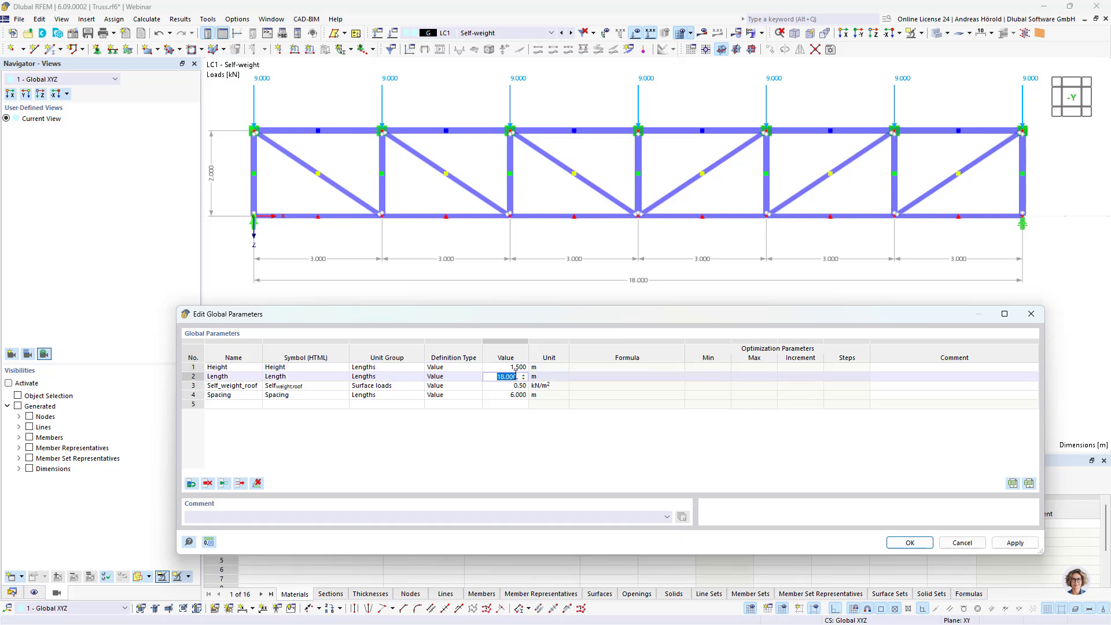
{"action": "type", "text": "20"}
{"action": "type", "text": "1"}
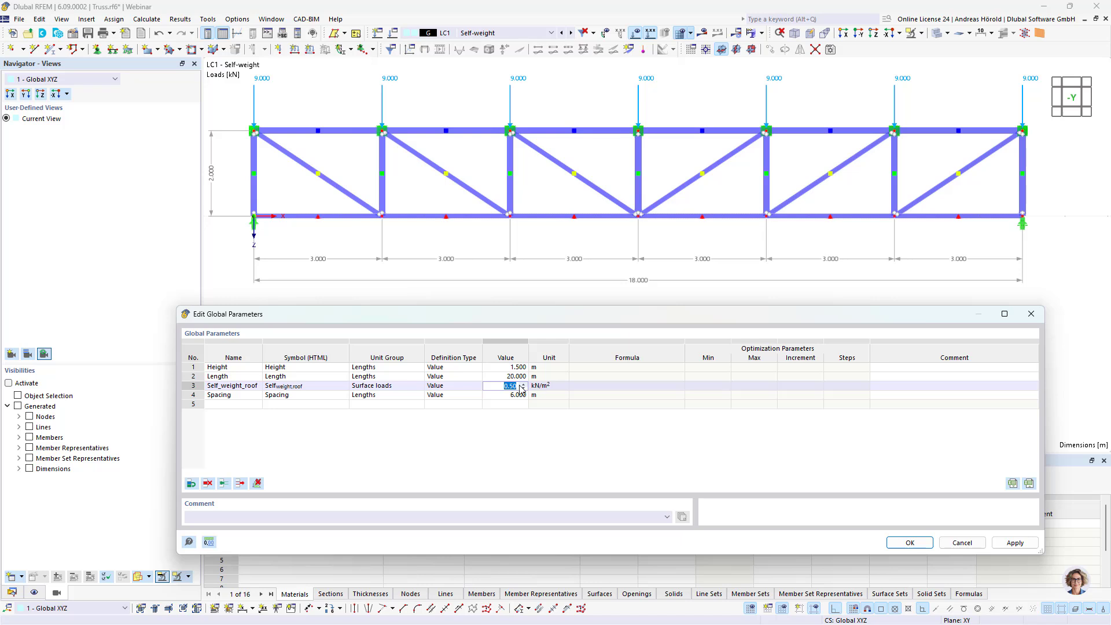
{"action": "left_click", "coordinate": [514, 394]}
{"action": "type", "text": "4"}
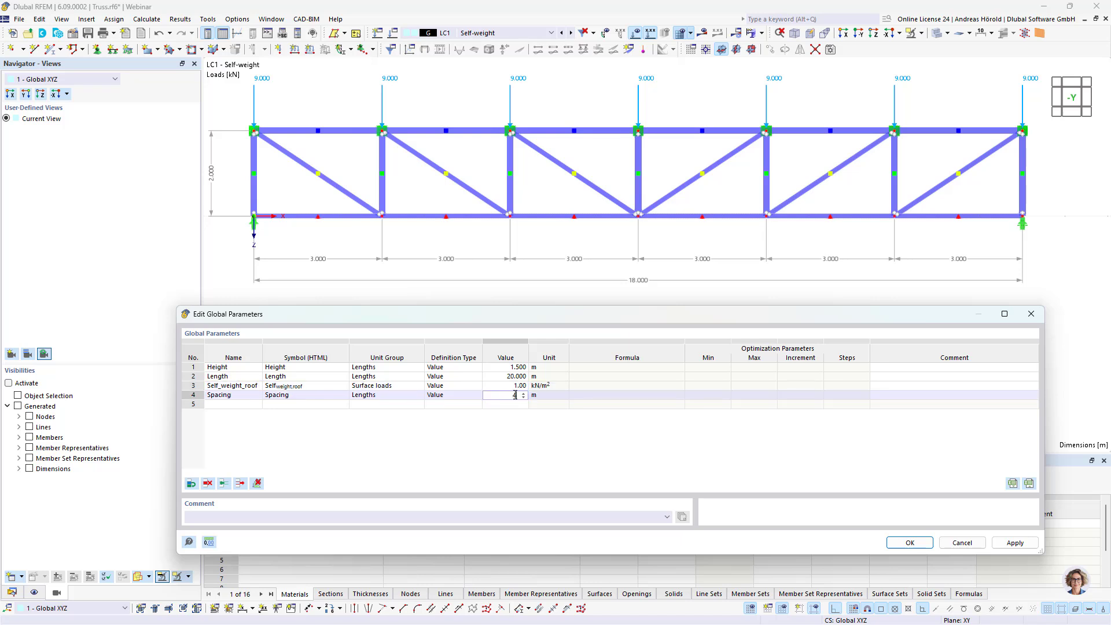
{"action": "key", "text": "Return"}
{"action": "left_click", "coordinate": [1029, 545]}
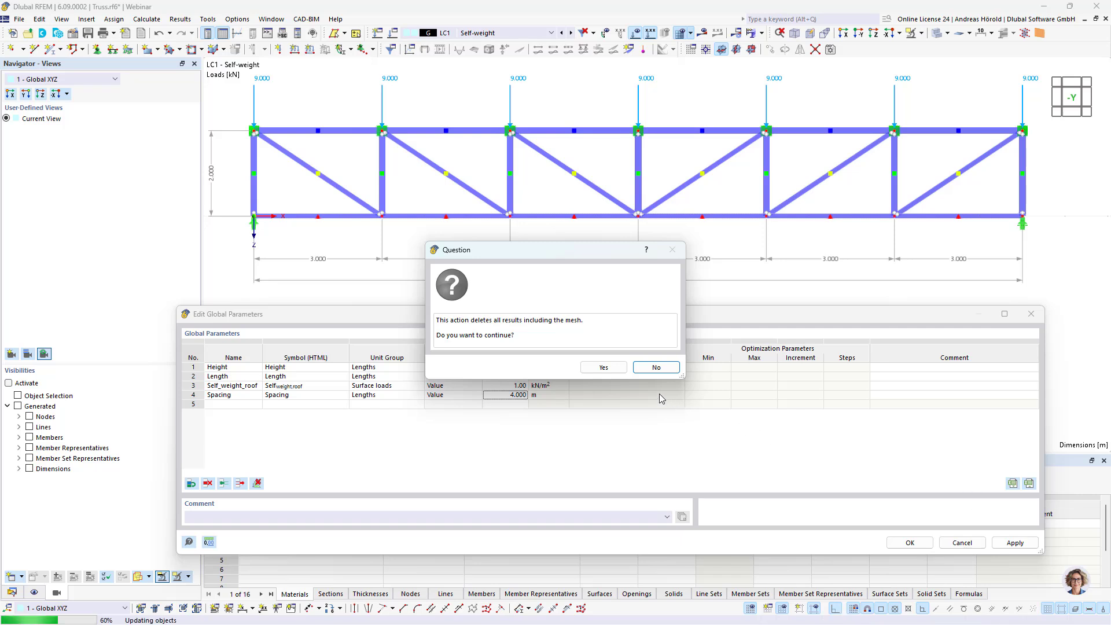
{"action": "left_click", "coordinate": [606, 367]}
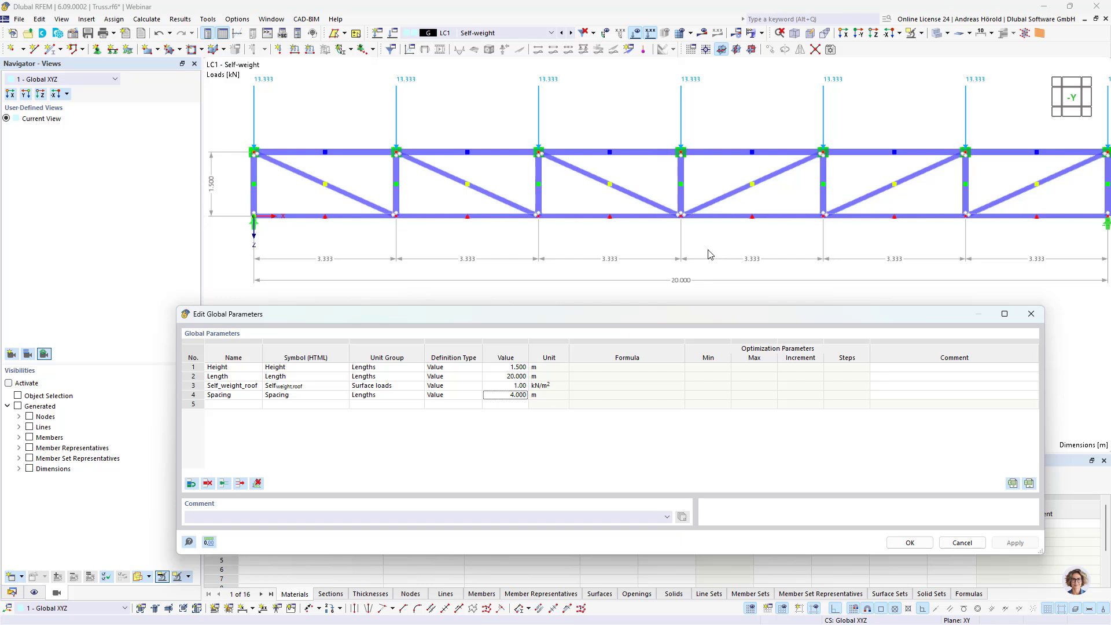
- Set Height to 2 m, Length to 18 m, Self_weight_roof to 0.5 kN/m² and Spacing to 6 m in the global parameters and accept them
{"action": "left_click", "coordinate": [514, 369]}
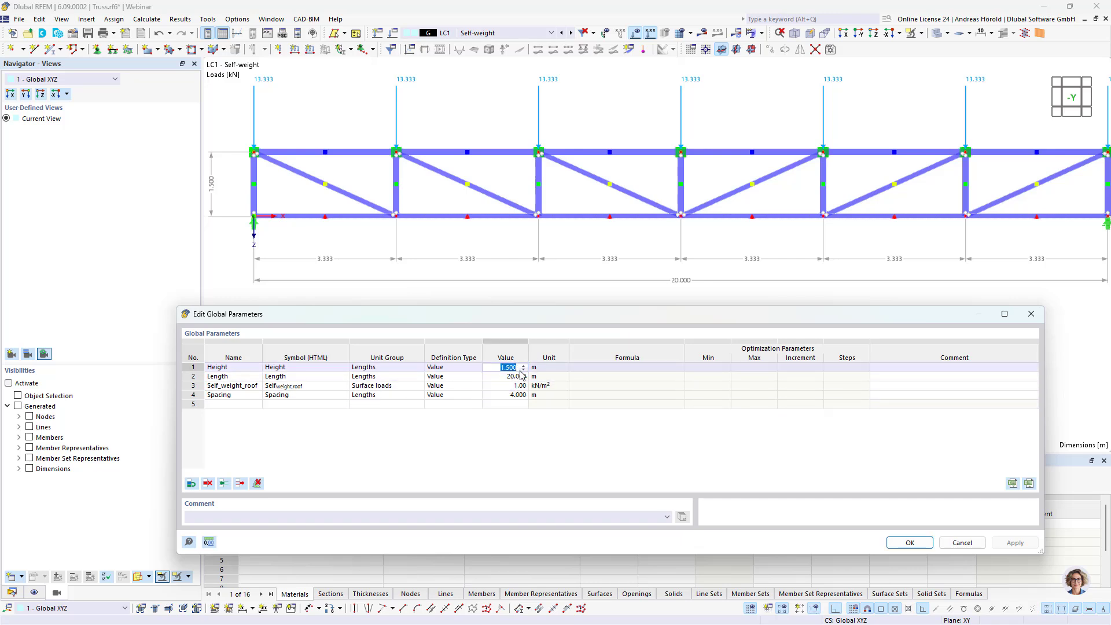
{"action": "type", "text": "2"}
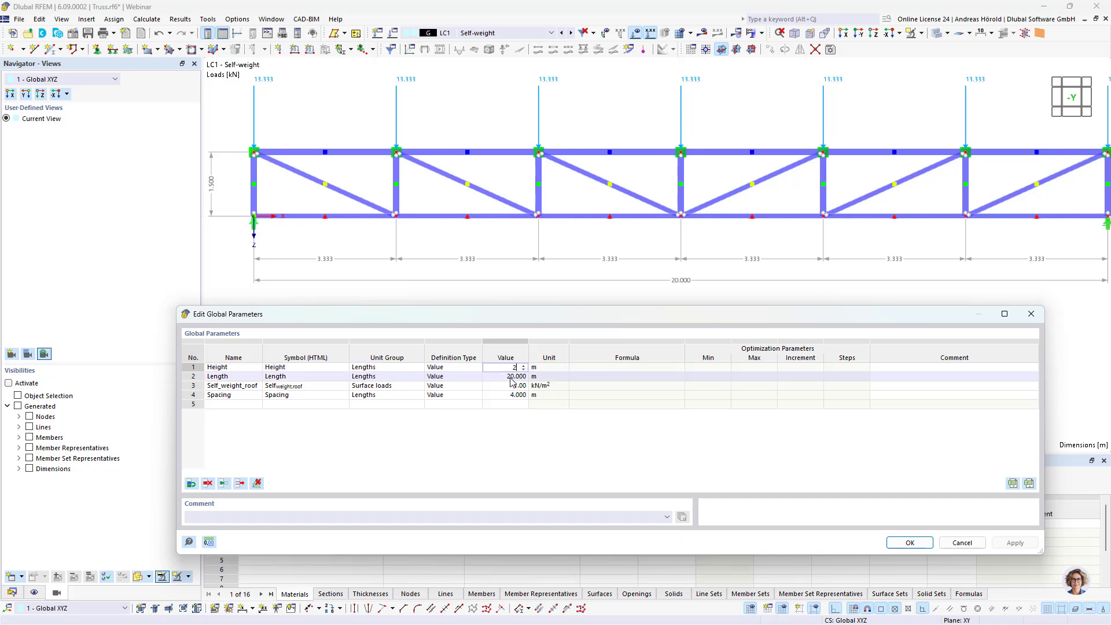
{"action": "left_click", "coordinate": [510, 378]}
{"action": "type", "text": "18"}
{"action": "left_click", "coordinate": [509, 387]}
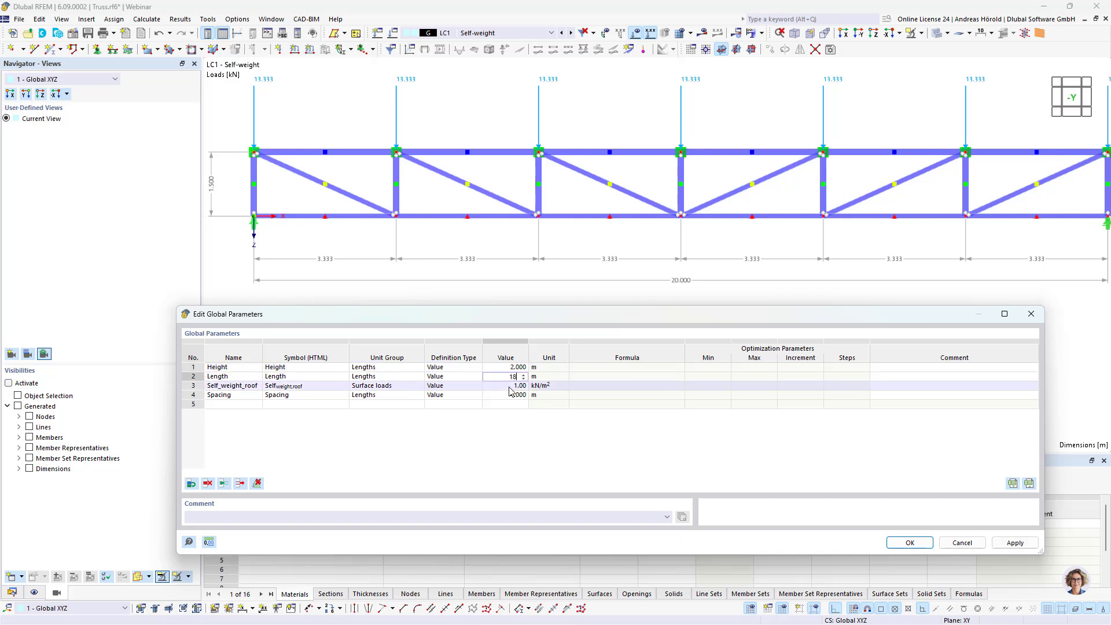
{"action": "key", "text": "BackSpace"}
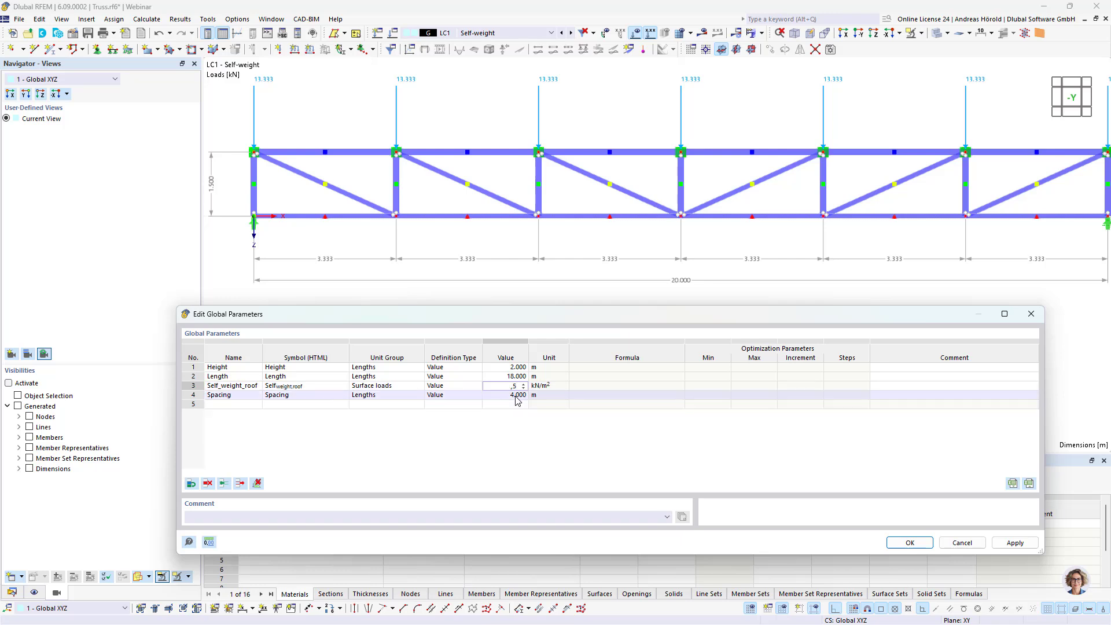
{"action": "left_click", "coordinate": [518, 397]}
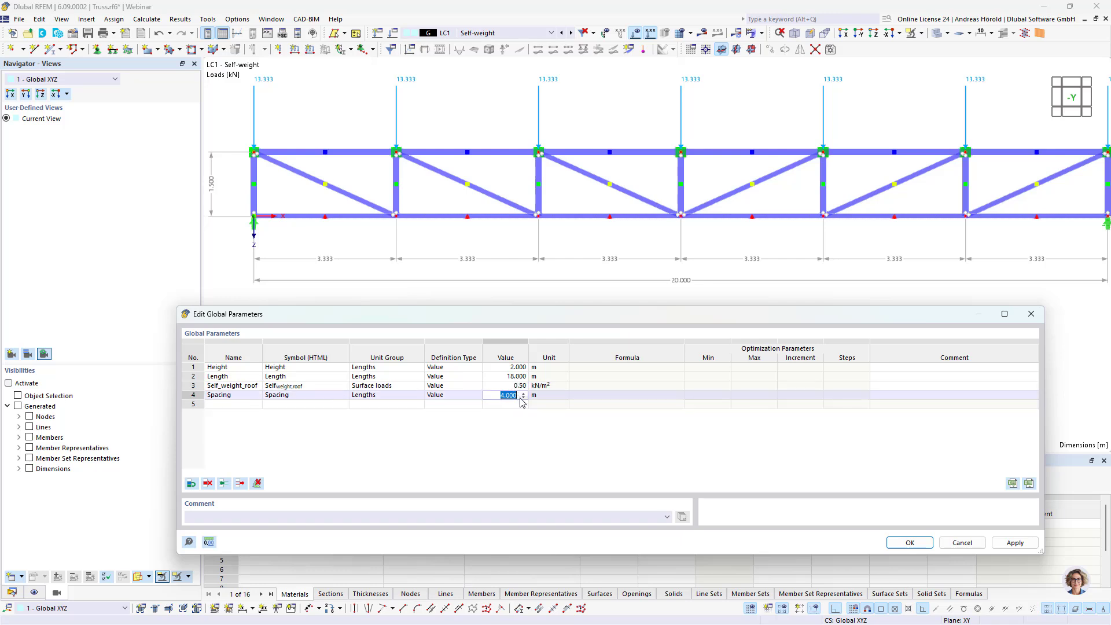
{"action": "type", "text": "6"}
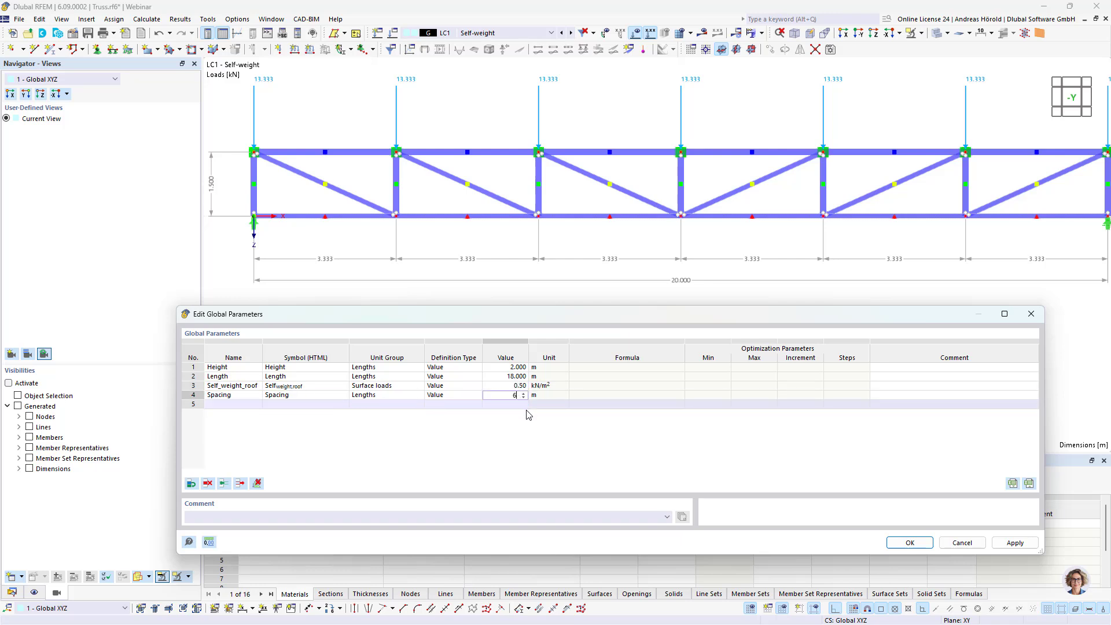
{"action": "left_click", "coordinate": [509, 386]}
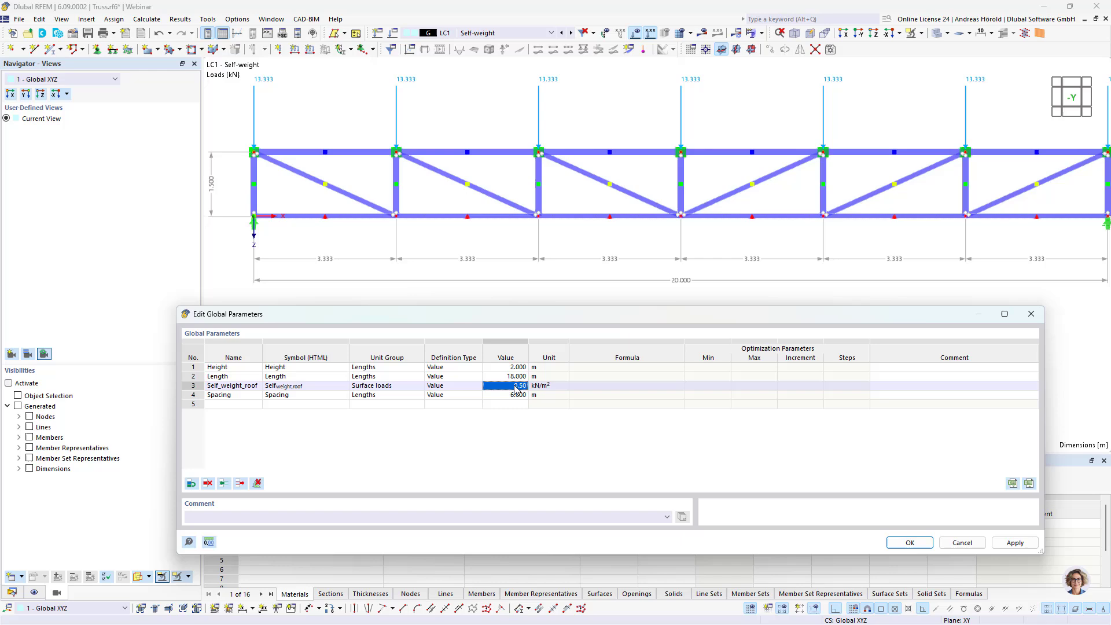
{"action": "left_click", "coordinate": [910, 543]}
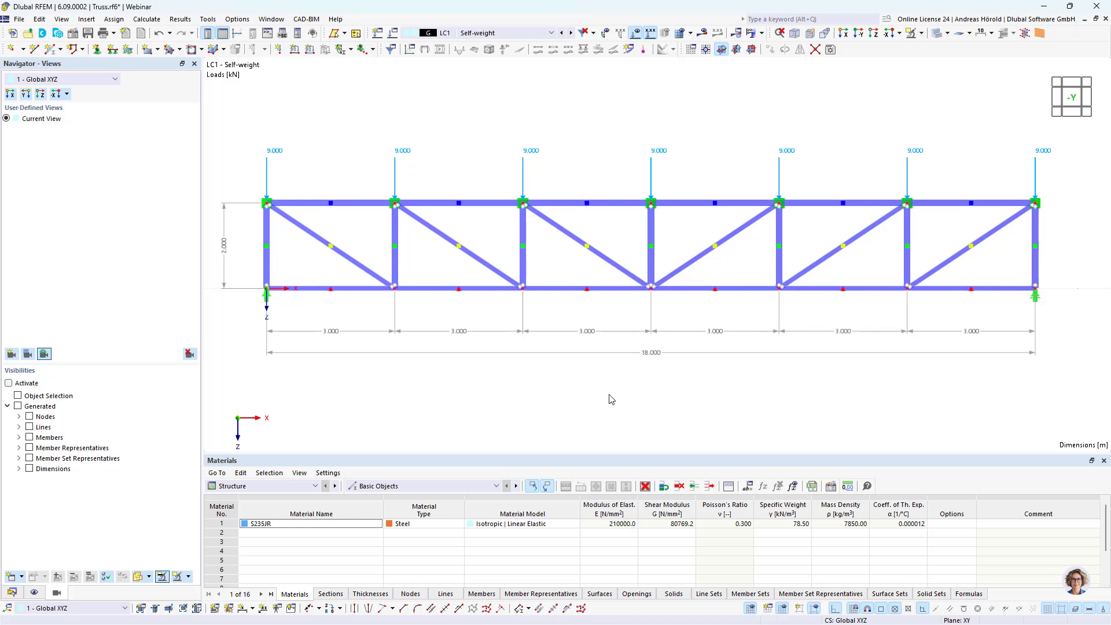
- Save the changed truss model and start saving it as a template
{"action": "left_click", "coordinate": [19, 20]}
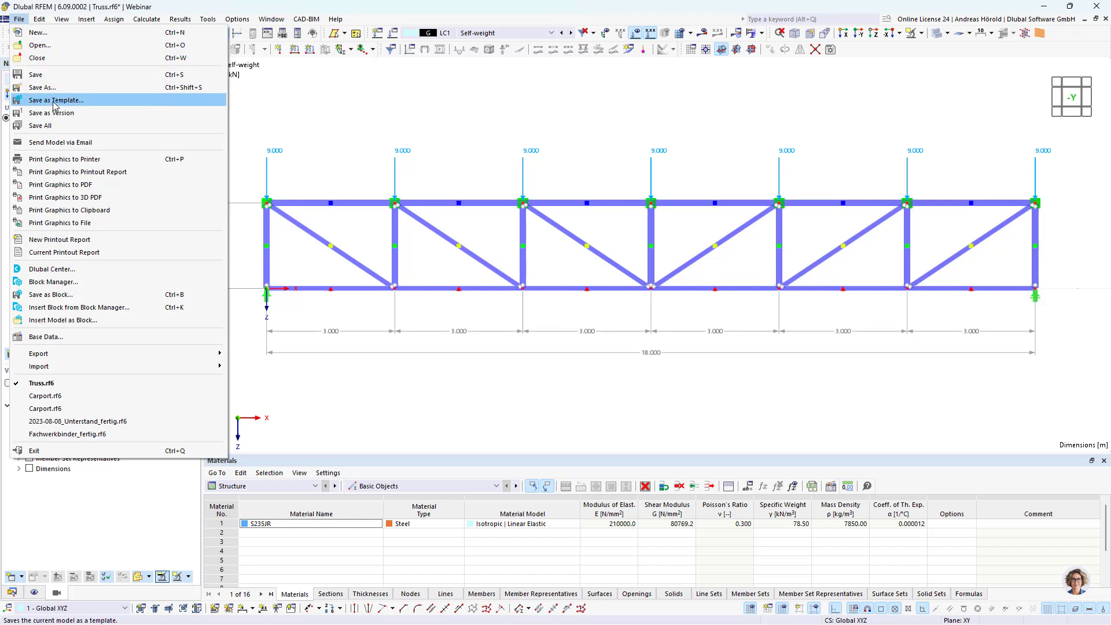
{"action": "left_click", "coordinate": [36, 74]}
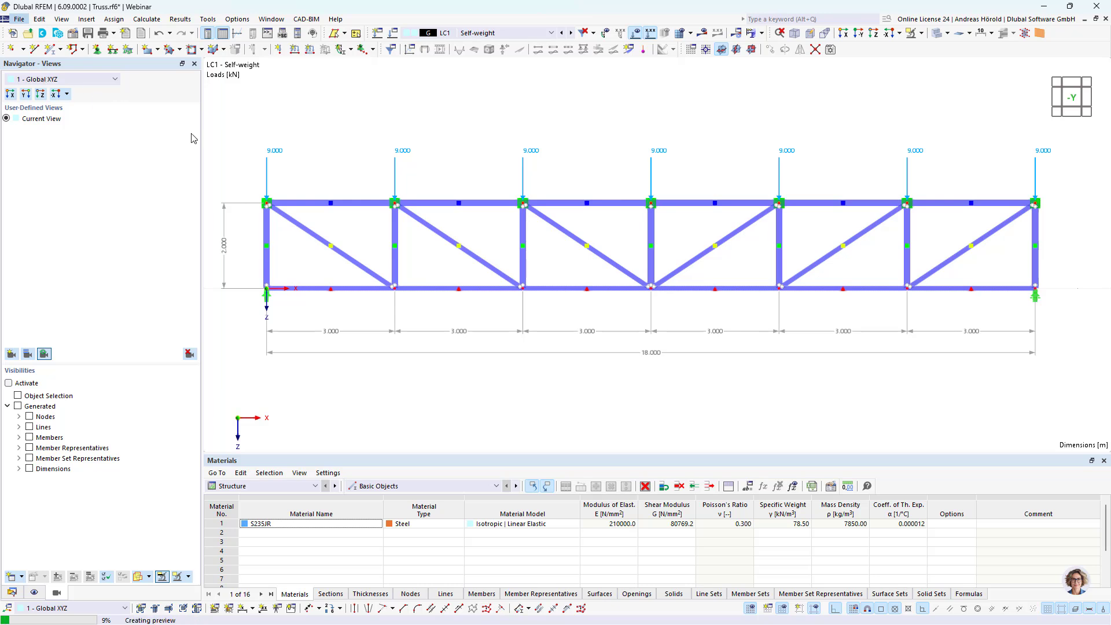
{"action": "left_click", "coordinate": [21, 21]}
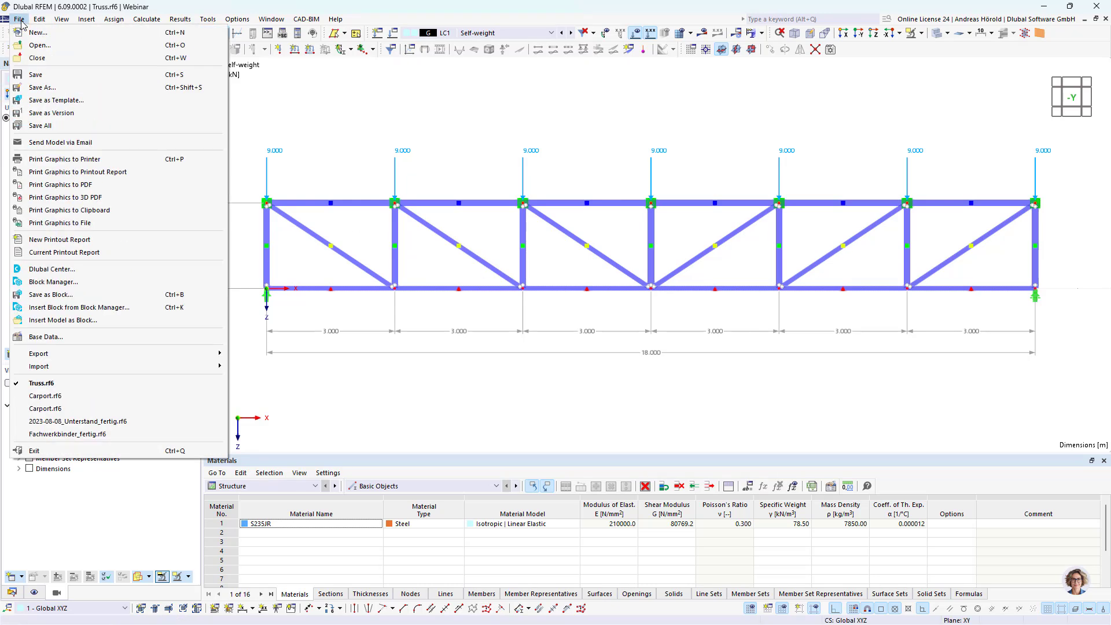
{"action": "left_click", "coordinate": [52, 102]}
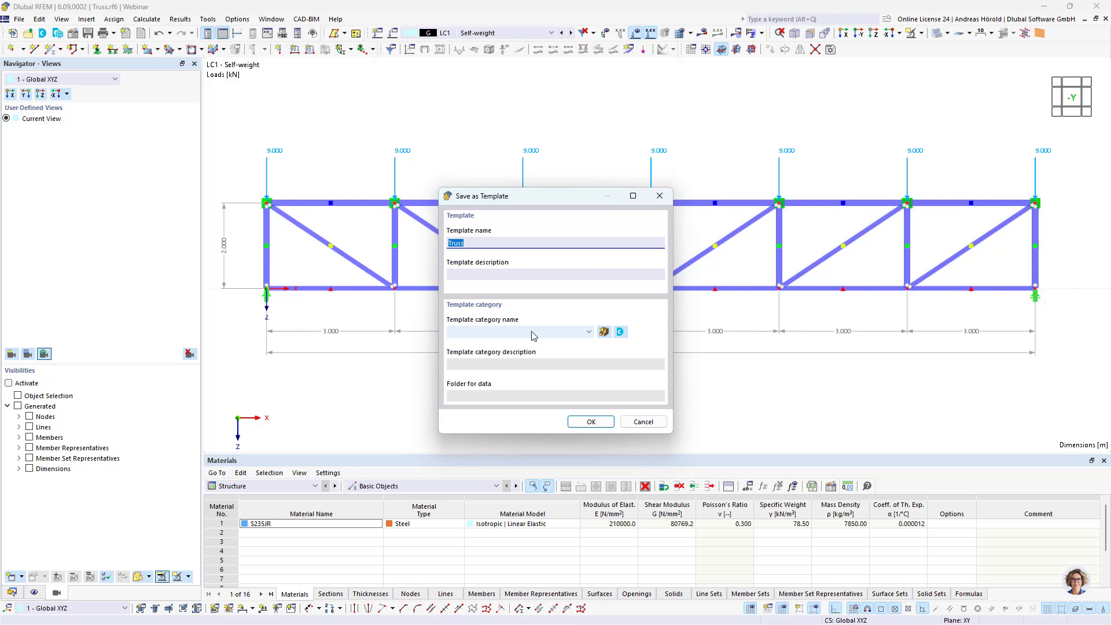
- Create a template category named Parallel Trusses with its own new folder, connected including all subfolders
{"action": "left_click", "coordinate": [604, 332]}
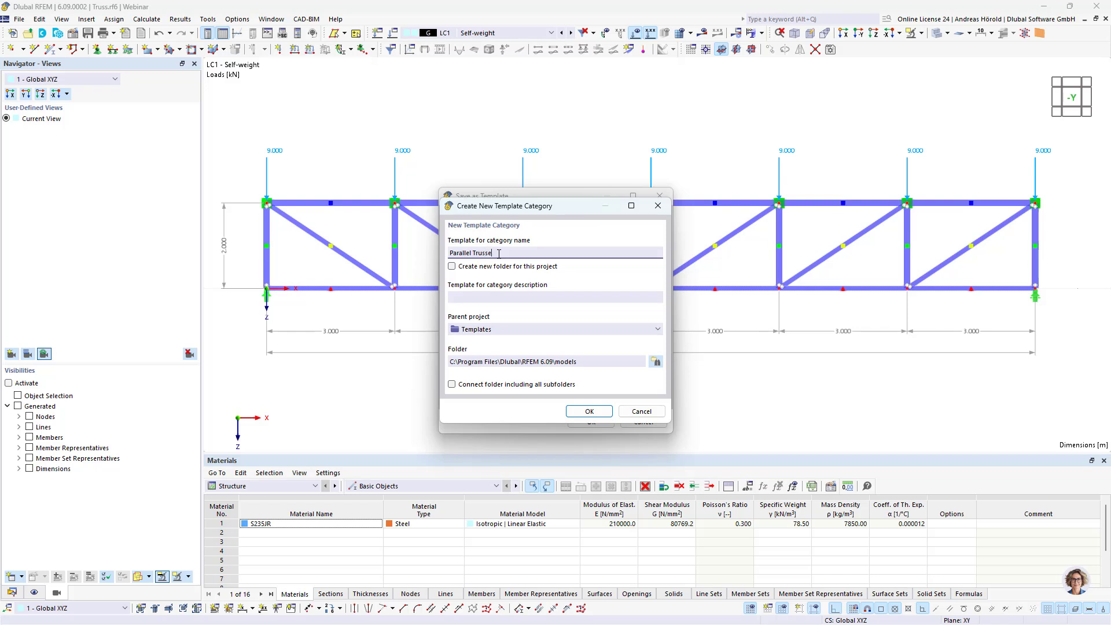
{"action": "left_click", "coordinate": [452, 266]}
{"action": "left_click", "coordinate": [452, 385]}
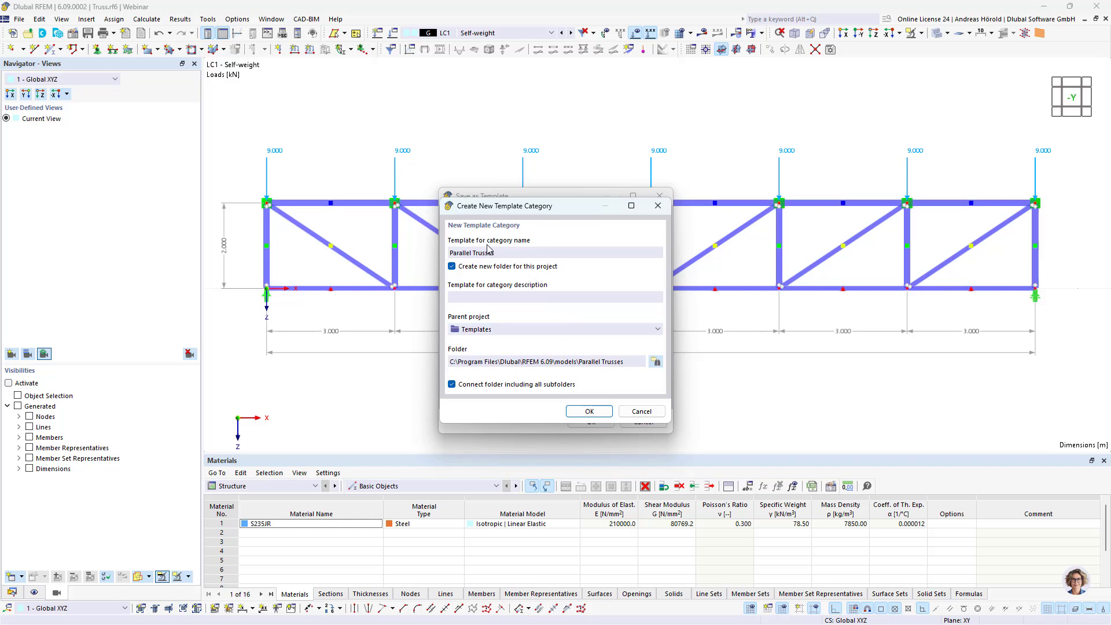
{"action": "left_click", "coordinate": [590, 412]}
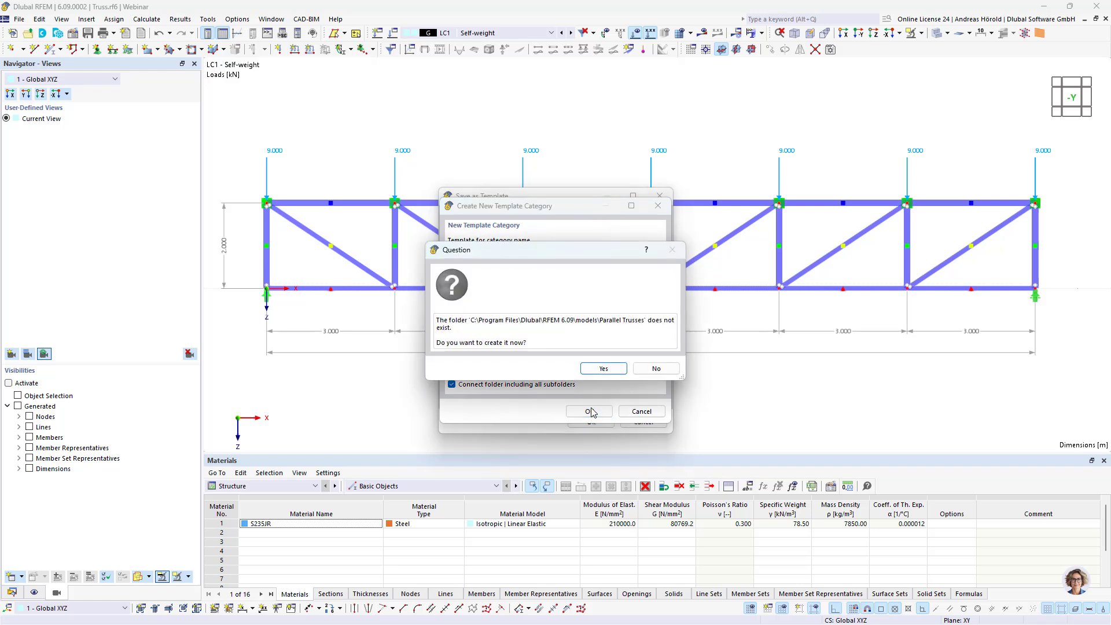
{"action": "left_click", "coordinate": [603, 369]}
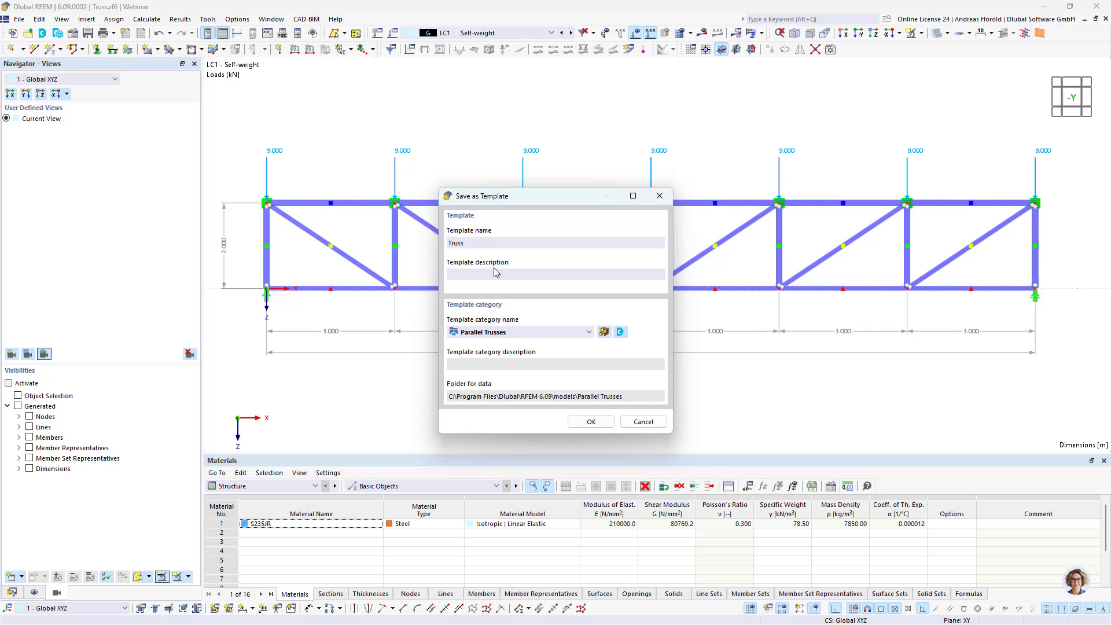
- Save the template as "Truss, Steel, 6 fields" in the Parallel Trusses category and close the model
{"action": "left_click", "coordinate": [492, 239]}
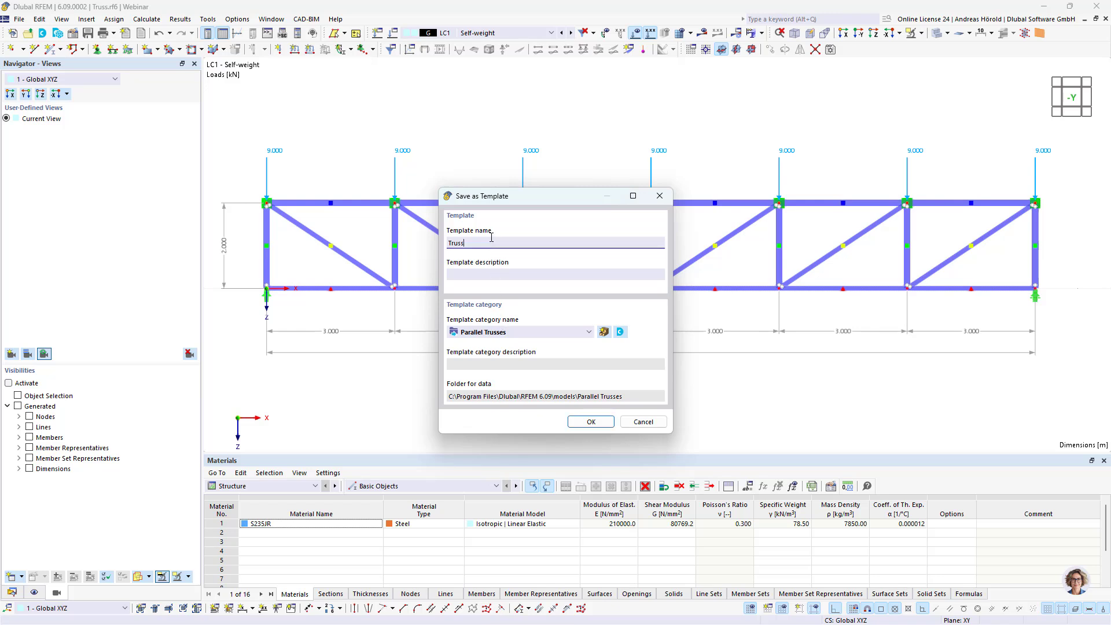
{"action": "type", "text": ", Stee"}
{"action": "type", "text": "l, 6 fields"}
{"action": "left_click", "coordinate": [591, 421]}
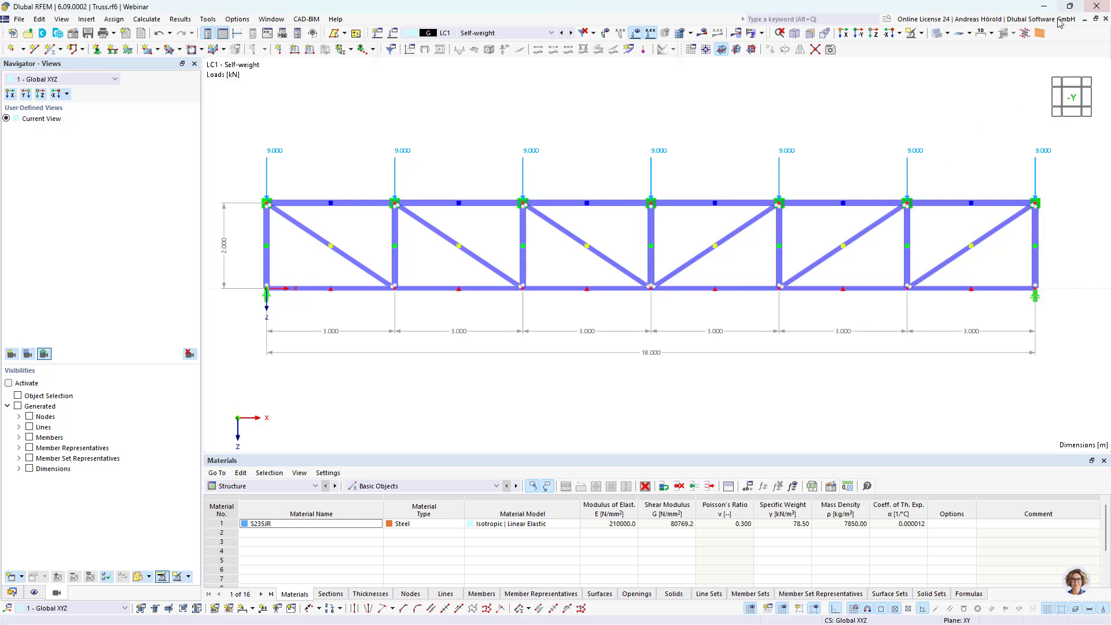
{"action": "left_click", "coordinate": [1103, 19]}
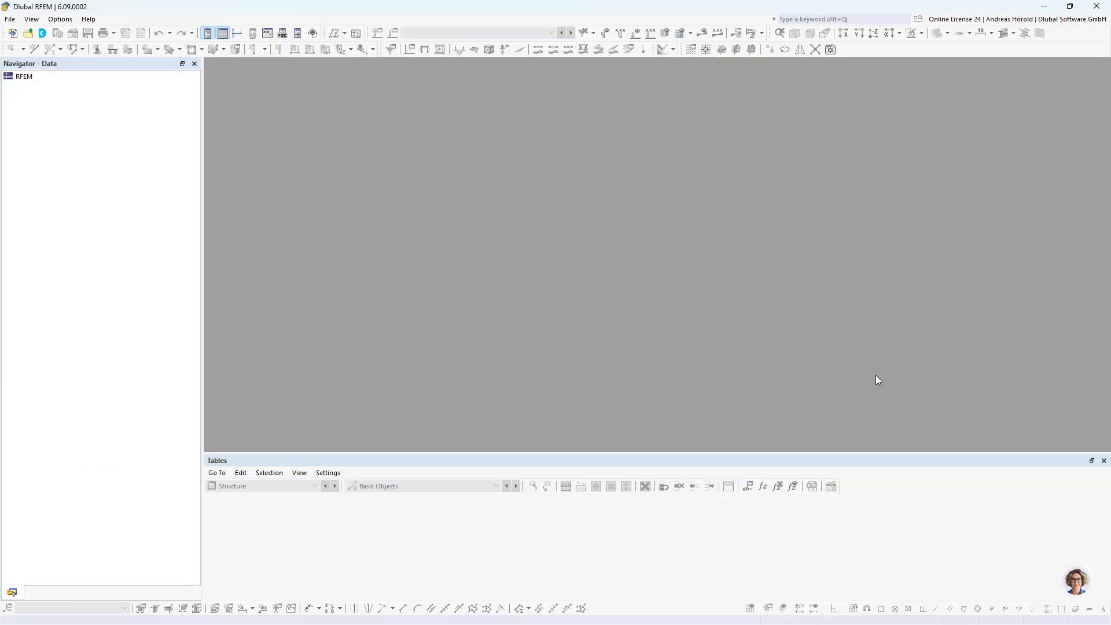
- Create a new model named T1 in the Webinar project from the "Truss, Steel, 6 fields" template in Dlubal Center
{"action": "left_click", "coordinate": [45, 34]}
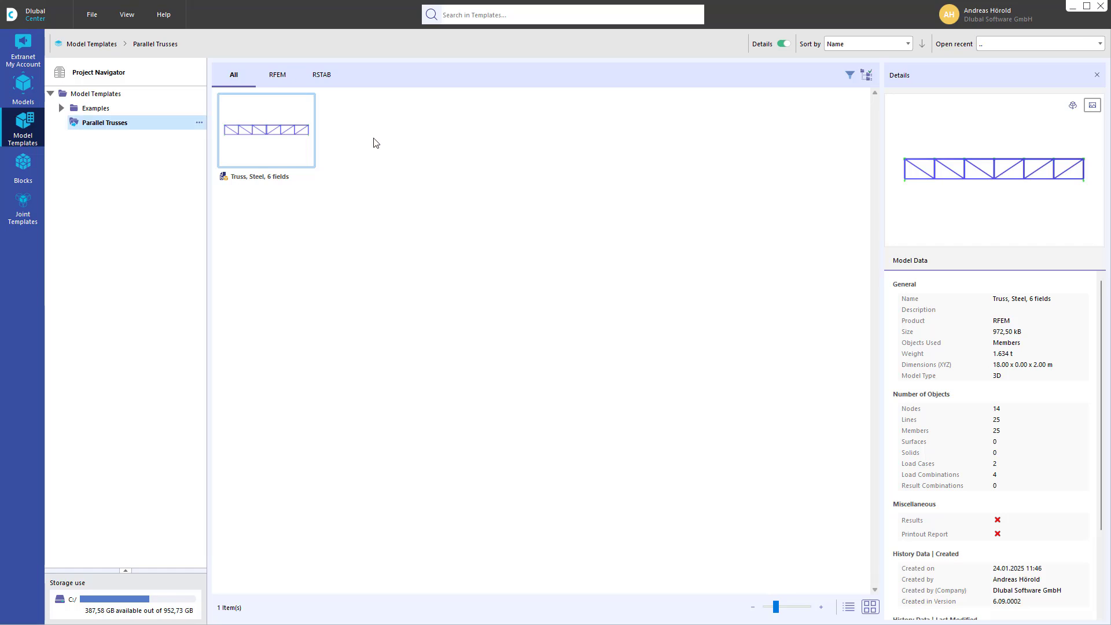
{"action": "double_click", "coordinate": [261, 130]}
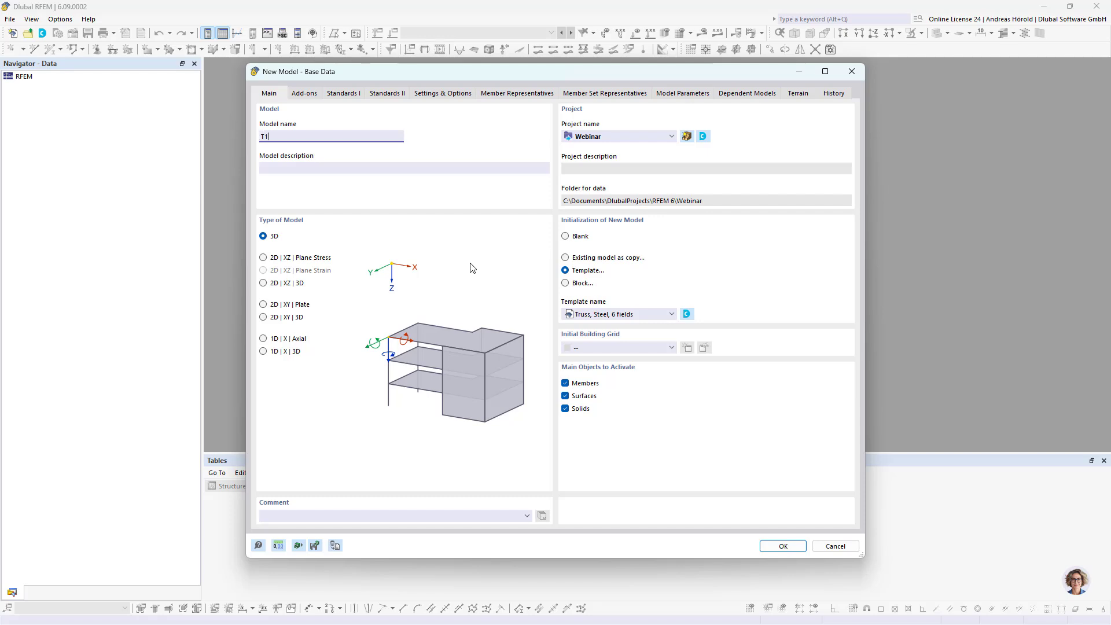
{"action": "left_click", "coordinate": [785, 547]}
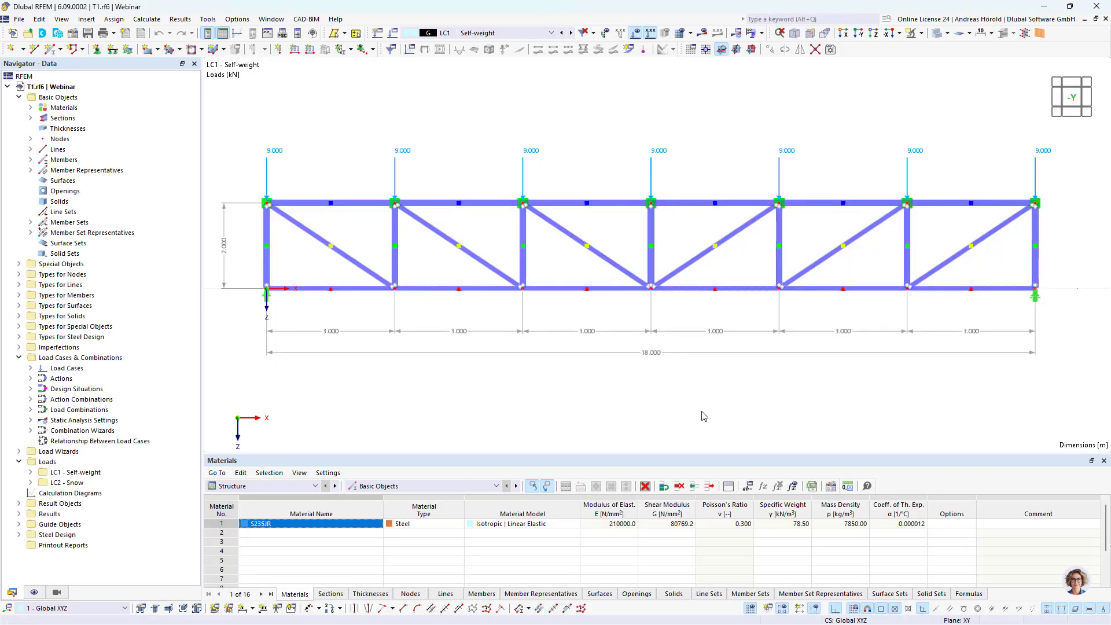
- Set the Length global parameter of model T1 to 21 m and accept it
{"action": "left_click", "coordinate": [747, 488]}
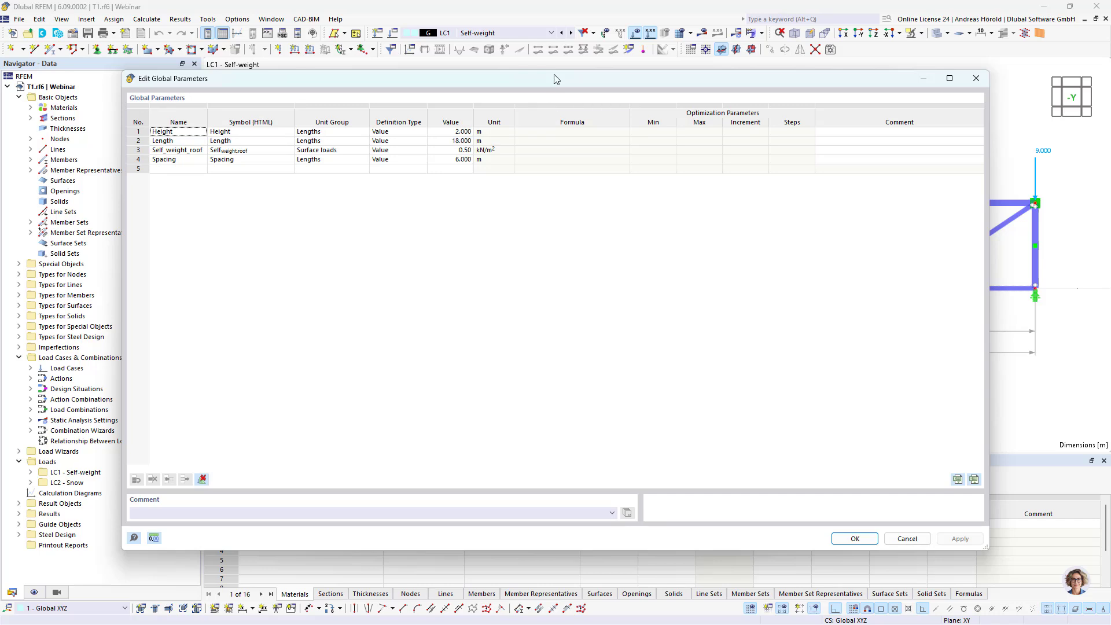
{"action": "left_click_drag", "start_coordinate": [561, 80], "coordinate": [597, 354]}
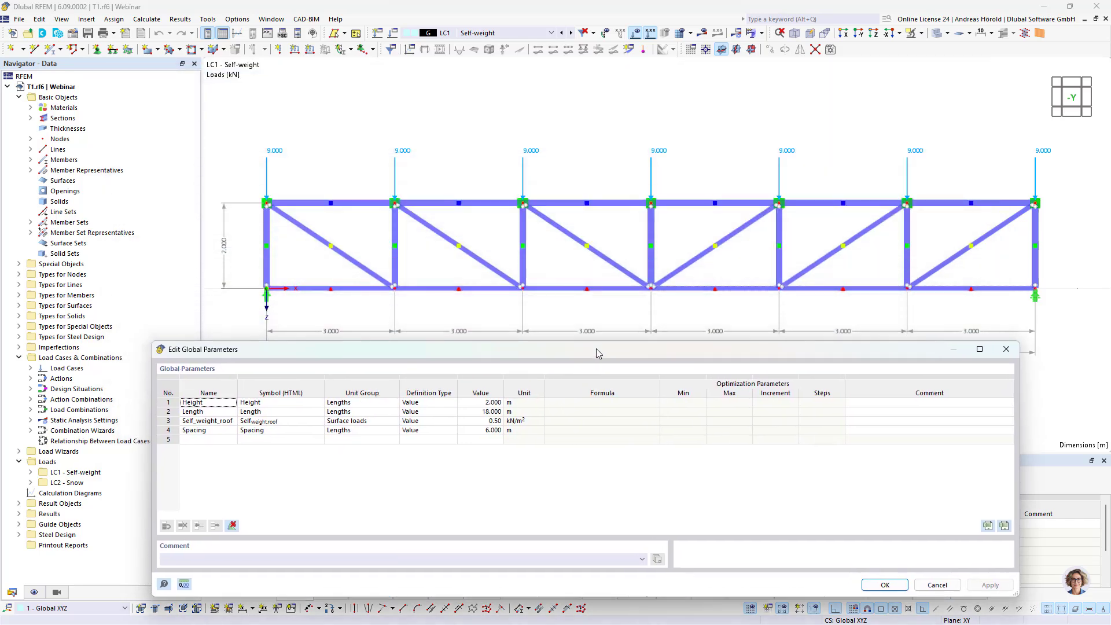
{"action": "left_click", "coordinate": [490, 412]}
{"action": "type", "text": "21"}
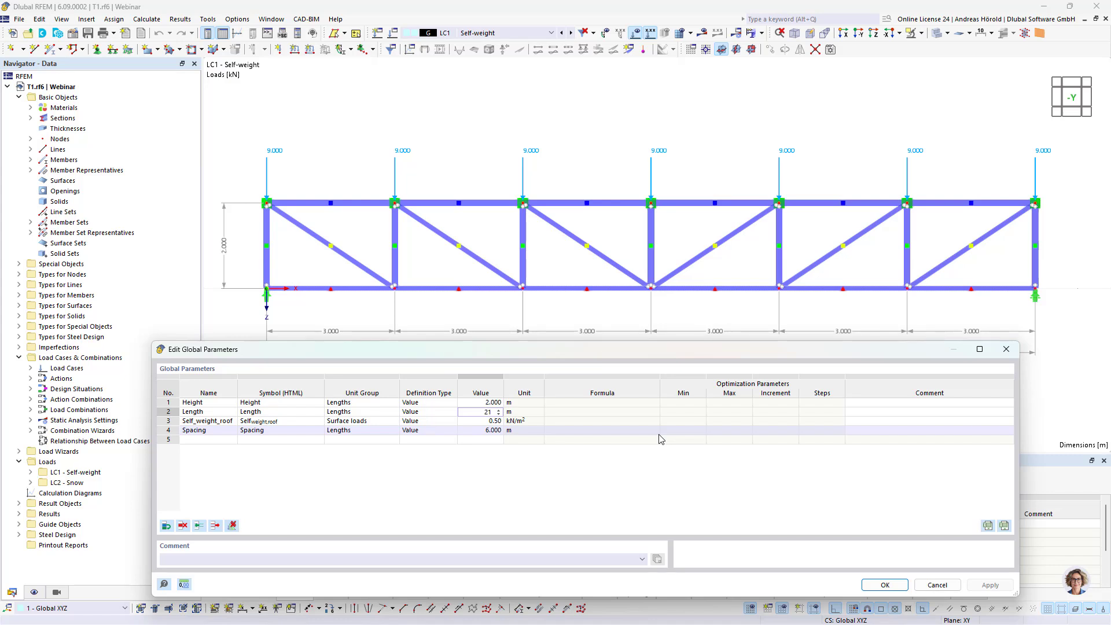
{"action": "key", "text": "Return"}
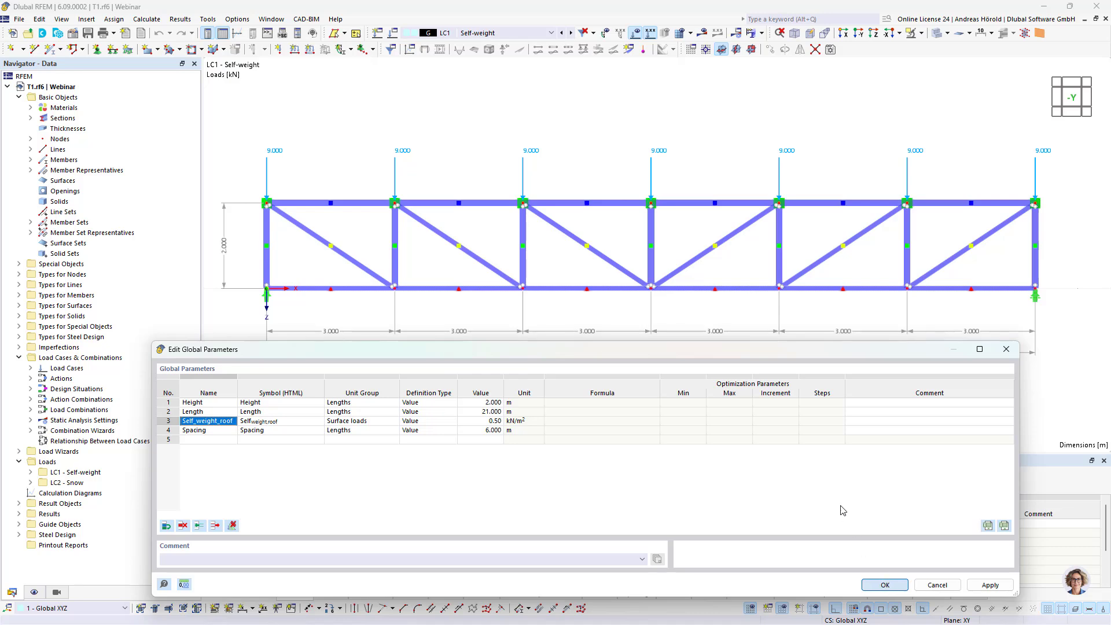
{"action": "key", "text": "Return"}
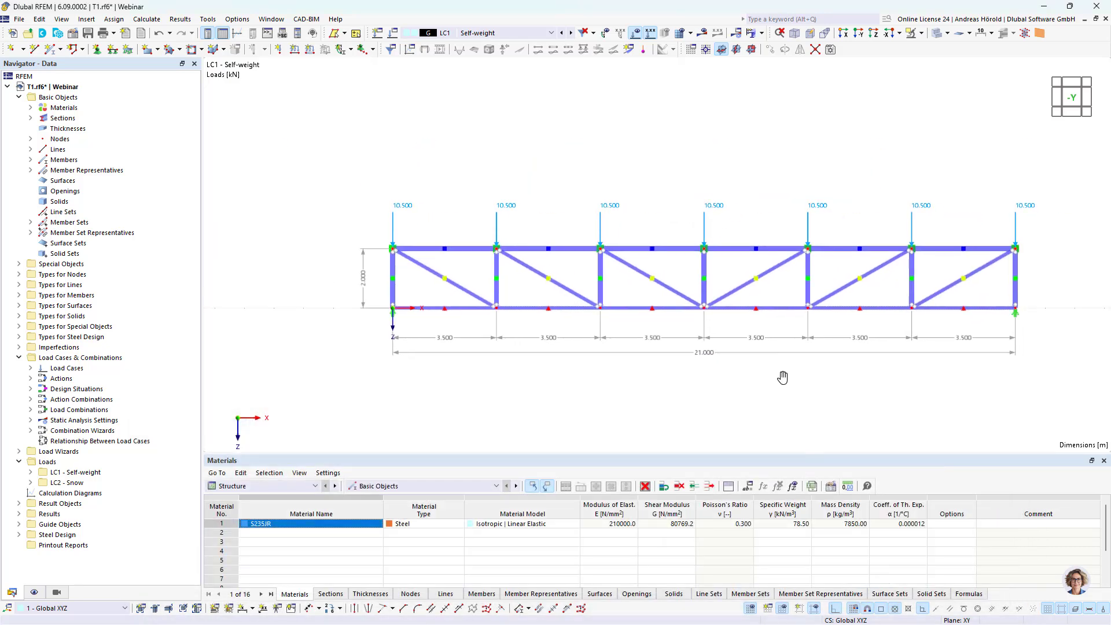
- Show the steel design input data and calculate the design check ratios on the truss members
{"action": "middle_click_drag", "start_coordinate": [782, 377], "coordinate": [742, 351]}
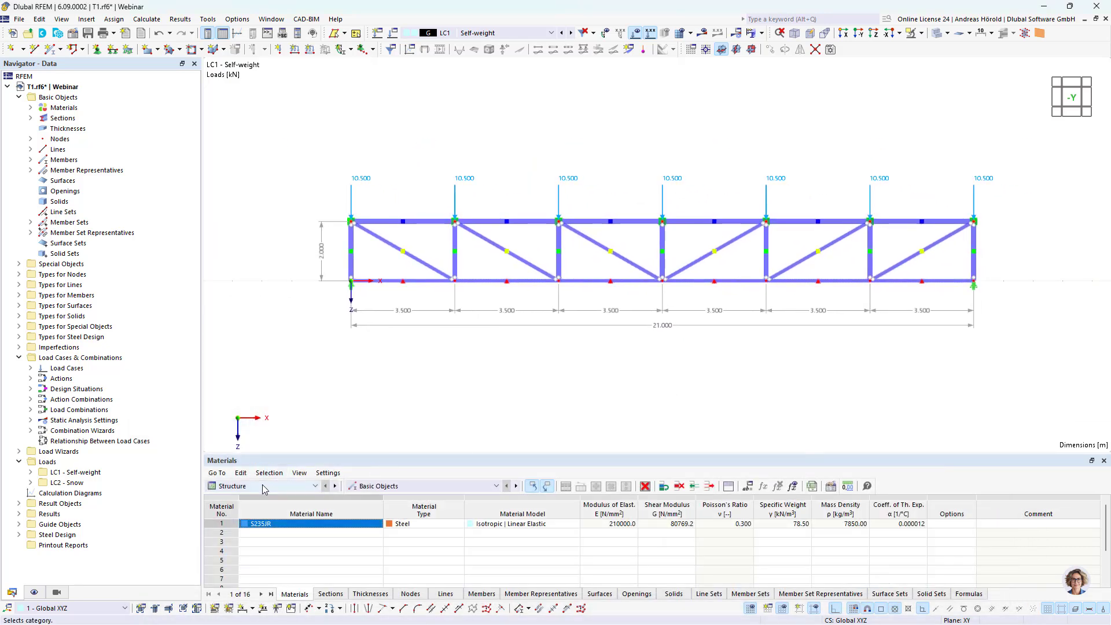
{"action": "left_click", "coordinate": [262, 488]}
{"action": "left_click", "coordinate": [269, 549]}
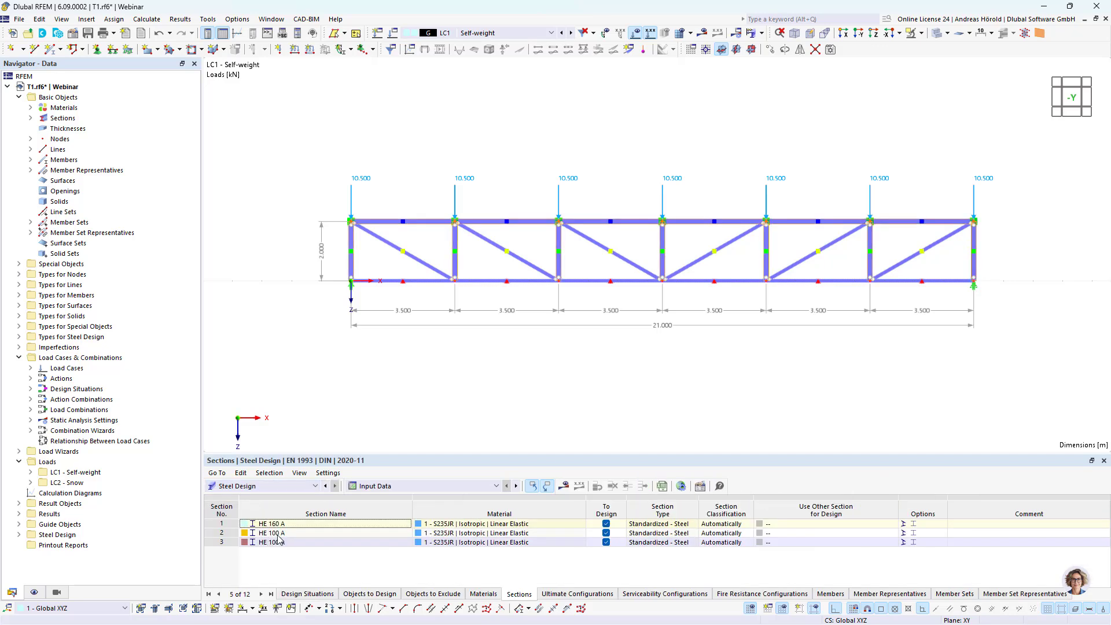
{"action": "left_click", "coordinate": [563, 486]}
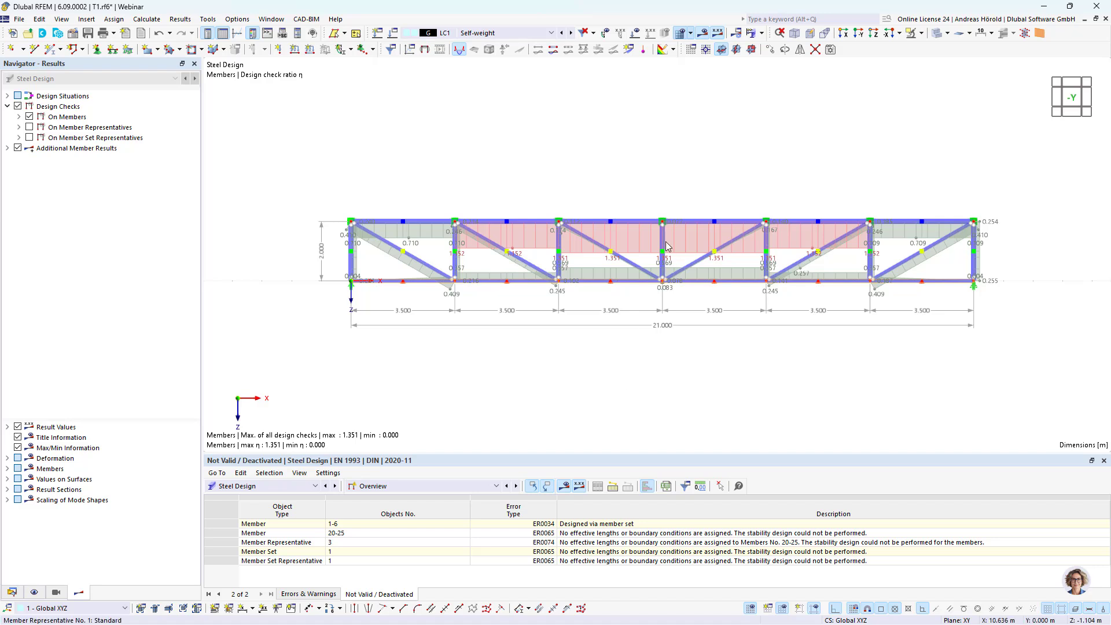
{"action": "scroll", "coordinate": [692, 259], "scroll_direction": "up", "scroll_amount": 1}
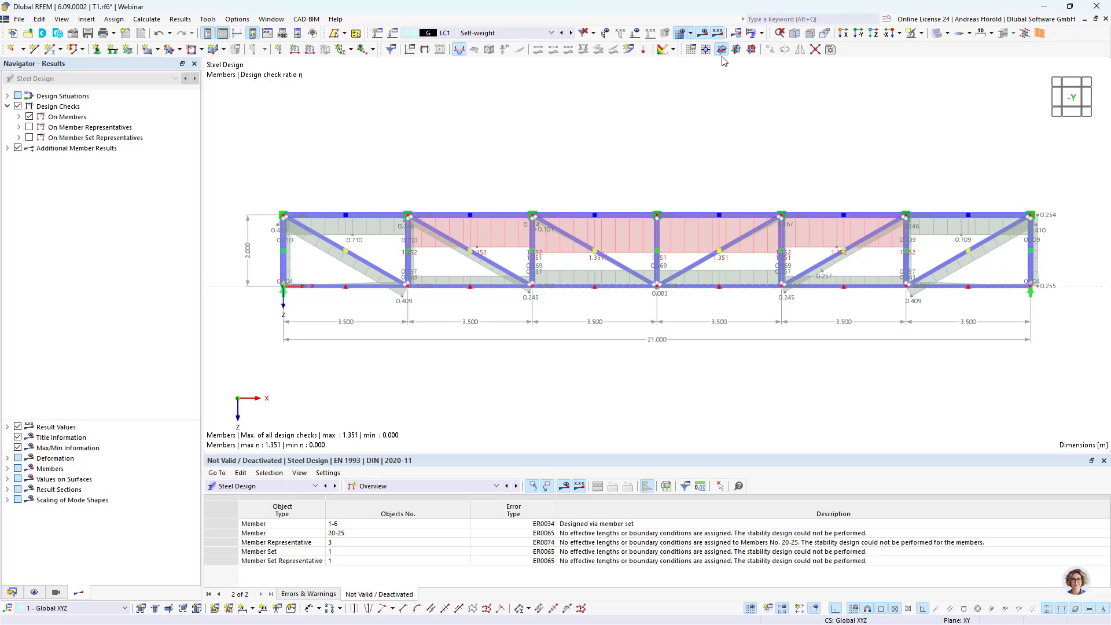
- Hide the design check results and start a new object selection under the model's guide objects
{"action": "left_click", "coordinate": [698, 34]}
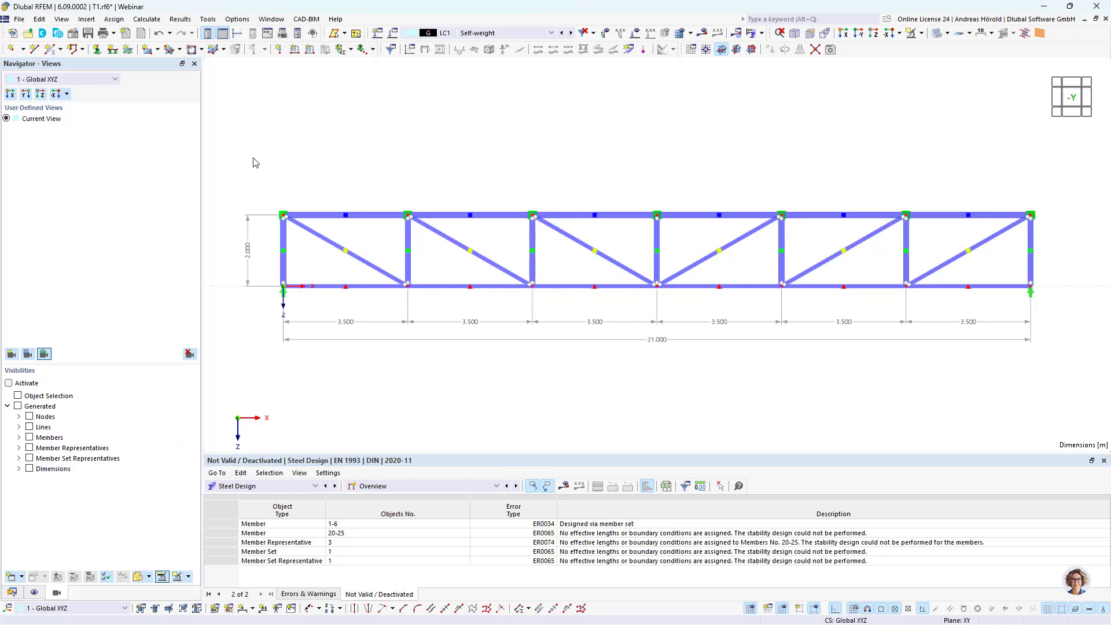
{"action": "left_click", "coordinate": [12, 591]}
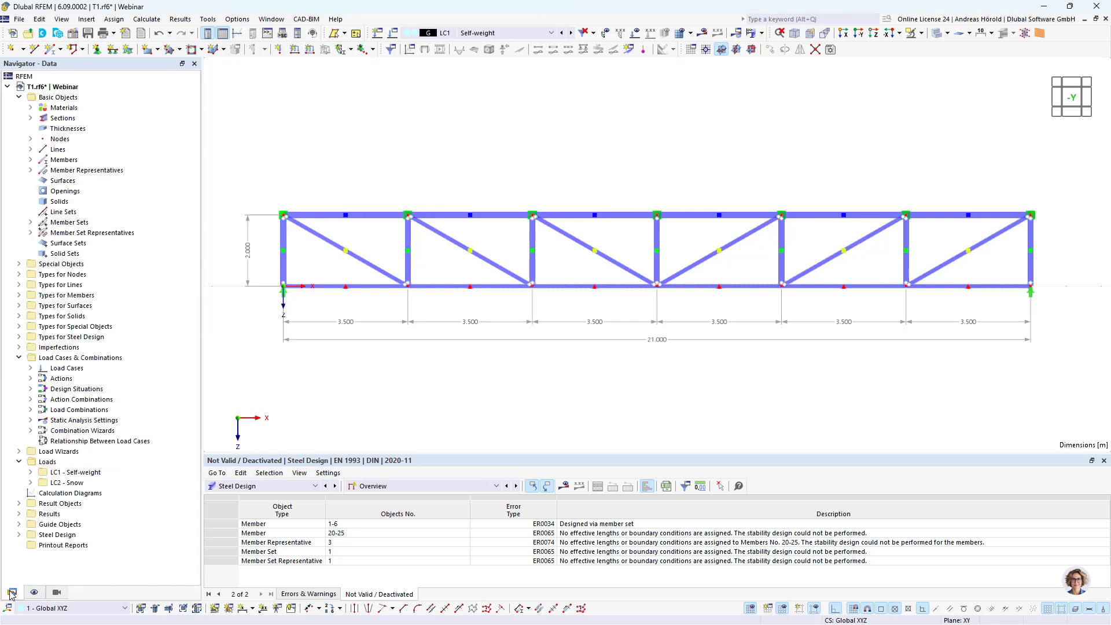
{"action": "left_click", "coordinate": [20, 524]}
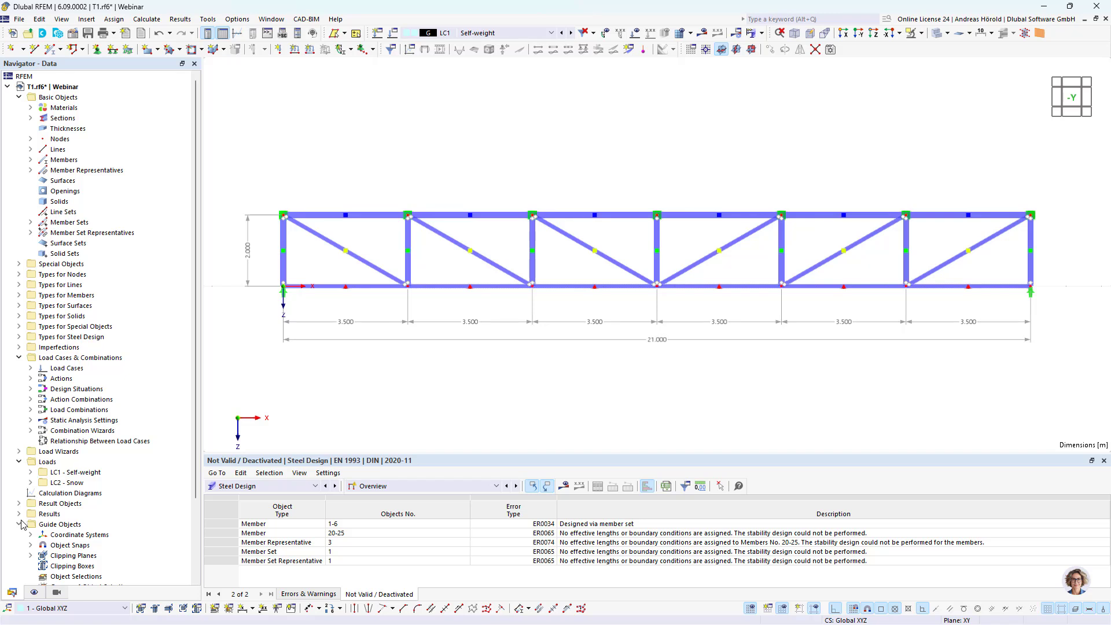
{"action": "scroll", "coordinate": [87, 443], "scroll_direction": "down", "scroll_amount": 3}
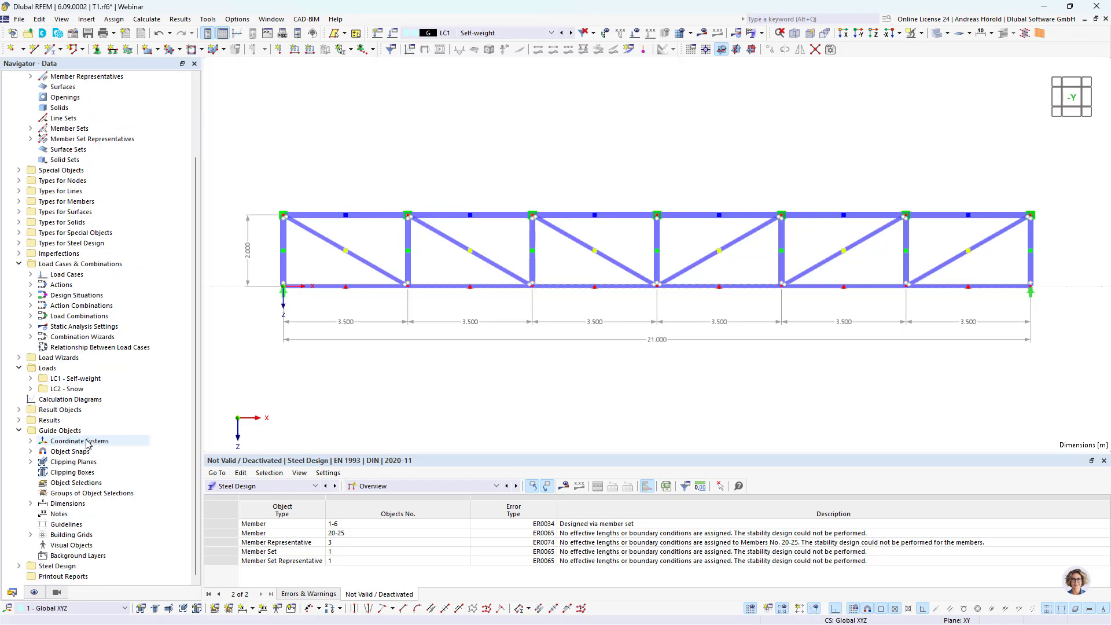
{"action": "right_click", "coordinate": [81, 487]}
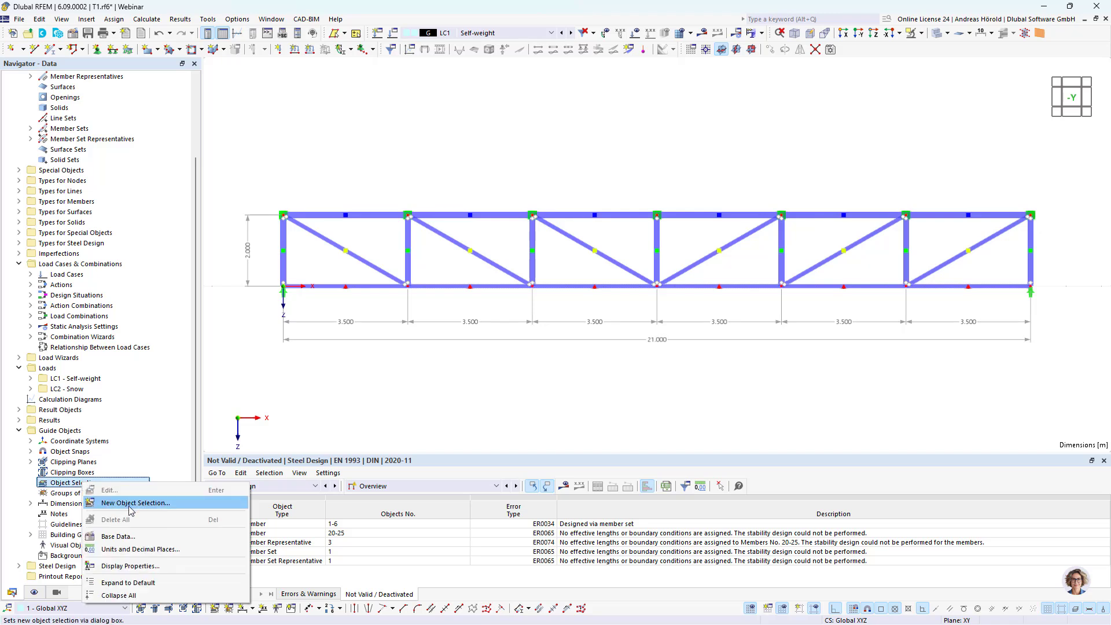
{"action": "left_click", "coordinate": [134, 502]}
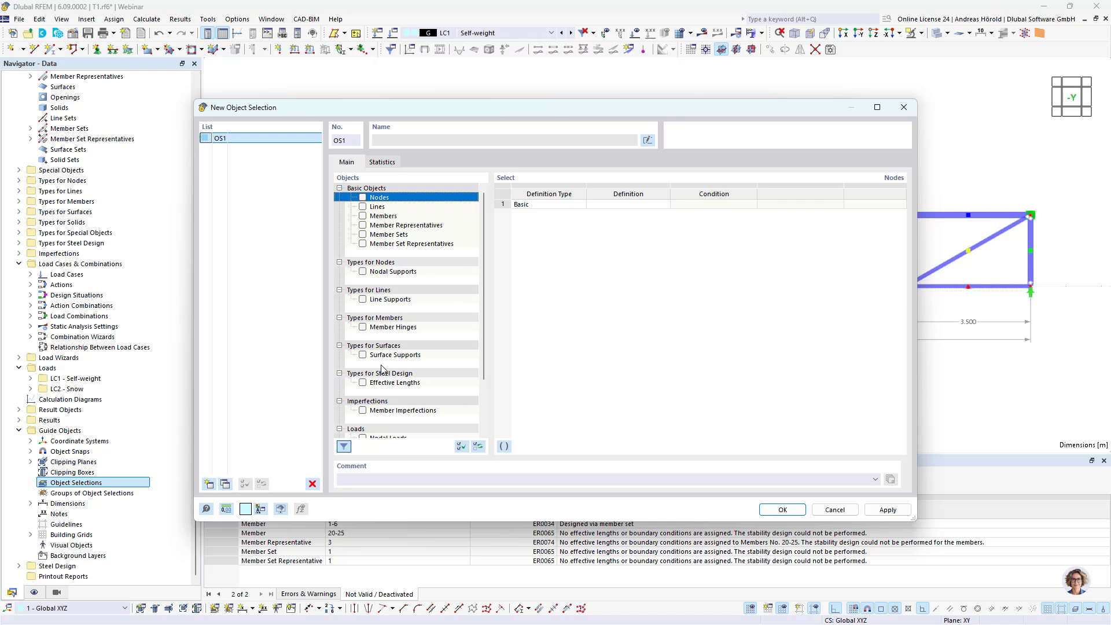
- Define the selection as members whose section equals the upper chord's HE 160 A, picked from the model, and name it "Upper chord"
{"action": "scroll", "coordinate": [382, 368], "scroll_direction": "down", "scroll_amount": 2}
{"action": "scroll", "coordinate": [382, 369], "scroll_direction": "up", "scroll_amount": 2}
{"action": "left_click", "coordinate": [363, 216]}
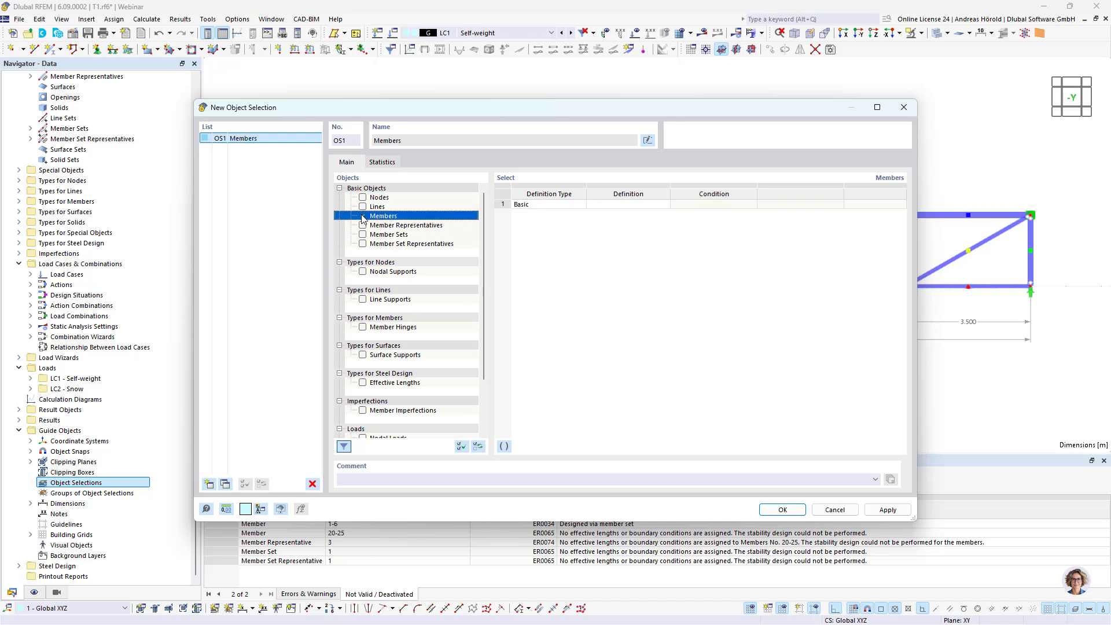
{"action": "left_click", "coordinate": [607, 205]}
{"action": "left_click", "coordinate": [628, 205]}
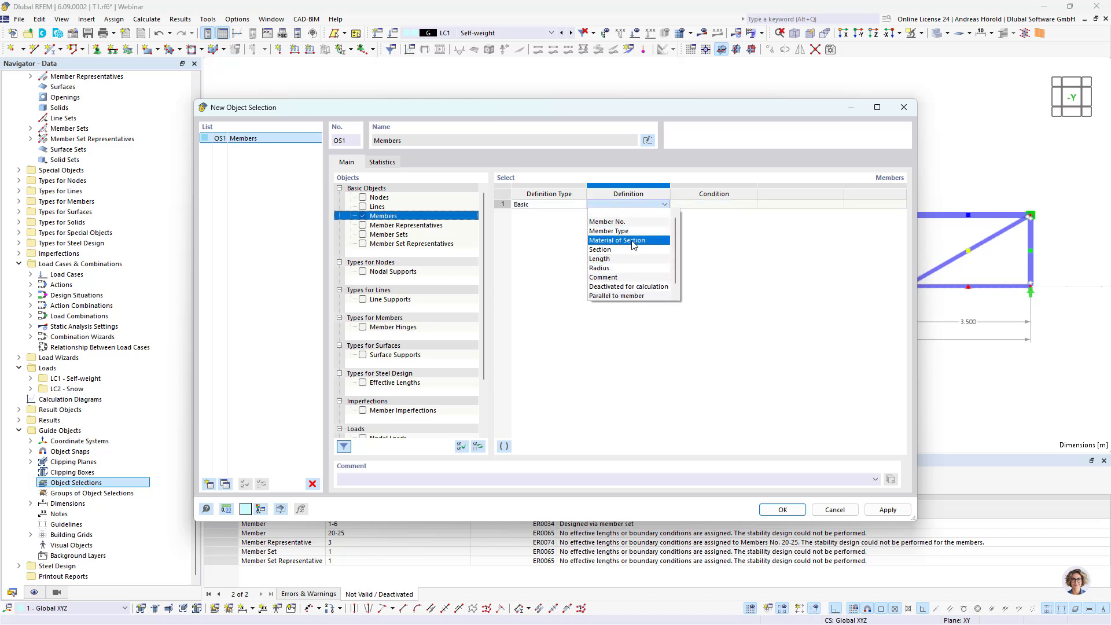
{"action": "left_click", "coordinate": [632, 250]}
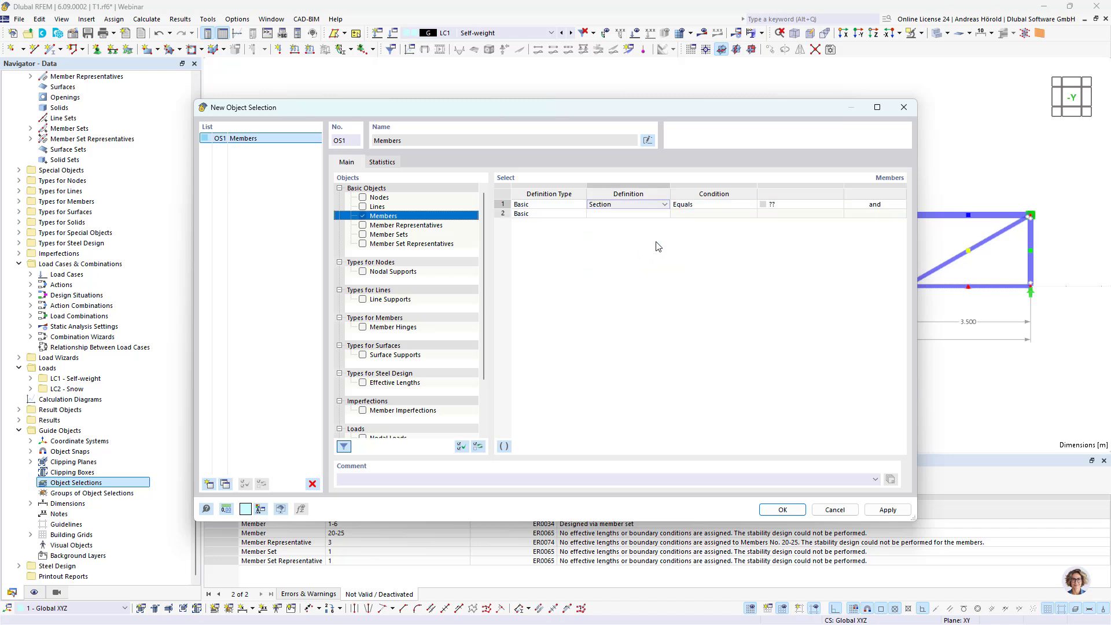
{"action": "left_click", "coordinate": [791, 203]}
{"action": "left_click", "coordinate": [832, 207]}
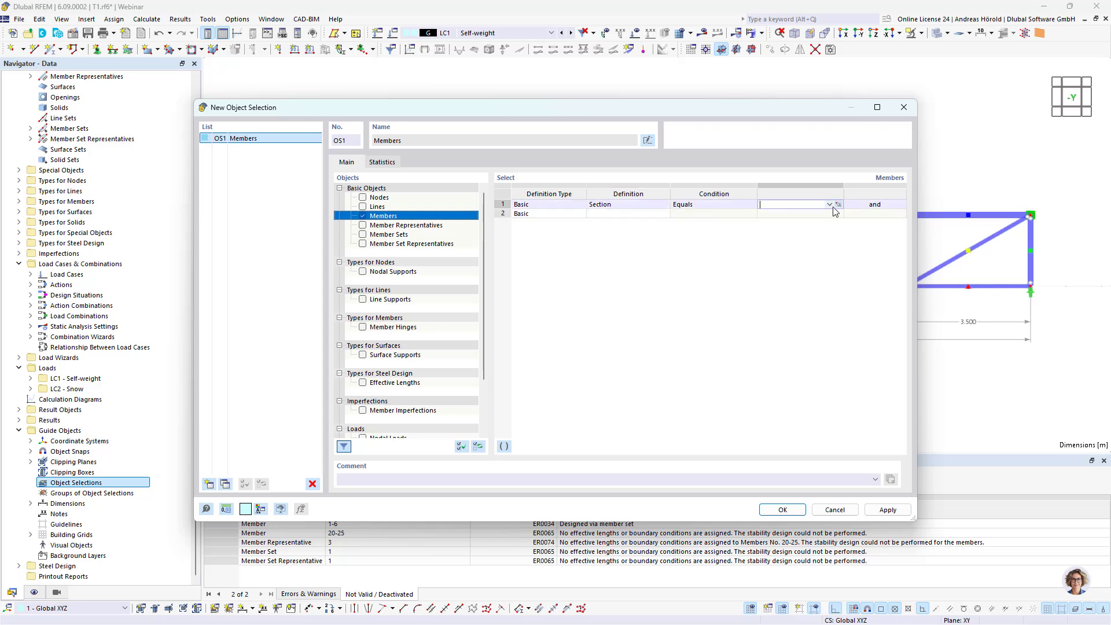
{"action": "left_click", "coordinate": [838, 205]}
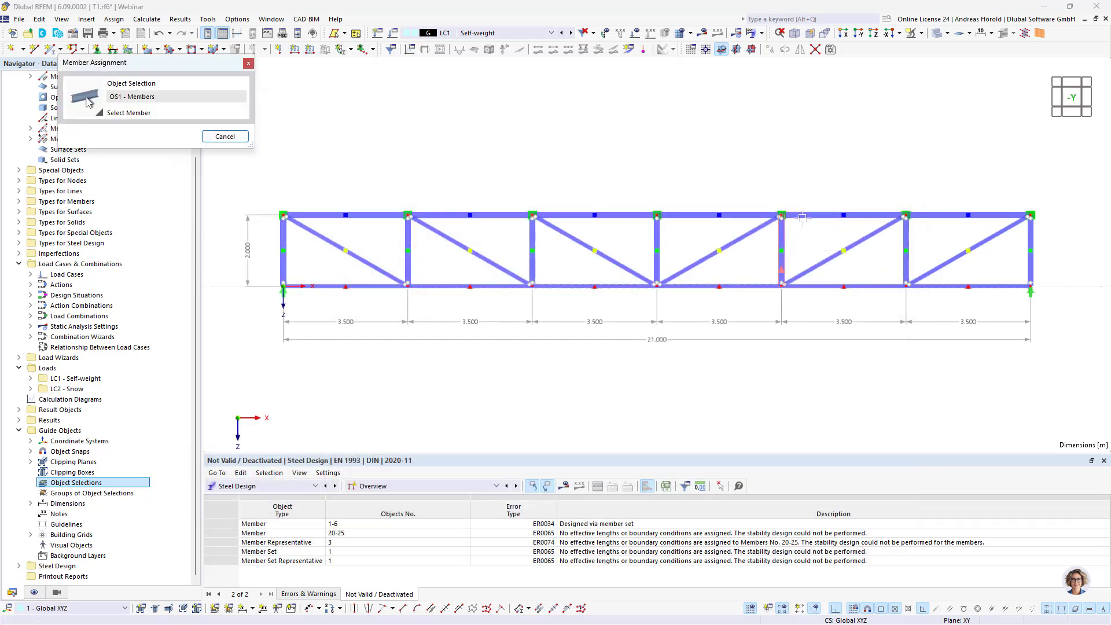
{"action": "left_click", "coordinate": [807, 215]}
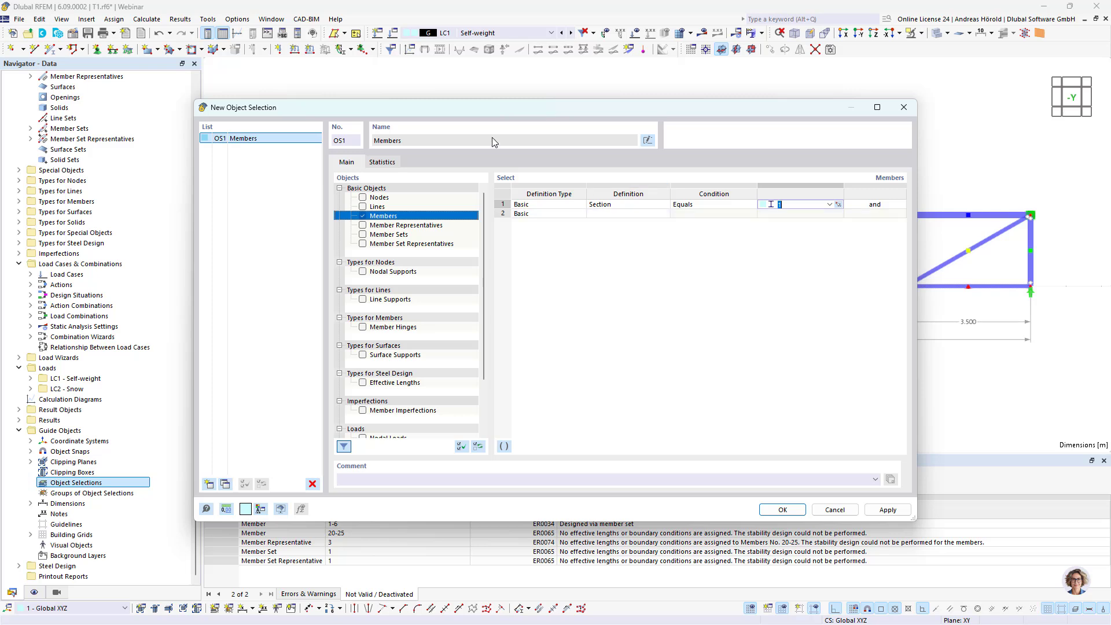
{"action": "left_click", "coordinate": [647, 141]}
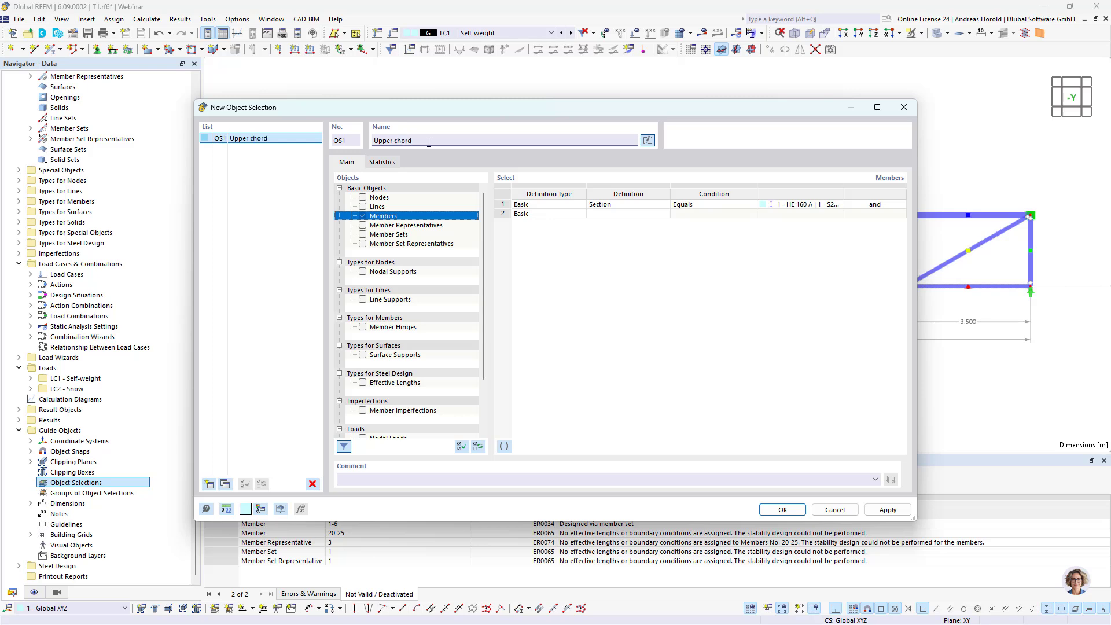
- Add a second object selection for members whose section equals the lower chord's HE 100 A, picked from the model, and name it "Lower chord"
{"action": "left_click", "coordinate": [209, 484]}
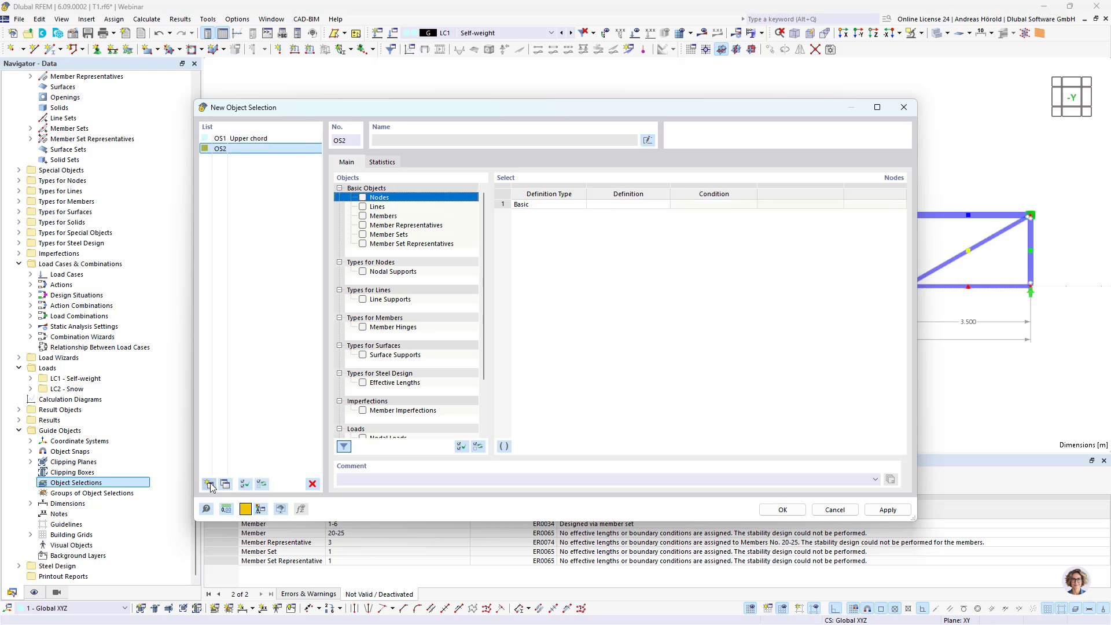
{"action": "left_click", "coordinate": [363, 216]}
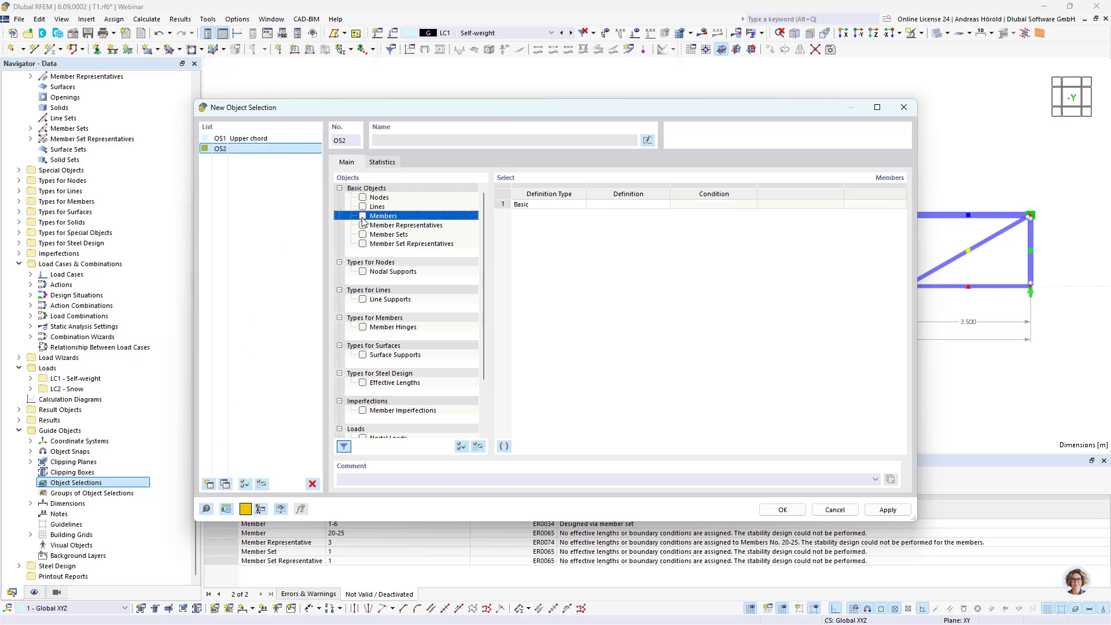
{"action": "left_click", "coordinate": [631, 205]}
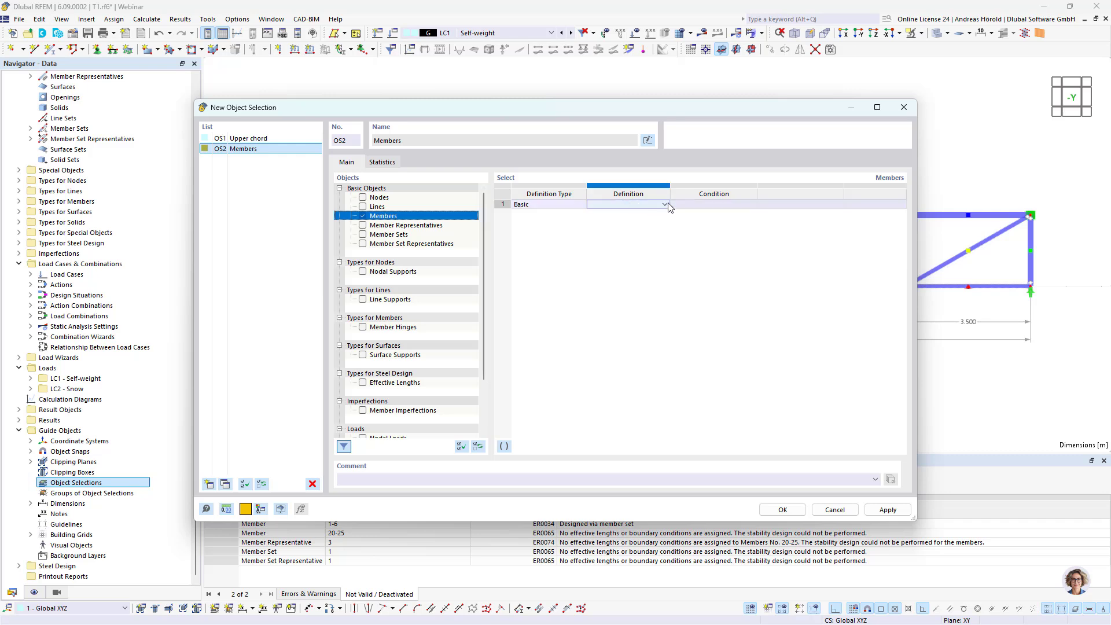
{"action": "left_click", "coordinate": [664, 204]}
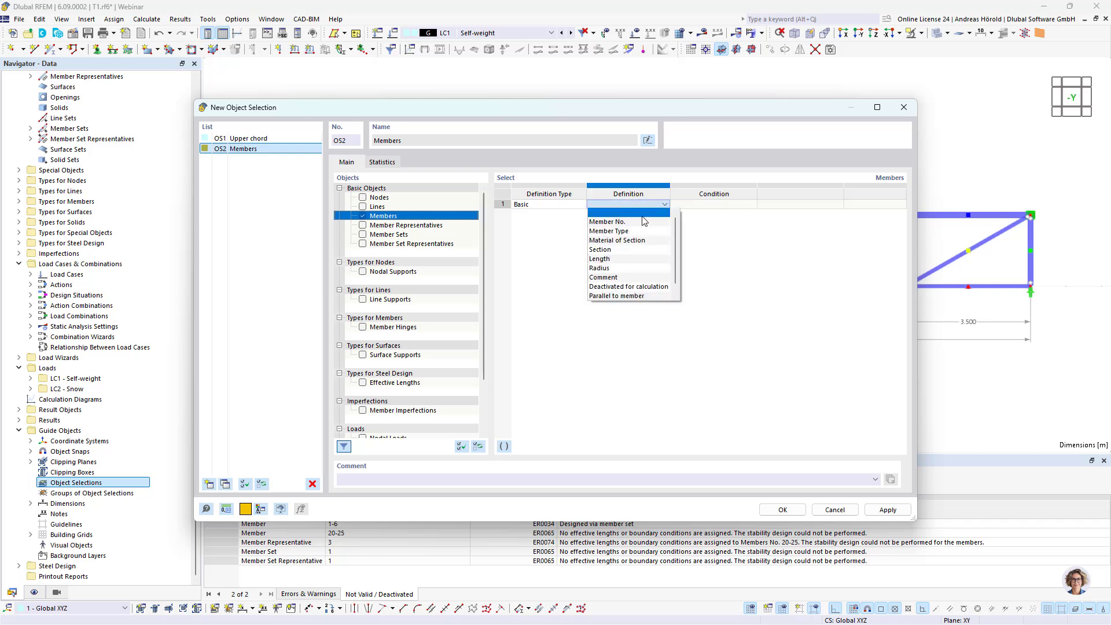
{"action": "left_click", "coordinate": [632, 250]}
{"action": "left_click", "coordinate": [825, 206]}
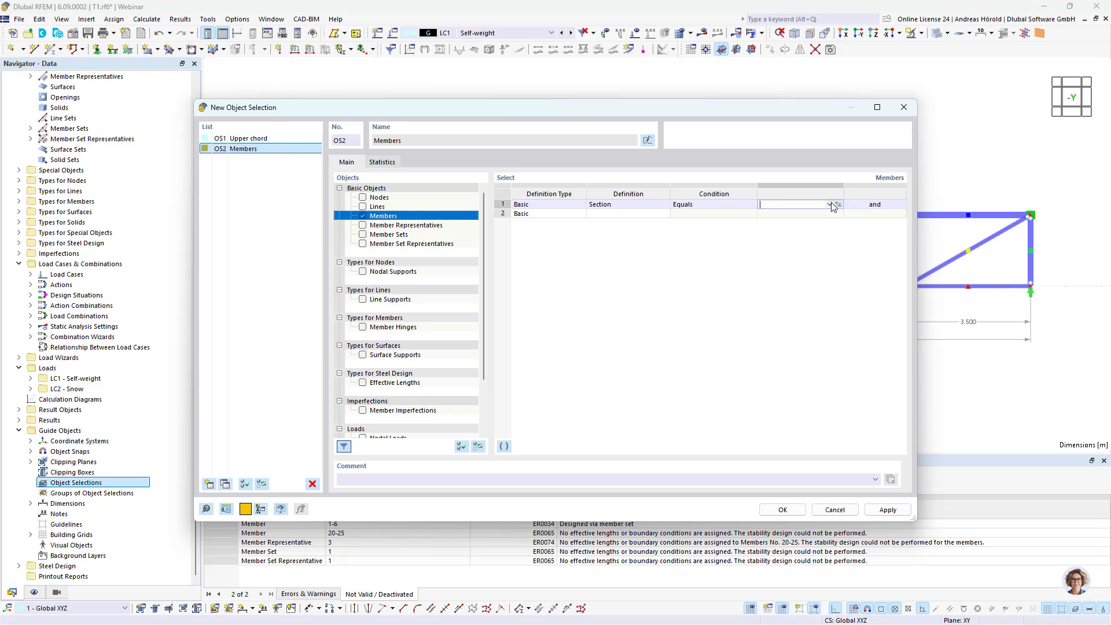
{"action": "left_click", "coordinate": [837, 205]}
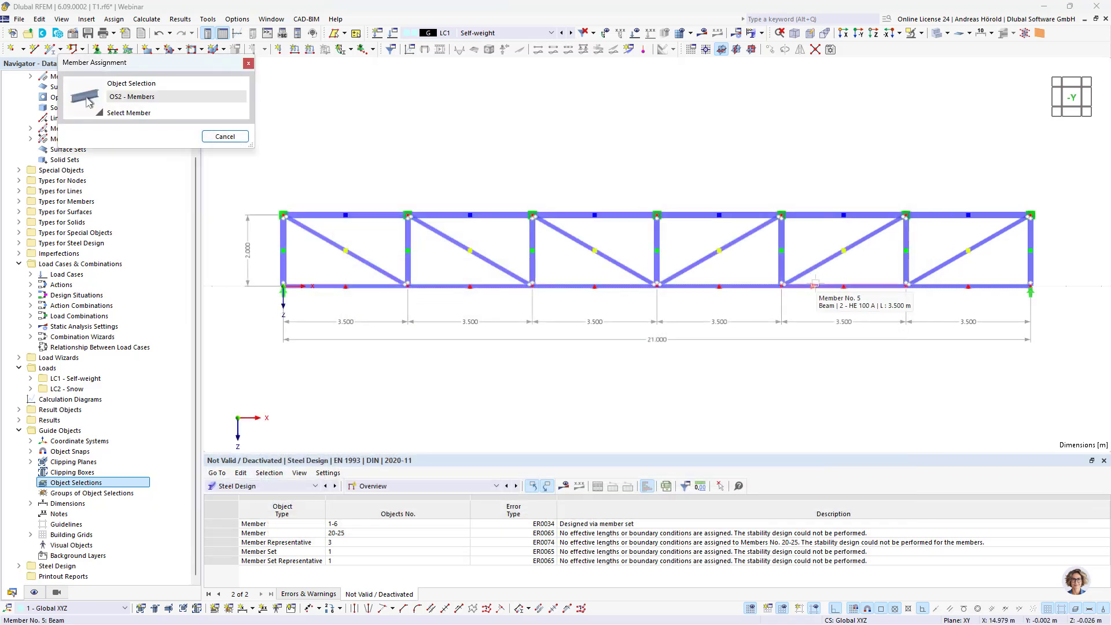
{"action": "left_click", "coordinate": [814, 284]}
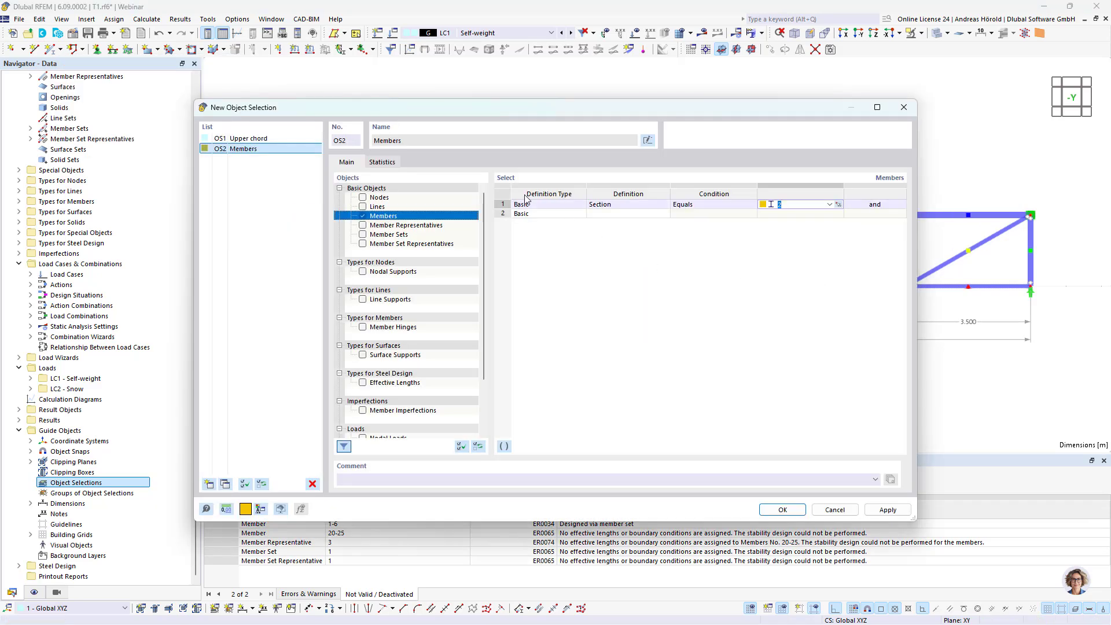
{"action": "left_click", "coordinate": [646, 141]}
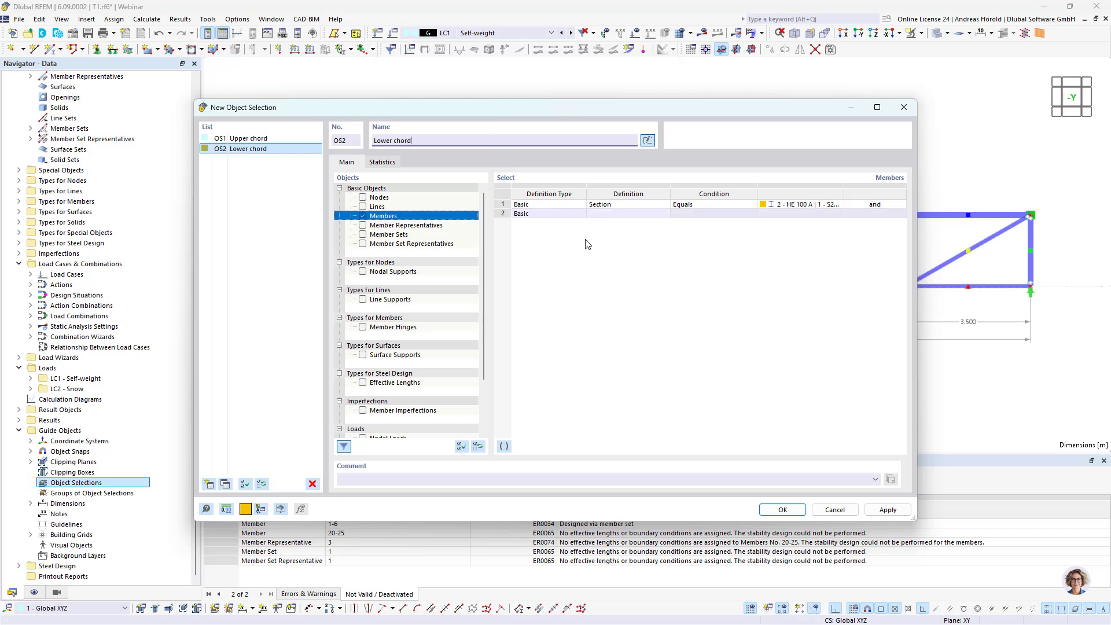
- Add a third object selection for members whose section equals that of the end vertical, section 1 - HE 160 A, picked from the model
{"action": "left_click", "coordinate": [209, 485]}
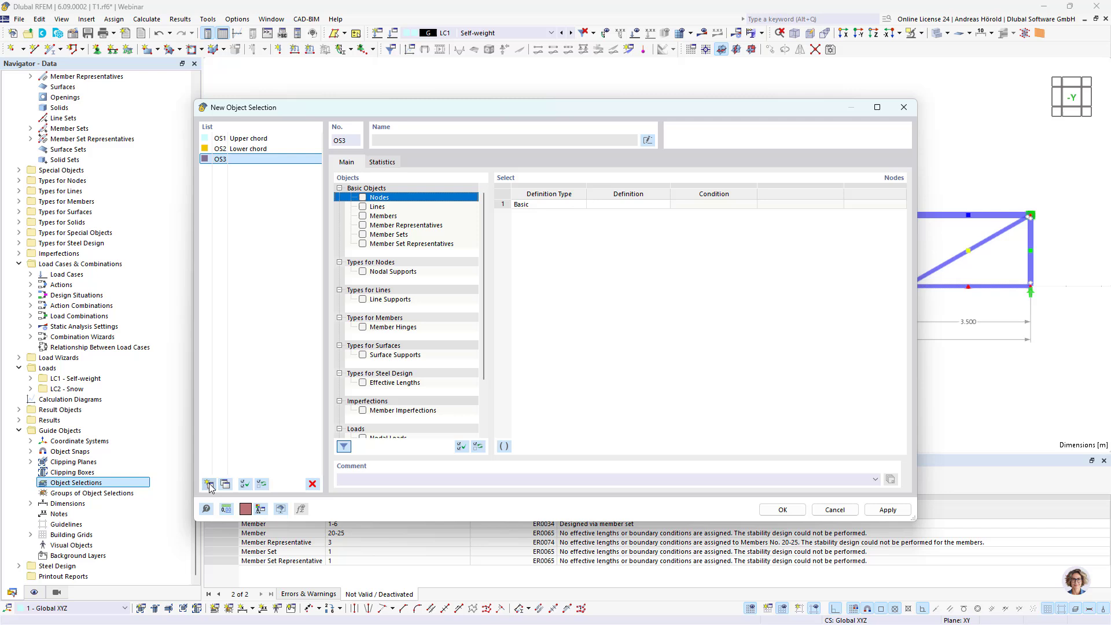
{"action": "left_click", "coordinate": [362, 216]}
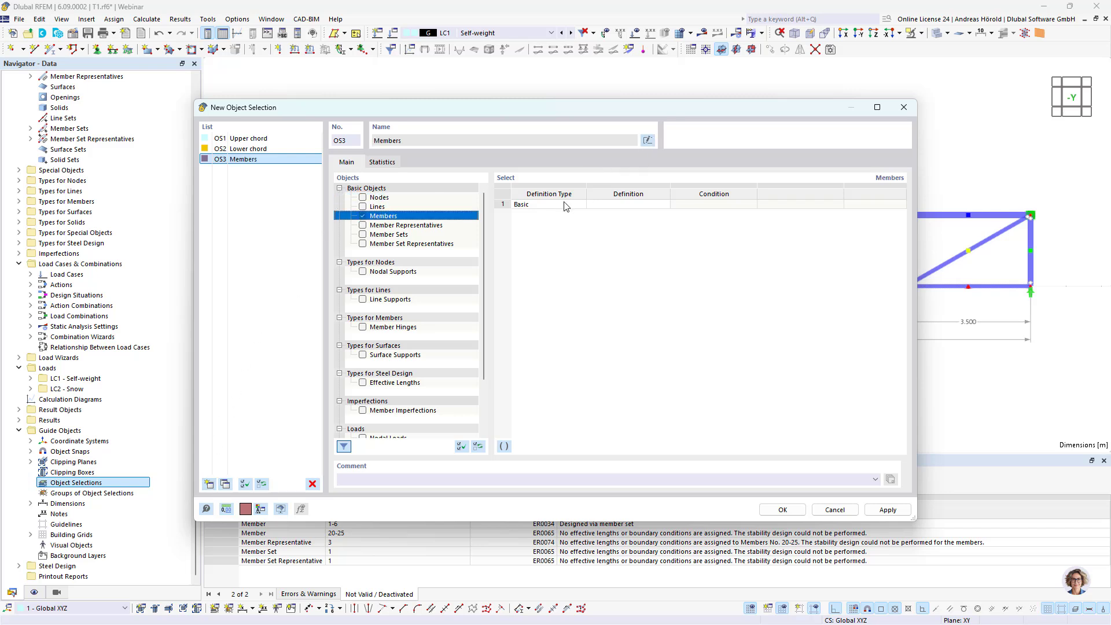
{"action": "left_click", "coordinate": [624, 205]}
{"action": "left_click", "coordinate": [664, 205]}
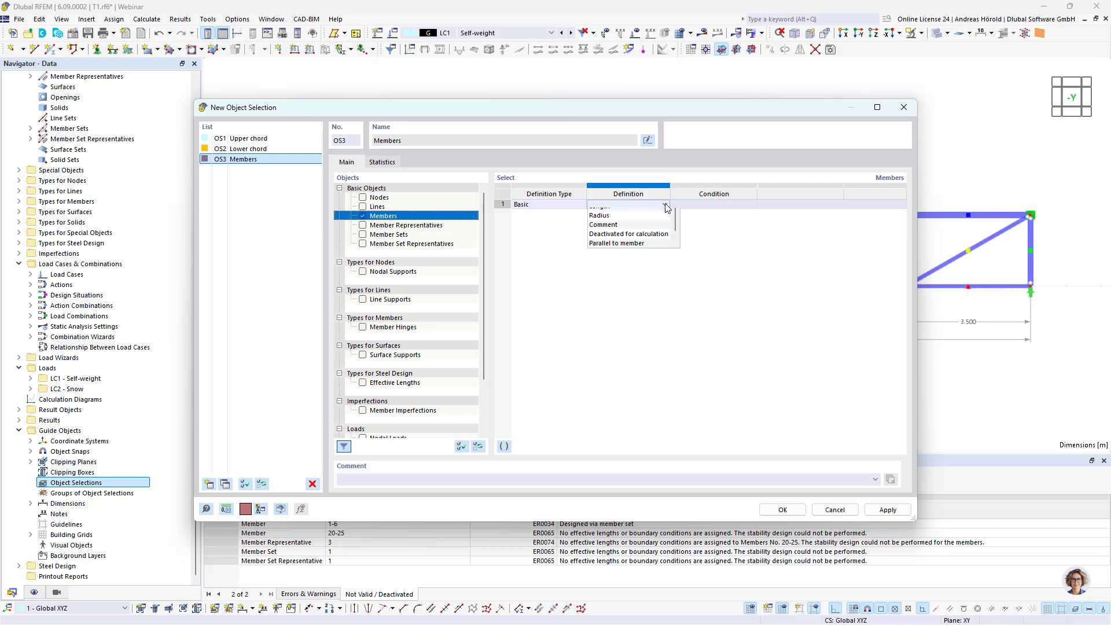
{"action": "left_click", "coordinate": [614, 250]}
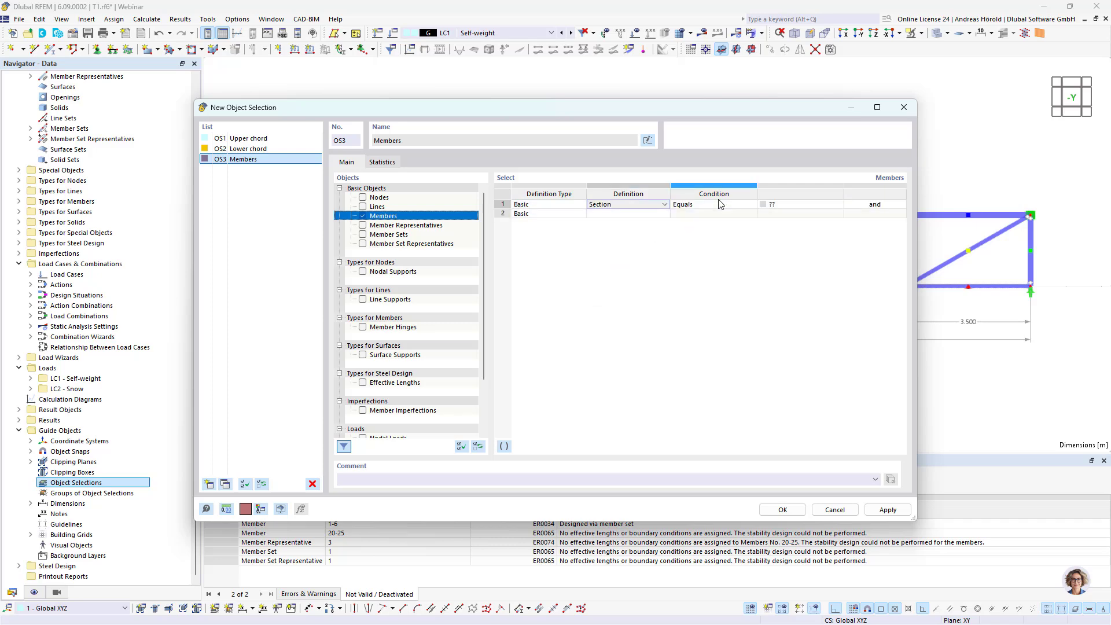
{"action": "left_click", "coordinate": [785, 209]}
{"action": "left_click", "coordinate": [838, 209]}
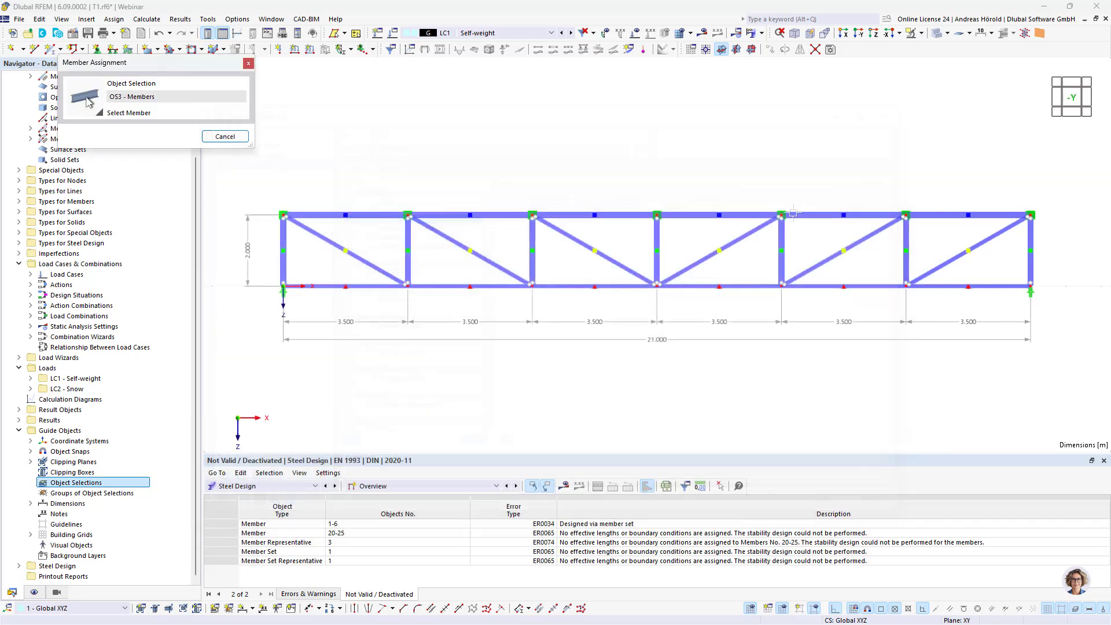
{"action": "left_click", "coordinate": [284, 244]}
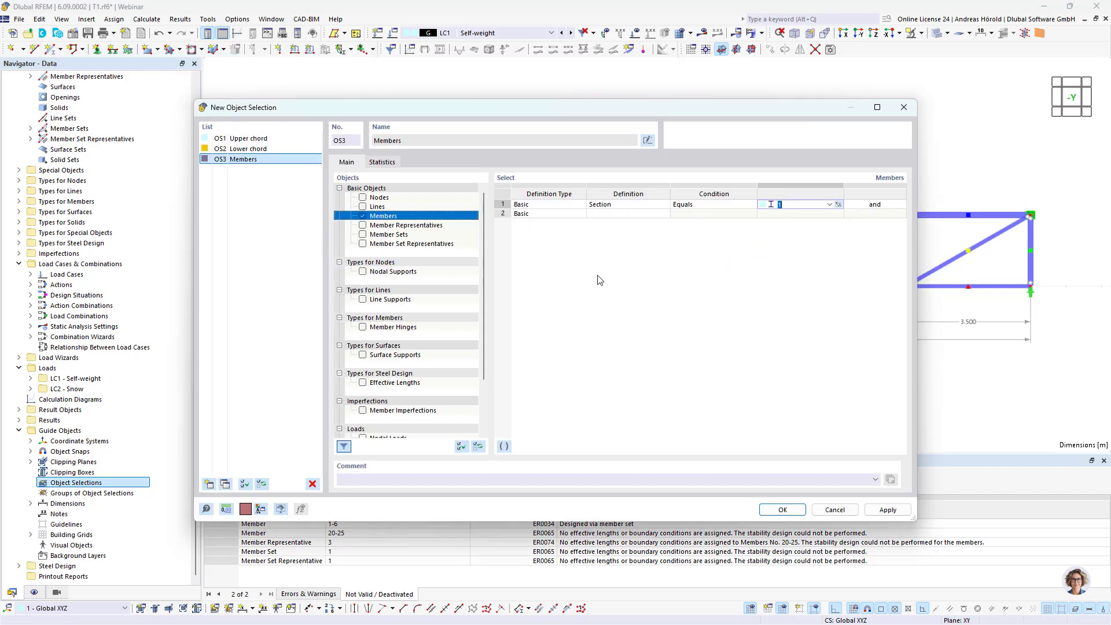
- Add the condition "Parallel to member" 12, a vertical picked from the truss, to the third selection and accept all object selections
{"action": "left_click_drag", "start_coordinate": [800, 110], "coordinate": [718, 110]}
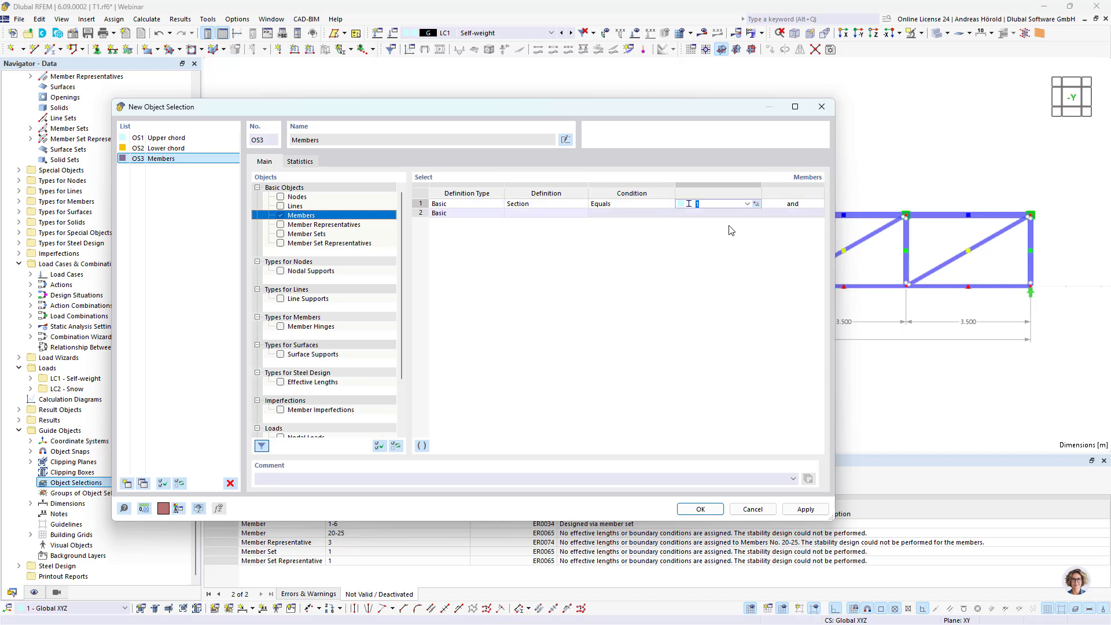
{"action": "left_click", "coordinate": [792, 207]}
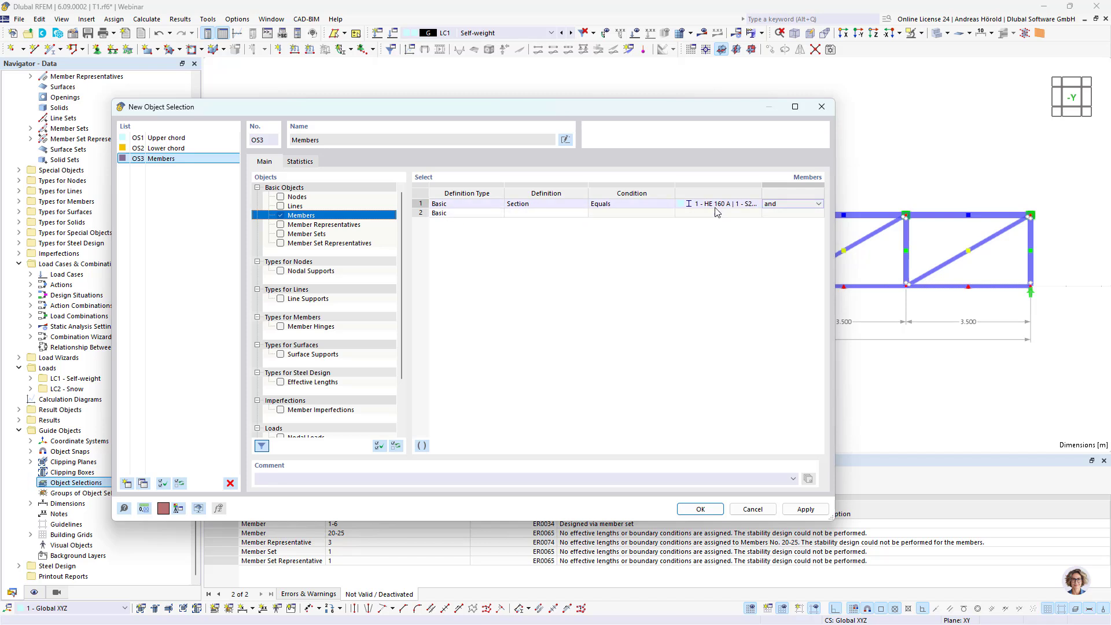
{"action": "left_click", "coordinate": [531, 214]}
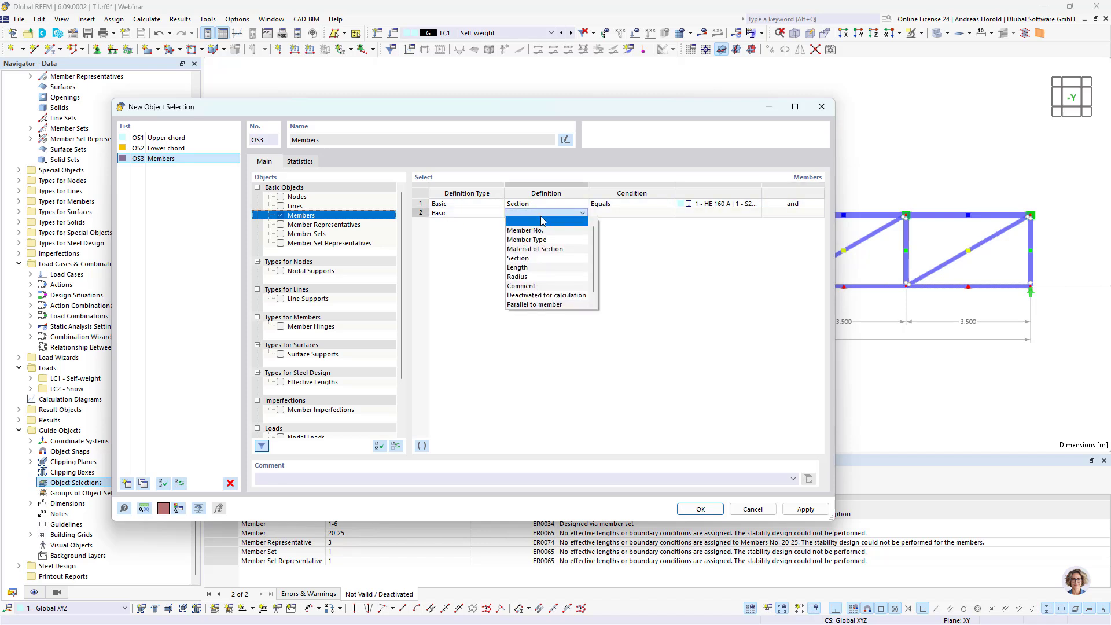
{"action": "left_click", "coordinate": [544, 304]}
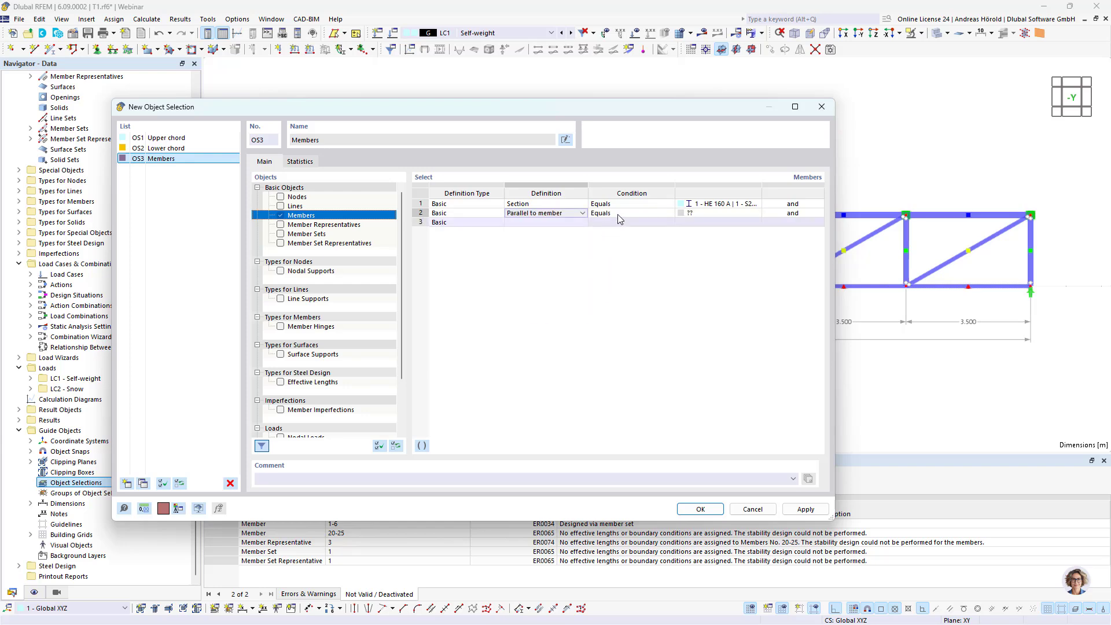
{"action": "left_click", "coordinate": [732, 215]}
{"action": "left_click", "coordinate": [756, 214]}
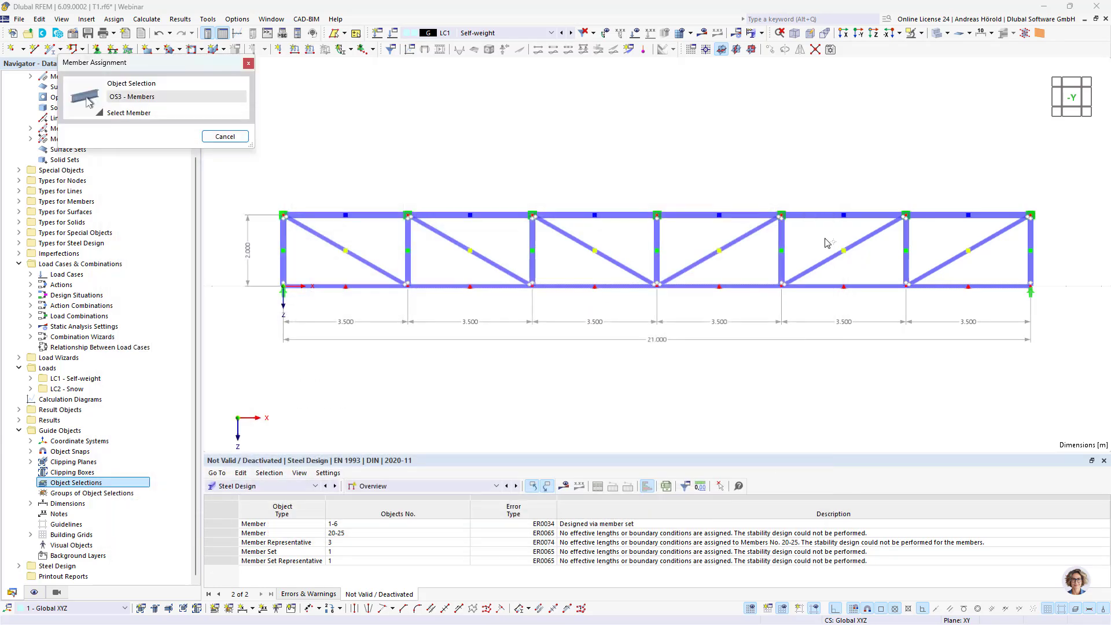
{"action": "left_click", "coordinate": [897, 246]}
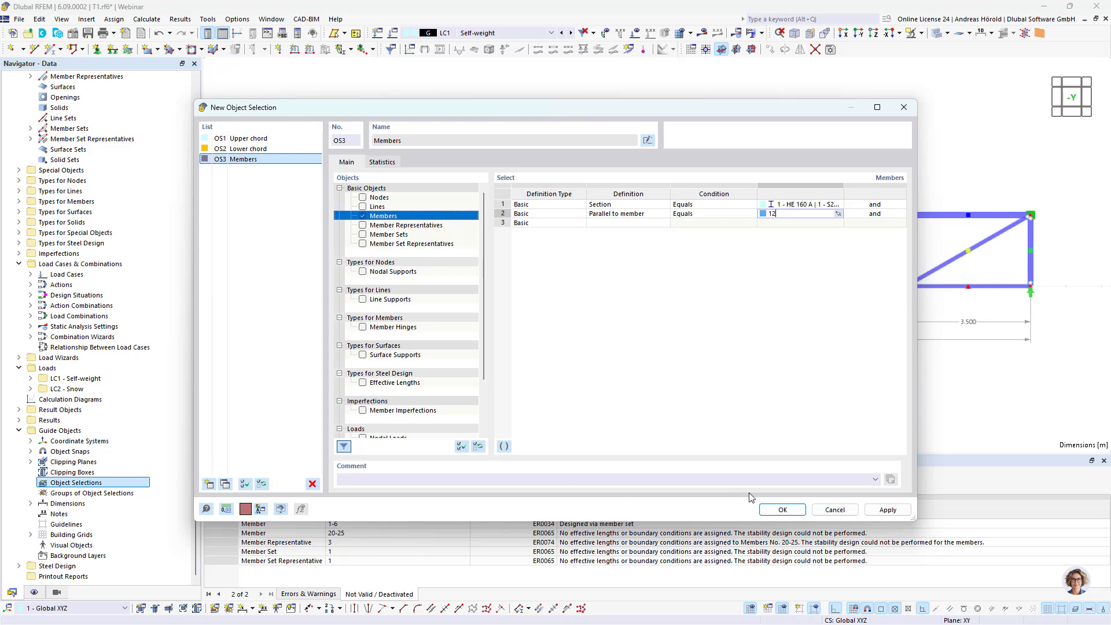
{"action": "left_click", "coordinate": [887, 509]}
{"action": "left_click", "coordinate": [781, 509]}
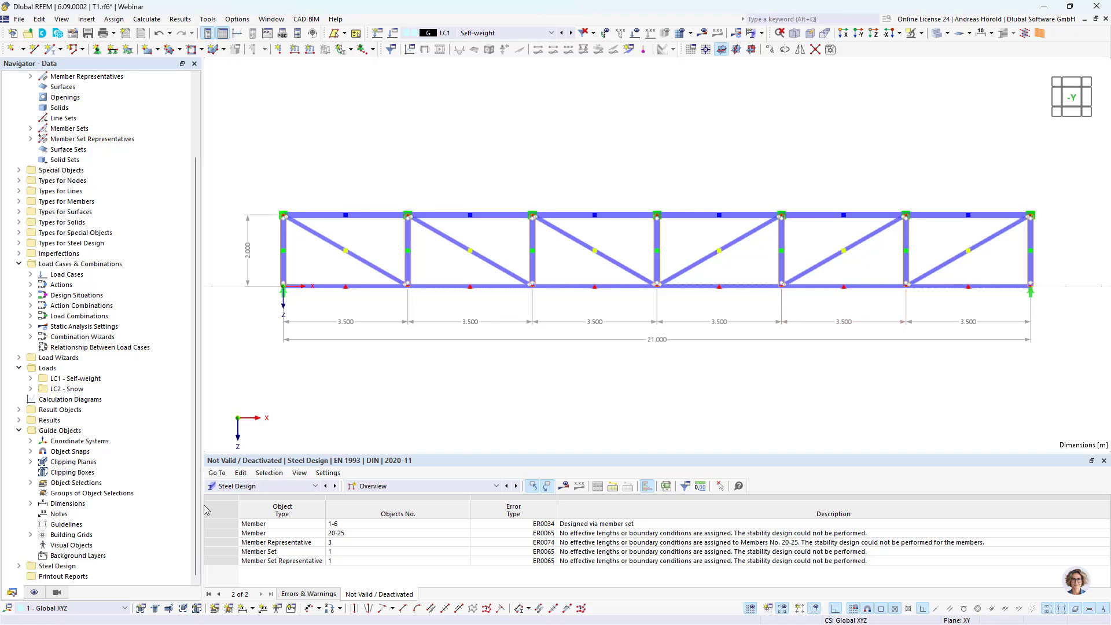
- Create a fourth object selection named "Diagonals" and have it select members
{"action": "right_click", "coordinate": [72, 485]}
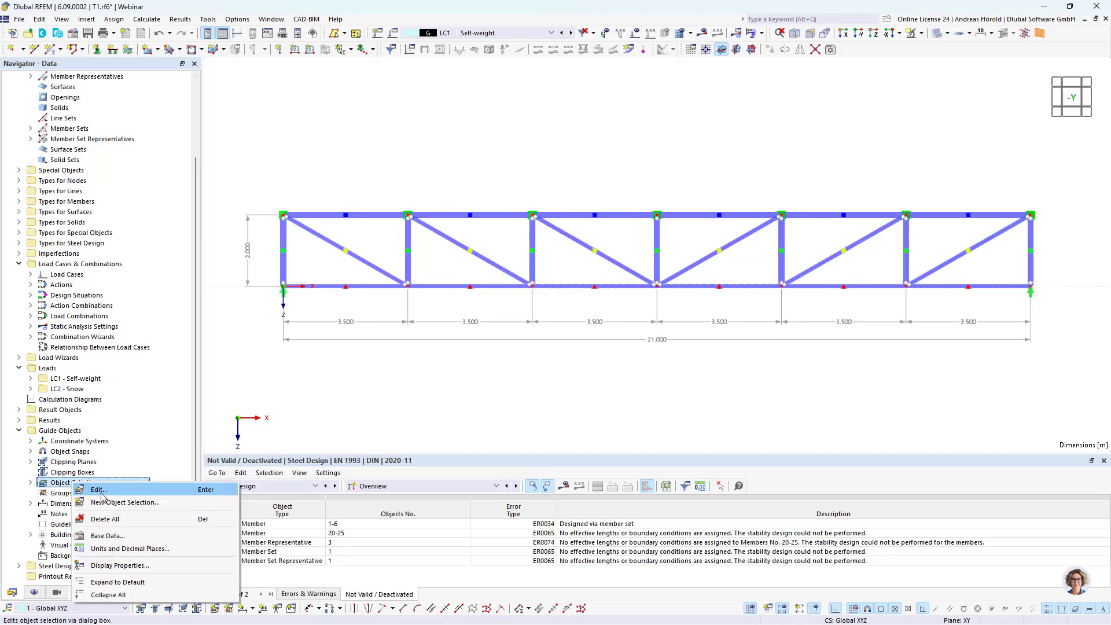
{"action": "left_click", "coordinate": [113, 502]}
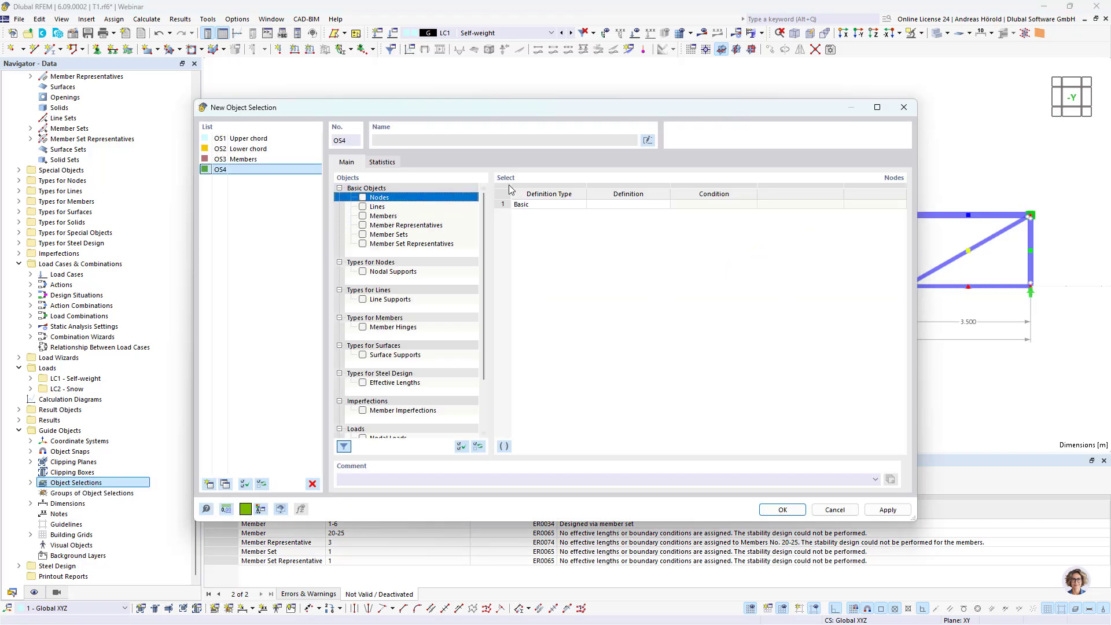
{"action": "left_click", "coordinate": [620, 140]}
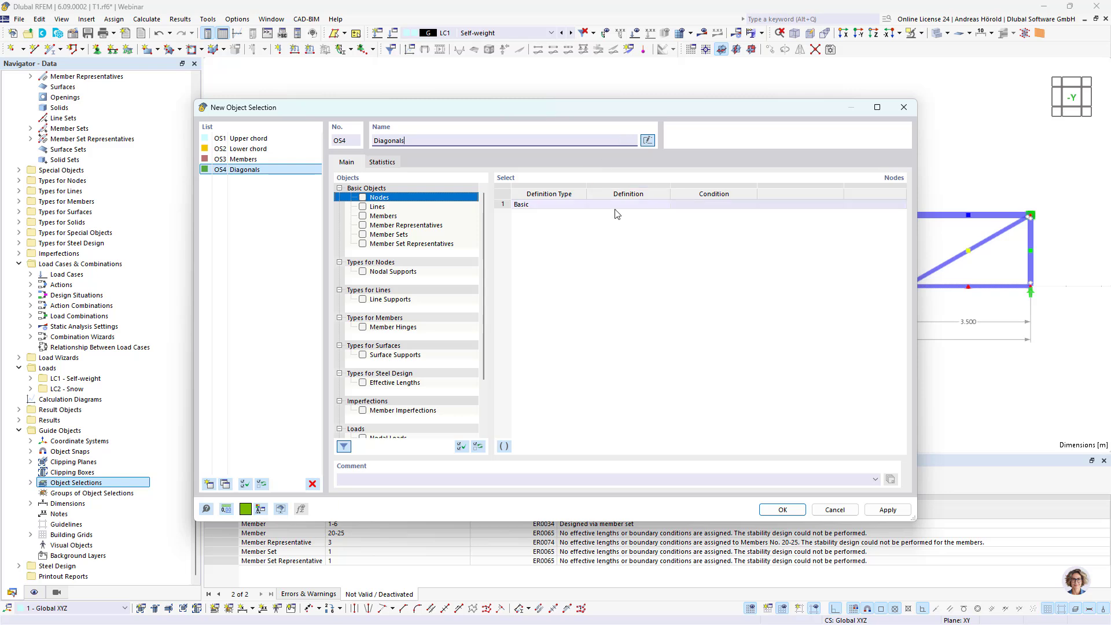
{"action": "left_click", "coordinate": [362, 216]}
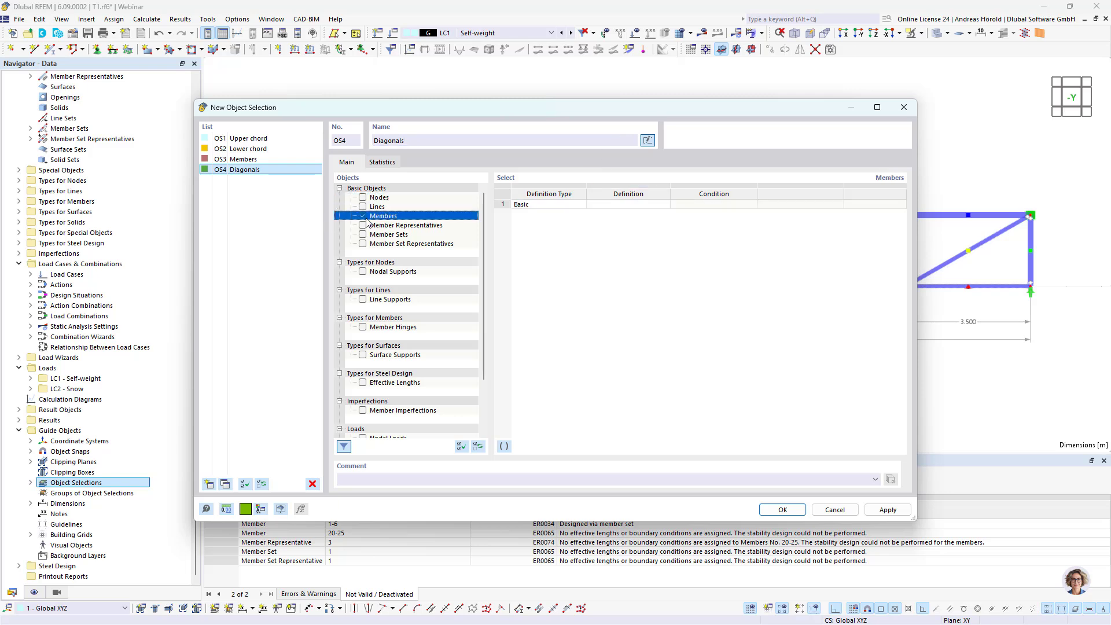
- Add the condition to the Diagonals selection that the section equals that of vertical member 12, 1 - HE 160 A, picked from the model
{"action": "left_click", "coordinate": [663, 204]}
{"action": "left_click", "coordinate": [665, 204]}
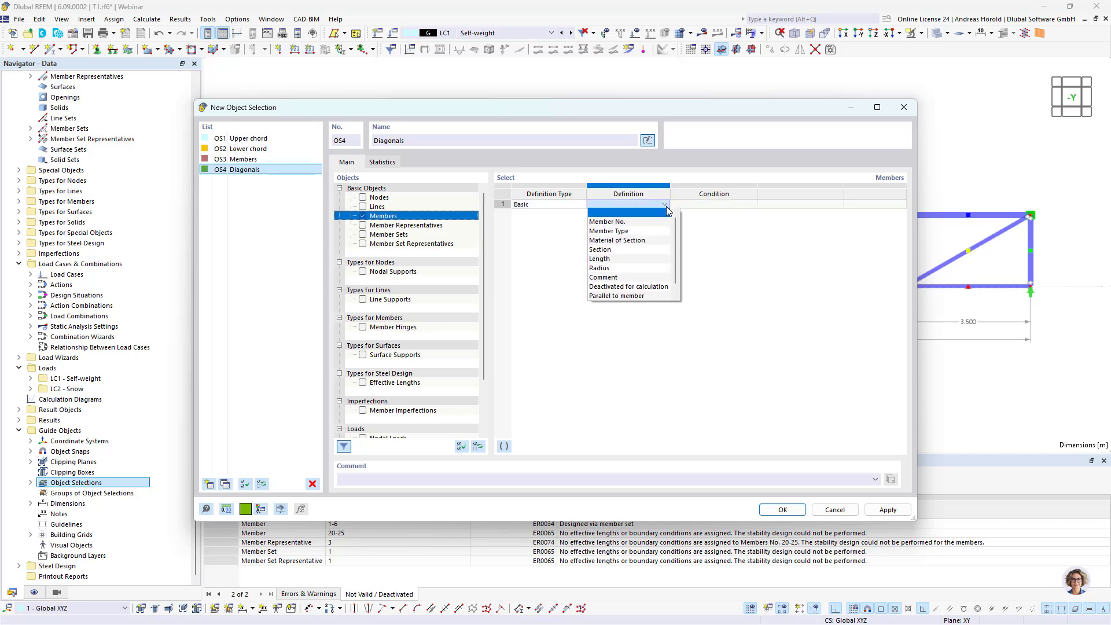
{"action": "left_click", "coordinate": [616, 255]}
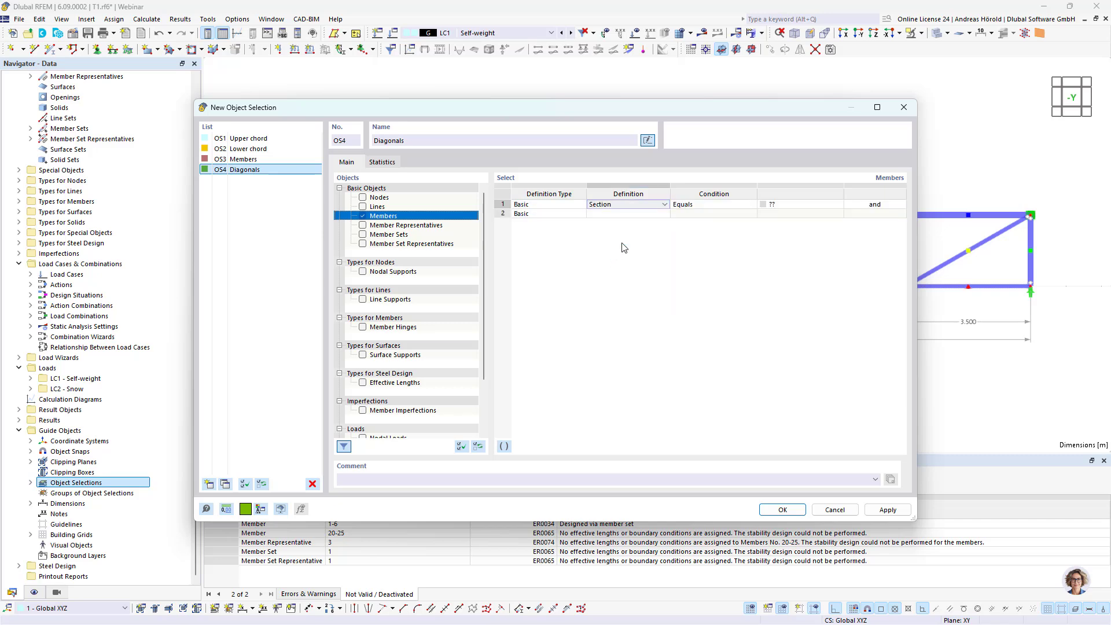
{"action": "left_click", "coordinate": [810, 209]}
{"action": "left_click", "coordinate": [838, 204]}
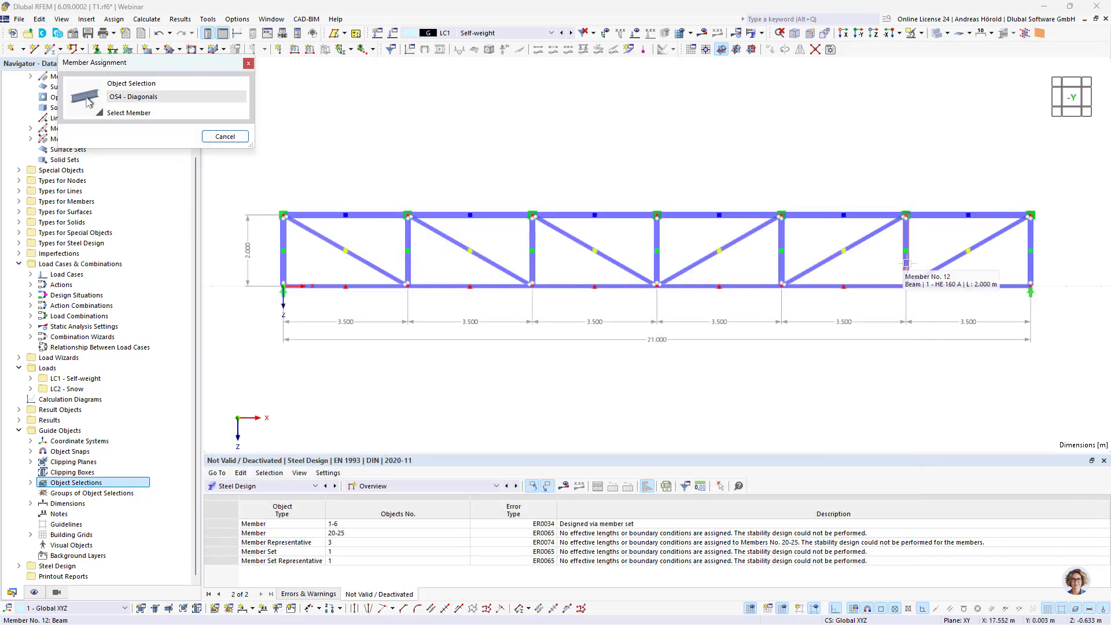
{"action": "left_click", "coordinate": [906, 262]}
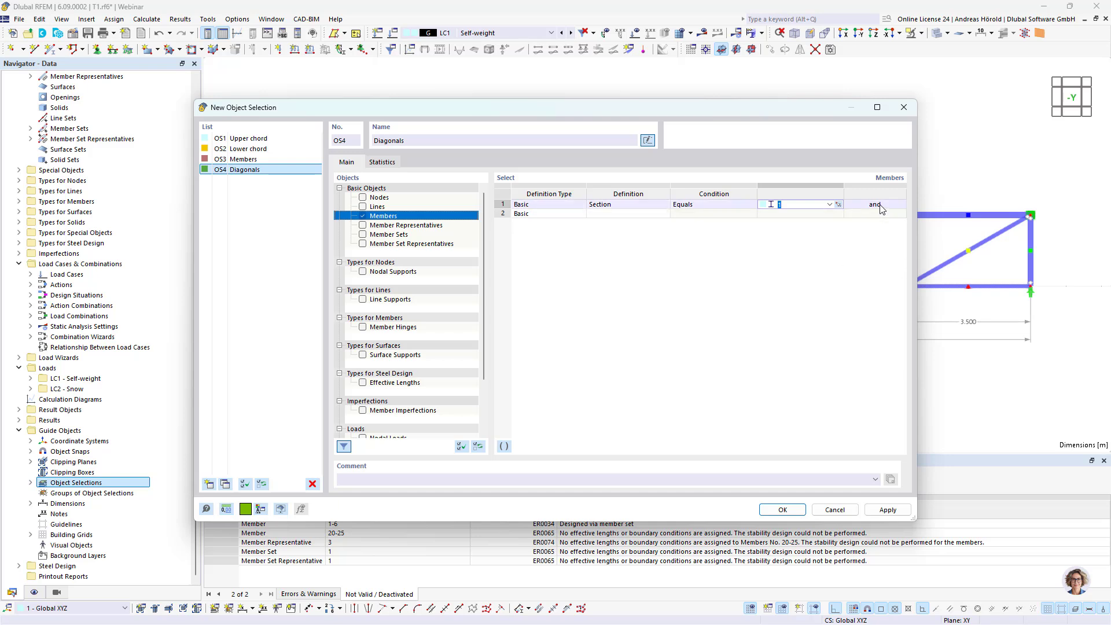
- Add the condition "Parallel to member" 25, a diagonal picked from the truss, and link it to the following condition with "or"
{"action": "left_click", "coordinate": [625, 213]}
{"action": "left_click", "coordinate": [627, 213]}
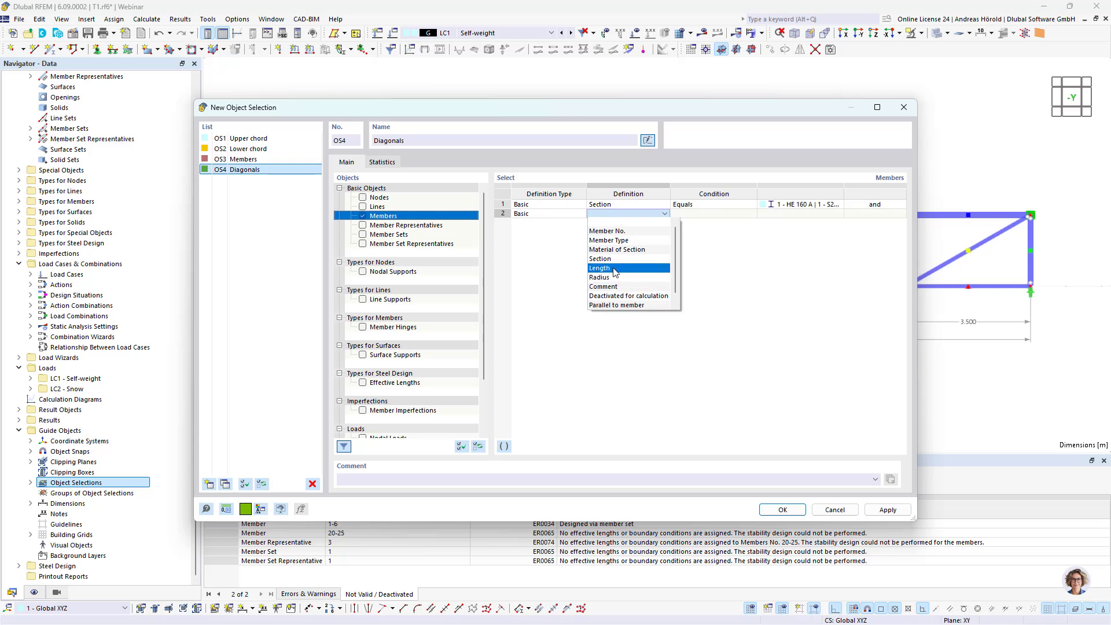
{"action": "left_click", "coordinate": [619, 305]}
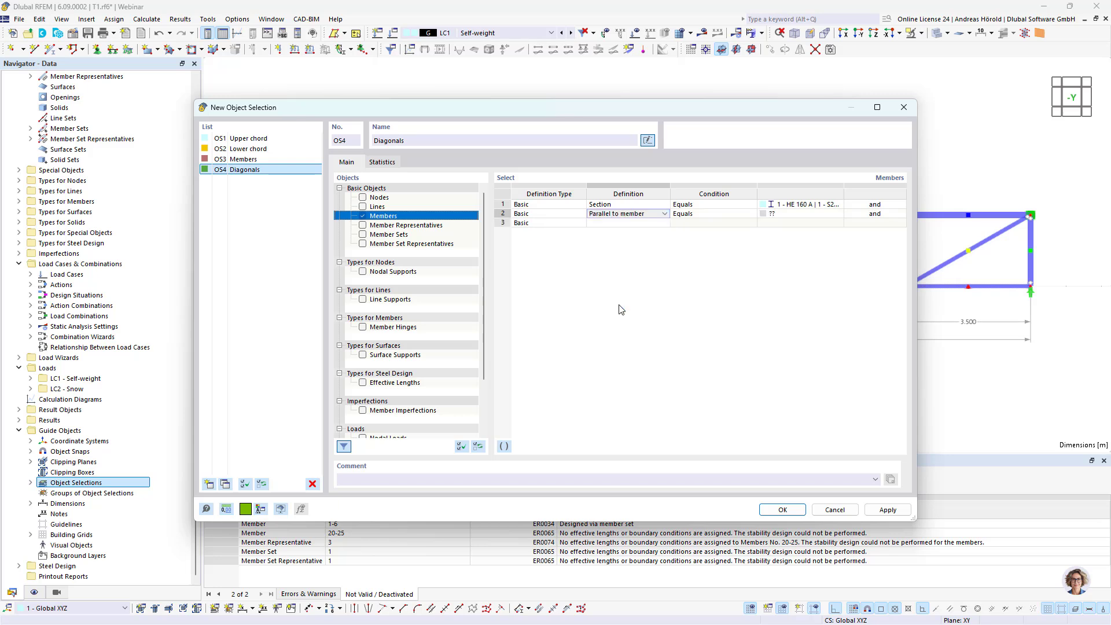
{"action": "left_click", "coordinate": [816, 213]}
{"action": "left_click", "coordinate": [838, 213]}
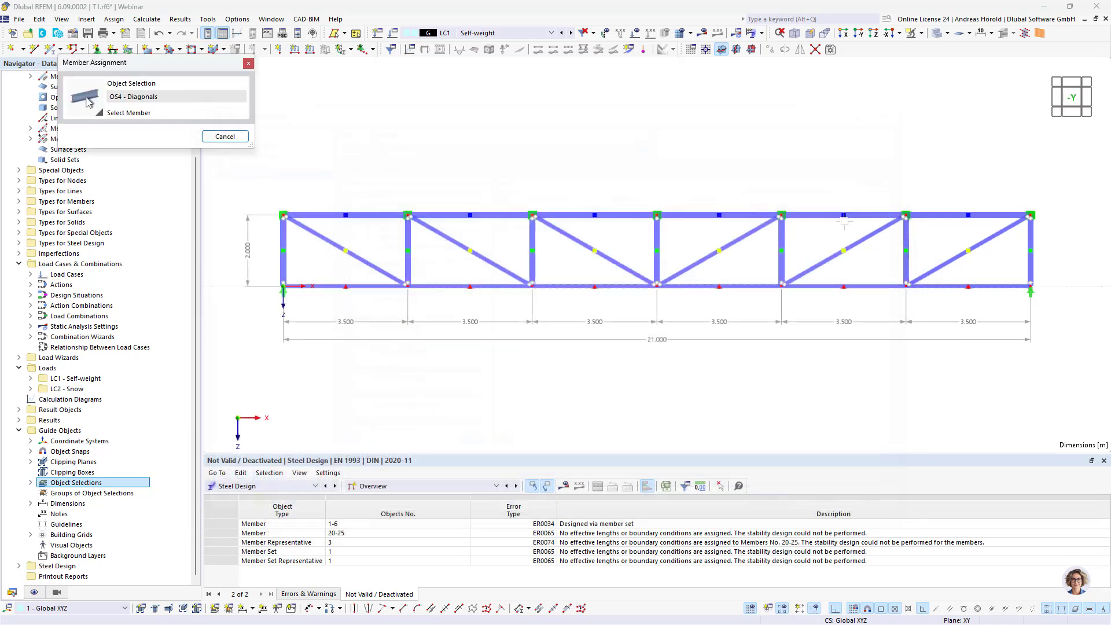
{"action": "left_click", "coordinate": [939, 259]}
{"action": "left_click", "coordinate": [877, 214]}
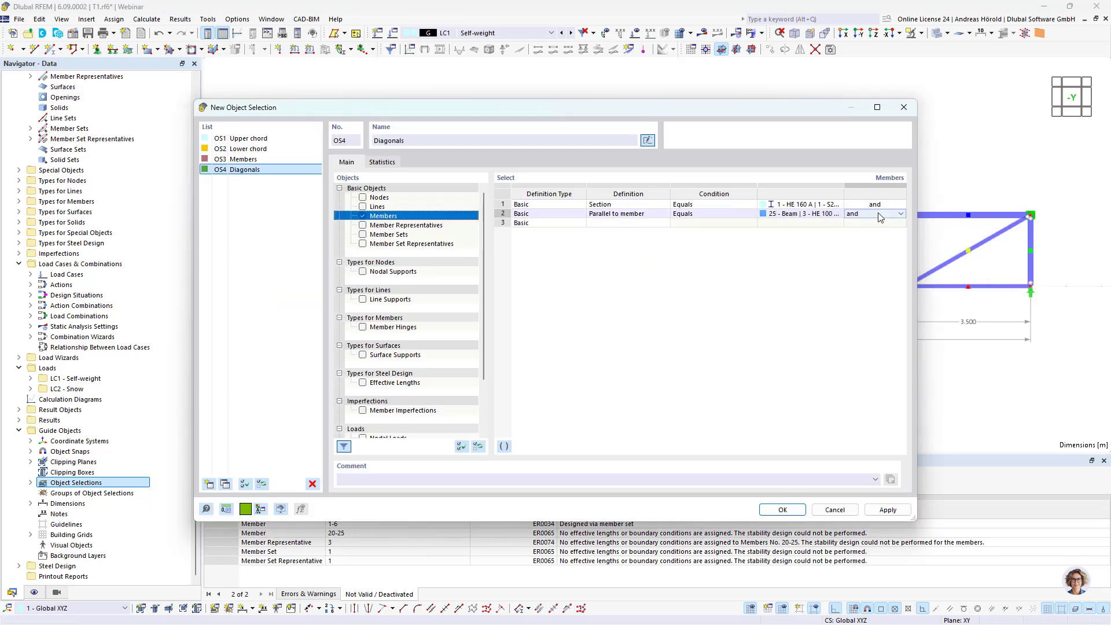
{"action": "left_click", "coordinate": [878, 214]}
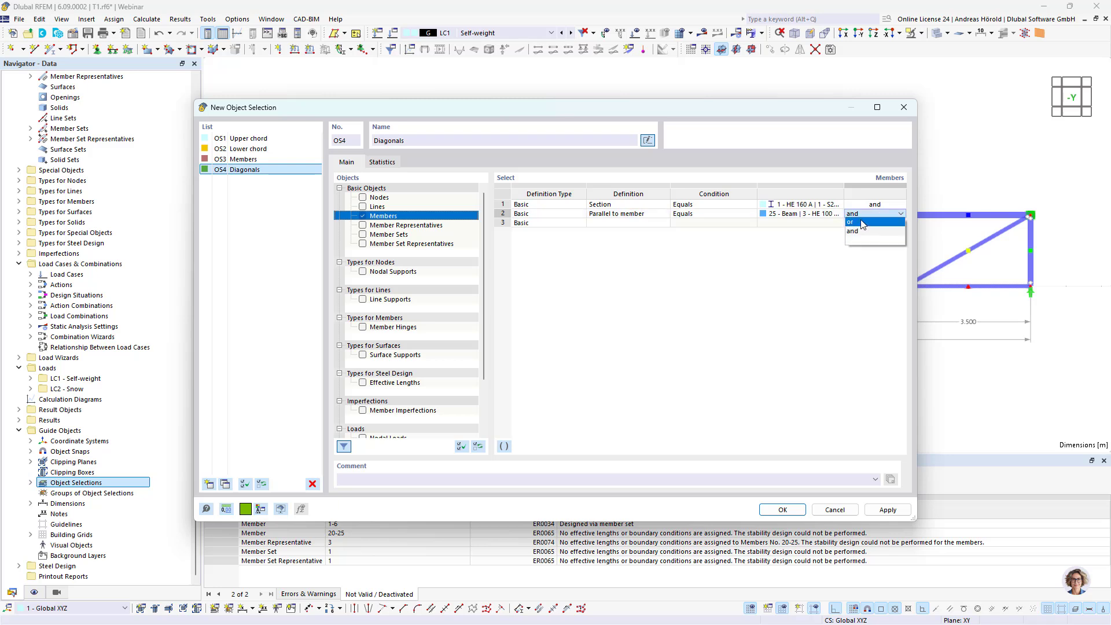
{"action": "left_click", "coordinate": [863, 222]}
- Add a third condition "Parallel to member" 22, an oppositely inclined diagonal picked from the truss, and accept the Diagonals selection
{"action": "left_click", "coordinate": [643, 223]}
{"action": "left_click", "coordinate": [645, 224]}
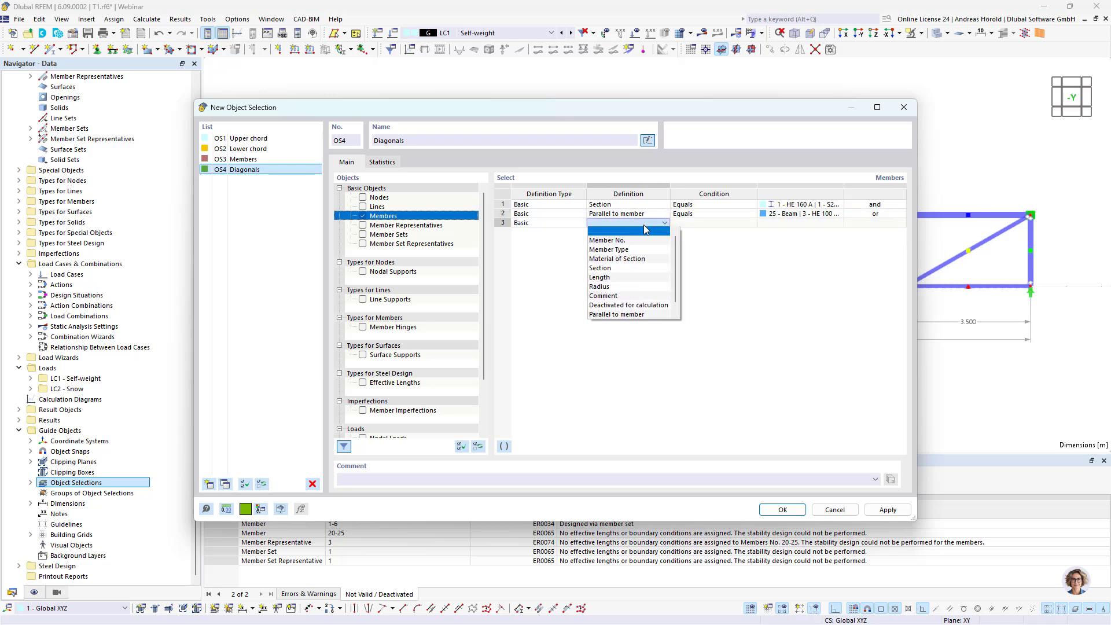
{"action": "left_click", "coordinate": [617, 314]}
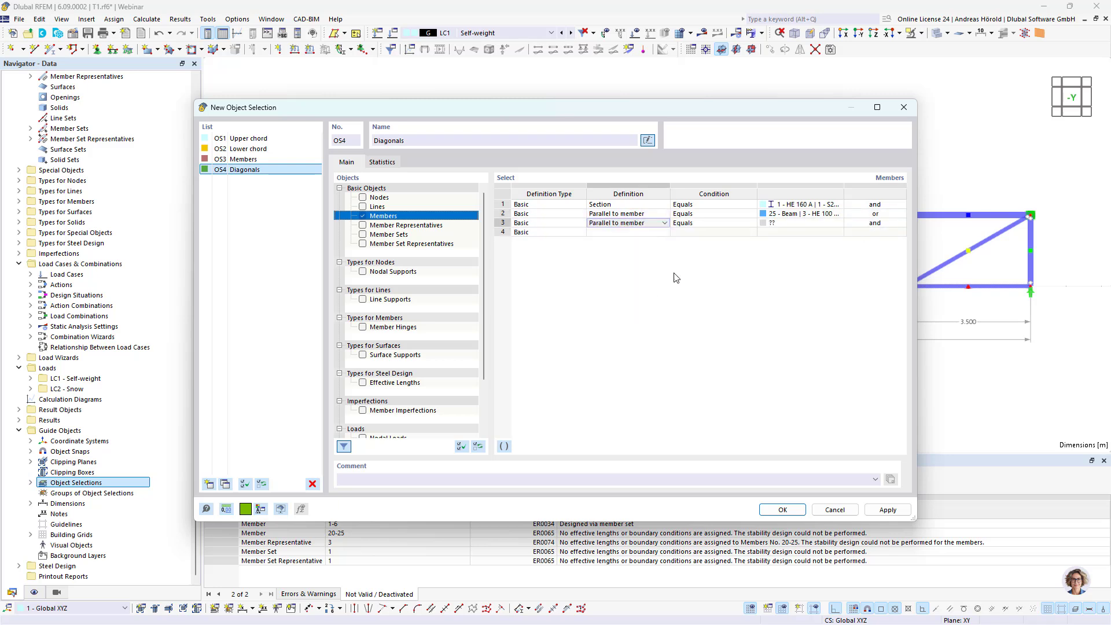
{"action": "left_click", "coordinate": [798, 223]}
{"action": "left_click", "coordinate": [840, 223]}
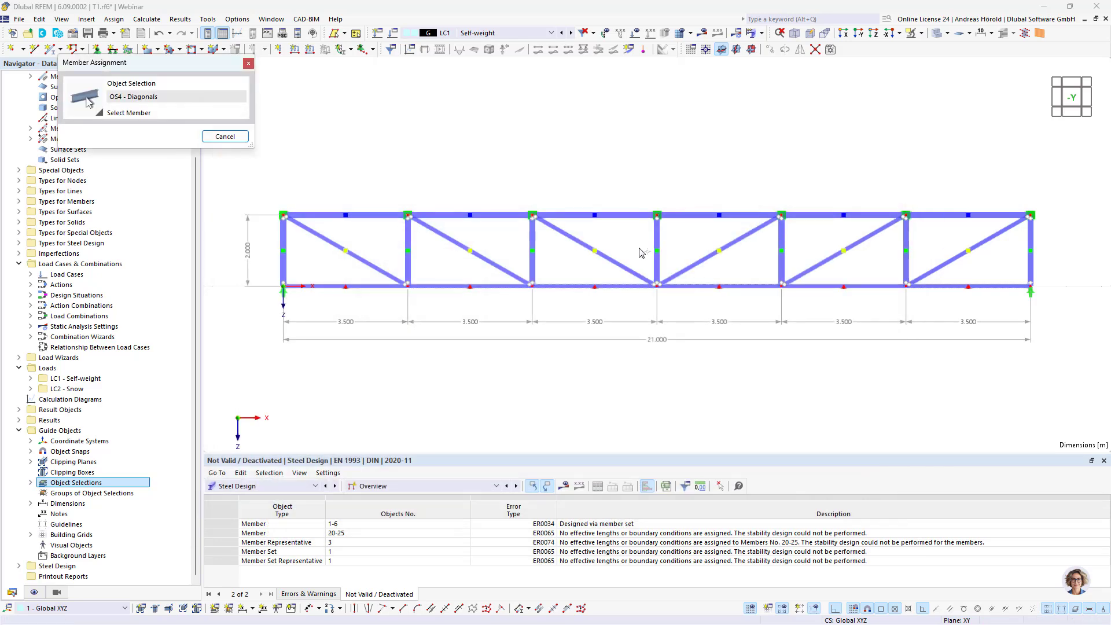
{"action": "left_click", "coordinate": [609, 257]}
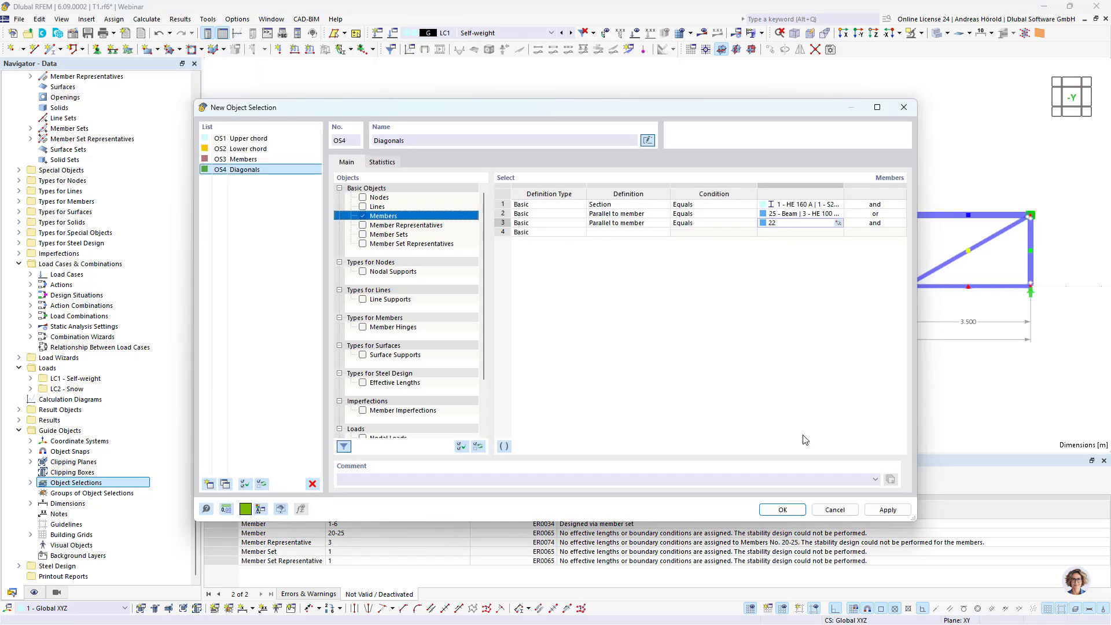
{"action": "left_click", "coordinate": [782, 510]}
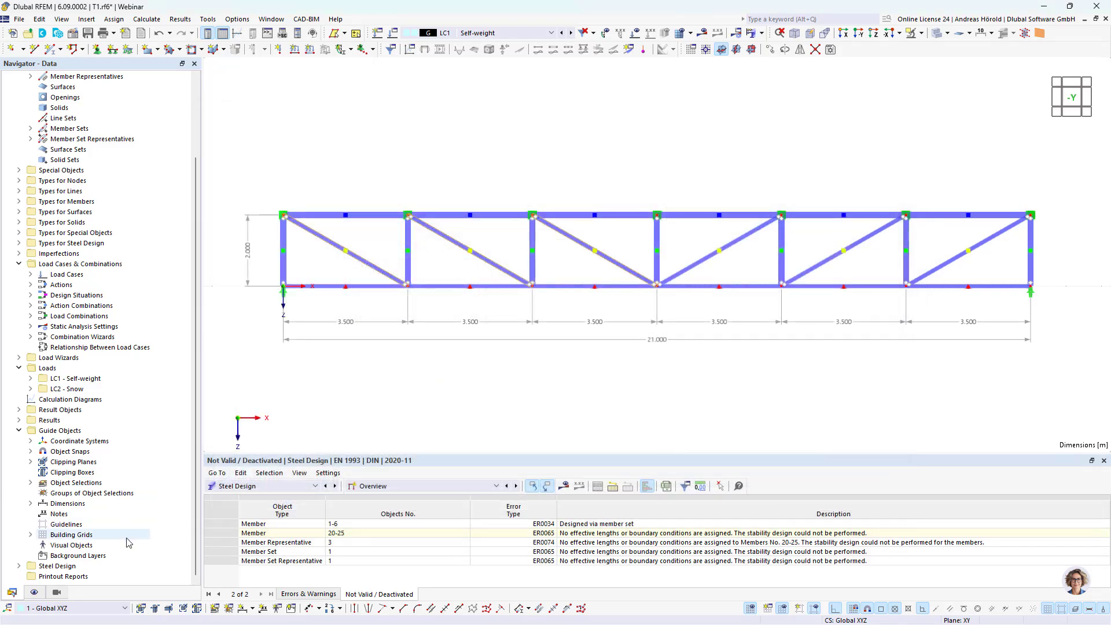
- Activate the visibility mode in the views and turn on the object selection visibilities
{"action": "left_click", "coordinate": [57, 593]}
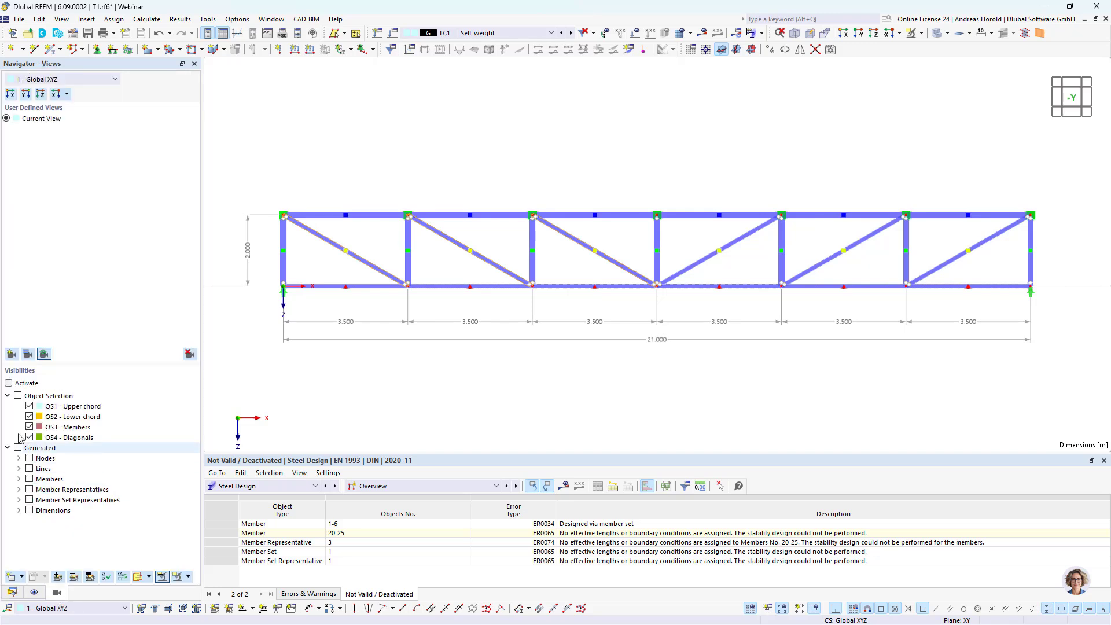
{"action": "left_click", "coordinate": [9, 383]}
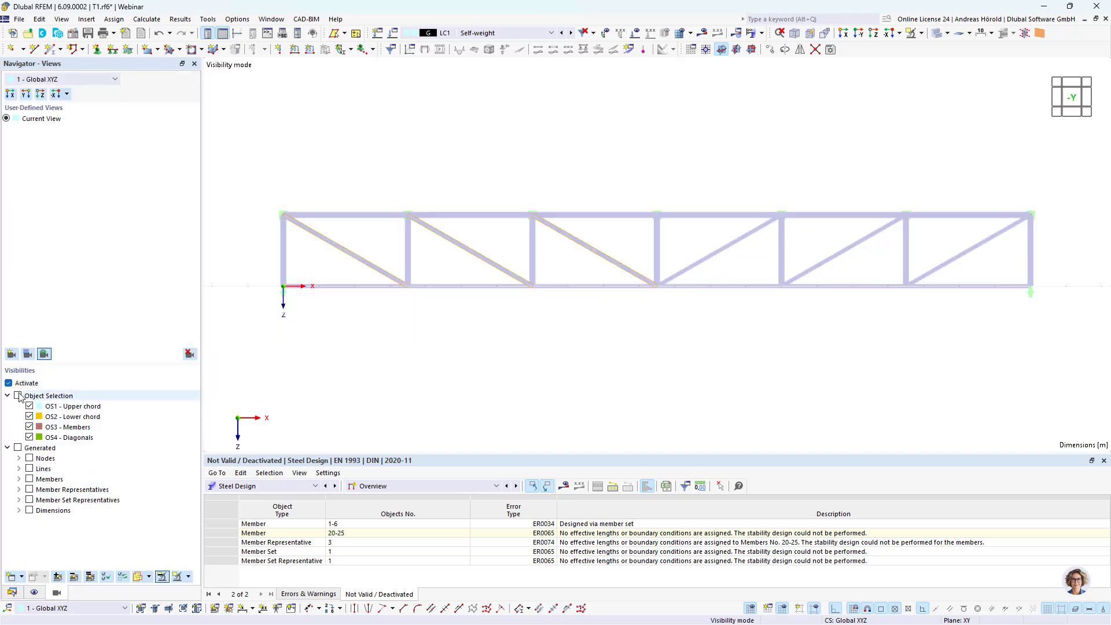
{"action": "left_click", "coordinate": [18, 395]}
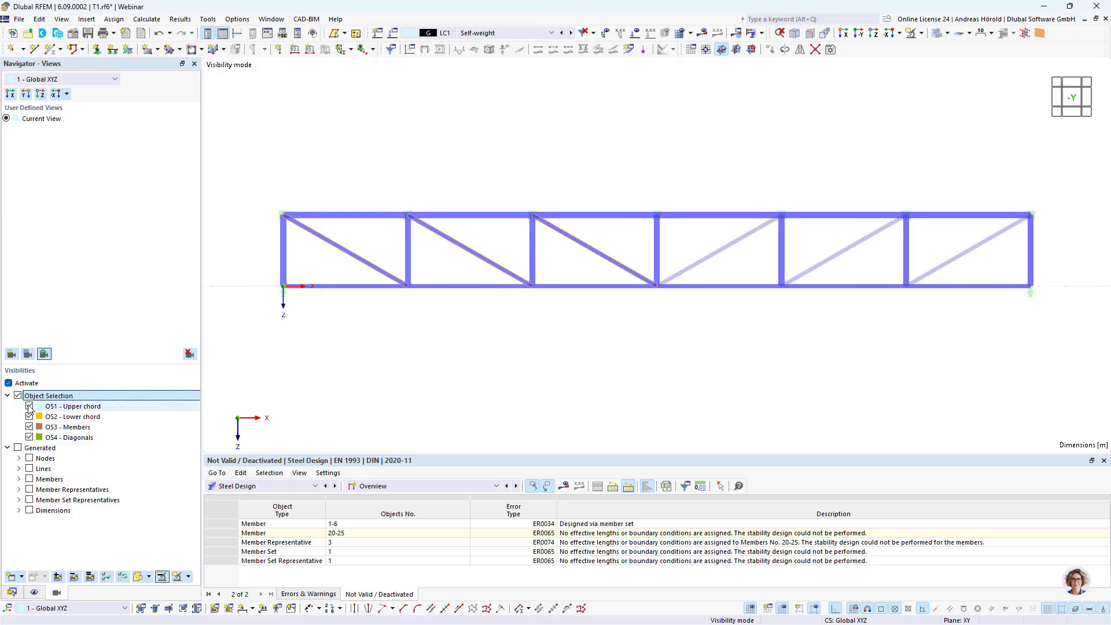
- Hide the Diagonals selection and isolate the Upper chord, Lower chord and Members selections in turn to check which members each contains
{"action": "left_click", "coordinate": [30, 426]}
{"action": "left_click", "coordinate": [30, 436]}
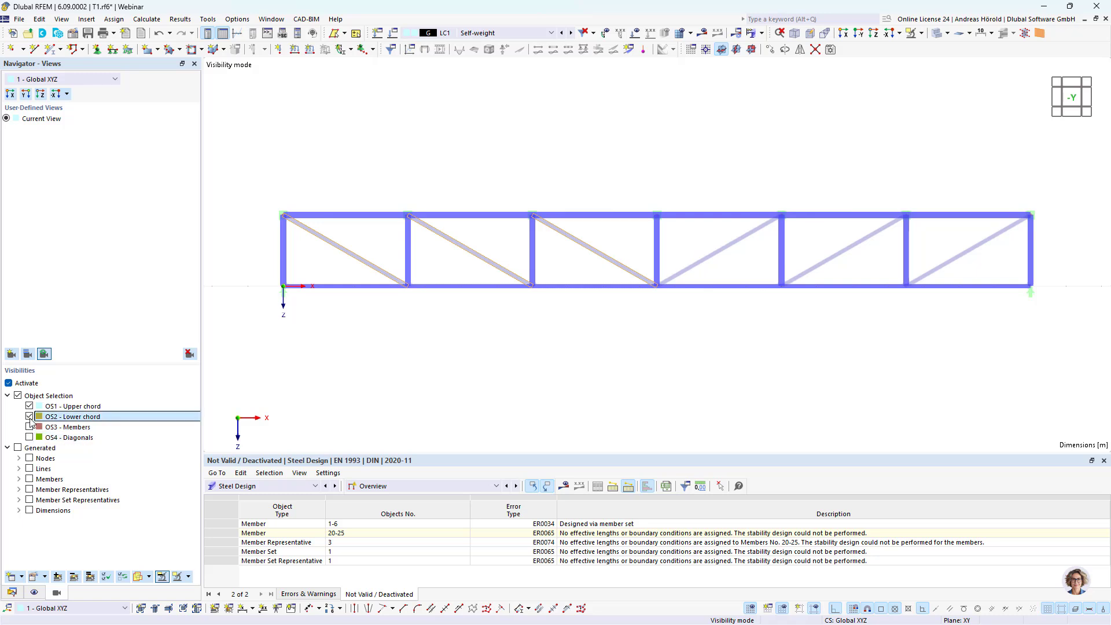
{"action": "left_click", "coordinate": [29, 416]}
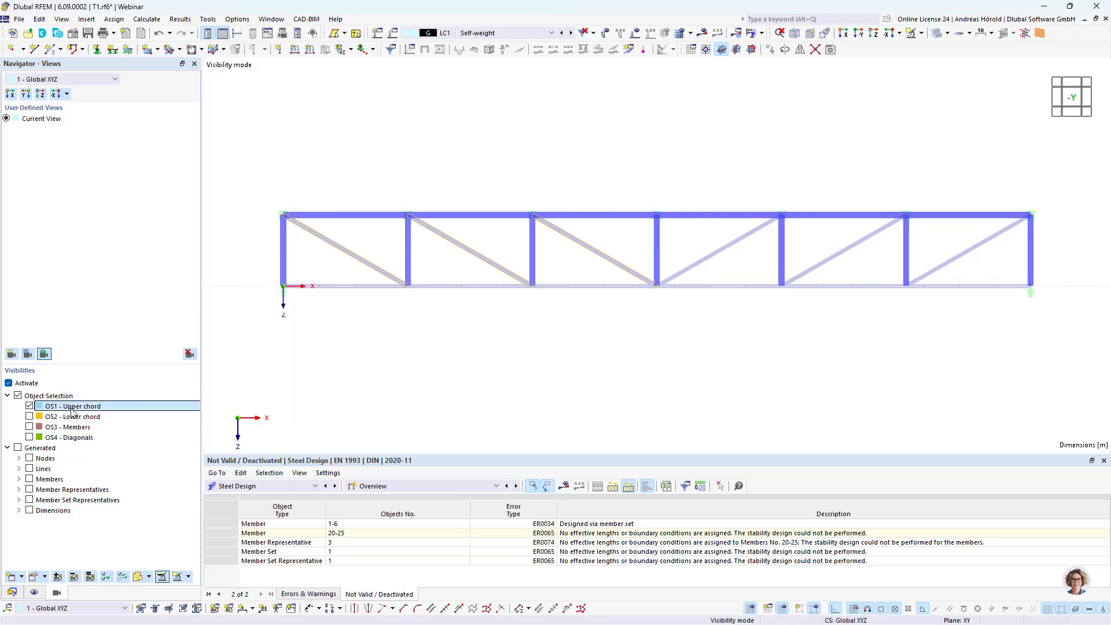
{"action": "left_click", "coordinate": [29, 416]}
{"action": "left_click", "coordinate": [29, 406]}
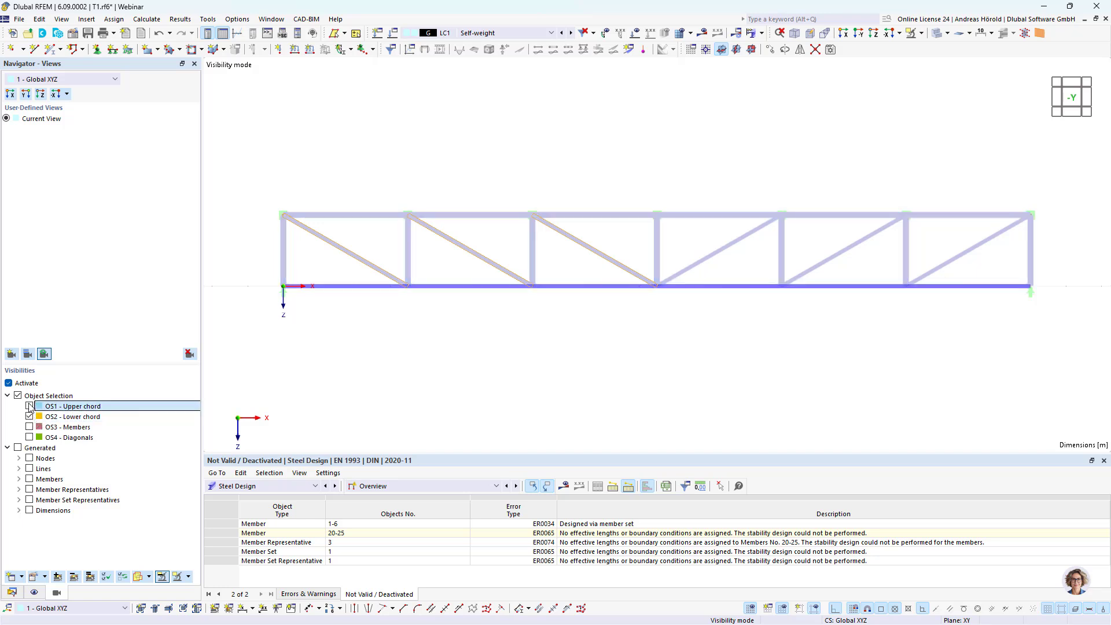
{"action": "left_click", "coordinate": [29, 417]}
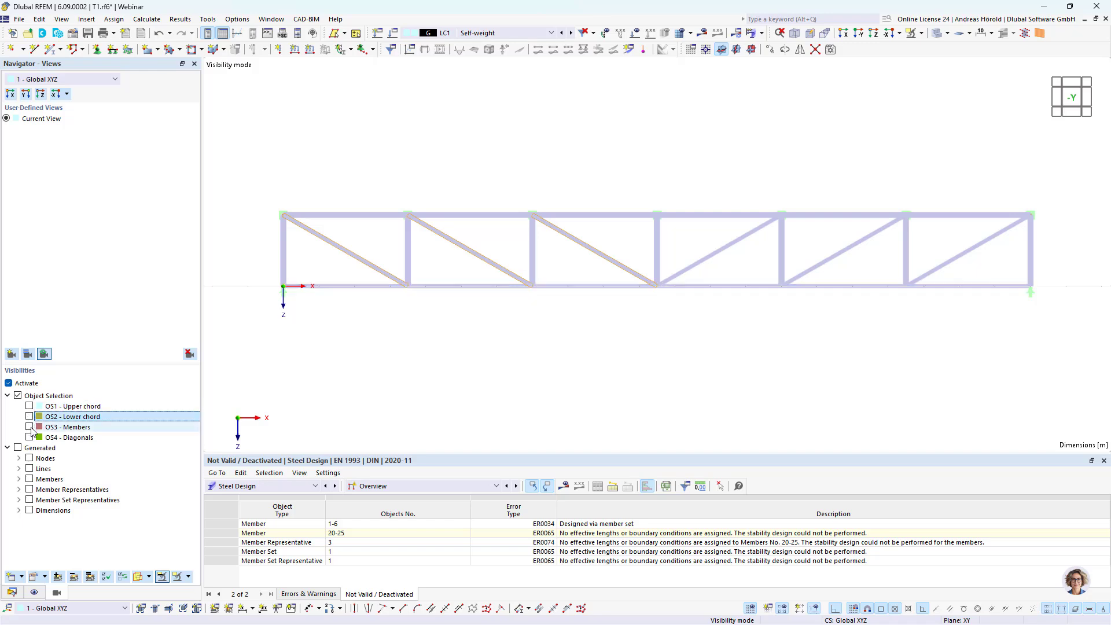
{"action": "left_click", "coordinate": [30, 427]}
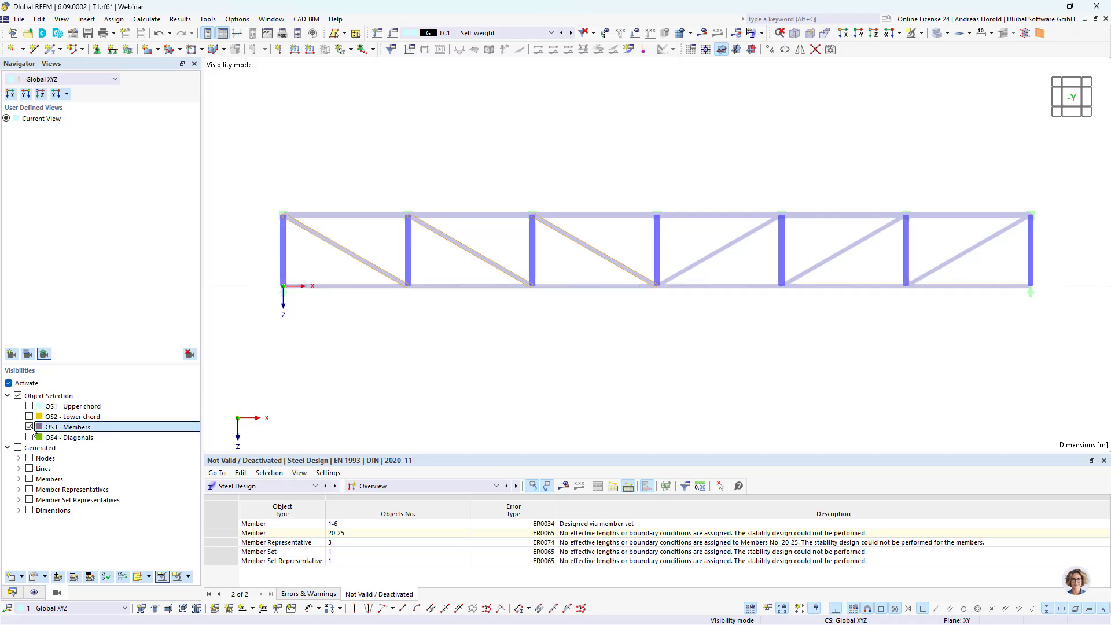
- Rename the object selection OS3 as "Verticals"
{"action": "right_click", "coordinate": [85, 433]}
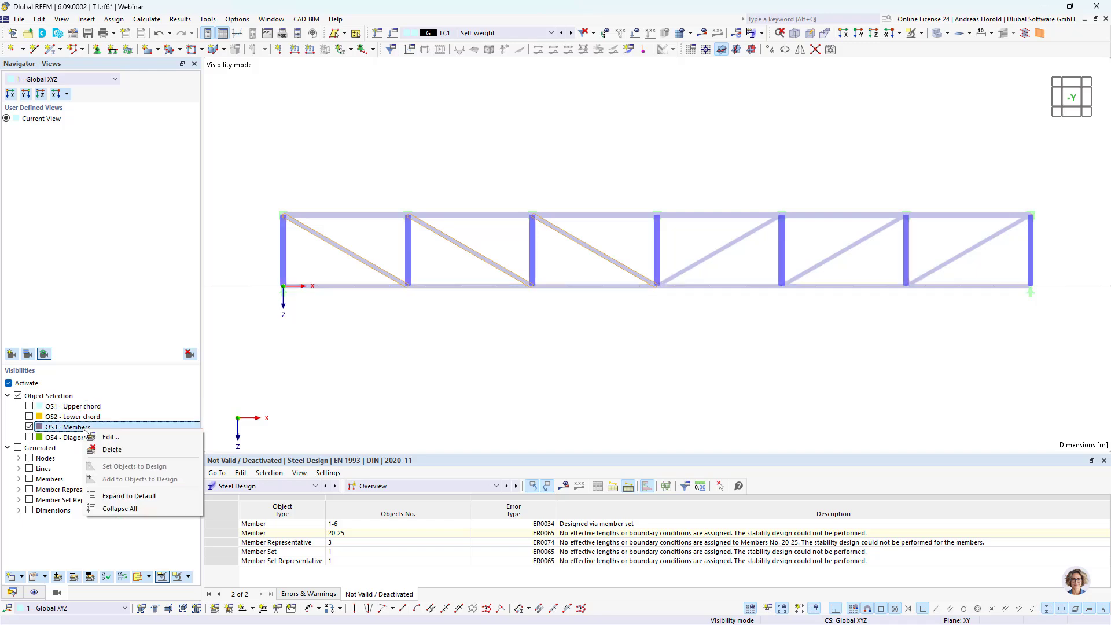
{"action": "left_click", "coordinate": [123, 438]}
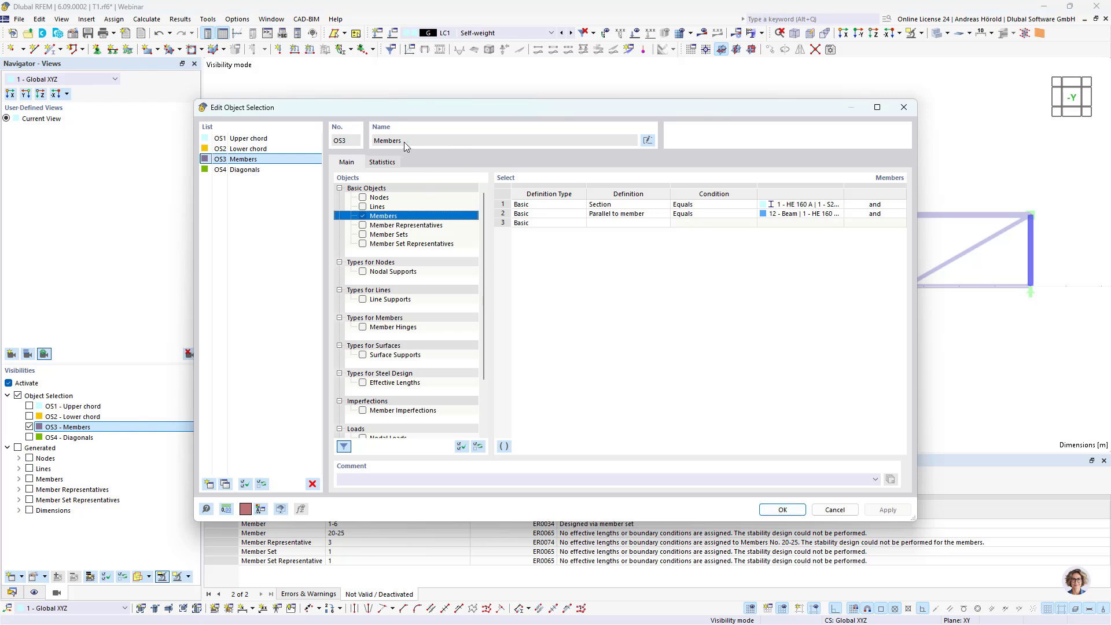
{"action": "left_click", "coordinate": [647, 140]}
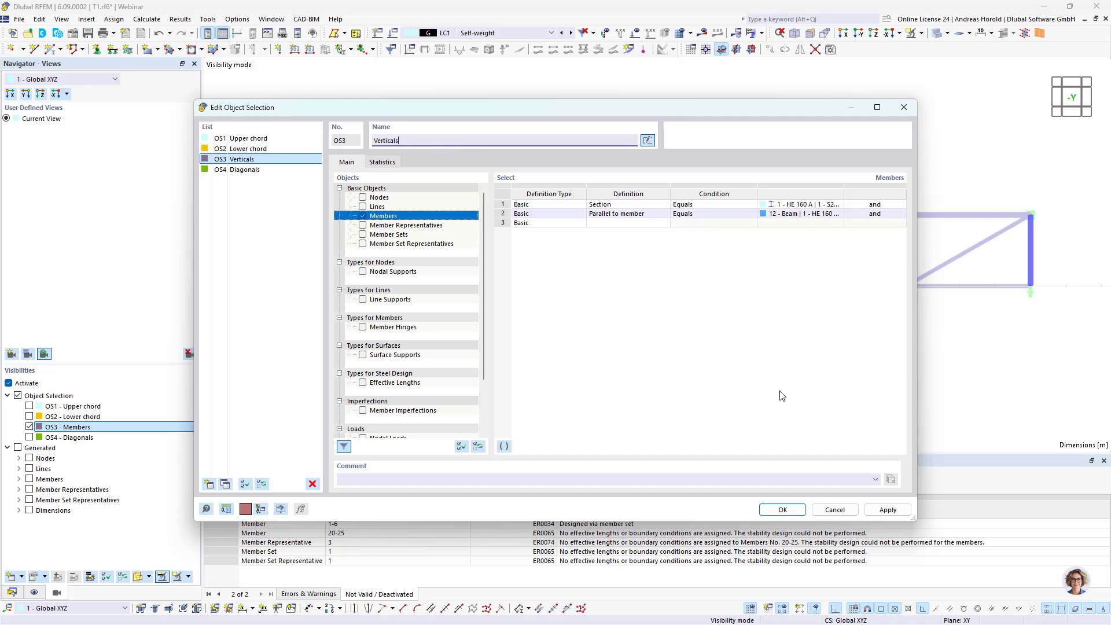
{"action": "left_click", "coordinate": [784, 510]}
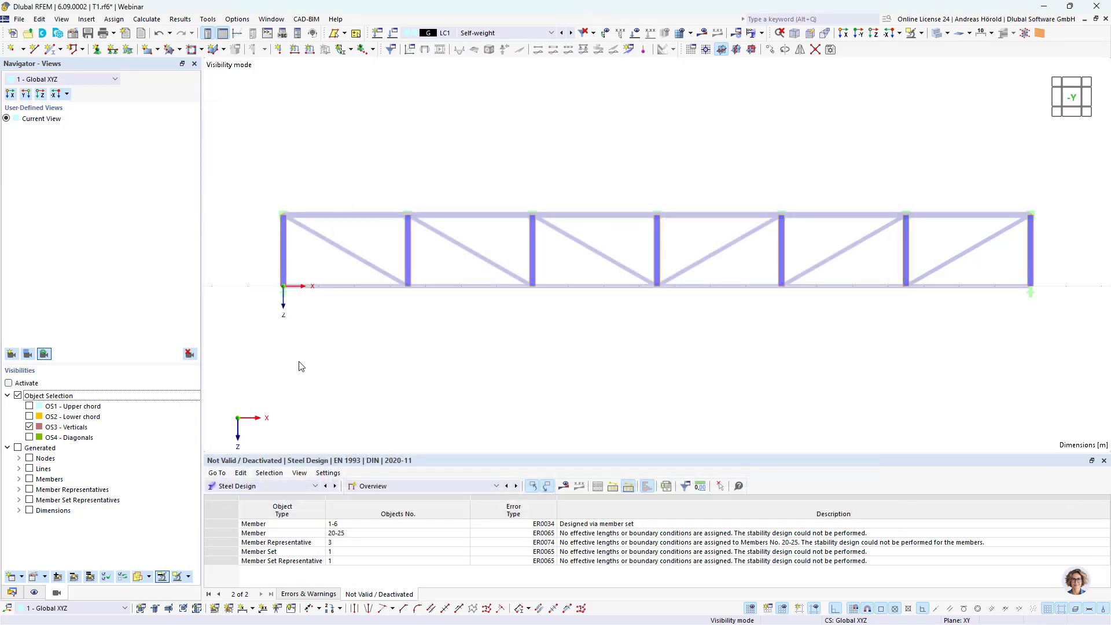
- Display only the Diagonals selection and change its section condition to 3 - HE 100 A, picked from diagonal member 22
{"action": "left_click", "coordinate": [29, 427]}
{"action": "left_click", "coordinate": [29, 438]}
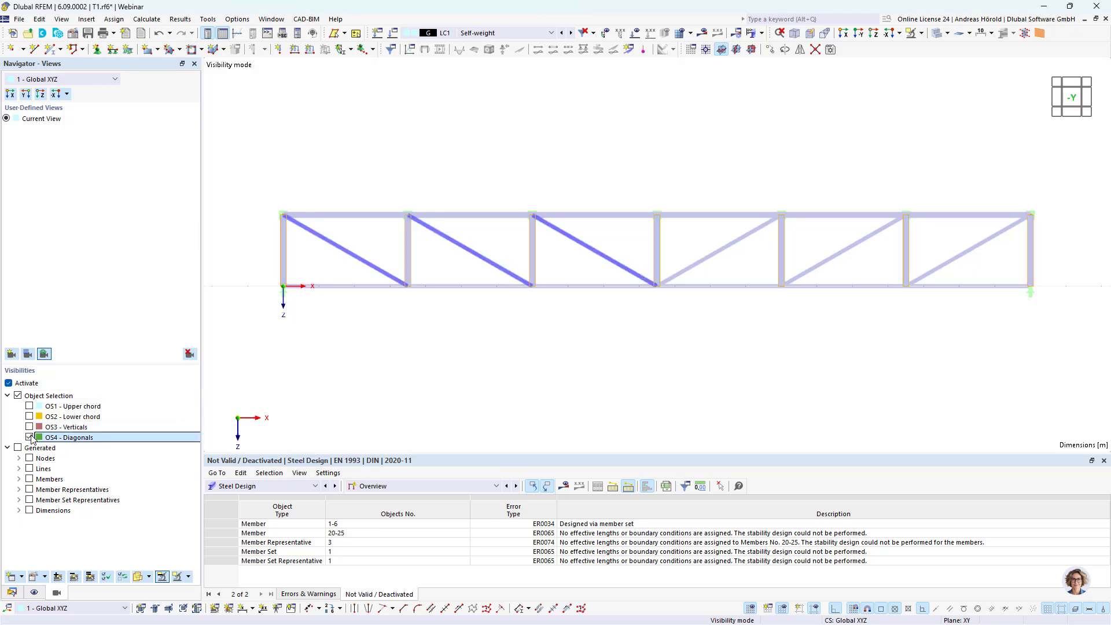
{"action": "right_click", "coordinate": [92, 439]}
{"action": "left_click", "coordinate": [125, 446]}
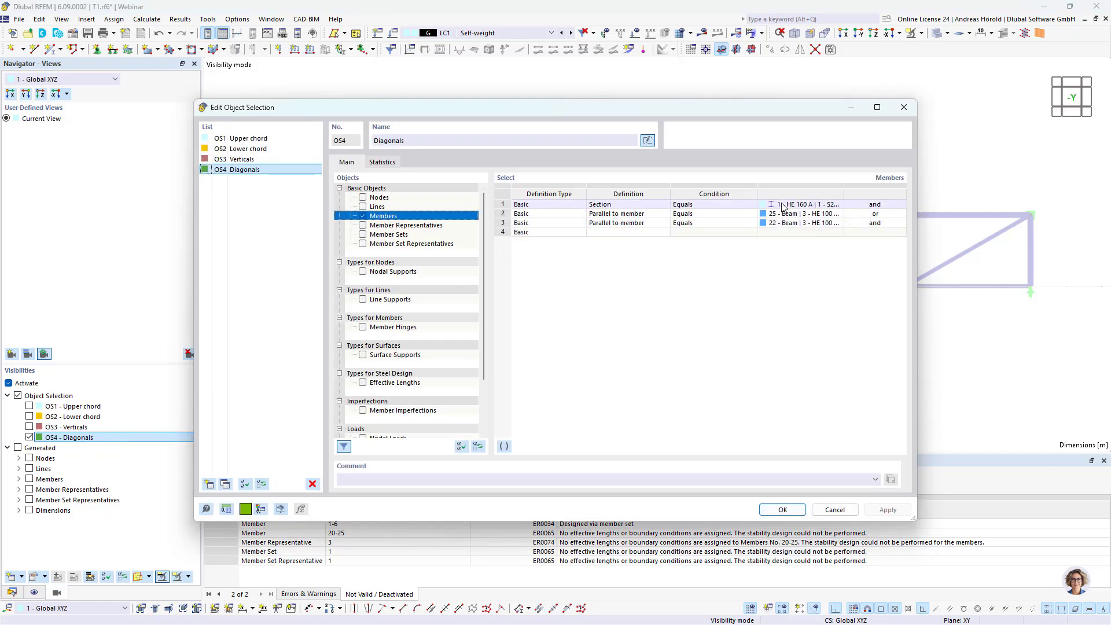
{"action": "left_click", "coordinate": [812, 206]}
{"action": "left_click", "coordinate": [839, 207]}
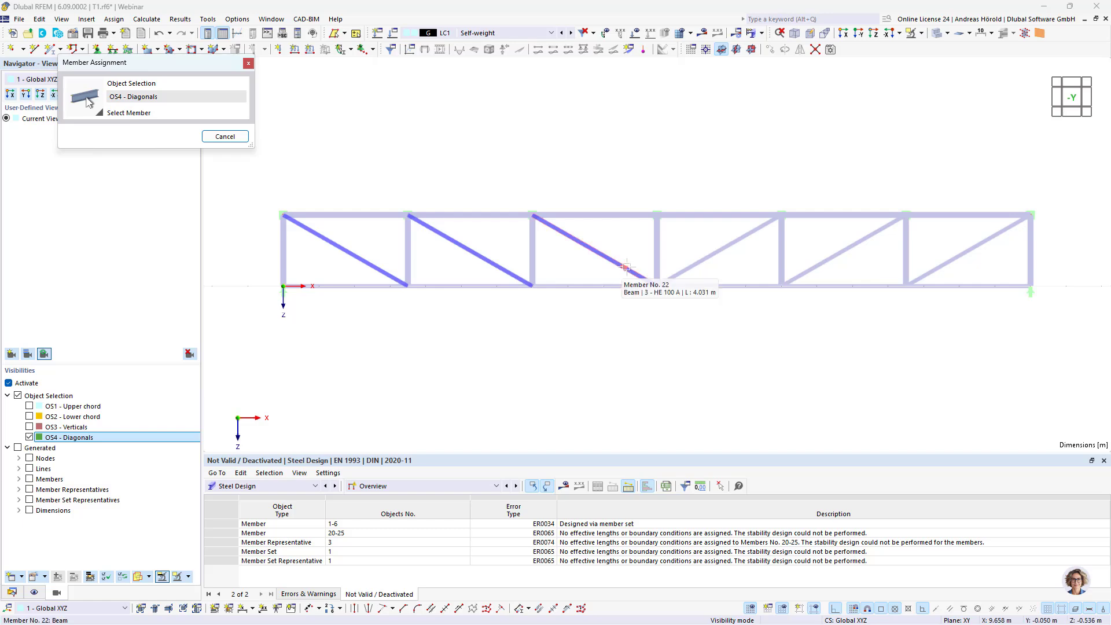
{"action": "left_click", "coordinate": [626, 267]}
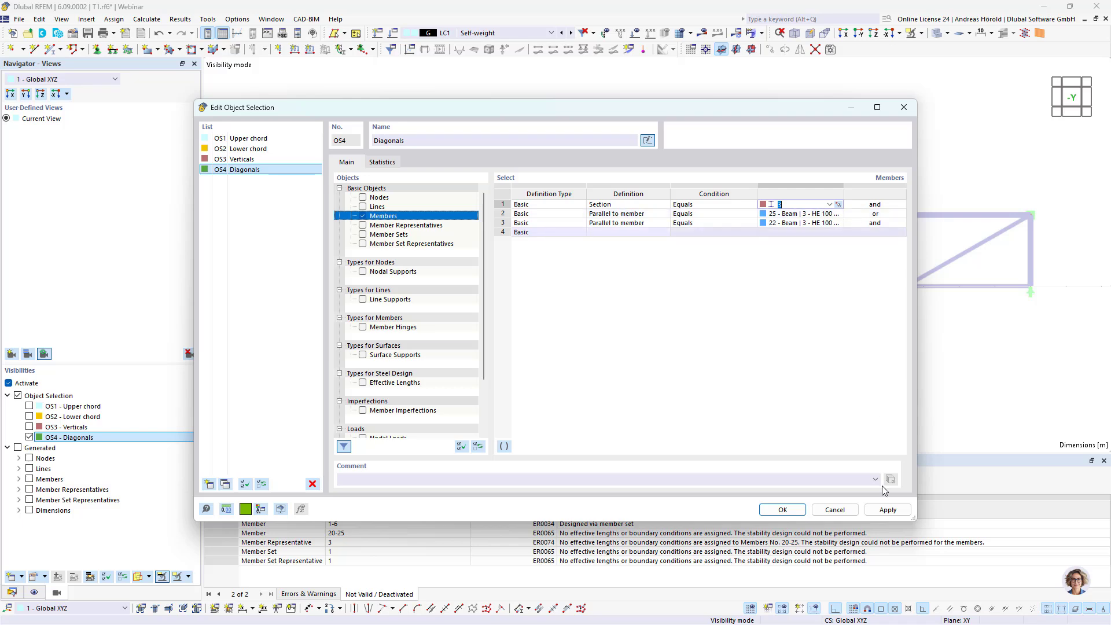
{"action": "left_click", "coordinate": [784, 510]}
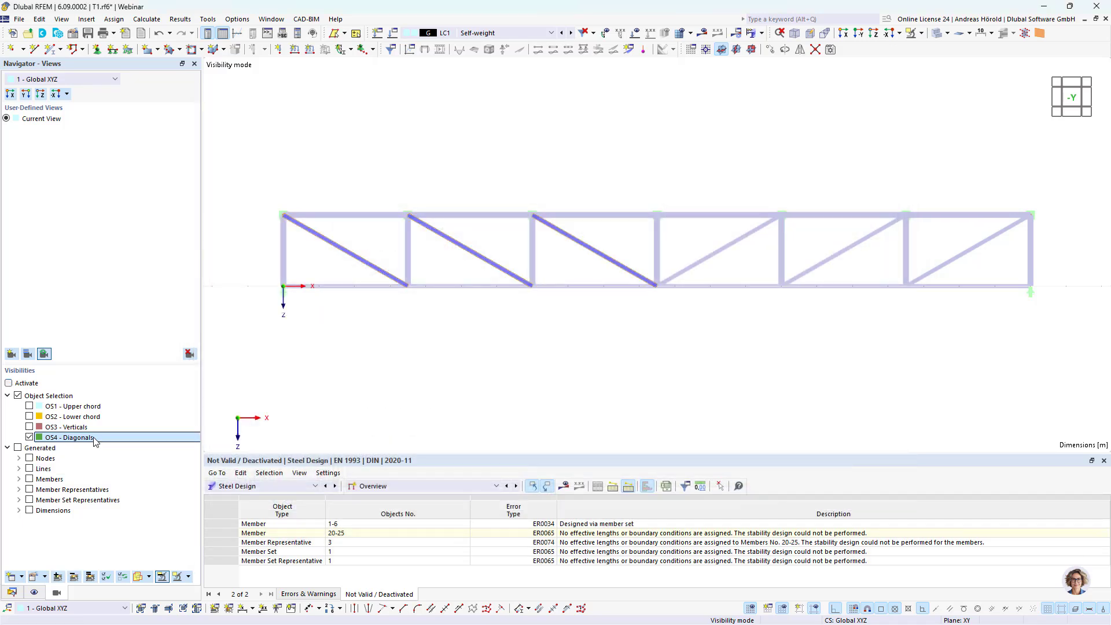
- Isolate the Verticals, Diagonals and Upper chord selections in turn to check which members each contains
{"action": "left_click", "coordinate": [30, 437]}
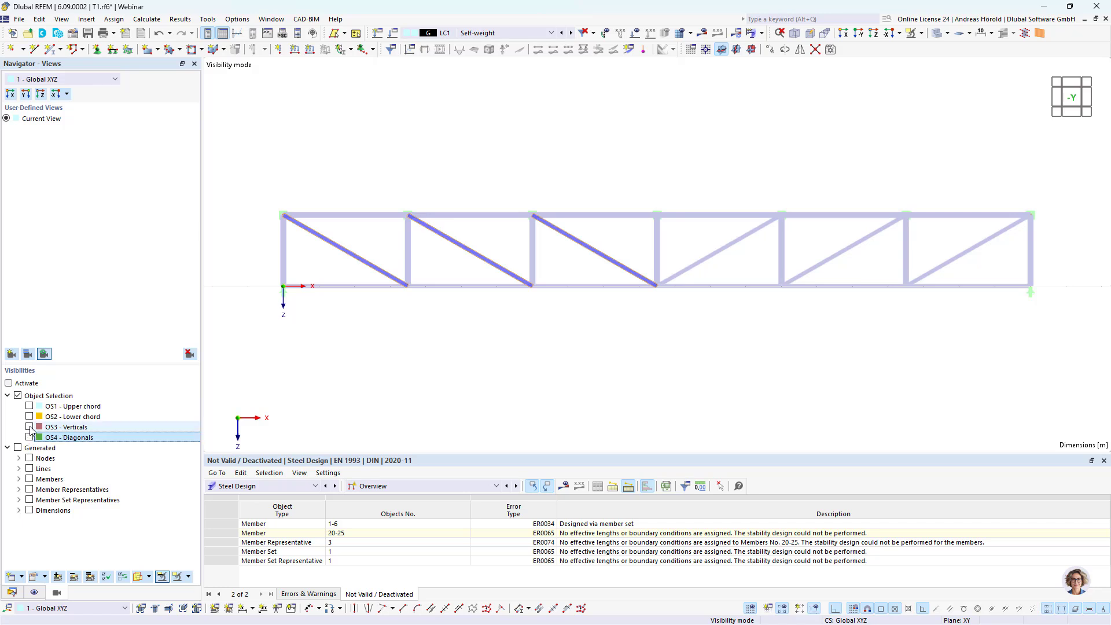
{"action": "left_click", "coordinate": [30, 427]}
{"action": "left_click", "coordinate": [30, 437]}
{"action": "left_click", "coordinate": [31, 427]}
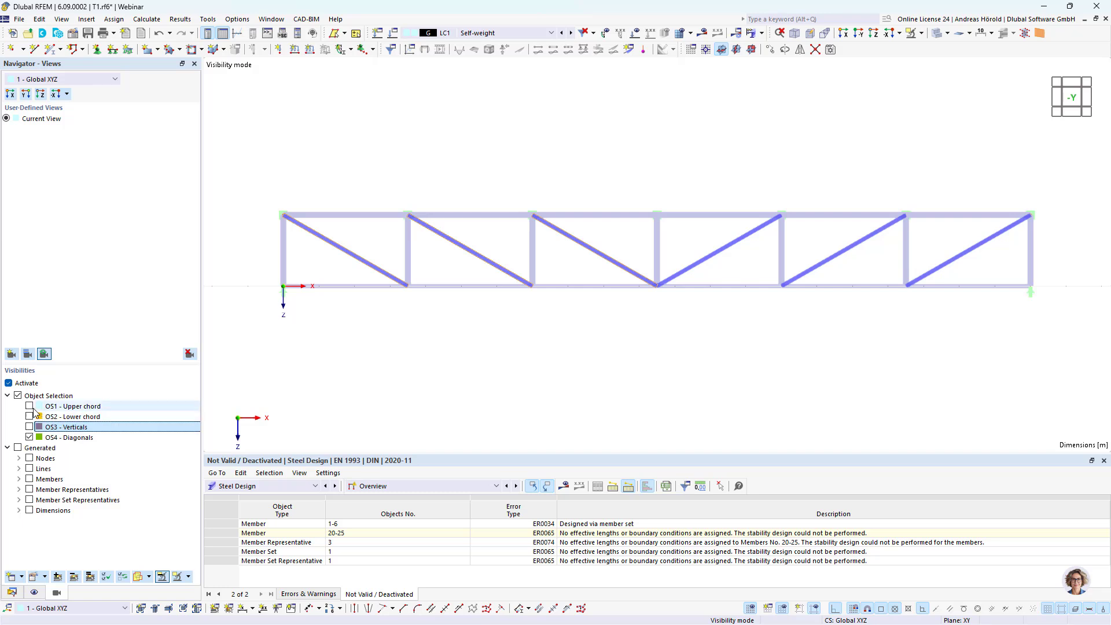
{"action": "left_click", "coordinate": [30, 405]}
{"action": "left_click", "coordinate": [29, 437]}
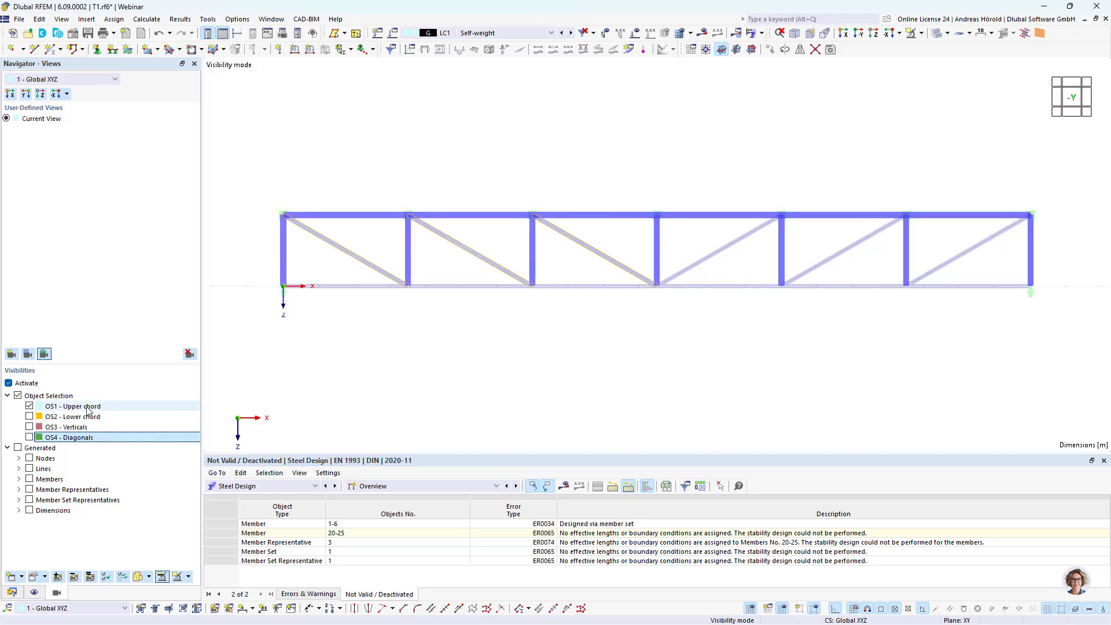
- Add a second member condition to the Upper chord selection, Parallel to member equals 18, picking that upper chord member in the model
{"action": "right_click", "coordinate": [88, 409]}
{"action": "left_click", "coordinate": [110, 416]}
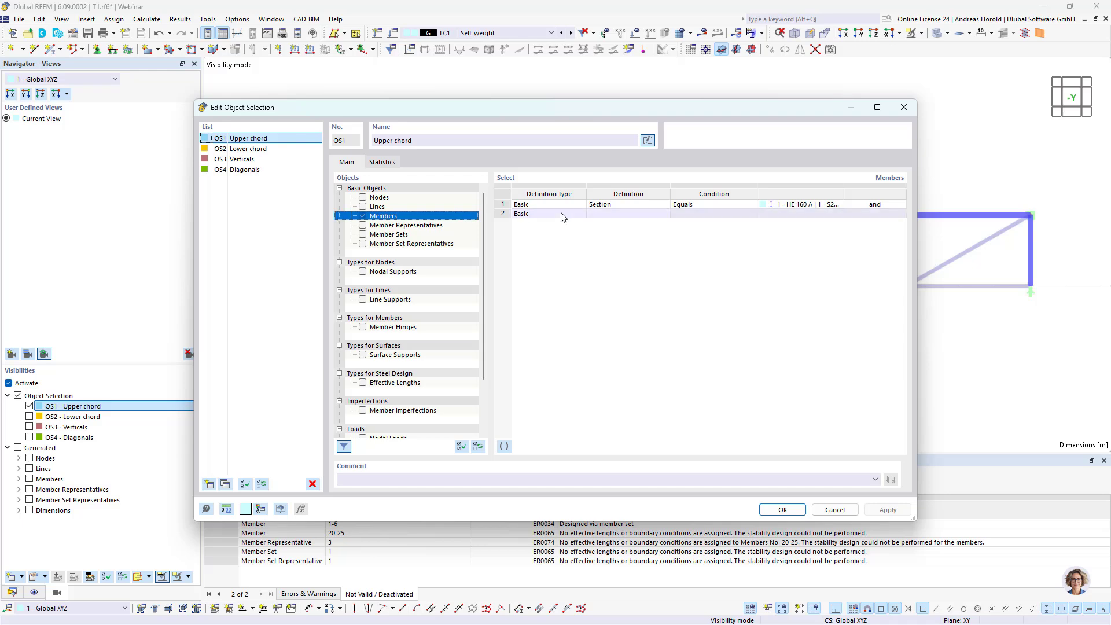
{"action": "left_click", "coordinate": [791, 204]}
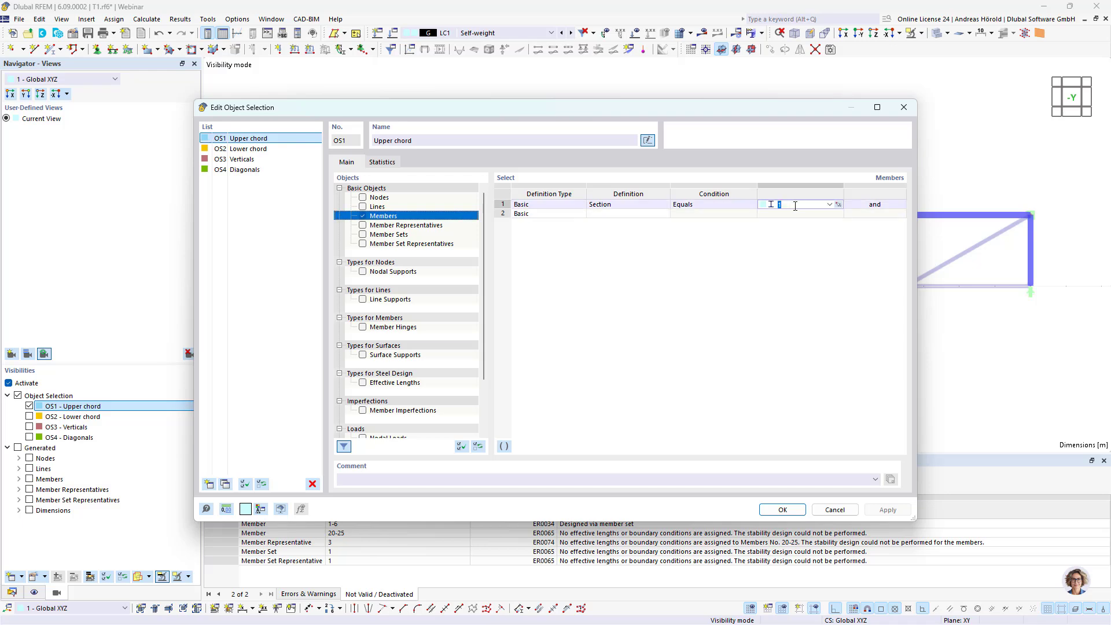
{"action": "left_click_drag", "start_coordinate": [818, 110], "coordinate": [751, 135]}
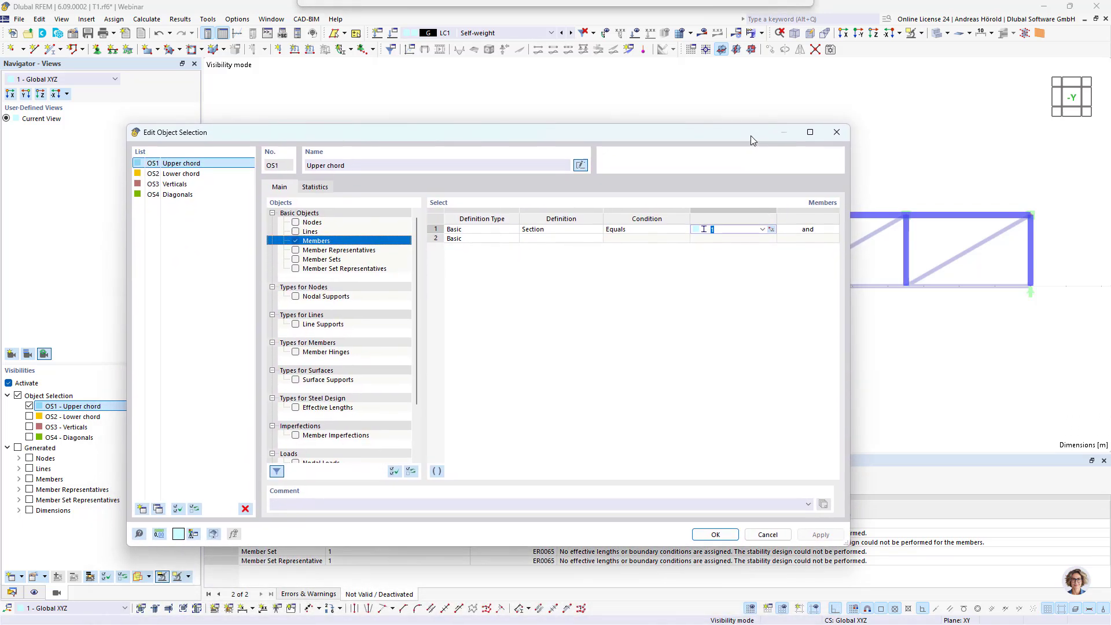
{"action": "left_click", "coordinate": [542, 238]}
{"action": "left_click", "coordinate": [596, 240]}
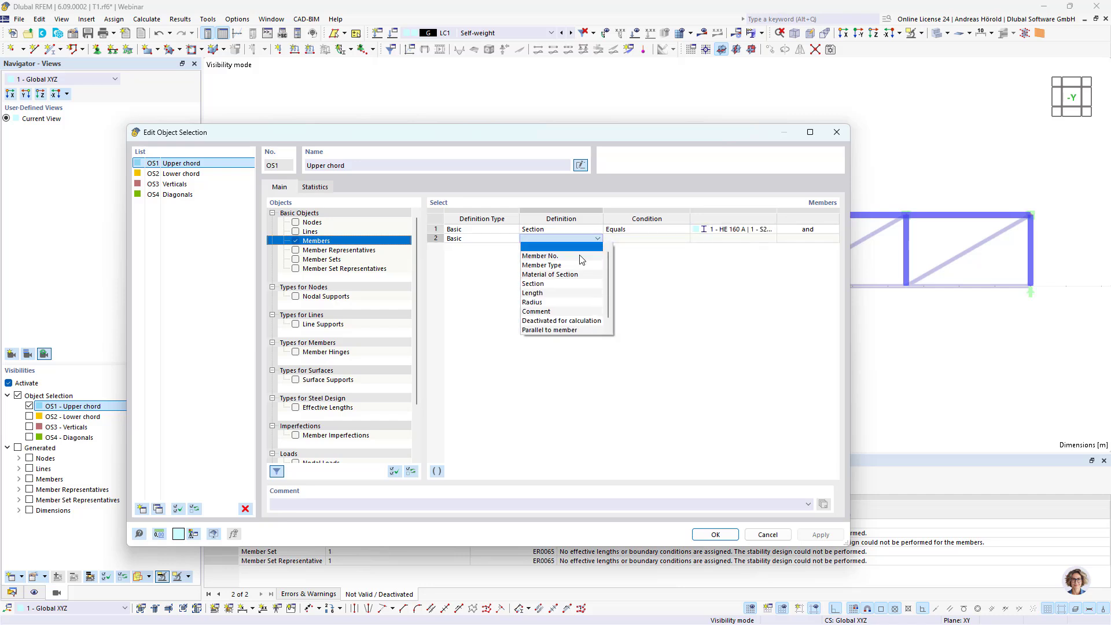
{"action": "left_click", "coordinate": [566, 331]}
{"action": "left_click", "coordinate": [745, 239]}
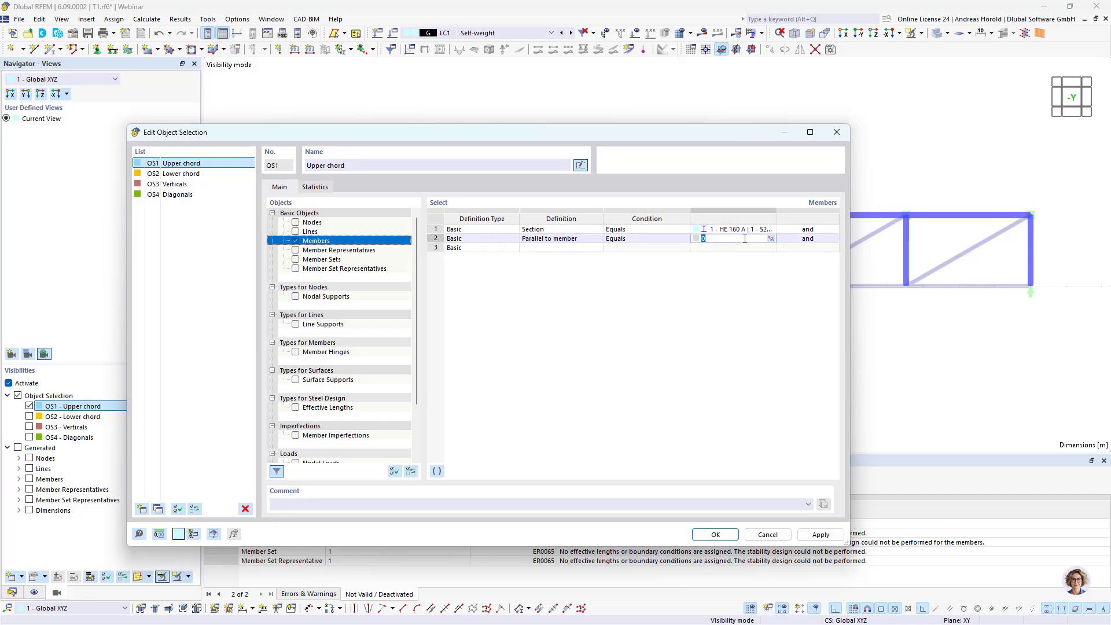
{"action": "left_click", "coordinate": [771, 239]}
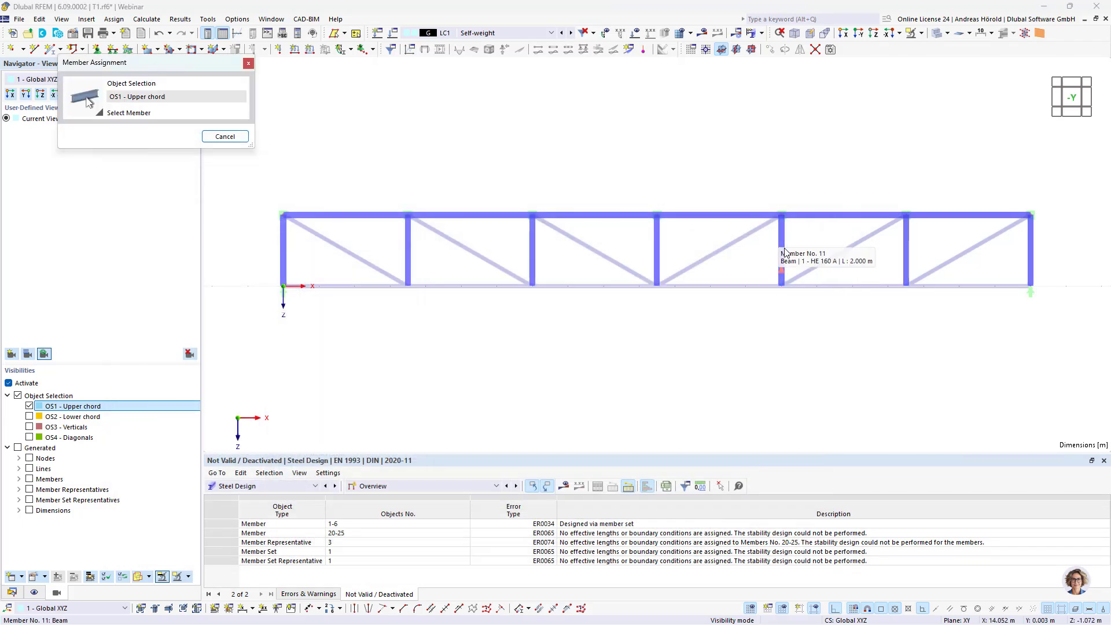
{"action": "left_click", "coordinate": [794, 216]}
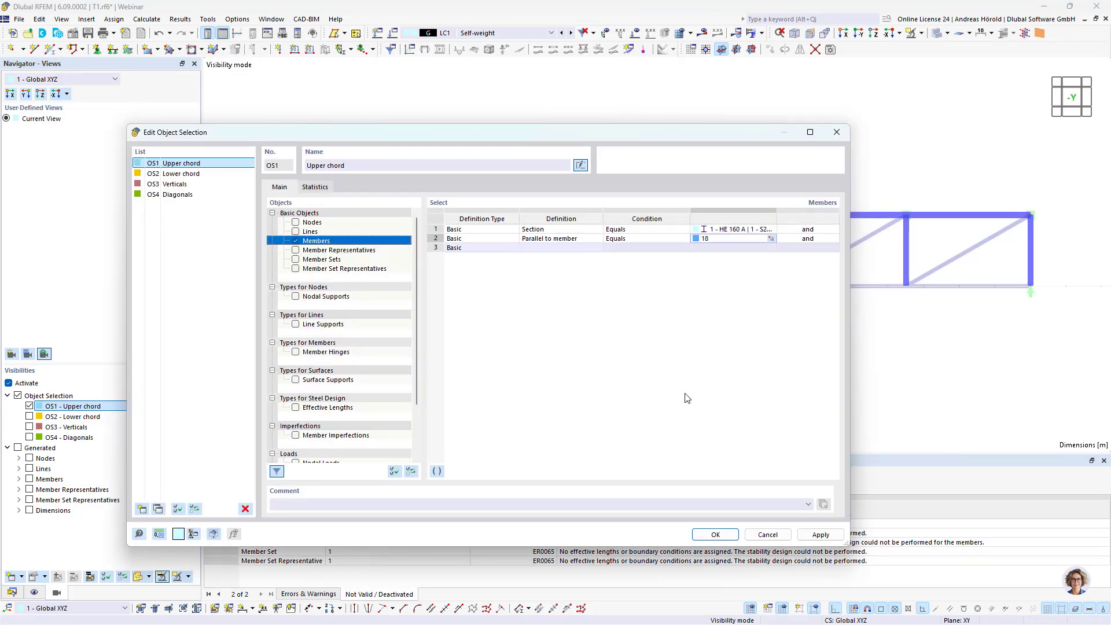
{"action": "left_click", "coordinate": [718, 534]}
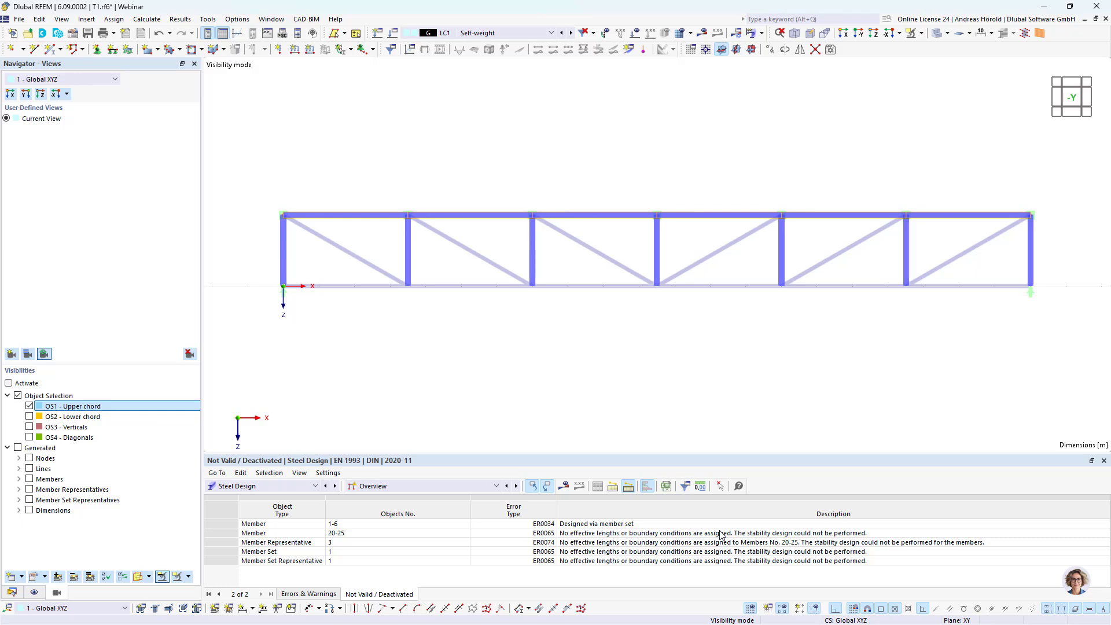
- Refresh the display of the Upper chord selection to check its members, and deactivate the visibility mode with all selections hidden
{"action": "left_click", "coordinate": [32, 416]}
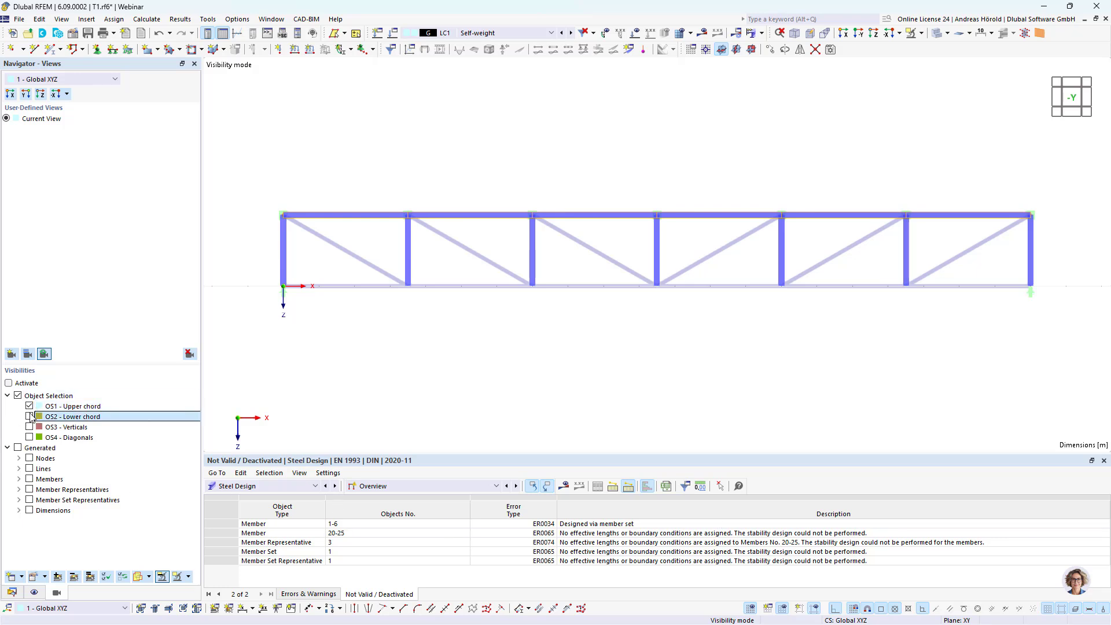
{"action": "left_click", "coordinate": [29, 406]}
{"action": "left_click", "coordinate": [30, 416]}
{"action": "left_click", "coordinate": [30, 406]}
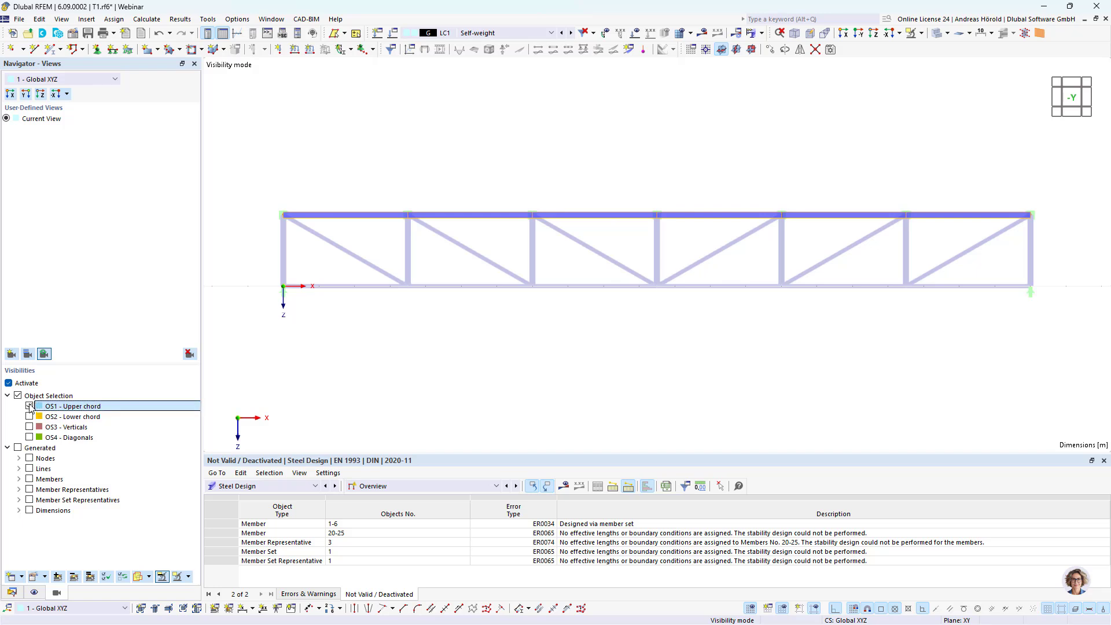
{"action": "left_click", "coordinate": [29, 406]}
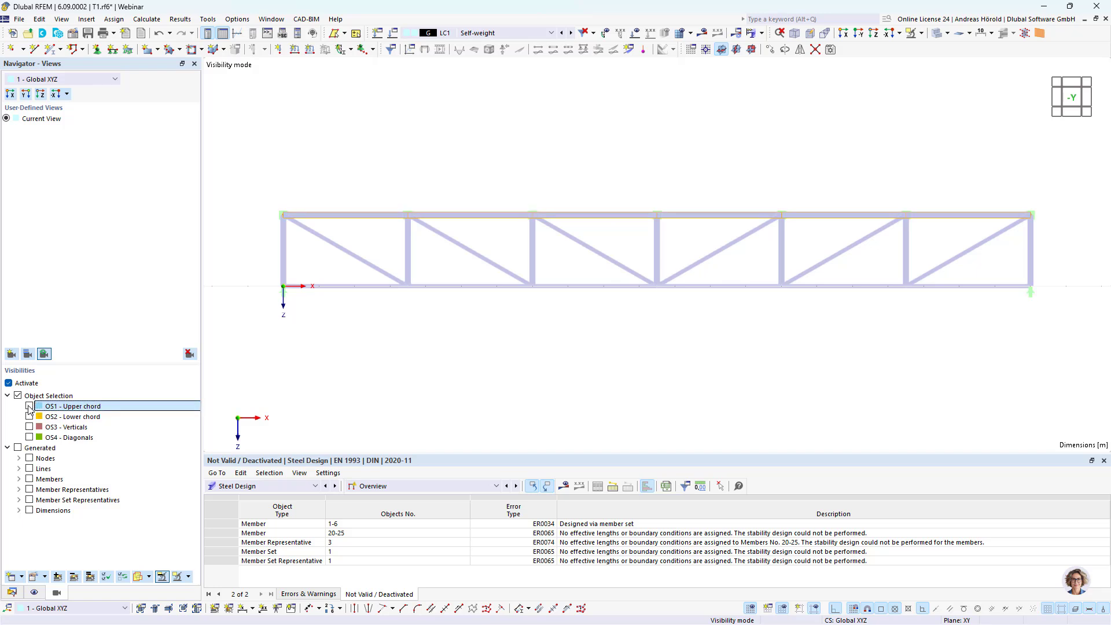
{"action": "left_click", "coordinate": [9, 382]}
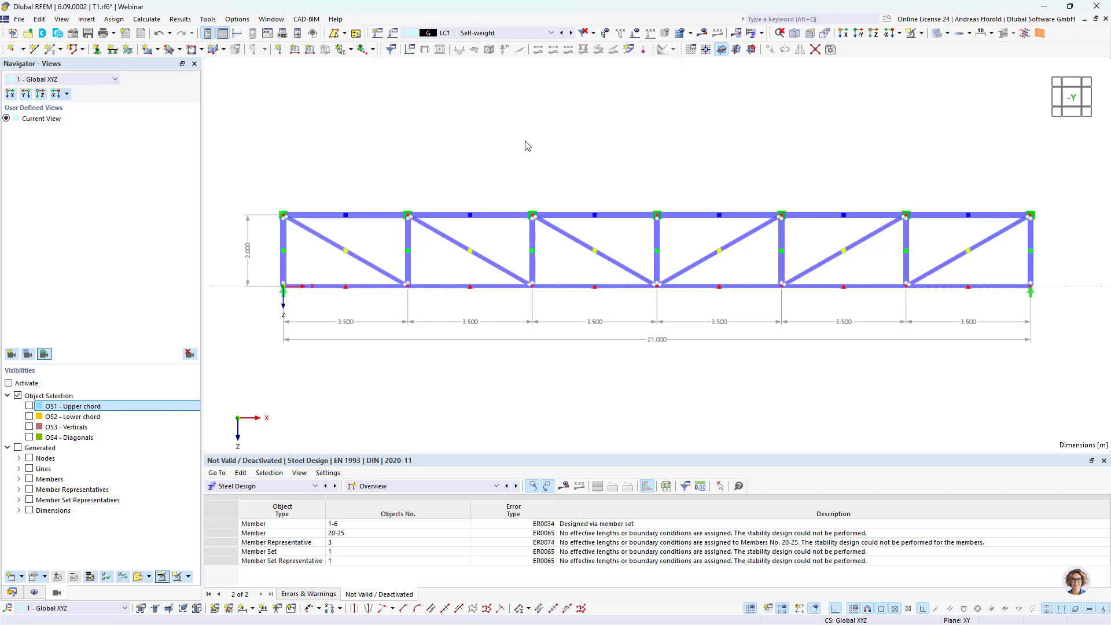
- Display the steel design results on the truss and run Calculate All
{"action": "left_click", "coordinate": [703, 33]}
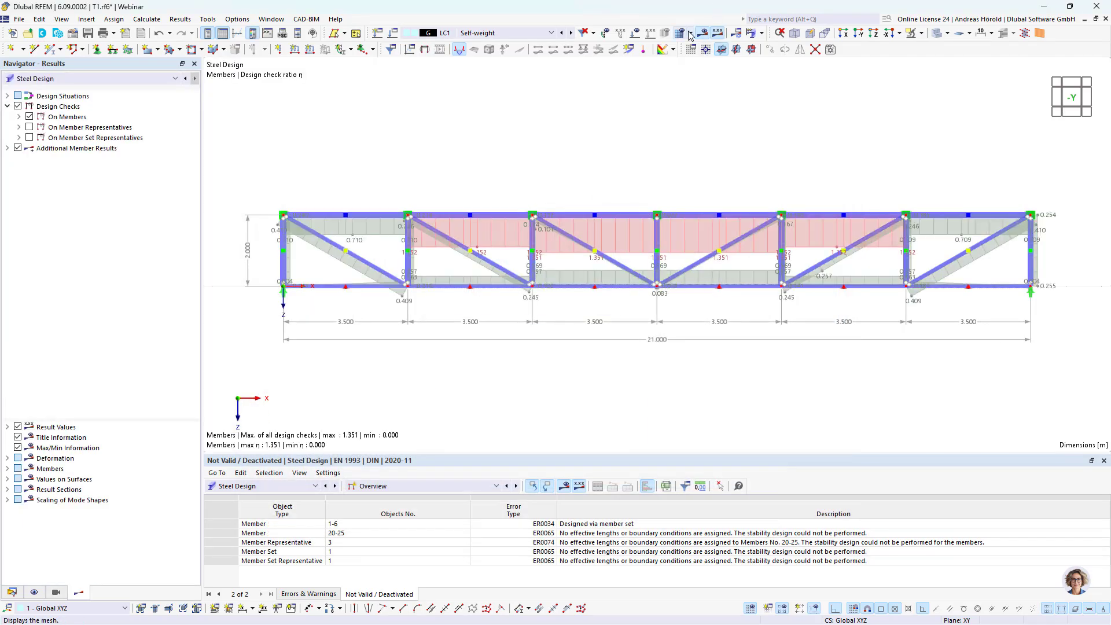
{"action": "left_click", "coordinate": [761, 34]}
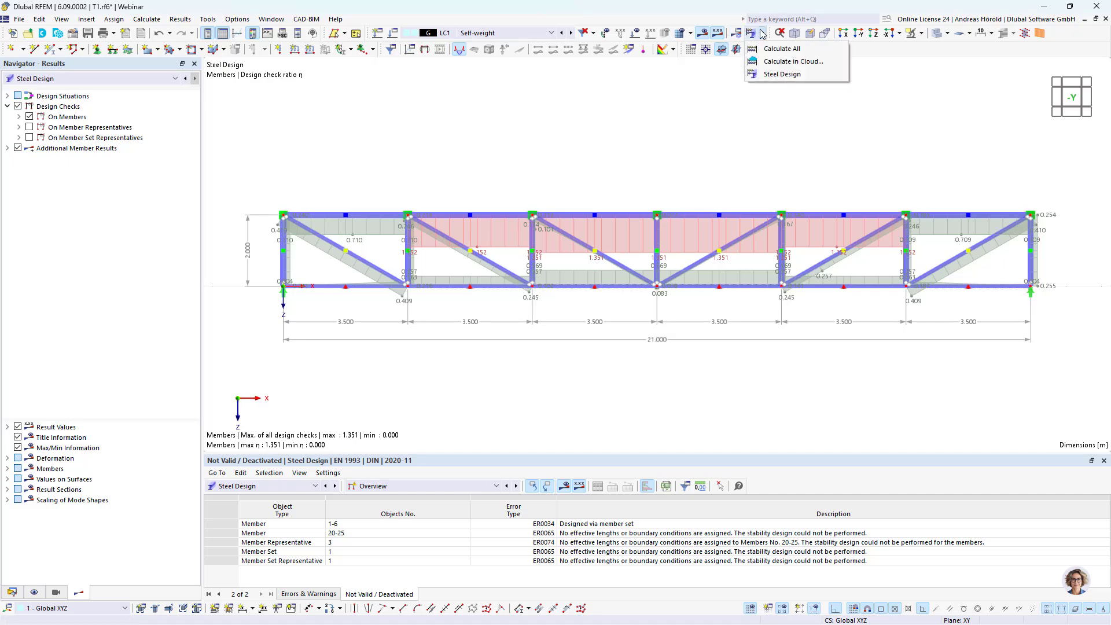
{"action": "left_click", "coordinate": [770, 50]}
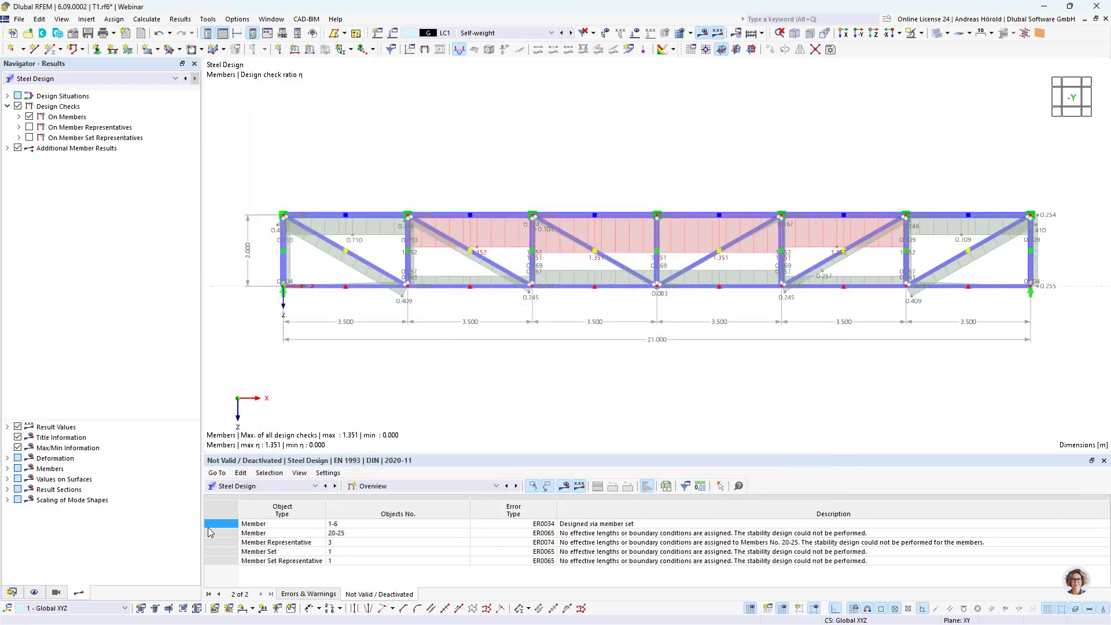
- Create a new printout report and deselect all of its report items
{"action": "left_click", "coordinate": [12, 592]}
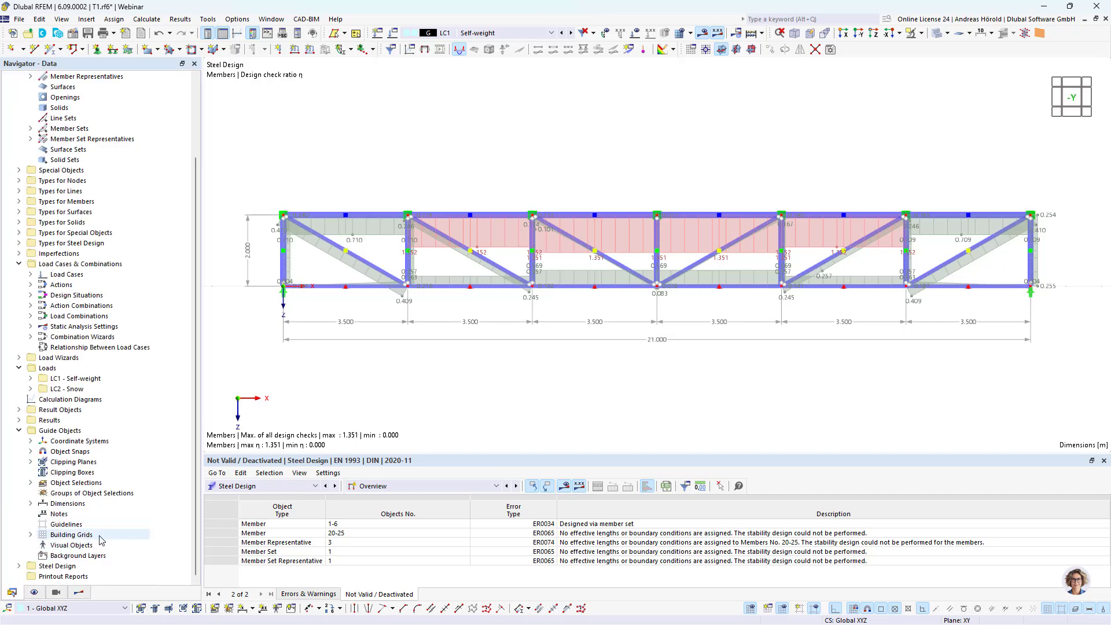
{"action": "right_click", "coordinate": [77, 576]}
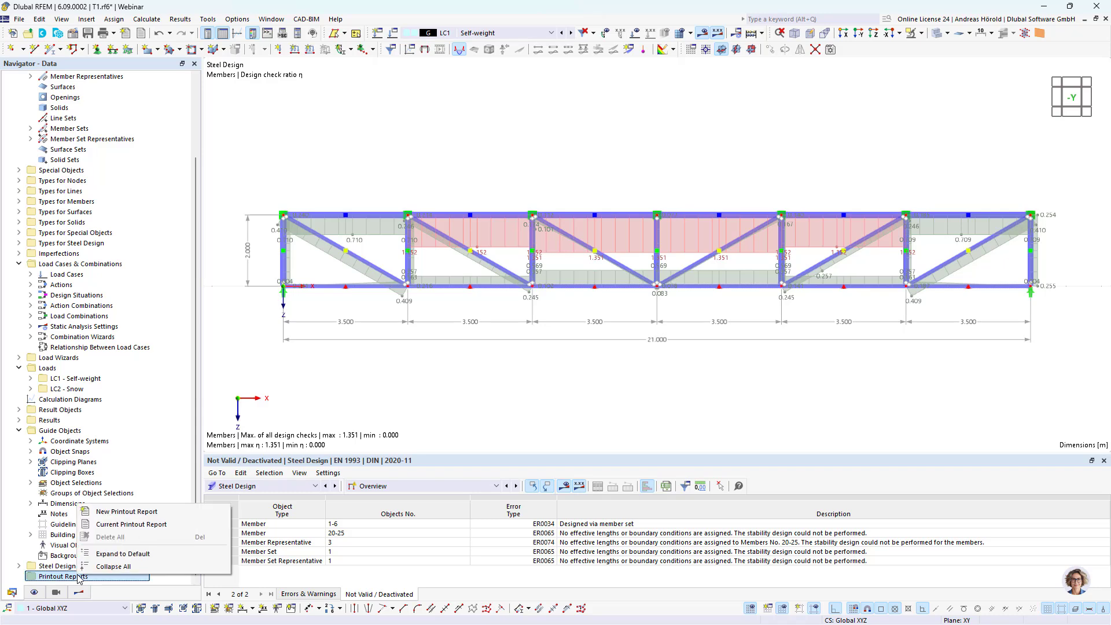
{"action": "left_click", "coordinate": [121, 511]}
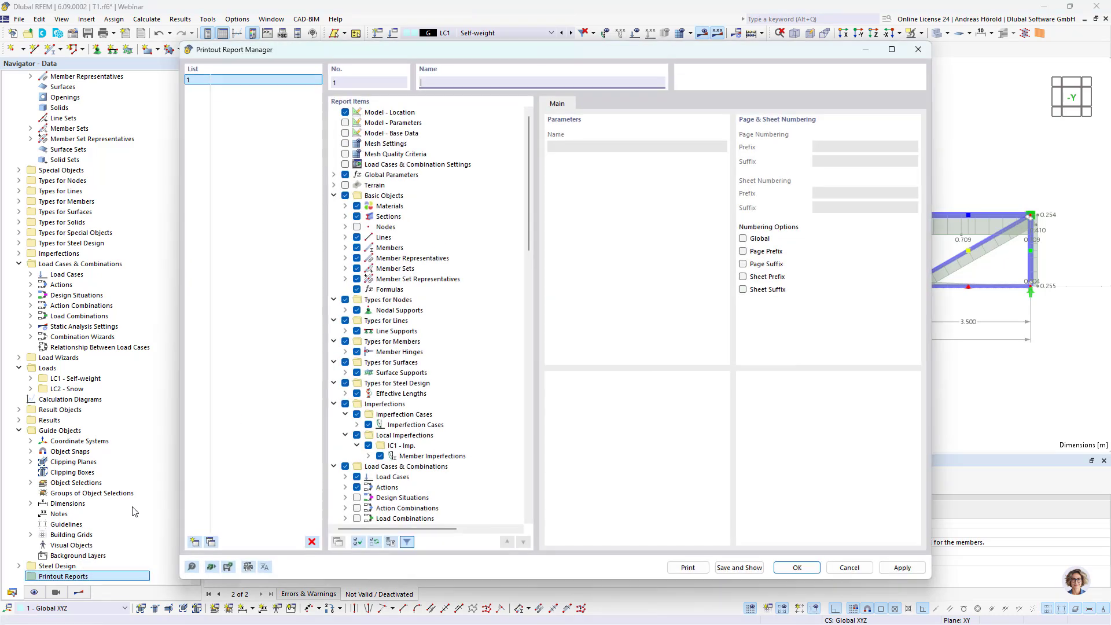
{"action": "left_click", "coordinate": [358, 541]}
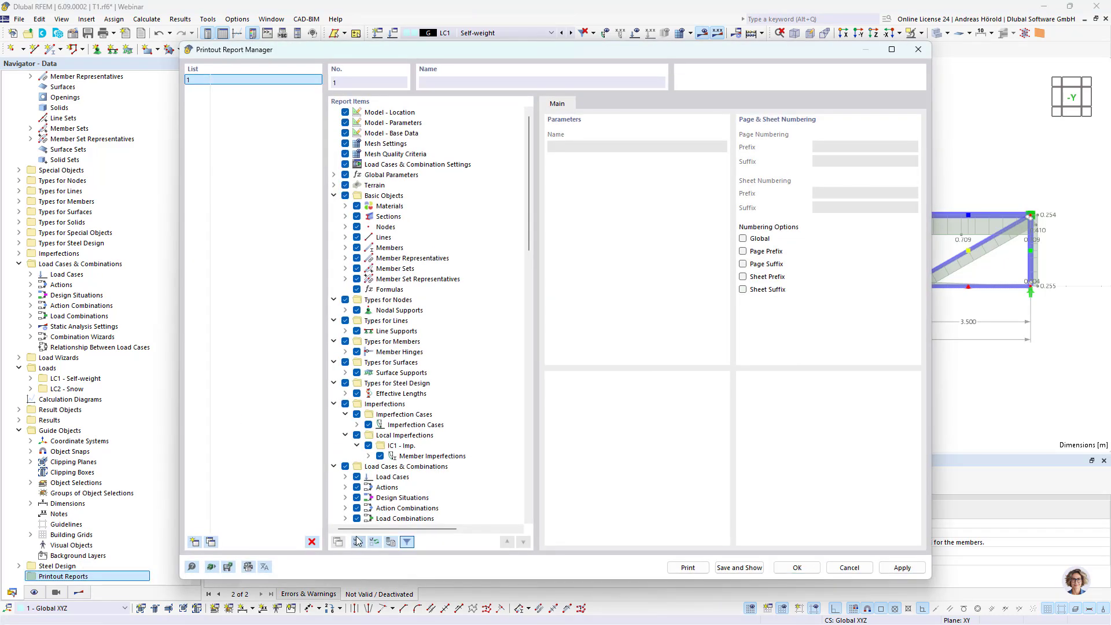
{"action": "left_click", "coordinate": [374, 541]}
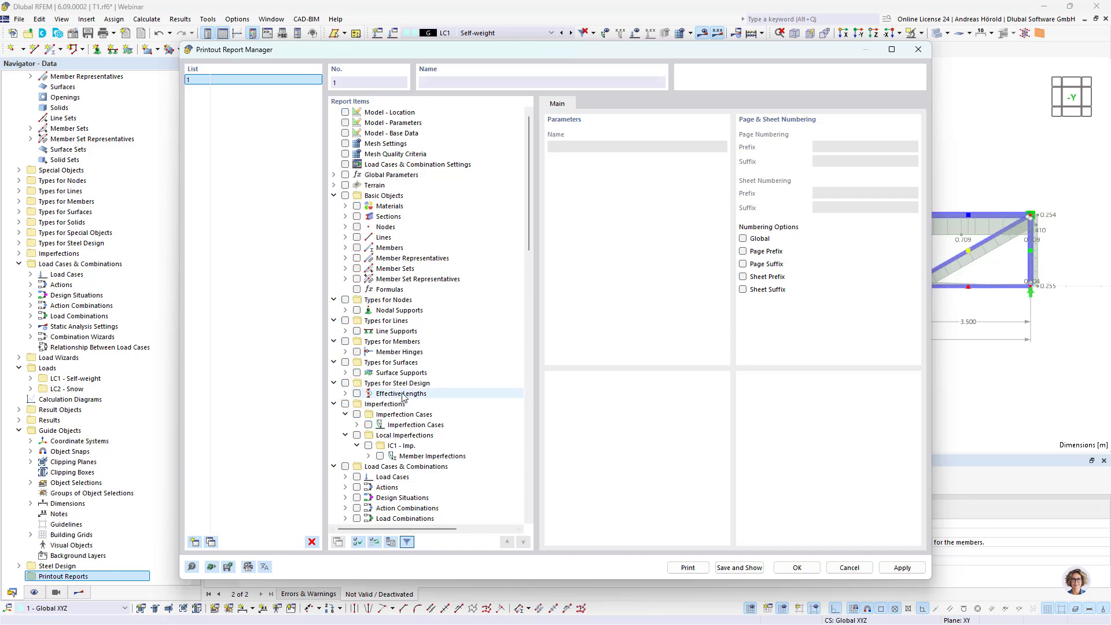
- Include the parts lists Members by Material - Total Values and All by Material in the report
{"action": "scroll", "coordinate": [403, 396], "scroll_direction": "down", "scroll_amount": 6}
{"action": "scroll", "coordinate": [404, 396], "scroll_direction": "down", "scroll_amount": 8}
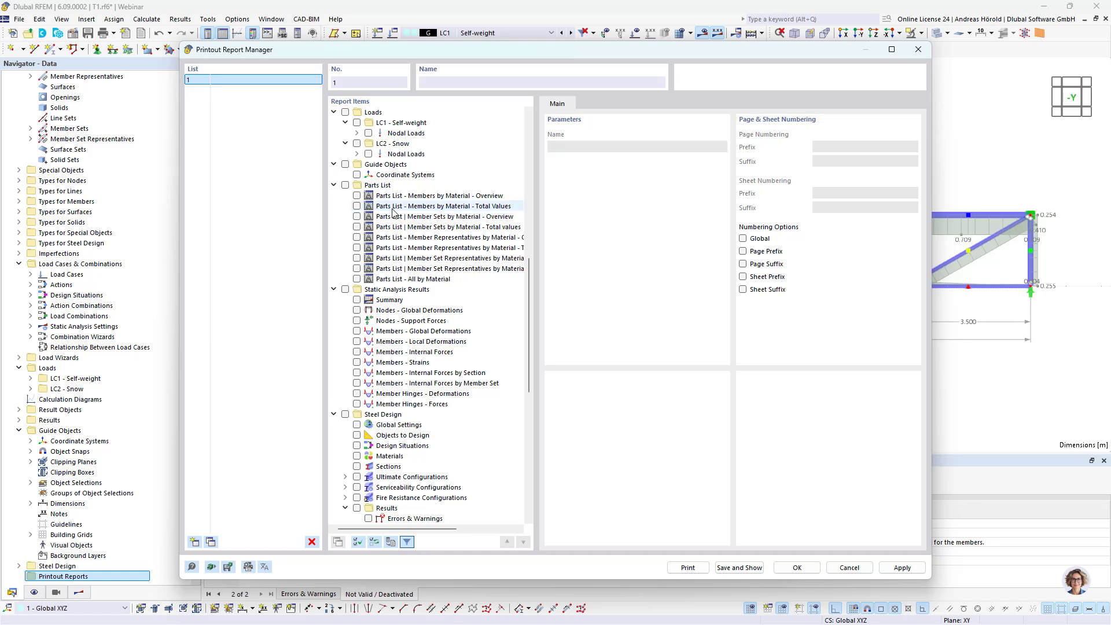
{"action": "left_click", "coordinate": [356, 206]}
{"action": "left_click", "coordinate": [357, 206]}
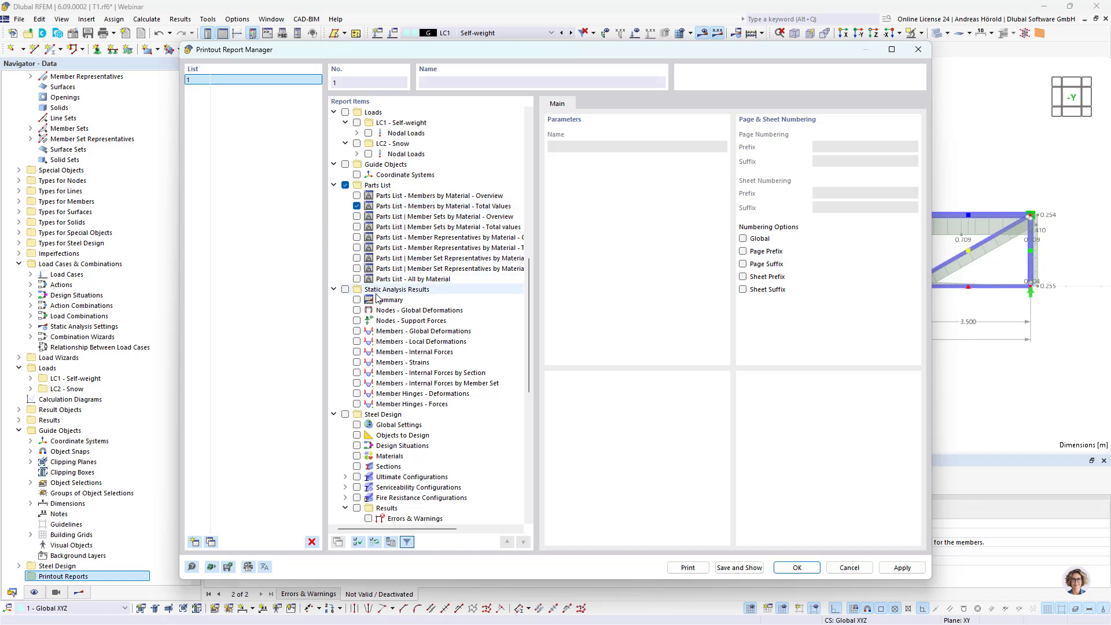
{"action": "left_click", "coordinate": [357, 279]}
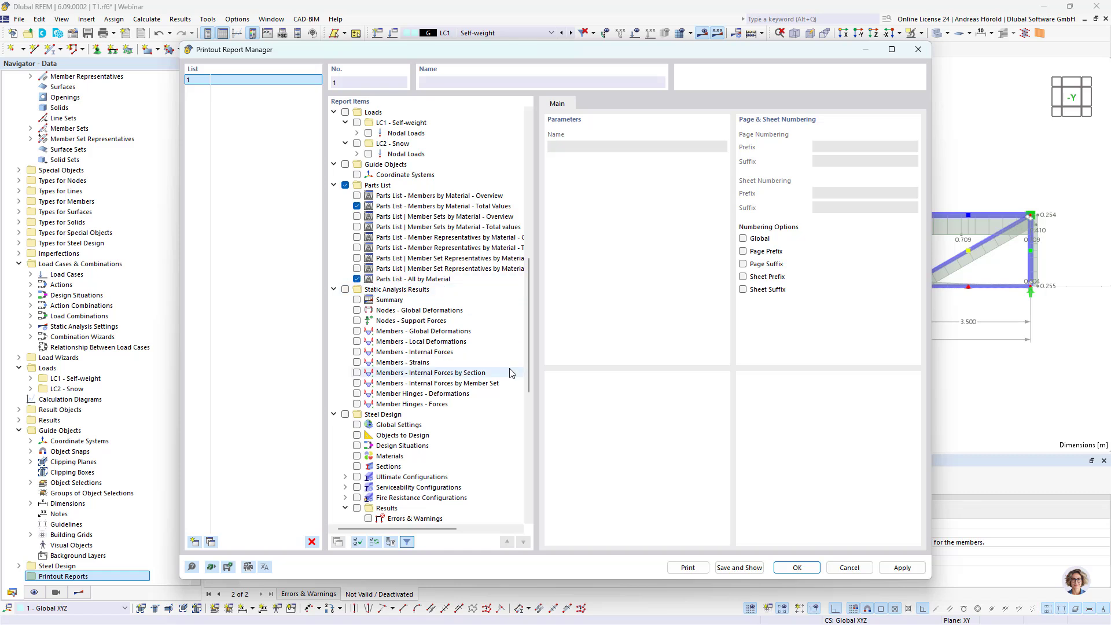
- Save and show the printout report in a maximized window and go to its Members by Material parts list
{"action": "left_click", "coordinate": [736, 568]}
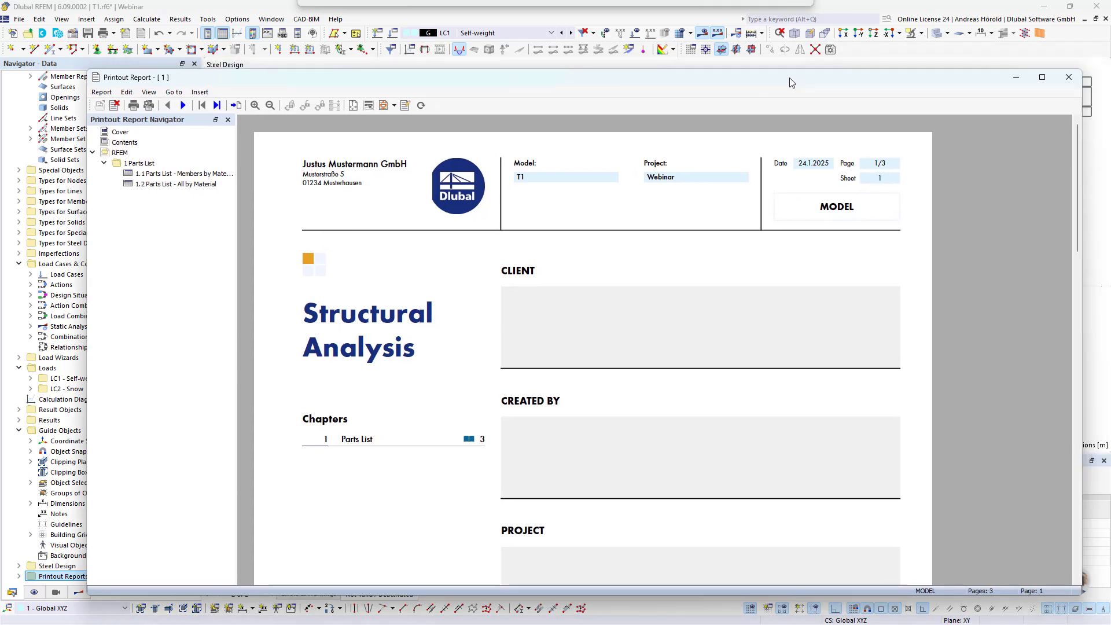
{"action": "left_click", "coordinate": [1033, 77]}
{"action": "left_click", "coordinate": [107, 101]}
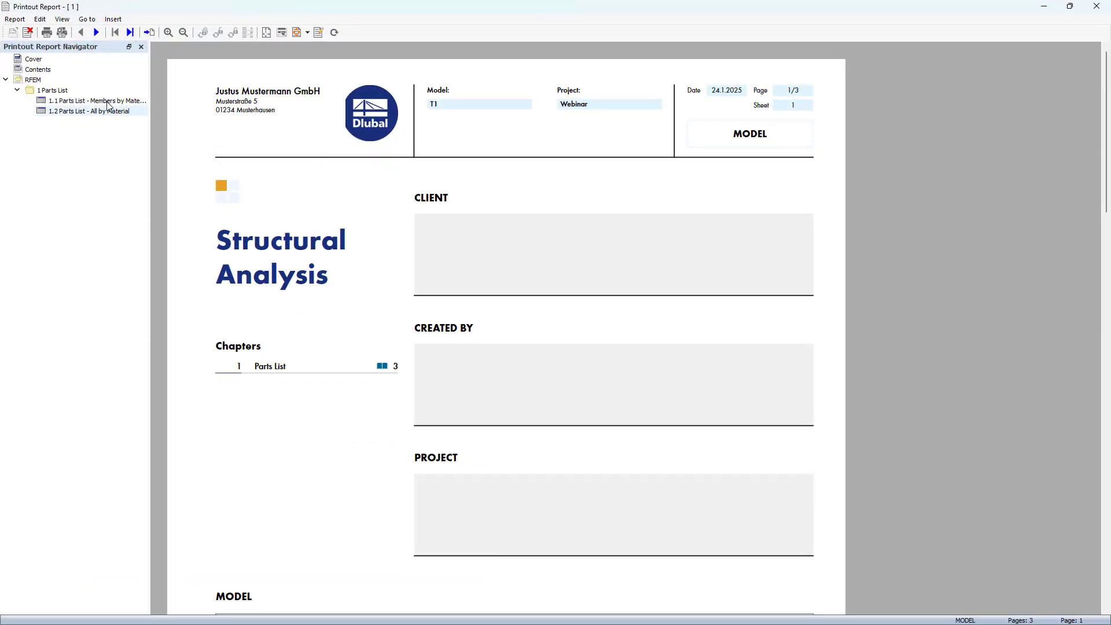